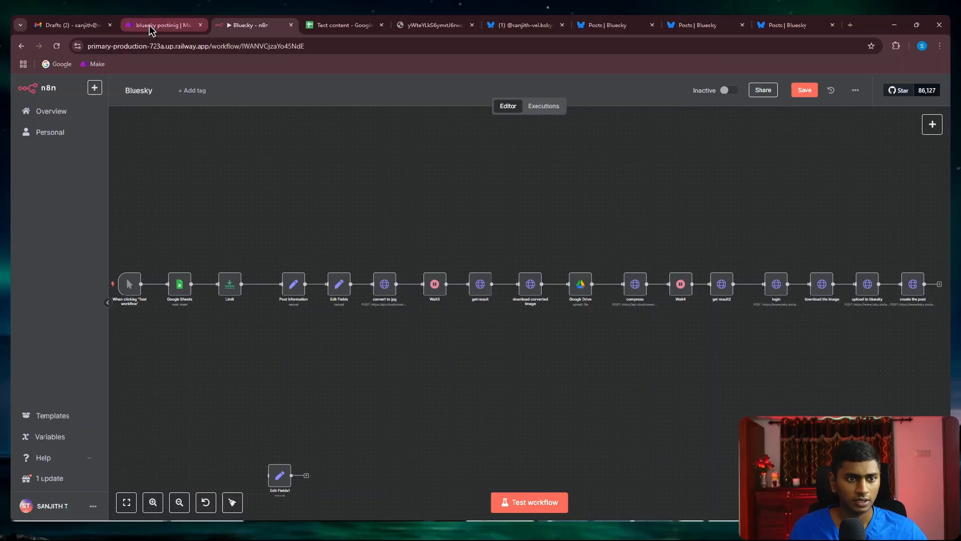
- Switch to the bluesky posting scenario in Make and examine its module flow along with the Test content spreadsheet in Google Sheets
left_click(156, 25)
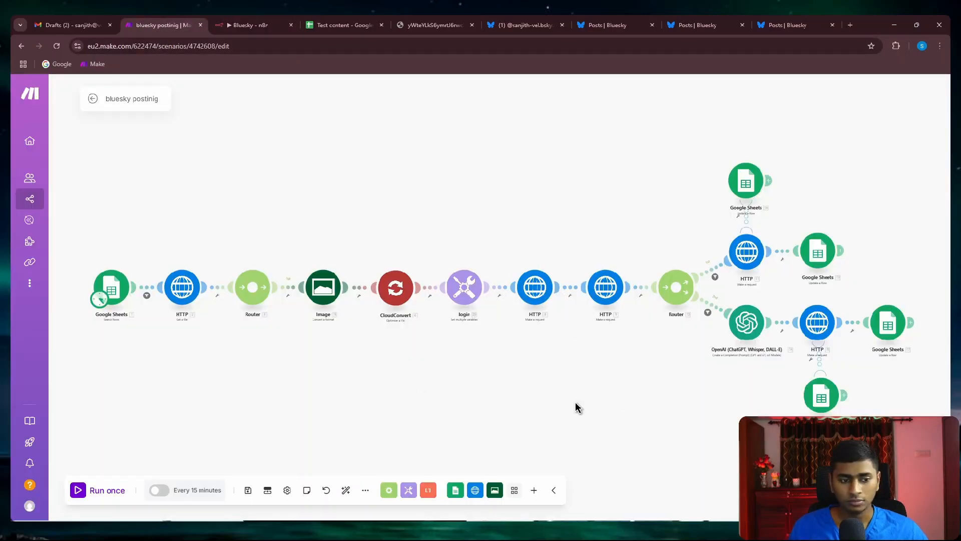
scroll(218, 362, "up", 5)
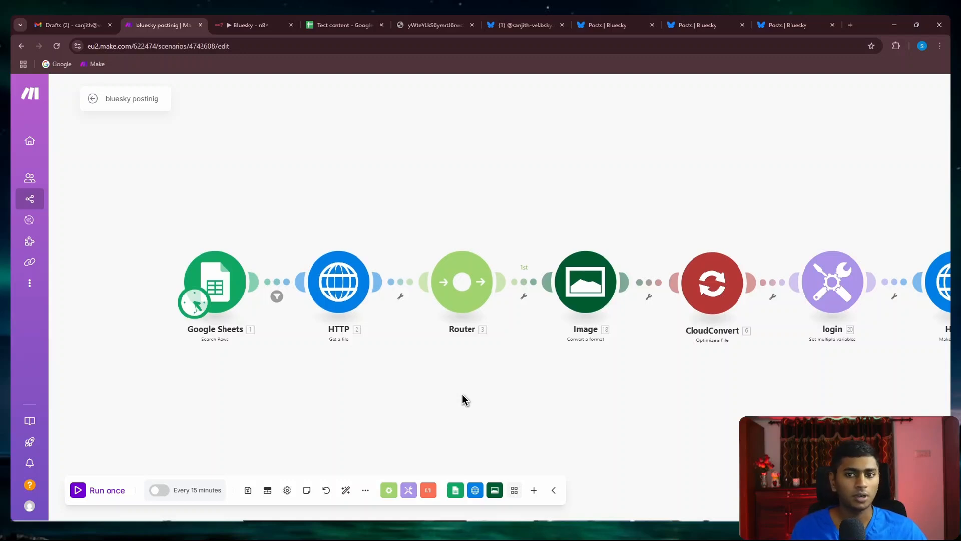
left_click(336, 29)
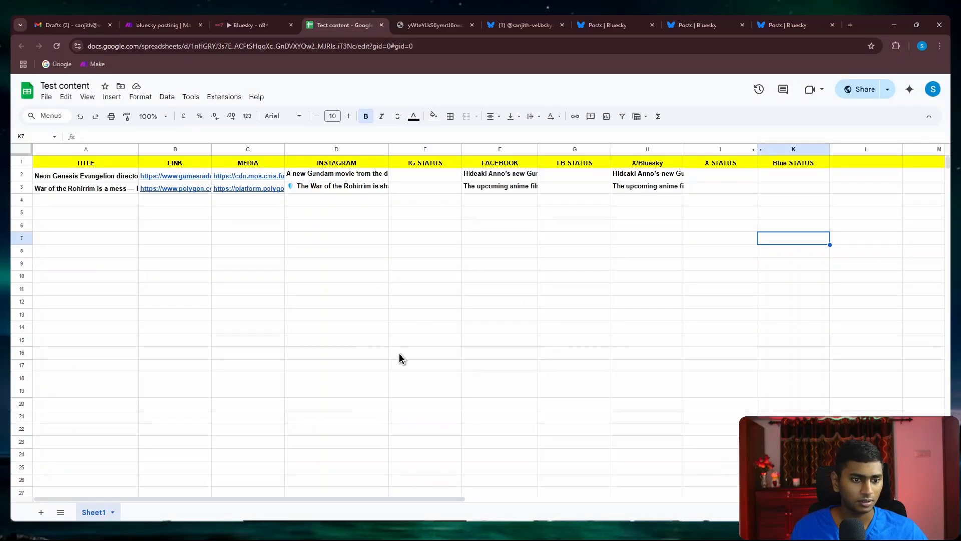
left_click(160, 26)
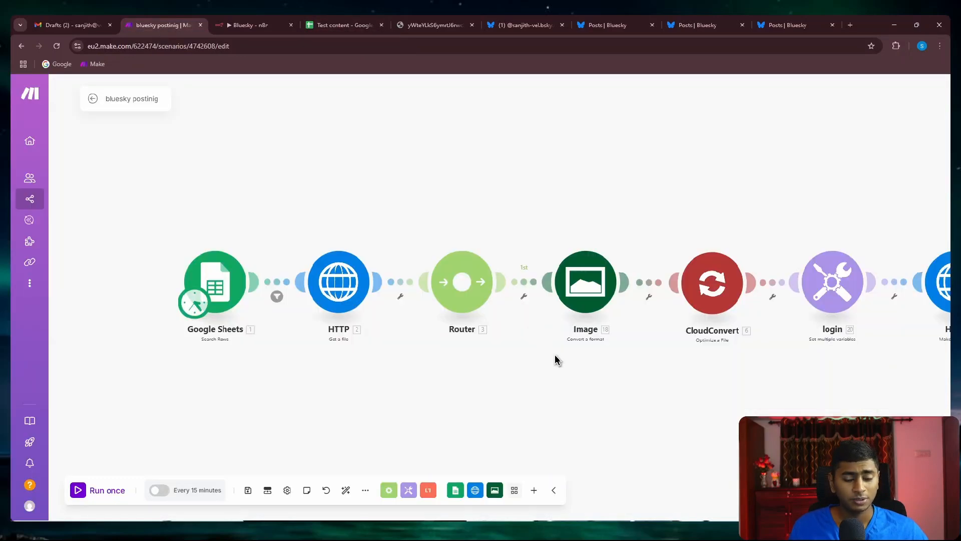
scroll(583, 368, "down", 2)
left_click_drag(610, 375, 436, 356)
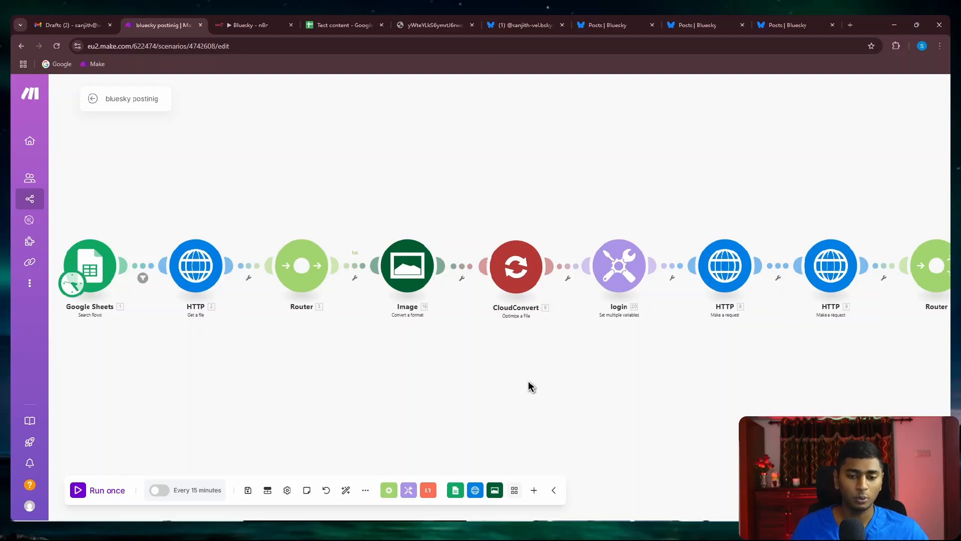
left_click_drag(344, 390, 491, 371)
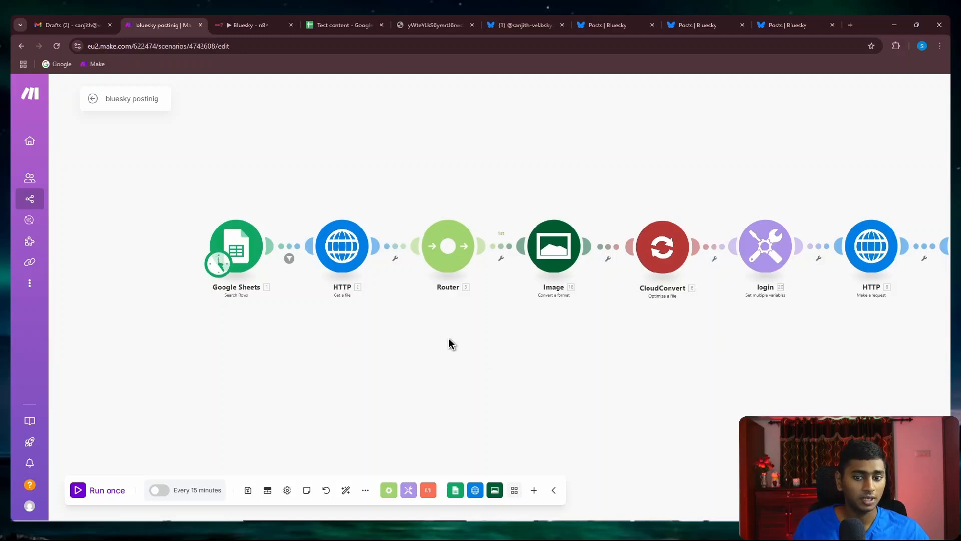
- Run only the Google Sheets Search Rows module and review the bundle it outputs
left_click_drag(449, 338, 443, 348)
scroll(225, 238, "up", 3)
right_click(219, 233)
left_click(247, 262)
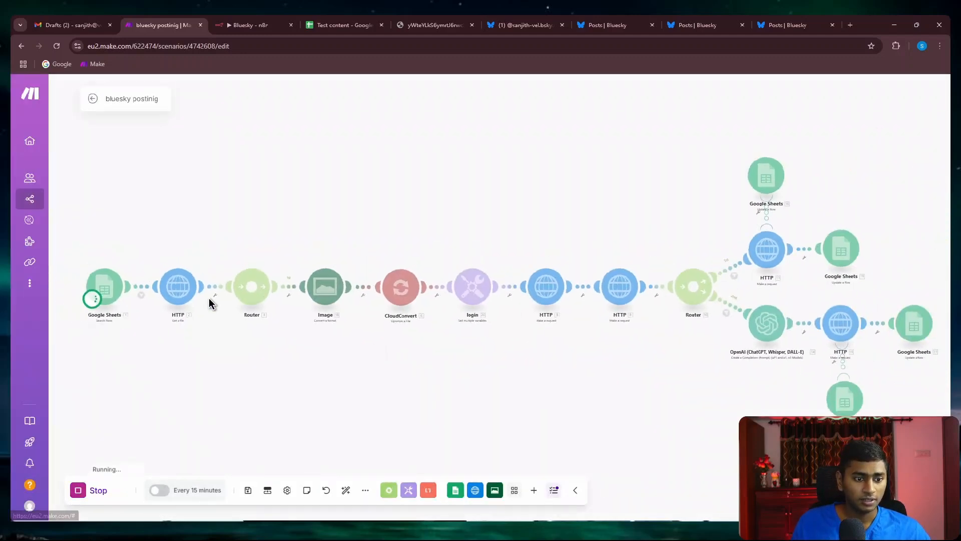
scroll(251, 303, "down", 8)
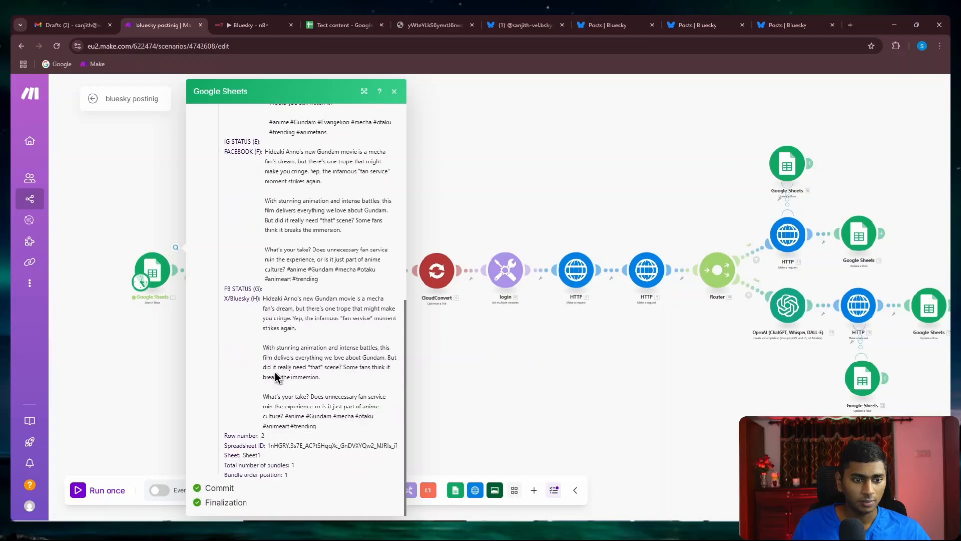
scroll(278, 320, "up", 8)
scroll(286, 305, "down", 2)
left_click(175, 244)
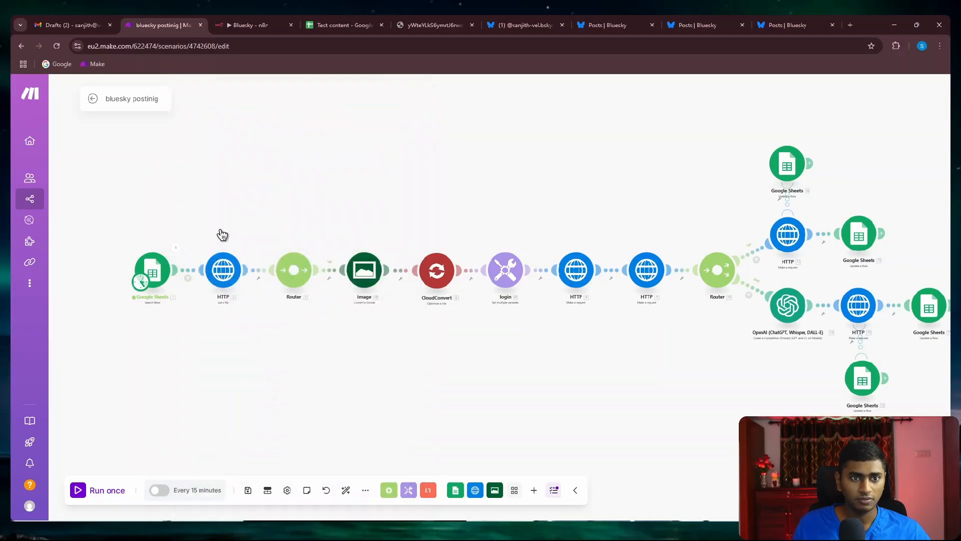
- Check the Test content spreadsheet, and inspect the URL mapping in the scenario's HTTP Get a file module
left_click(343, 25)
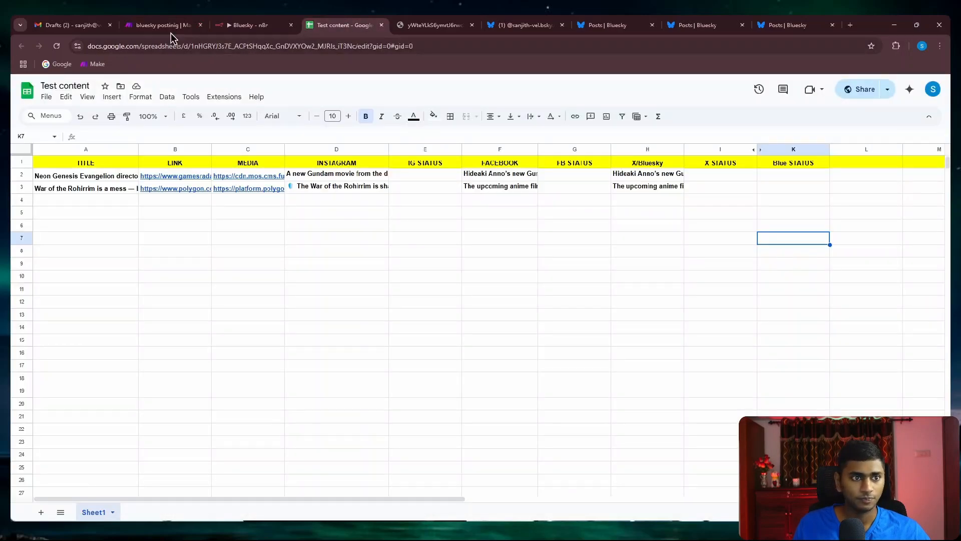
left_click(160, 25)
scroll(245, 300, "up", 3)
left_click(205, 260)
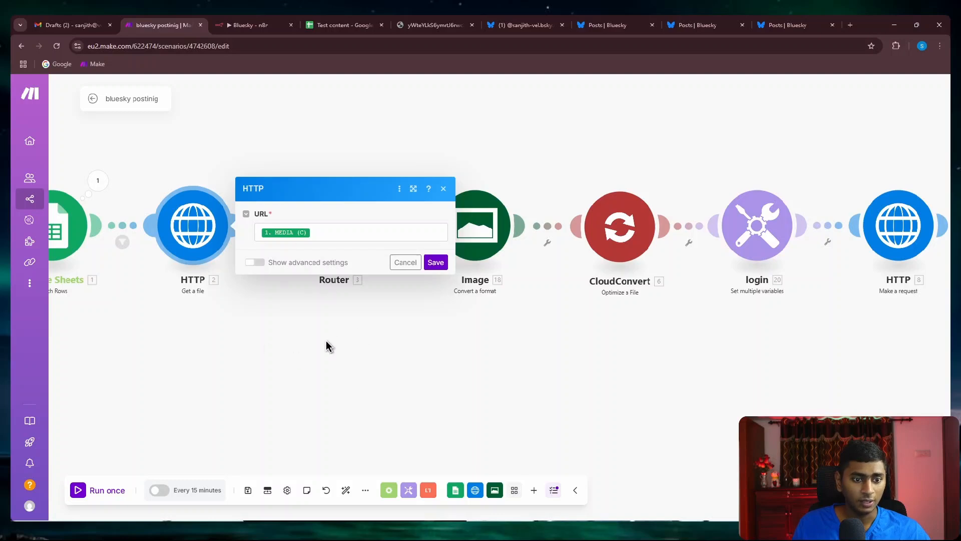
left_click(296, 365)
left_click_drag(296, 365, 390, 369)
scroll(381, 369, "down", 3)
scroll(346, 325, "up", 3)
left_click(303, 257)
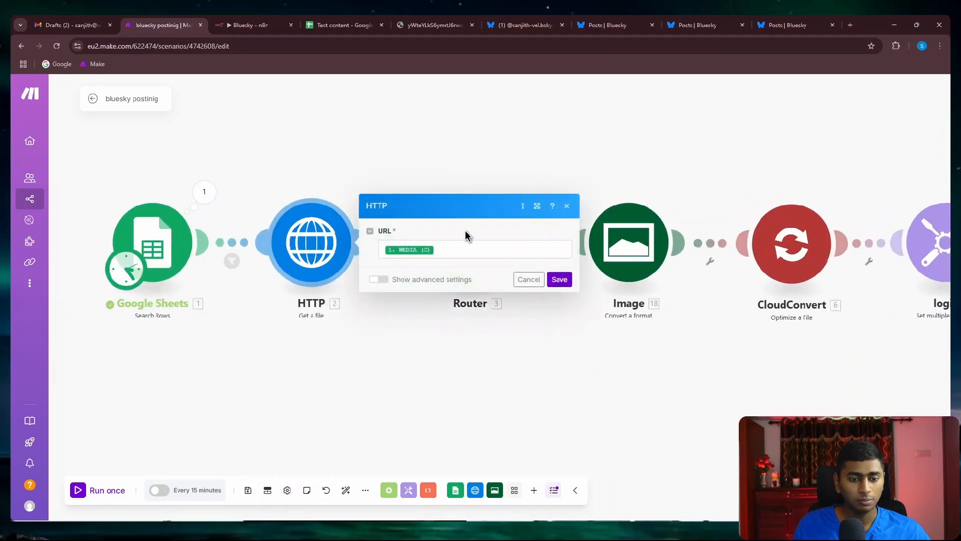
left_click(317, 384)
- Open the MEDIA (C) image link from the Google Sheets module's output in a separate browser tab
left_click(204, 191)
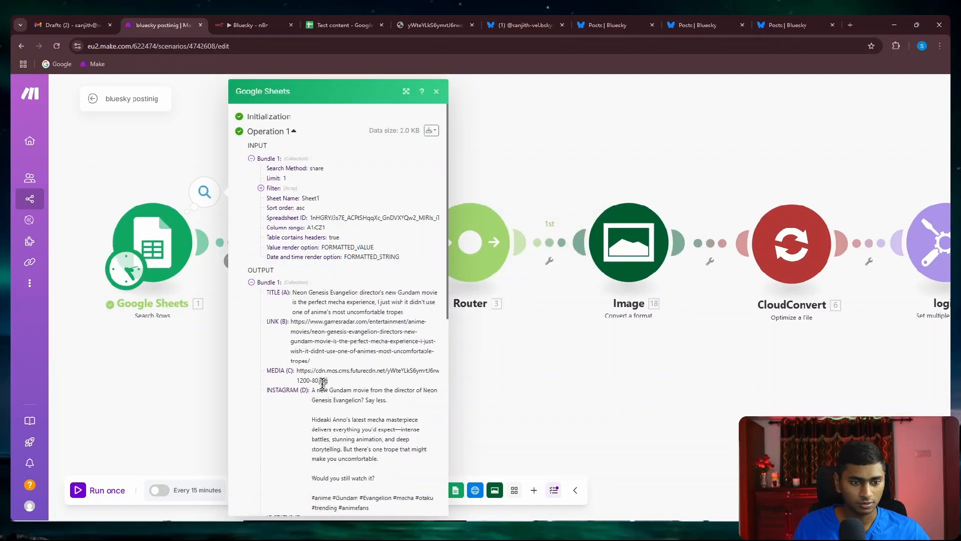
scroll(314, 327, "down", 3)
triple_click(306, 279)
right_click(308, 282)
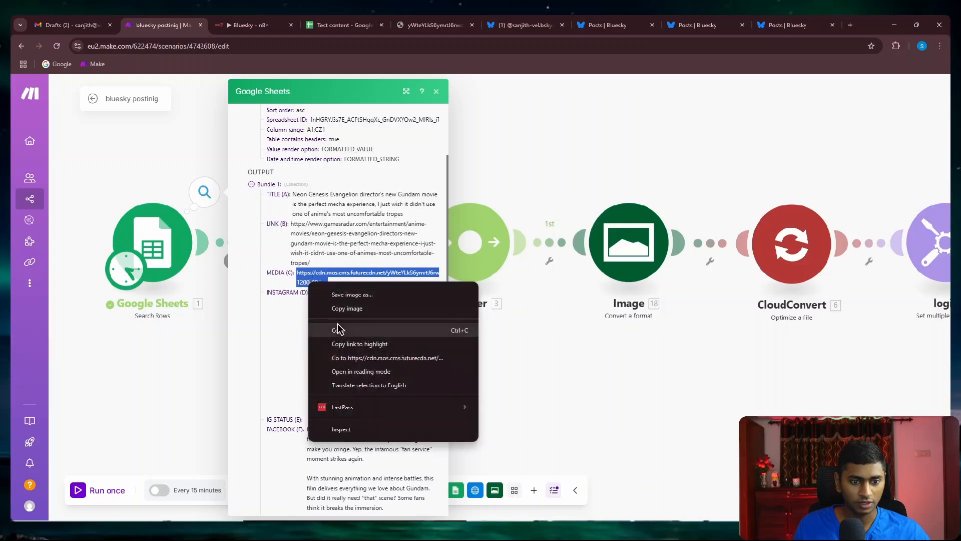
left_click(348, 358)
- Look over the two content rows, 2 and 3, in the Test content spreadsheet
left_click(393, 25)
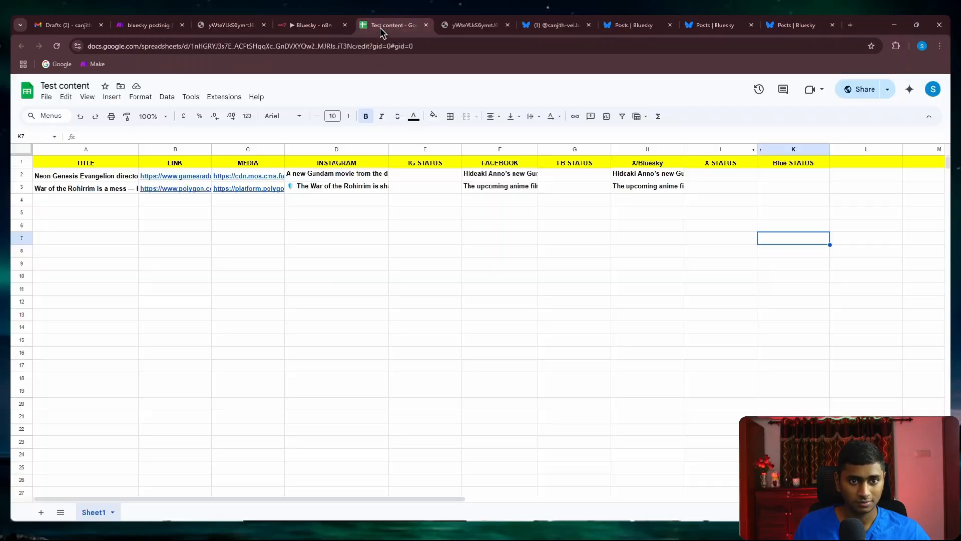
left_click(455, 339)
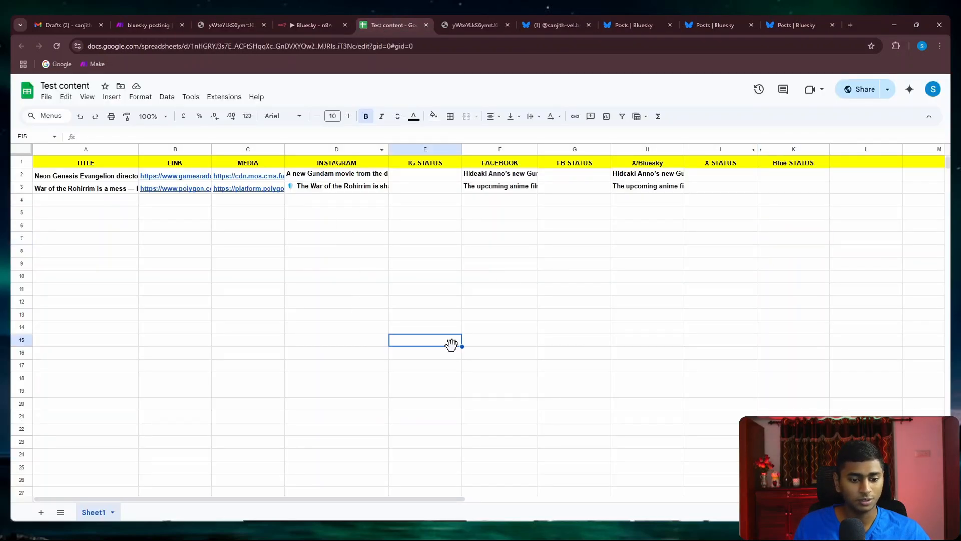
left_click(400, 369)
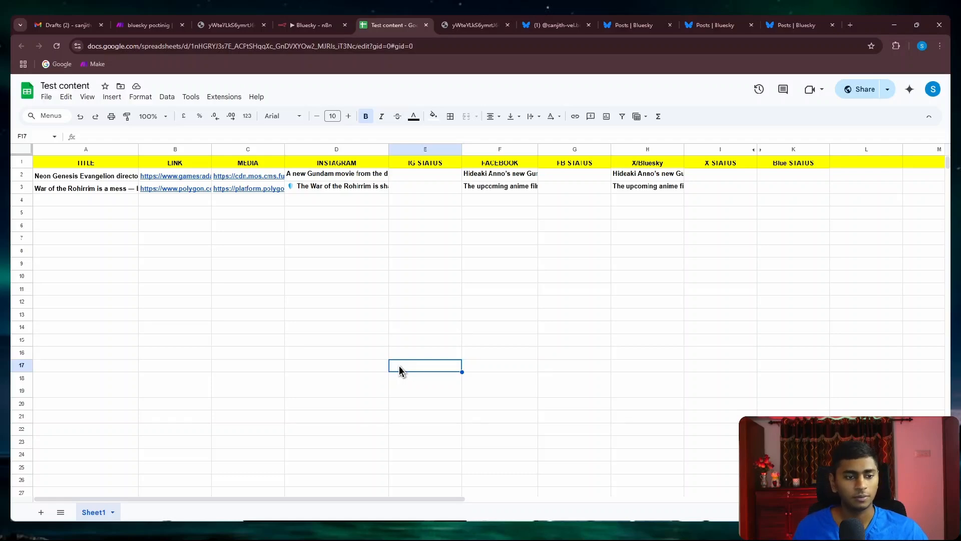
left_click(383, 265)
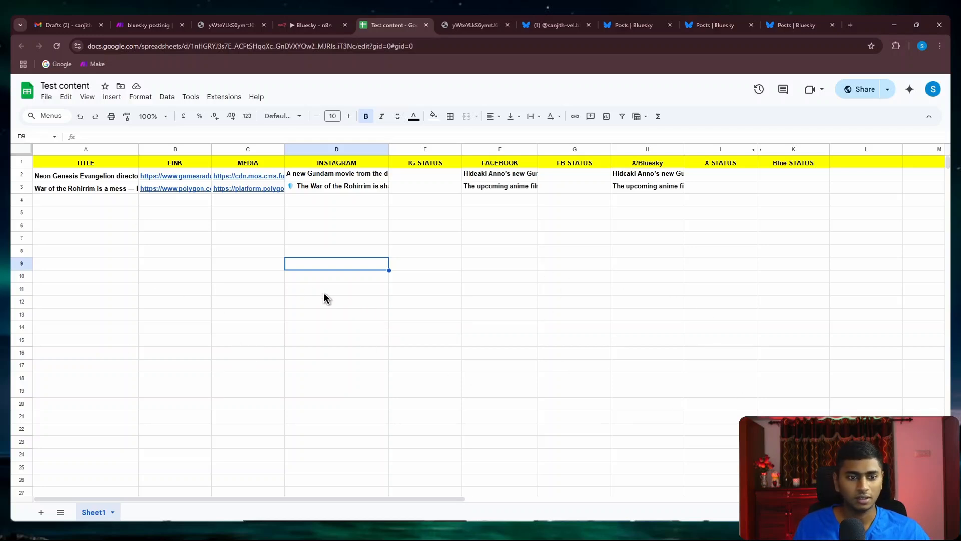
left_click(19, 175)
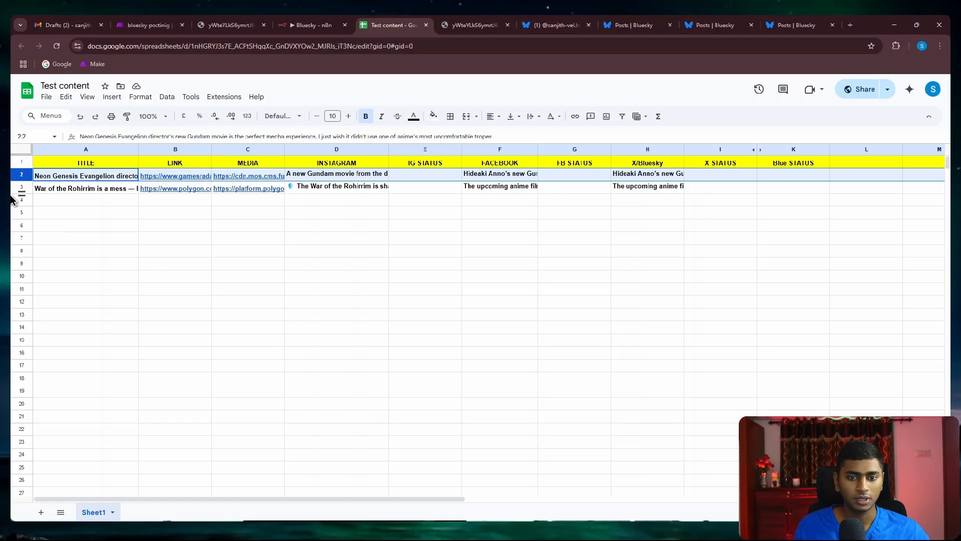
left_click(21, 188)
left_click(516, 356)
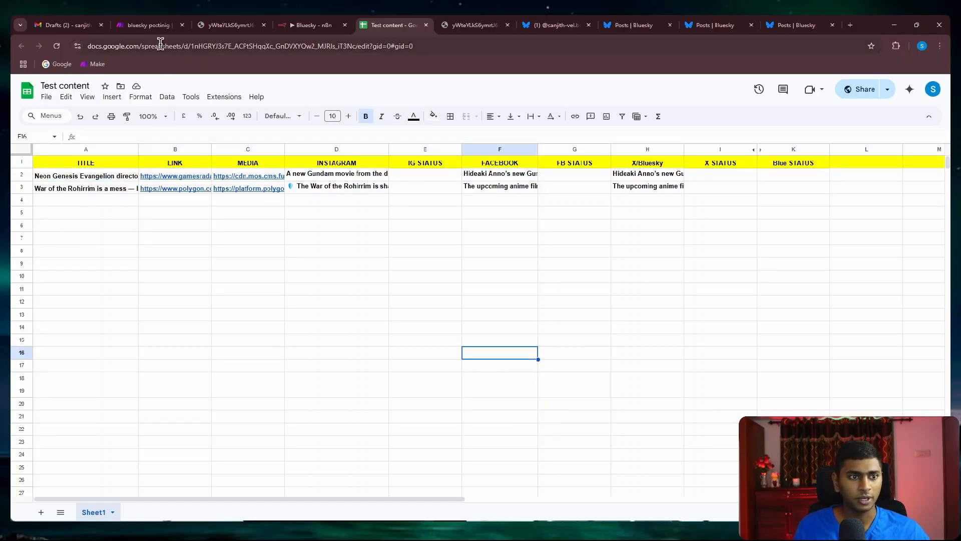
- Return to the Make scenario, view the image behind the MEDIA (C) link in its own tab, and close that tab
left_click(149, 25)
scroll(345, 326, "up", 2)
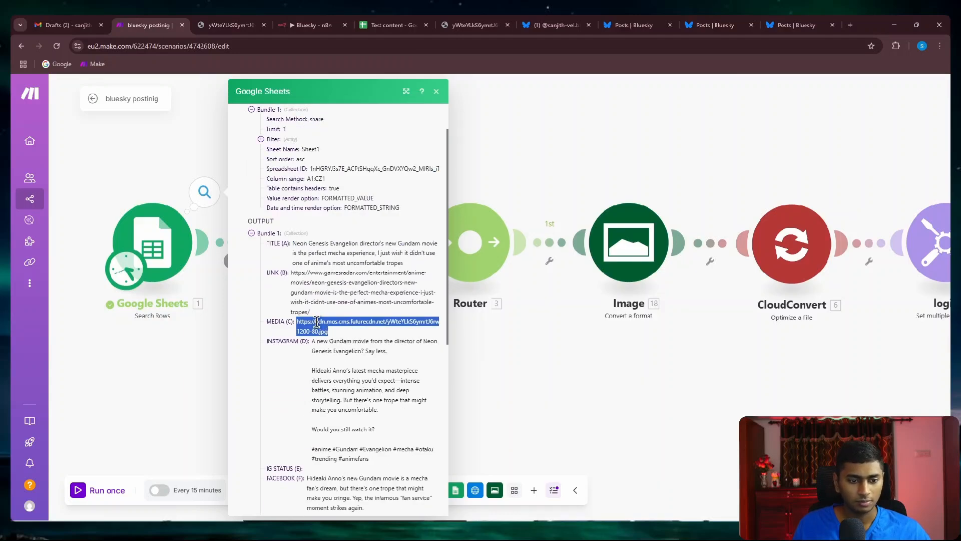
right_click(317, 322)
left_click(362, 397)
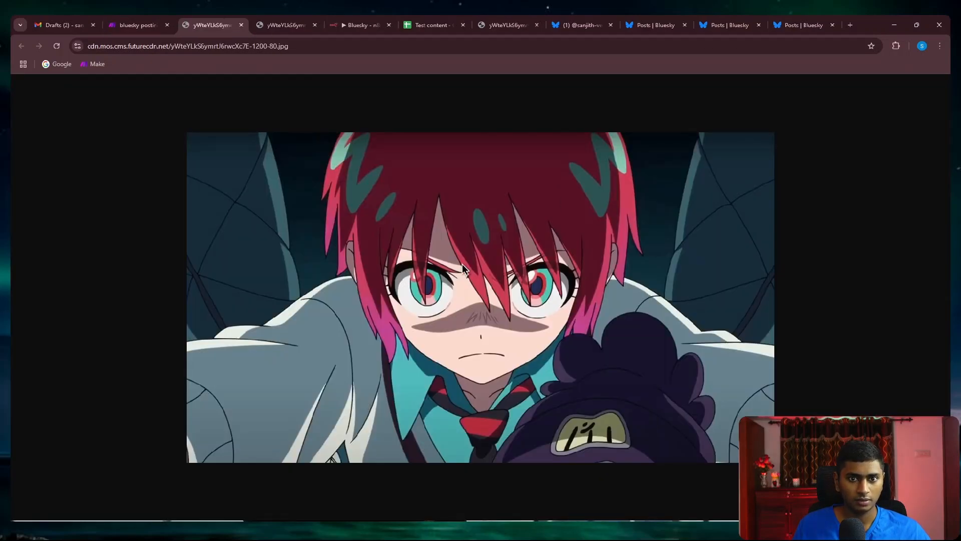
left_click(241, 25)
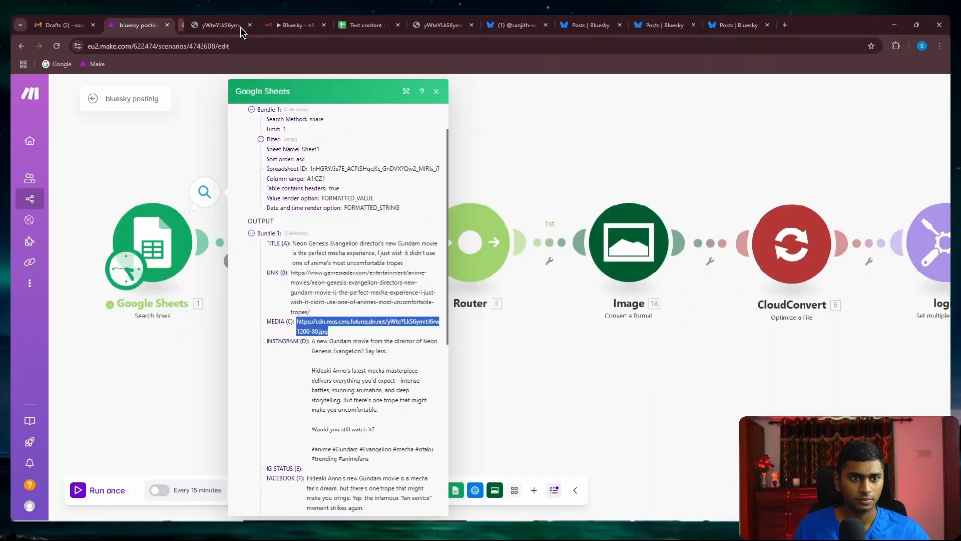
- Review the settings of the HTTP Get a file module and the Image Convert a format module
left_click(553, 384)
left_click(307, 246)
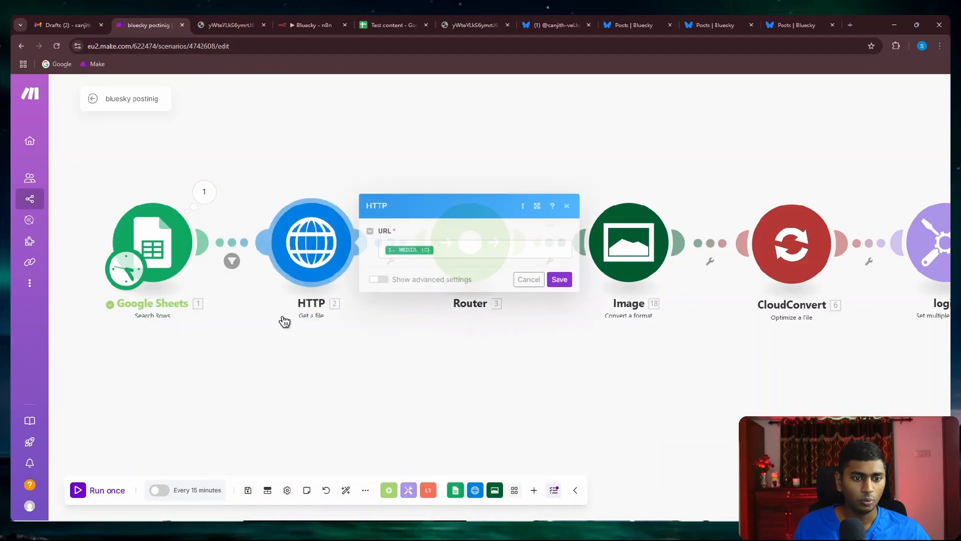
left_click(478, 385)
left_click_drag(482, 391, 330, 384)
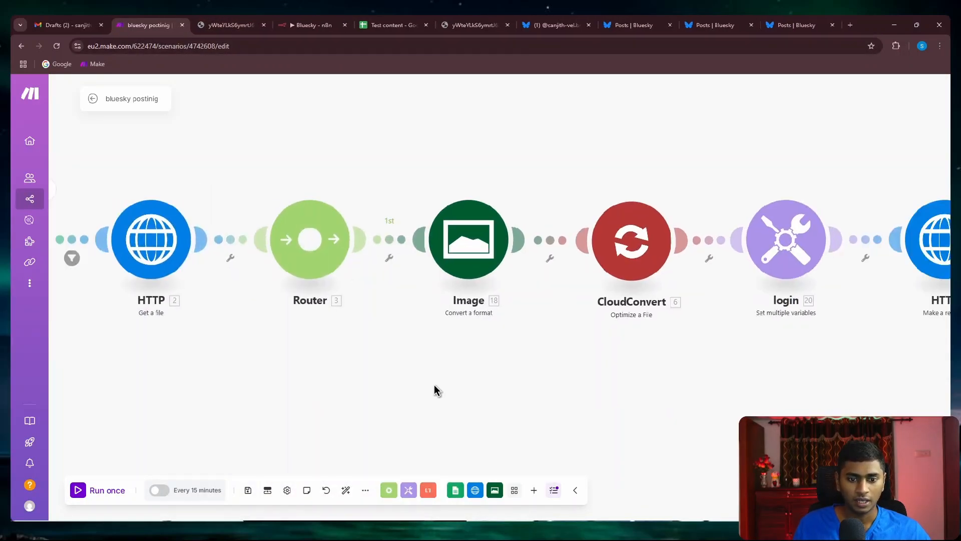
left_click_drag(435, 390, 345, 398)
left_click(372, 242)
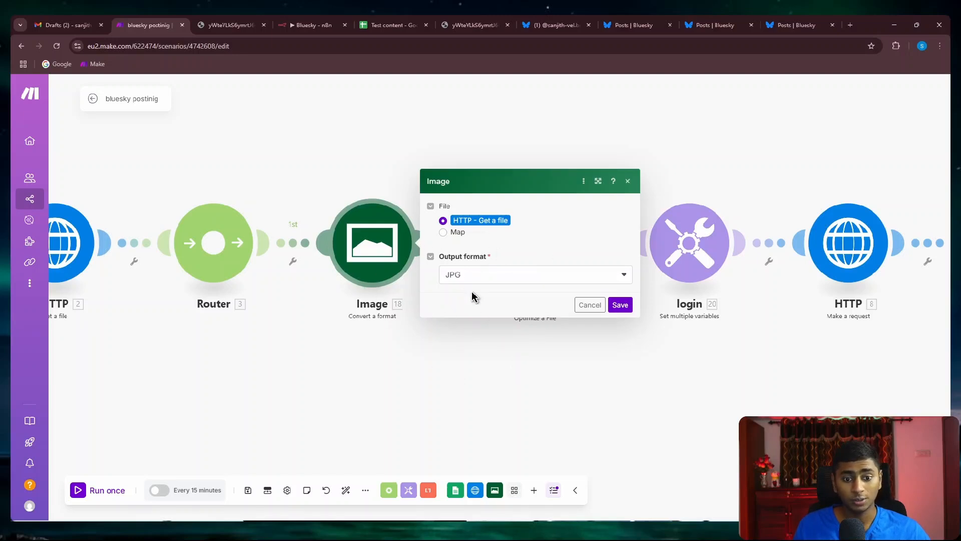
left_click(495, 400)
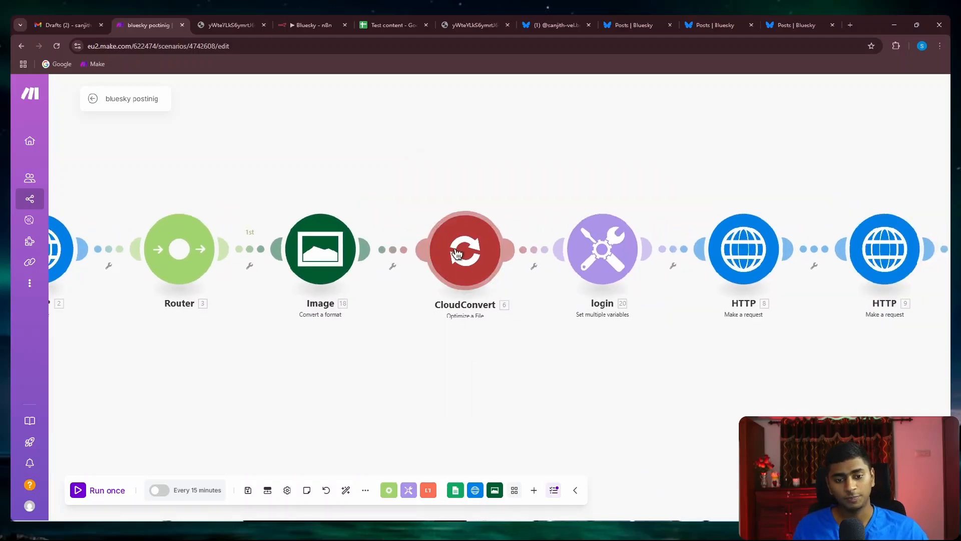
- Add a note to the CloudConvert Optimize a File module reading "used to reduce the size of the image less than 1mb"
scroll(467, 328, "up", 2)
scroll(472, 326, "down", 3)
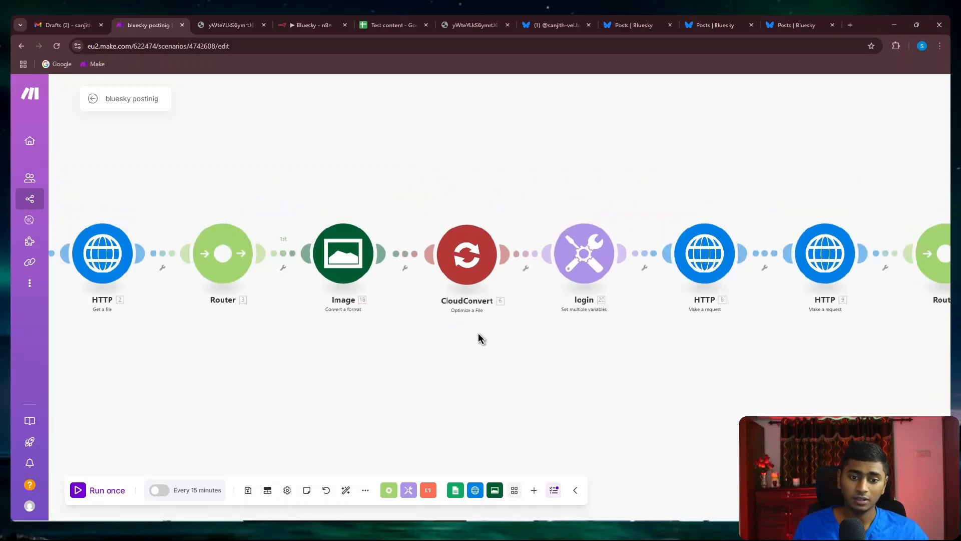
left_click_drag(412, 186, 560, 360)
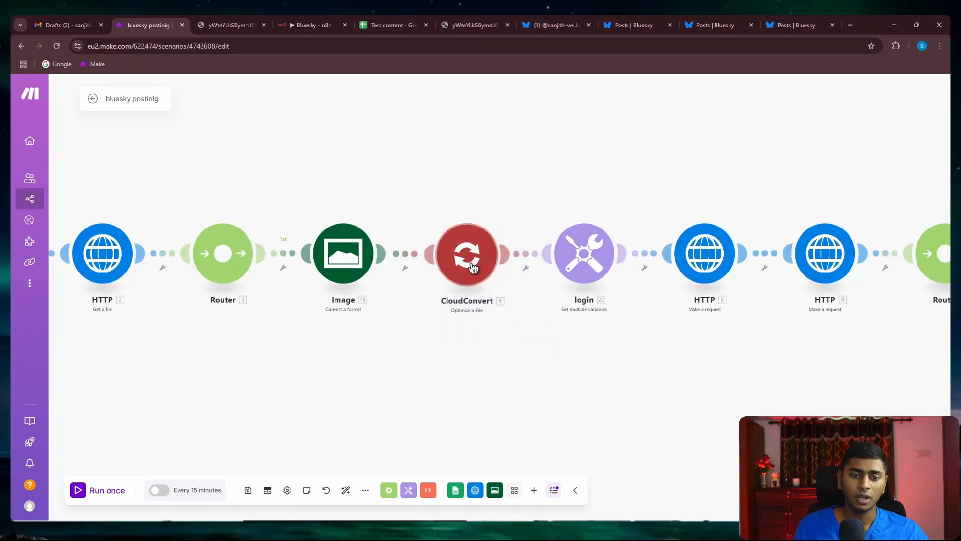
right_click(472, 268)
left_click(538, 363)
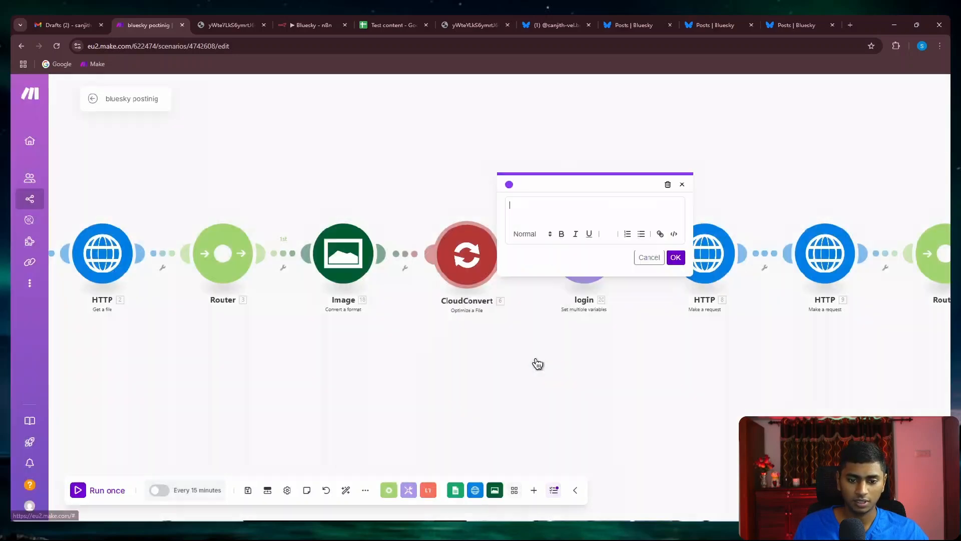
type("used")
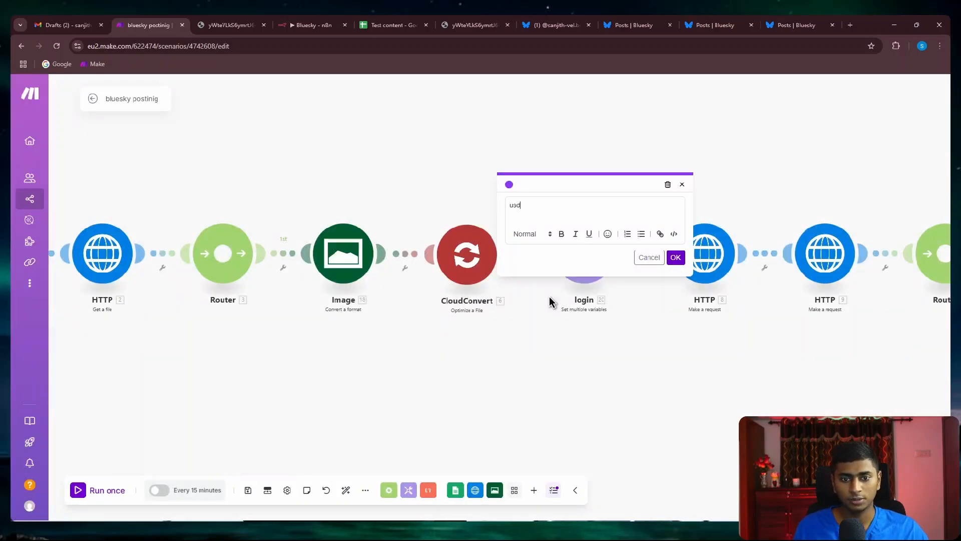
type(" to reduce the ima")
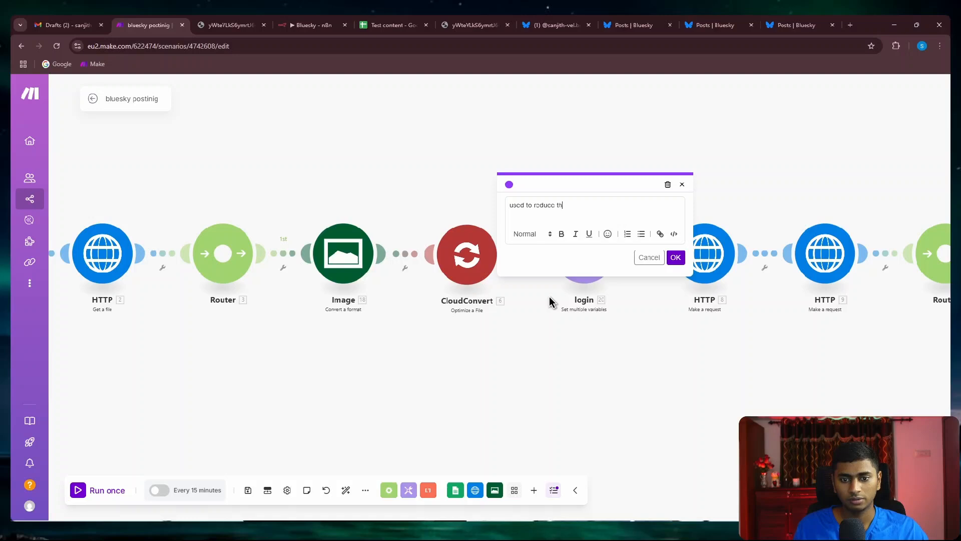
key("BackSpace")
key("BackSpace")
key("BackSpace")
type("si")
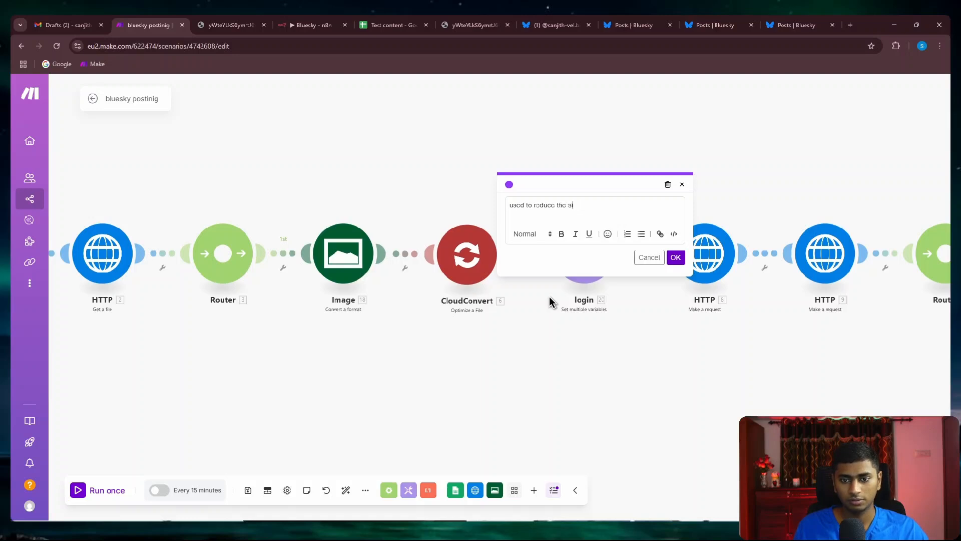
type("zse of the ")
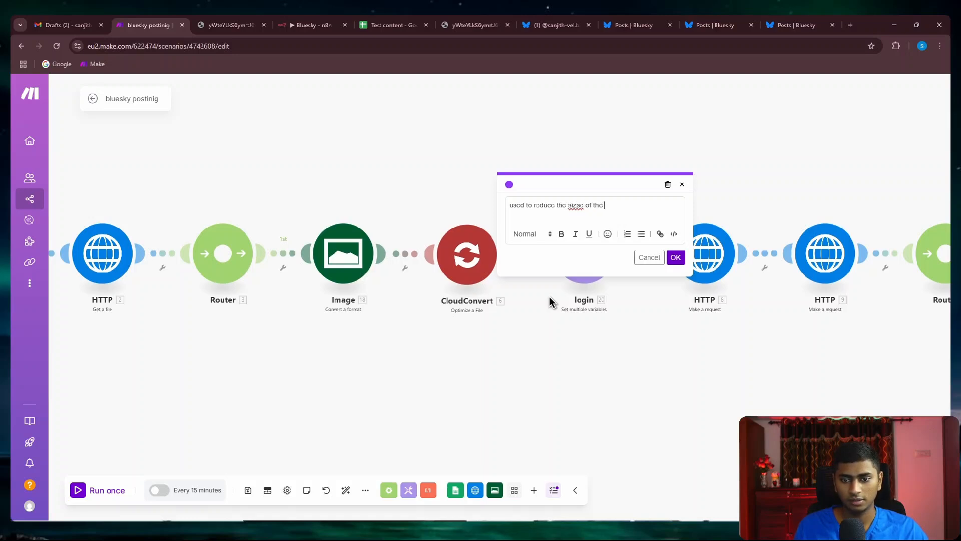
type("image less than 1mbg")
key("BackSpace")
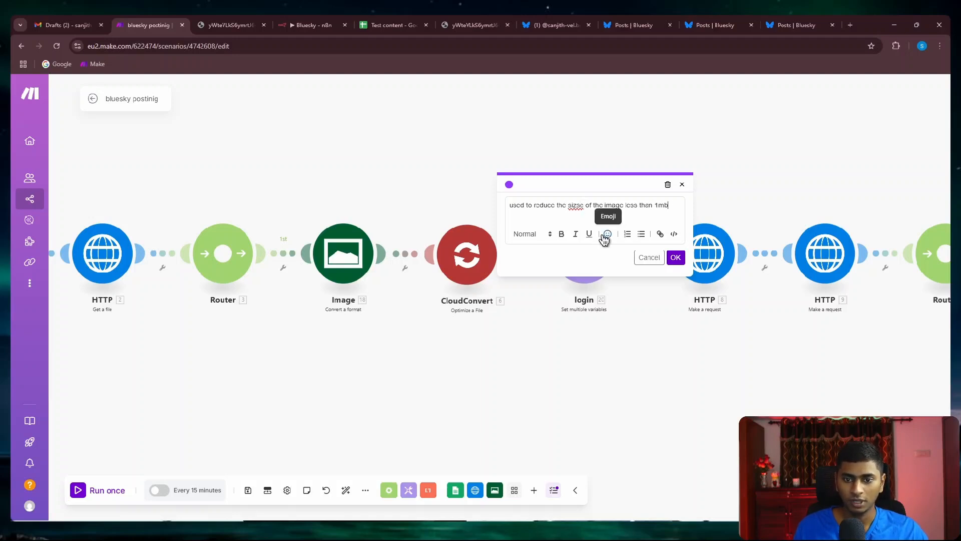
left_click(579, 206)
key("BackSpace")
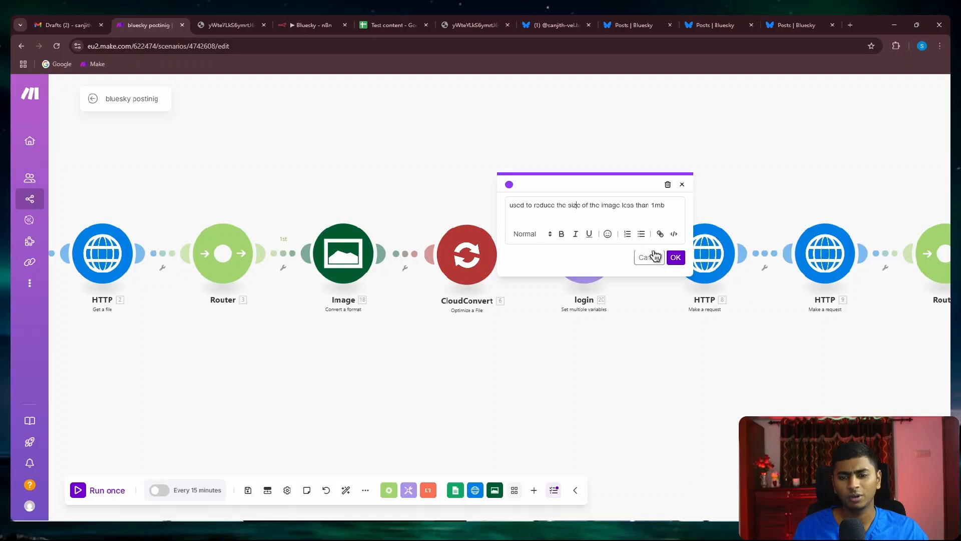
left_click(675, 257)
left_click(663, 332)
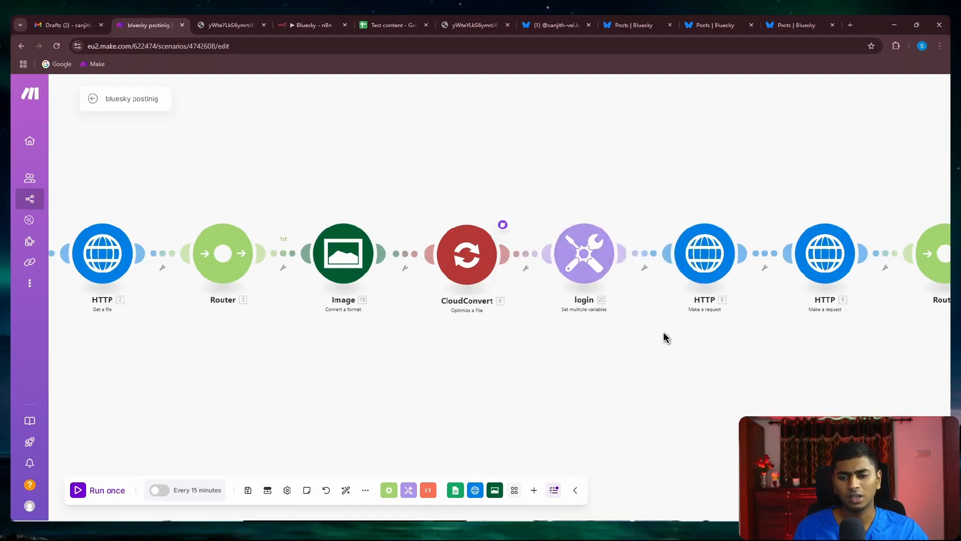
- Unlink the CloudConvert module from the Image and login modules, and reconnect them in their original order
scroll(654, 378, "down", 1)
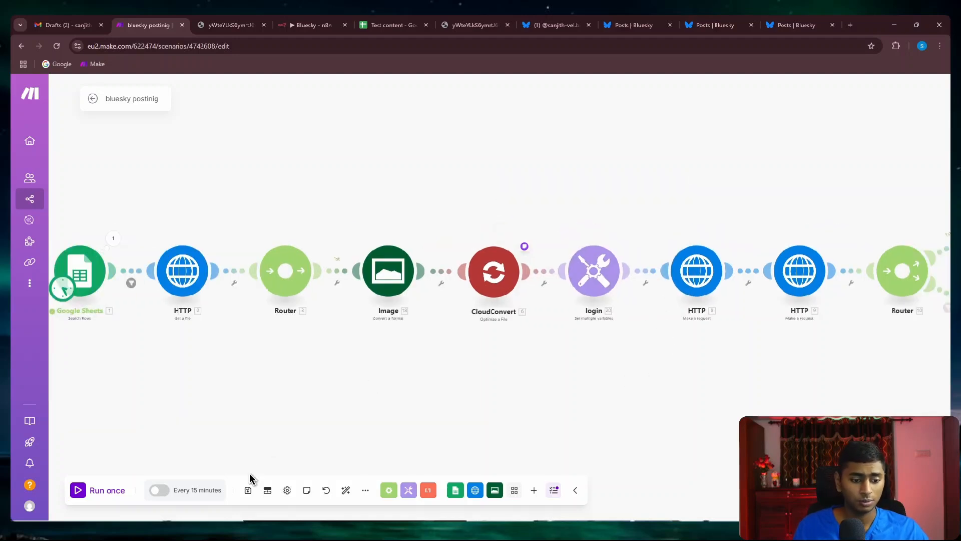
scroll(582, 351, "up", 1)
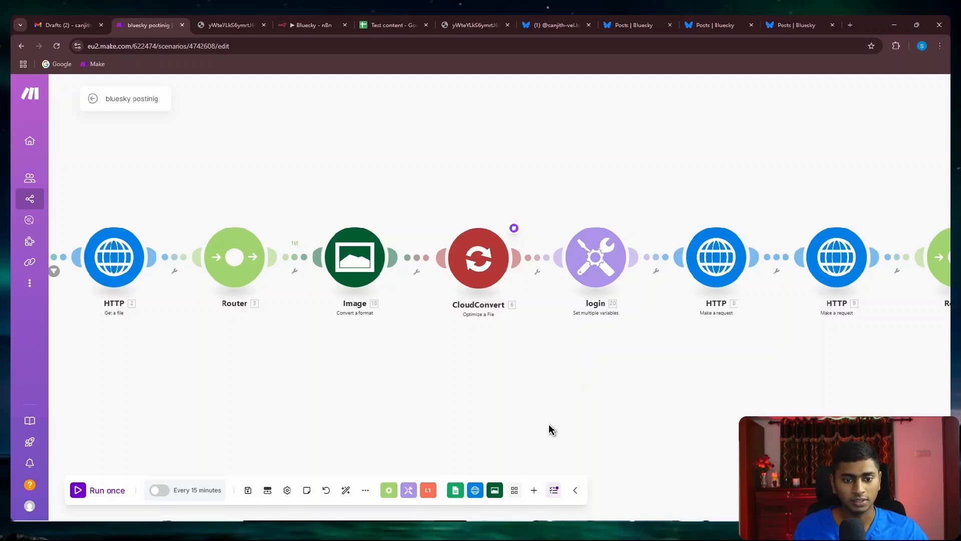
right_click(408, 254)
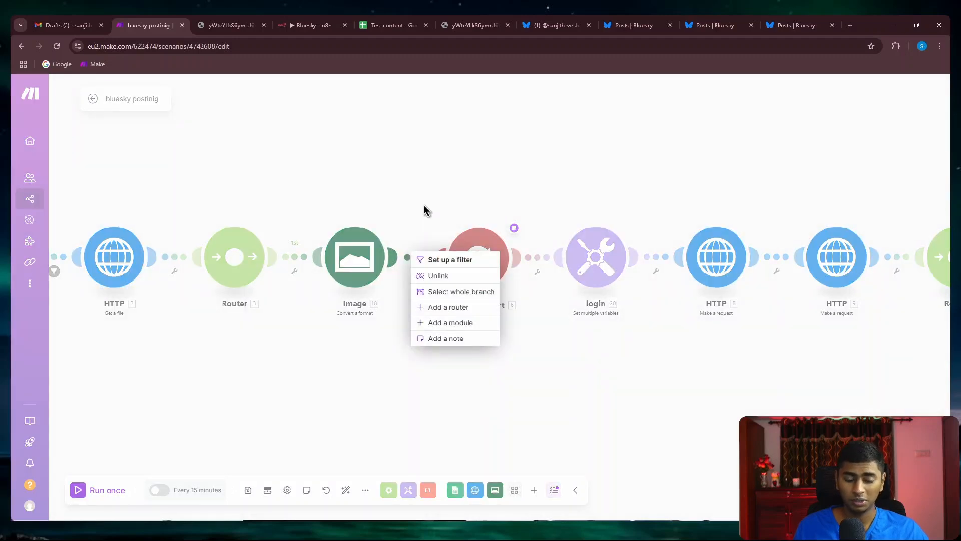
left_click(424, 206)
right_click(408, 254)
left_click(438, 274)
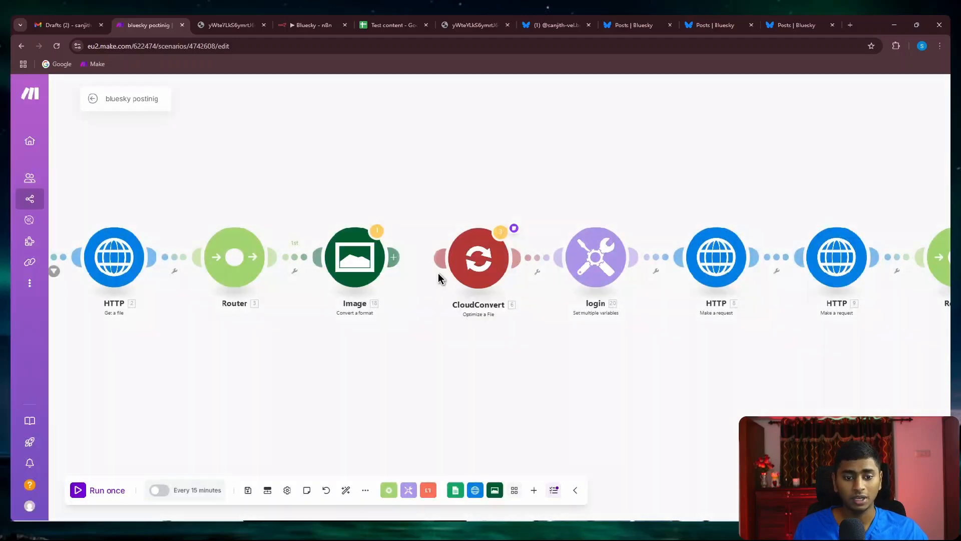
right_click(542, 257)
left_click(556, 279)
mouse_move(489, 267)
left_mouse_down()
mouse_move(425, 417)
mouse_move(475, 269)
mouse_move(594, 274)
mouse_move(473, 257)
left_mouse_up()
left_click_drag(650, 401, 628, 399)
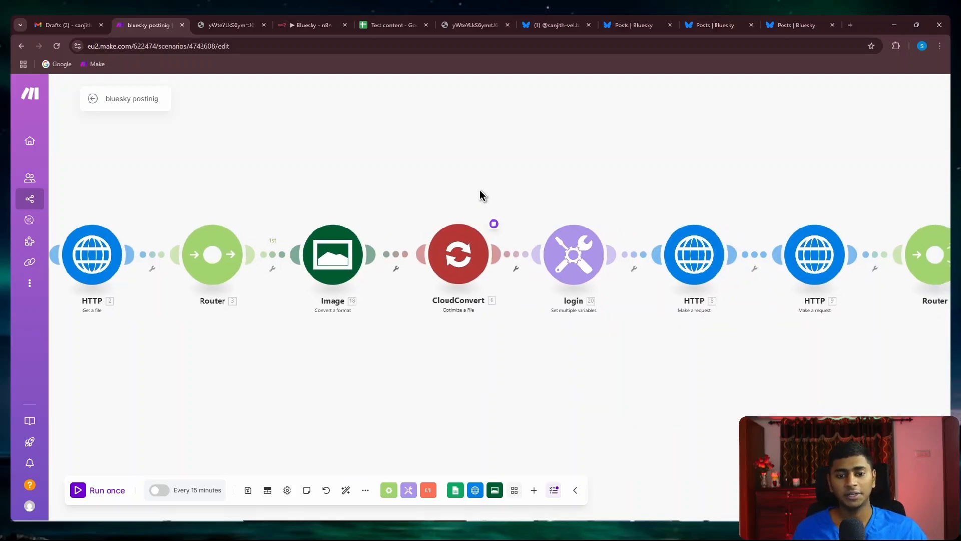
- Look over the login Set multiple variables module and the Bluesky profile page, and return to the Make scenario
left_click_drag(595, 402, 500, 397)
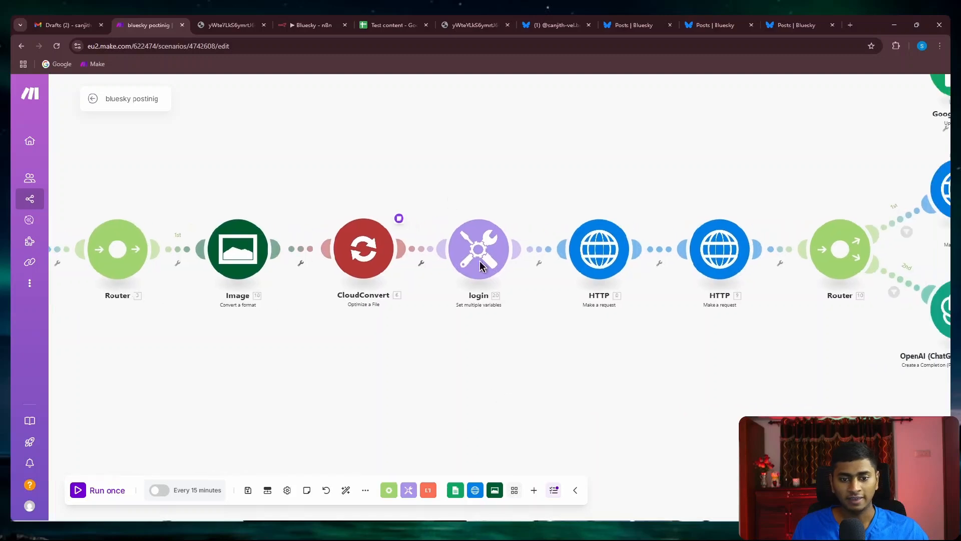
left_click_drag(427, 176, 582, 345)
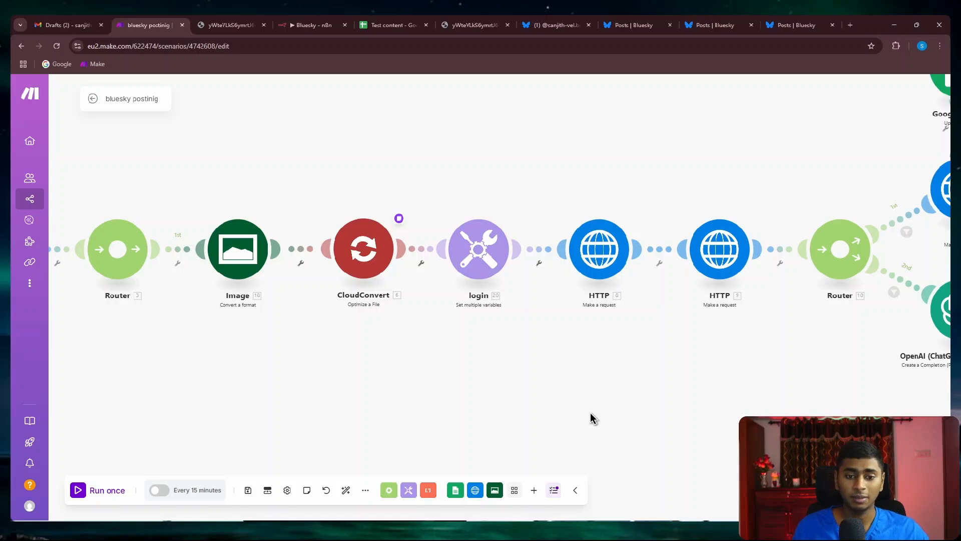
left_click(562, 23)
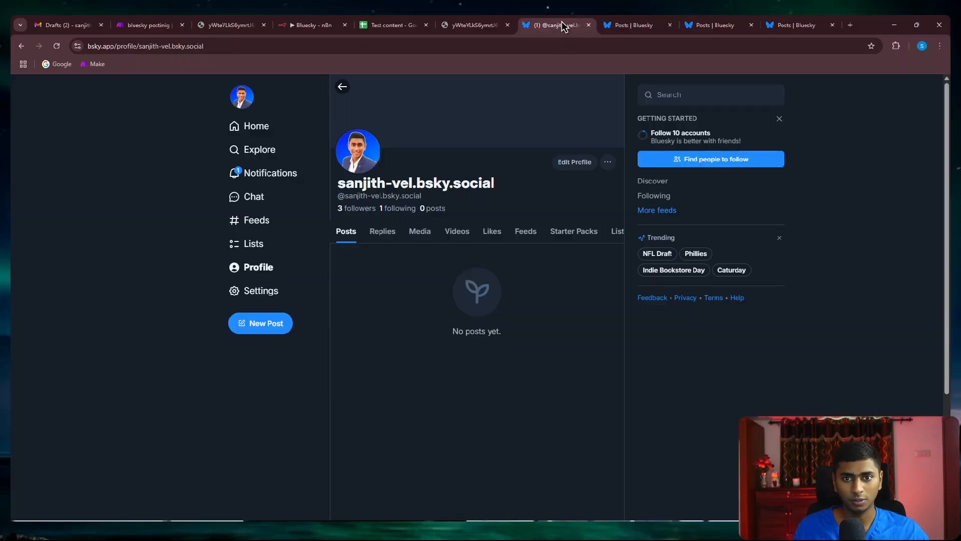
scroll(456, 333, "down", 3)
scroll(440, 310, "up", 3)
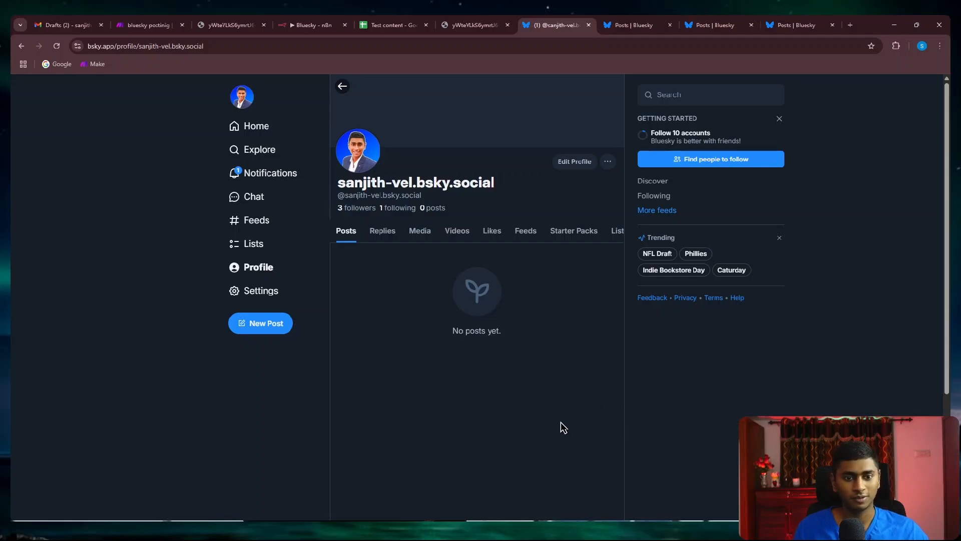
scroll(548, 386, "down", 3)
scroll(515, 325, "up", 3)
left_click(150, 25)
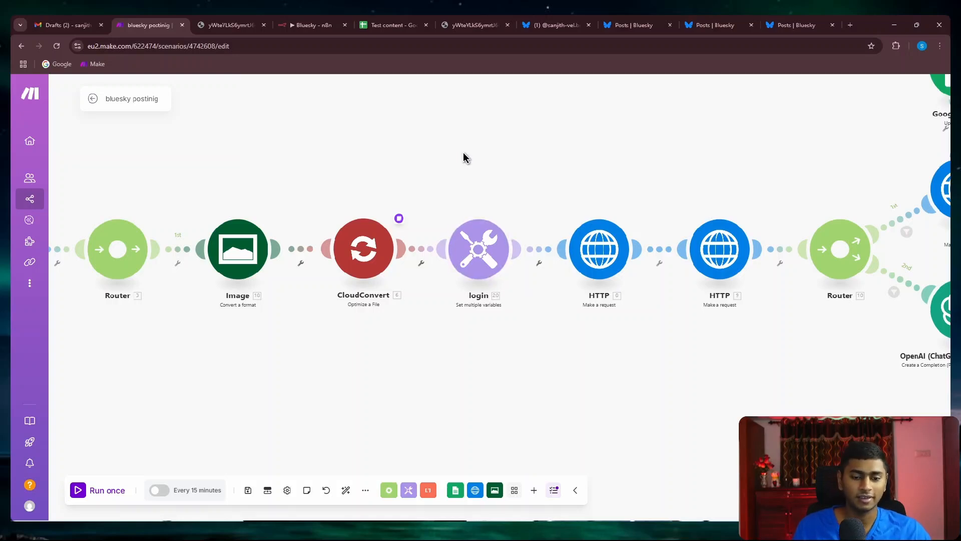
left_click(553, 26)
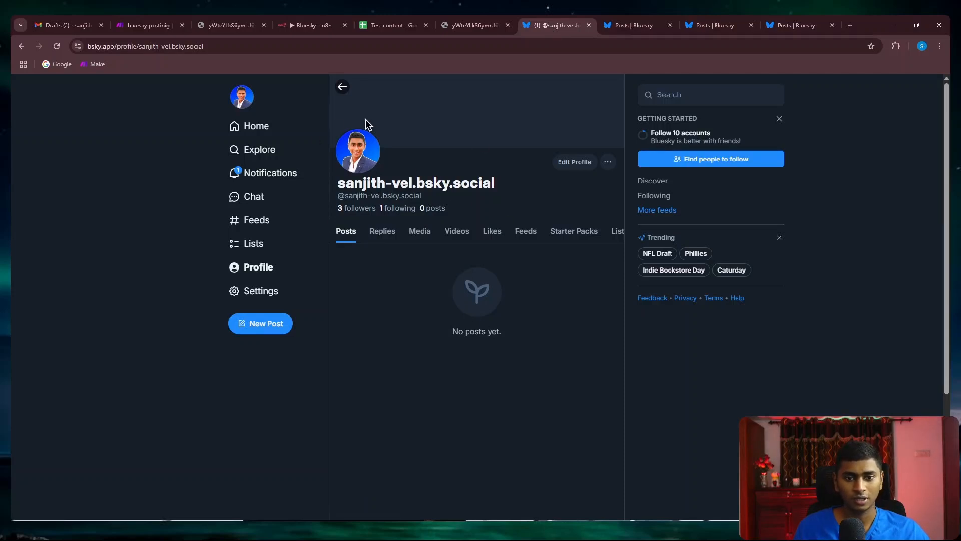
left_click(140, 25)
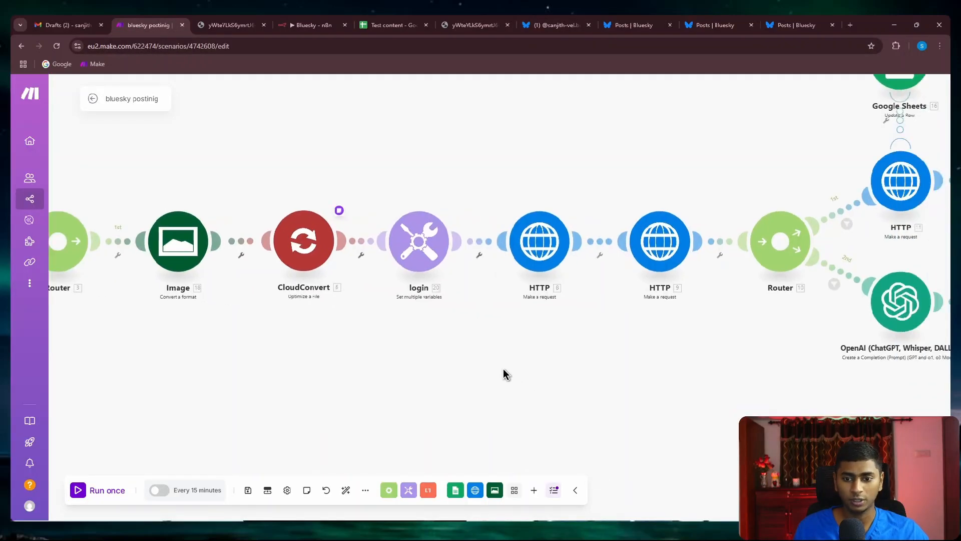
- Open the first HTTP Make a request module after login and examine its session-creation URL and request settings
left_click_drag(644, 422, 563, 419)
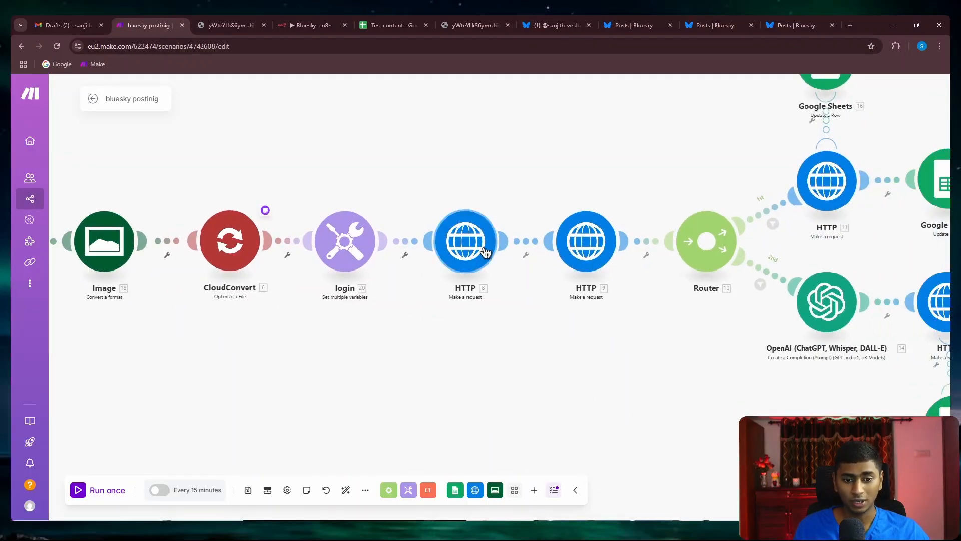
left_click(465, 241)
left_click_drag(594, 181, 503, 171)
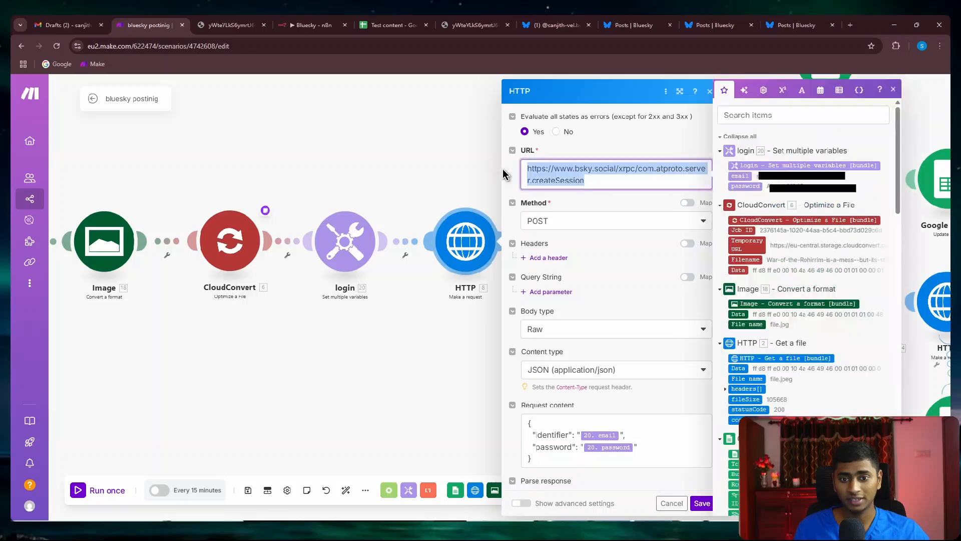
left_click(603, 226)
left_click(595, 202)
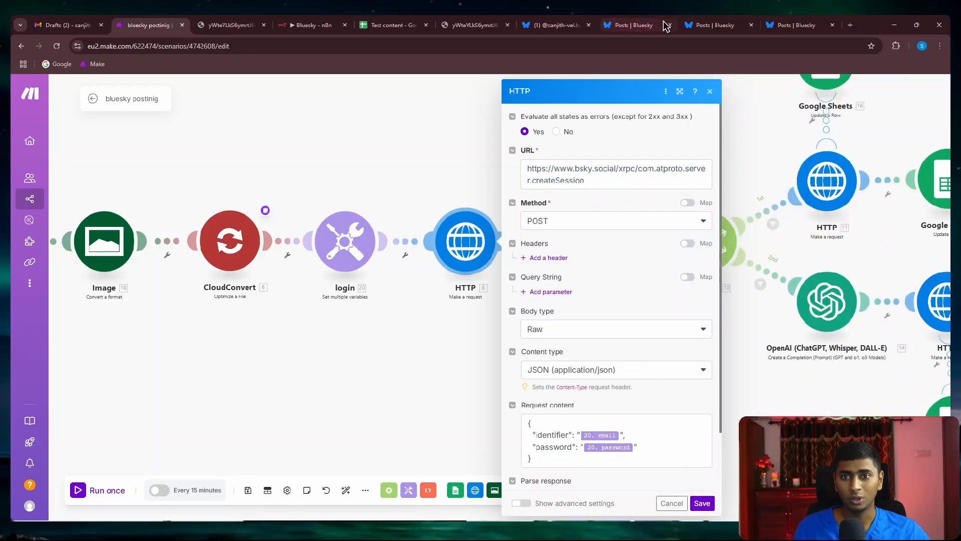
- Switch to the Bluesky developer docs and read the Posts guide's post record structure and createRecord example
left_click(635, 25)
left_click(635, 28)
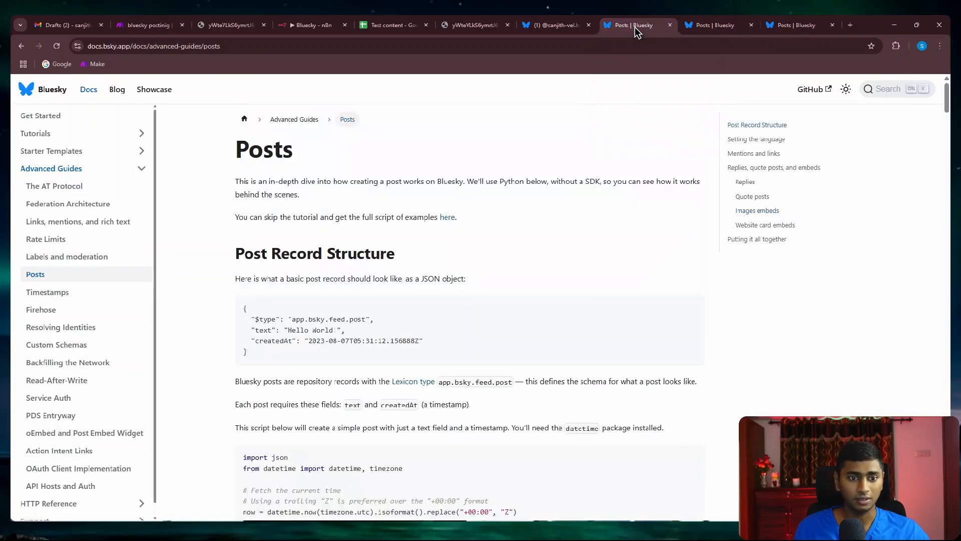
scroll(635, 343, "down", 14)
scroll(636, 342, "up", 9)
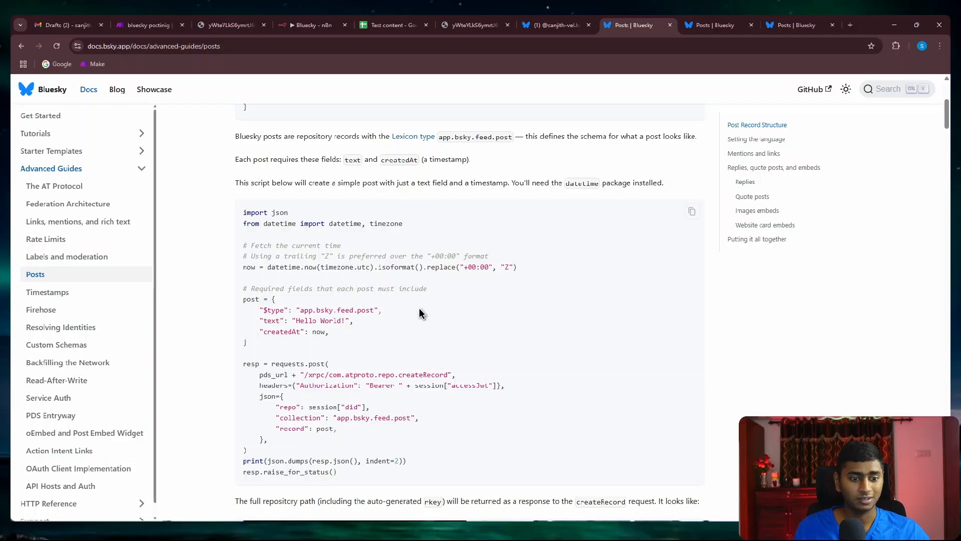
scroll(673, 354, "up", 2)
scroll(673, 353, "up", 3)
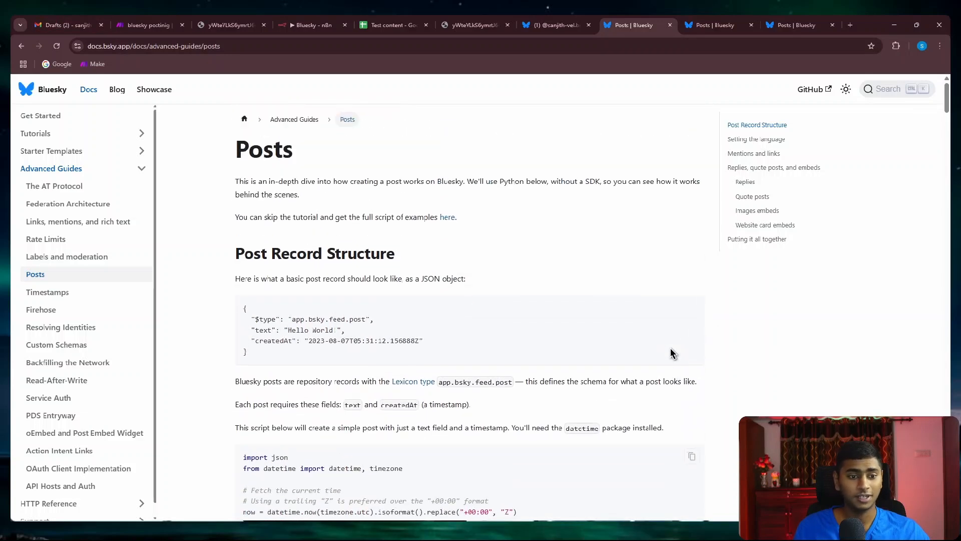
scroll(620, 349, "down", 5)
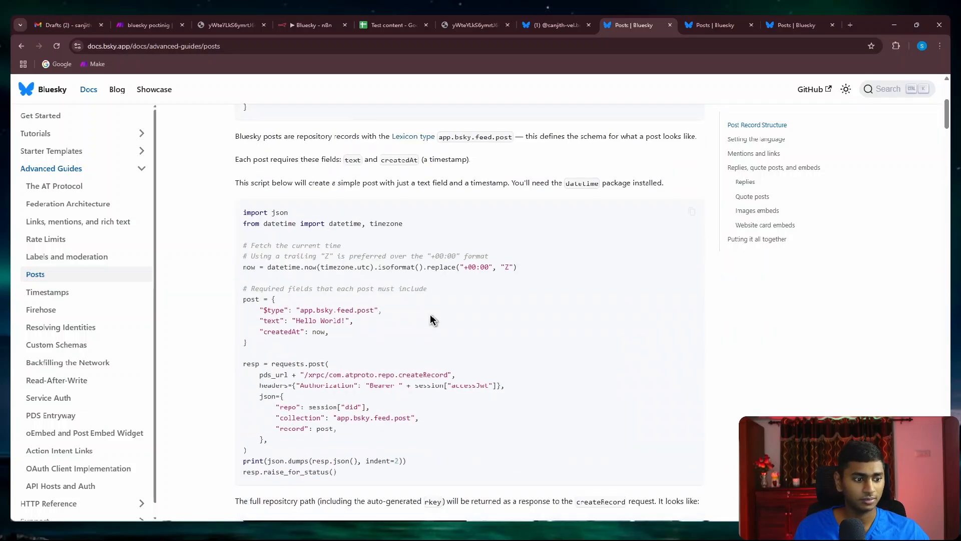
scroll(730, 321, "down", 5)
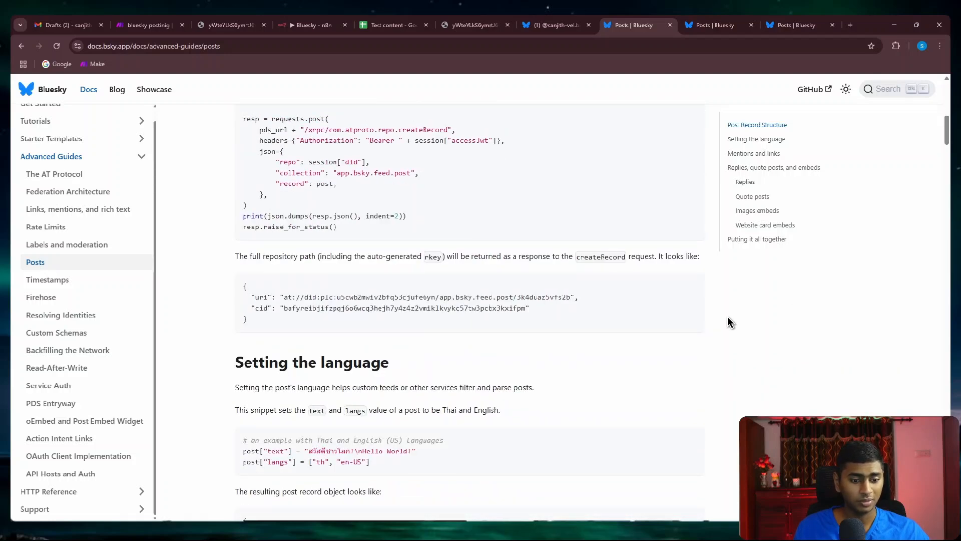
scroll(729, 320, "up", 2)
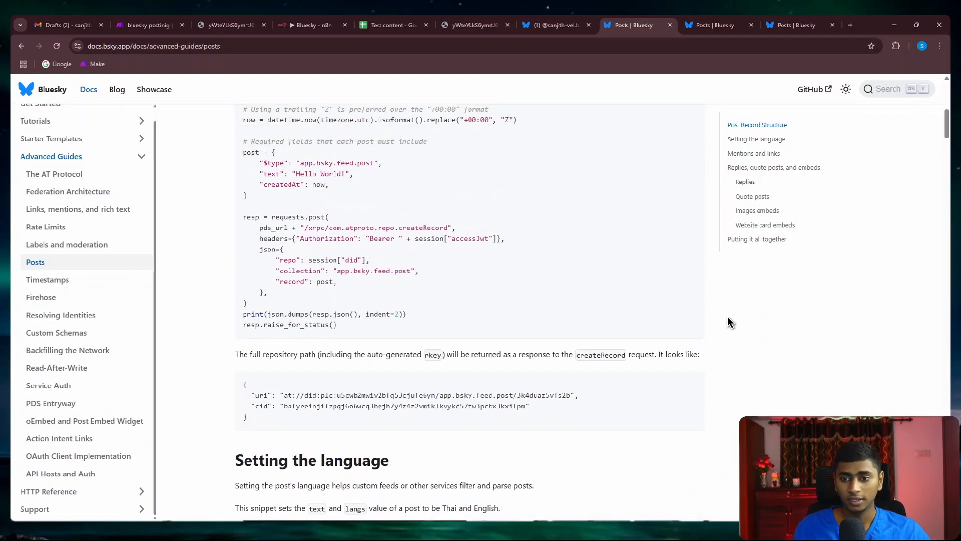
scroll(728, 317, "up", 2)
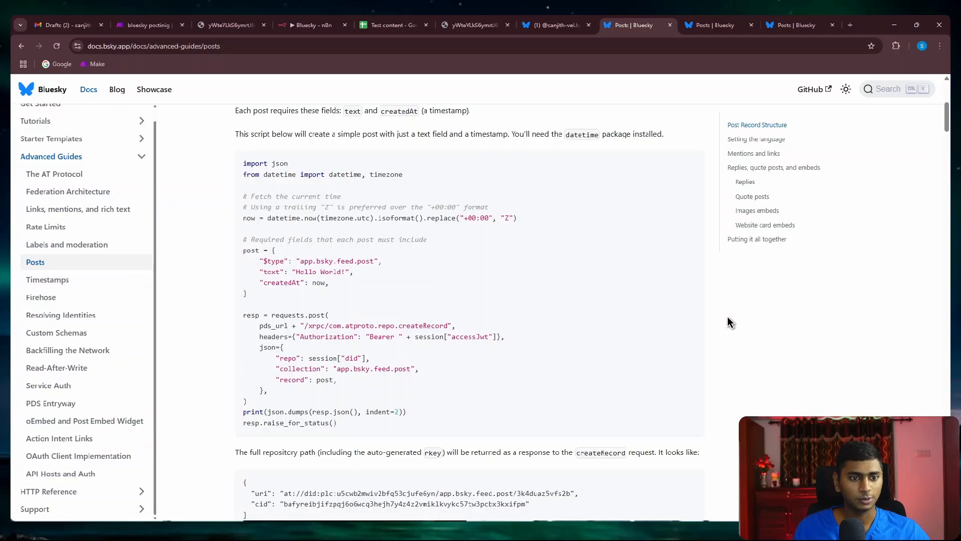
scroll(671, 319, "up", 1)
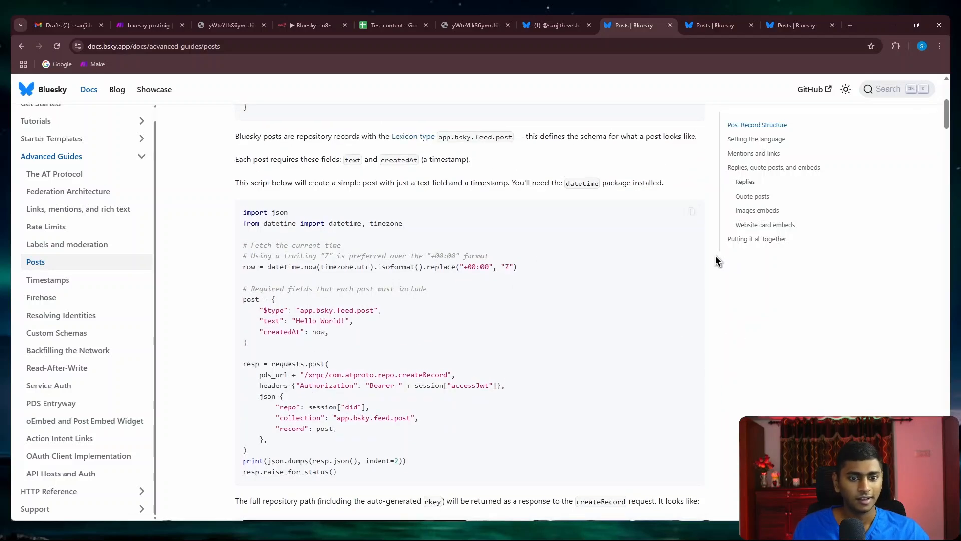
- Return to the Make scenario and select the com.atproto.server.createSession part of the HTTP module's URL
left_click(134, 30)
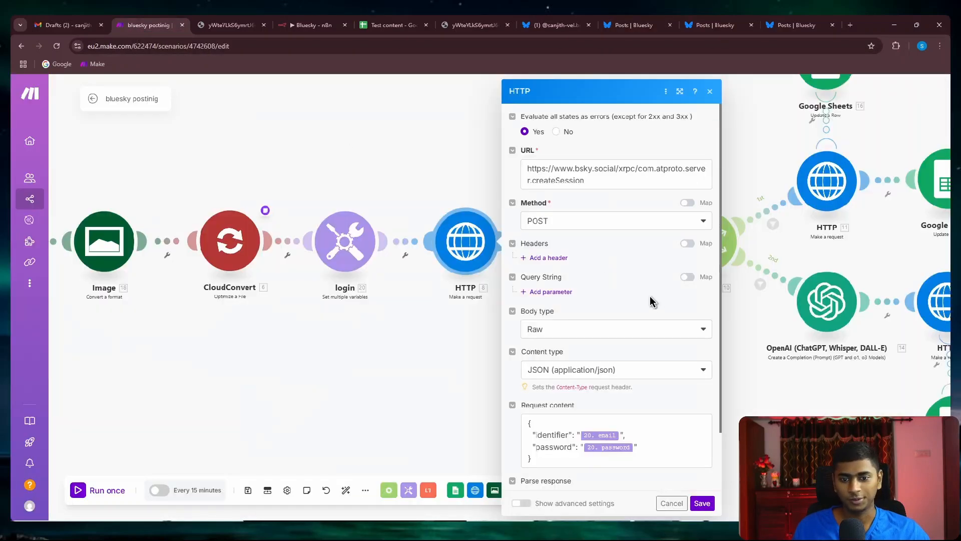
left_click_drag(639, 168, 685, 261)
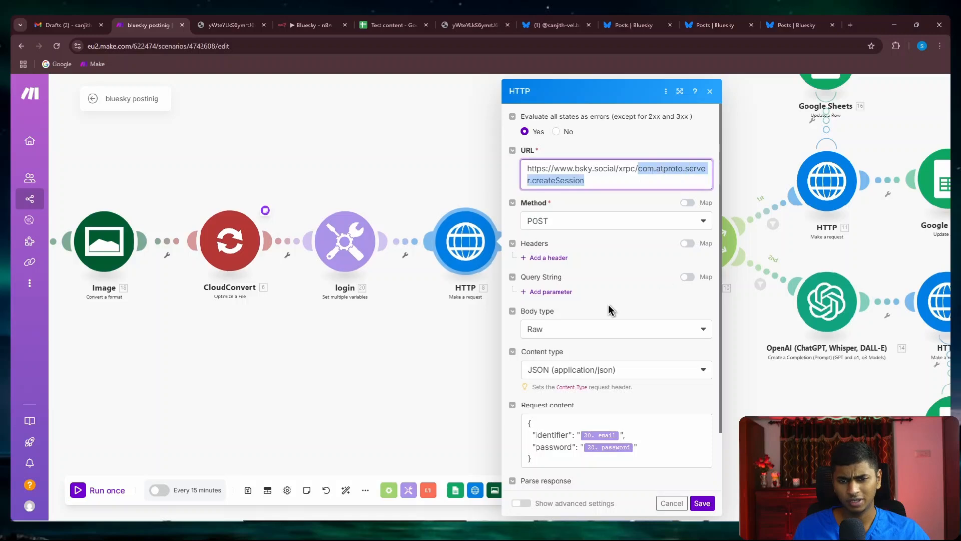
- Review the session-creation request's method, JSON content type and email/password request content, and close the HTTP module without saving
left_click(606, 307)
scroll(612, 270, "down", 2)
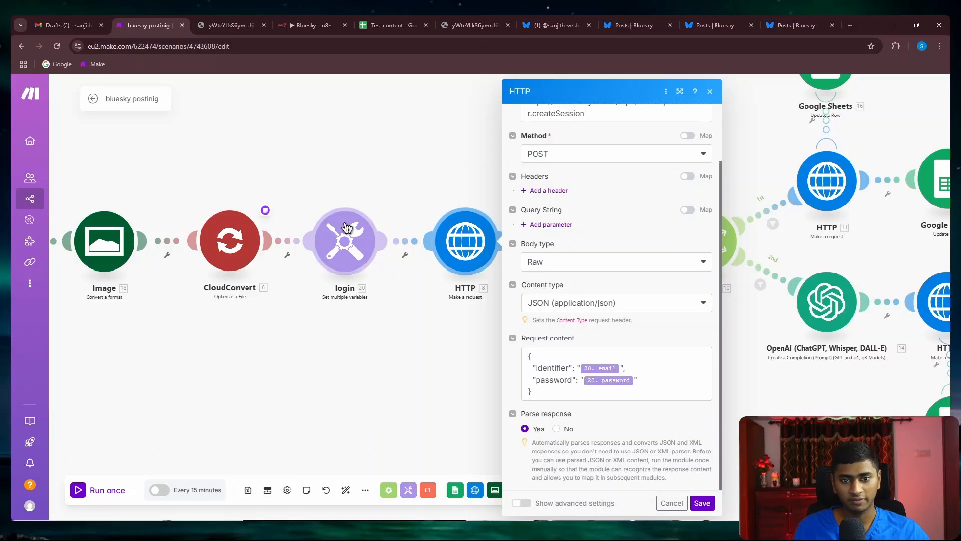
scroll(633, 378, "up", 3)
scroll(632, 382, "down", 3)
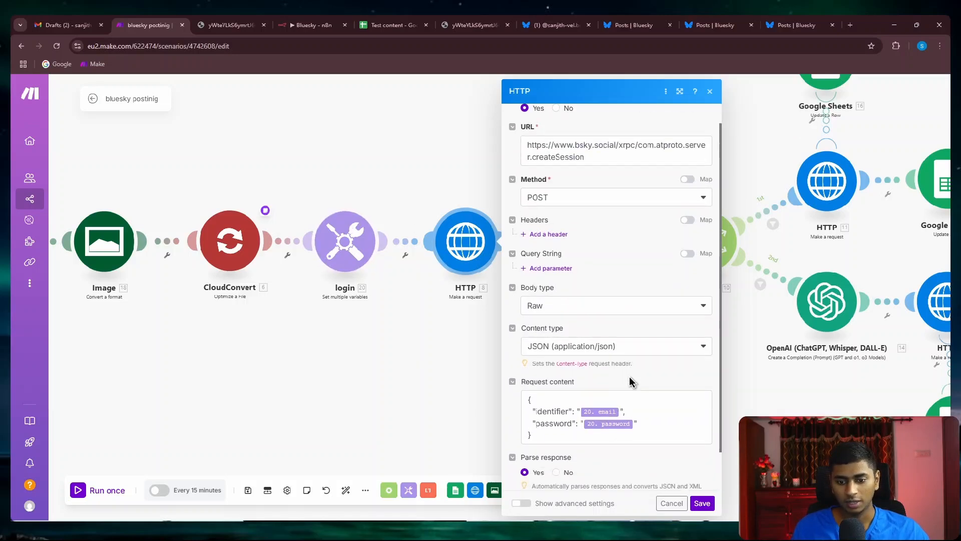
scroll(632, 427, "up", 2)
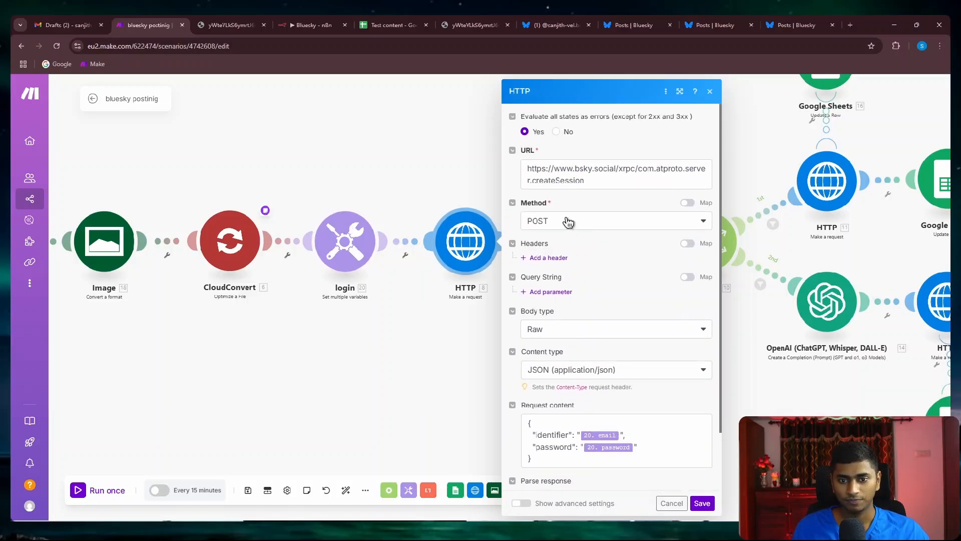
left_click(671, 504)
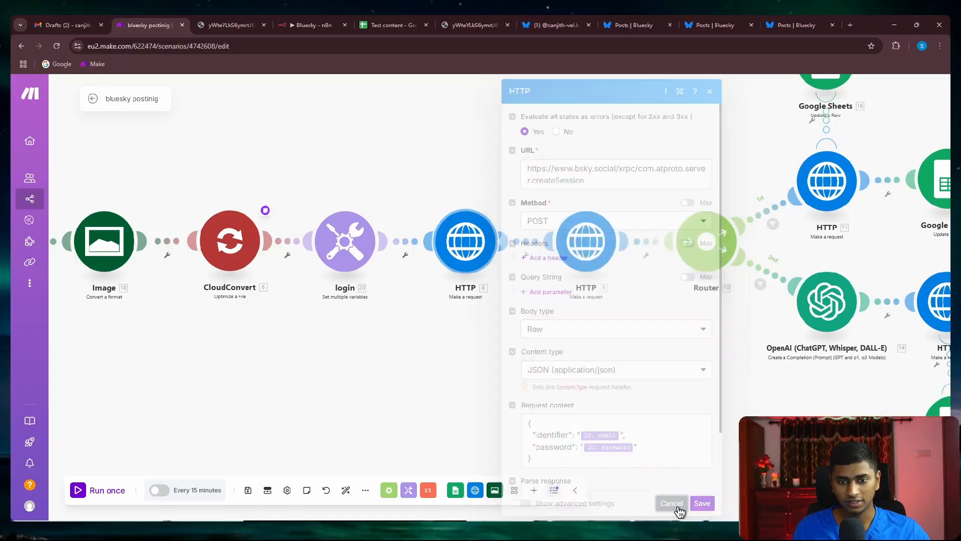
- Open the second HTTP Make a request module and examine its uploadBlob URL, headers and body settings, highlighting uploadBlob in the URL
scroll(536, 302, "down", 1)
left_click(507, 235)
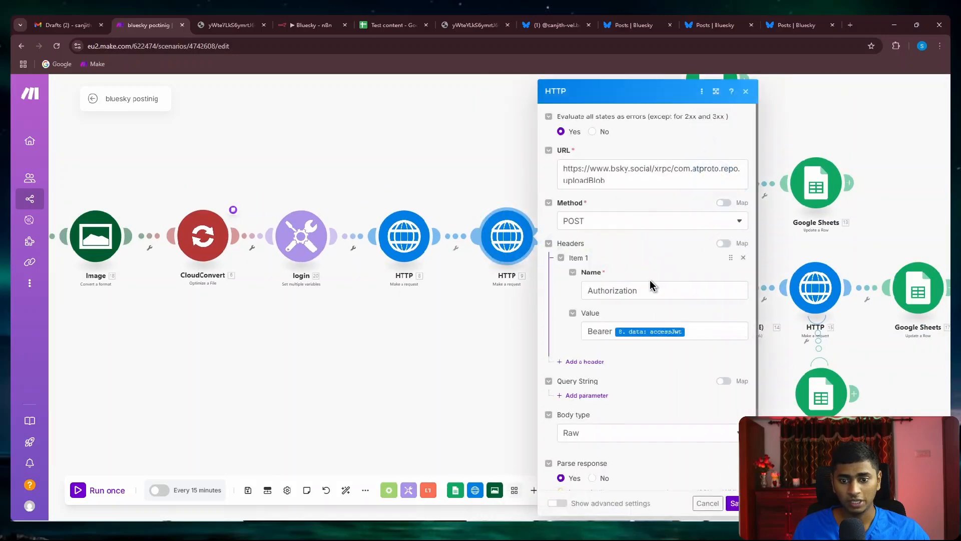
scroll(651, 285, "down", 4)
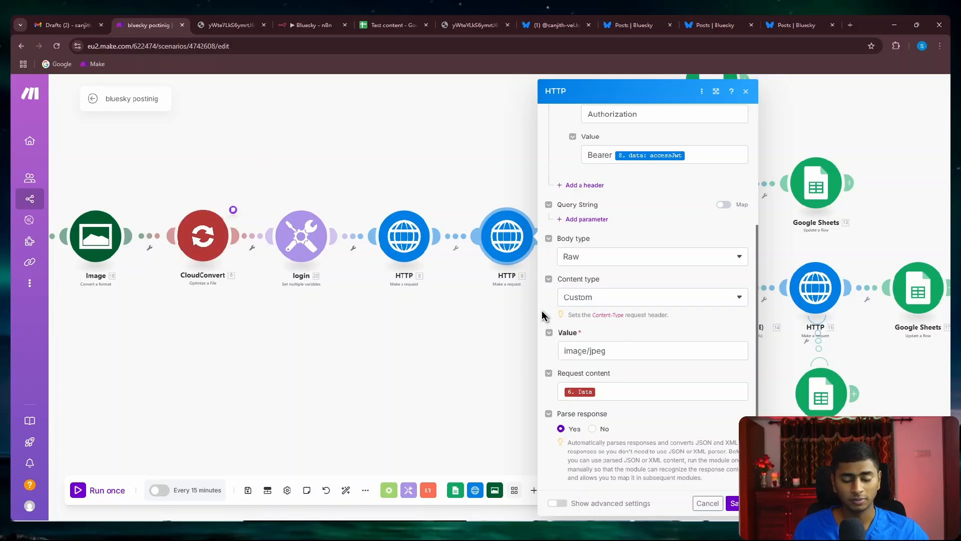
scroll(720, 347, "up", 5)
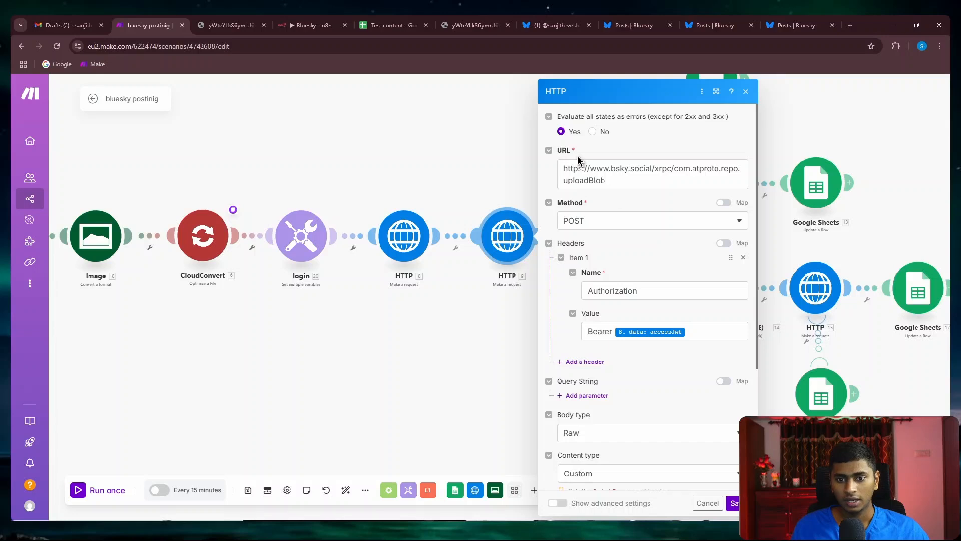
left_click_drag(614, 178, 539, 184)
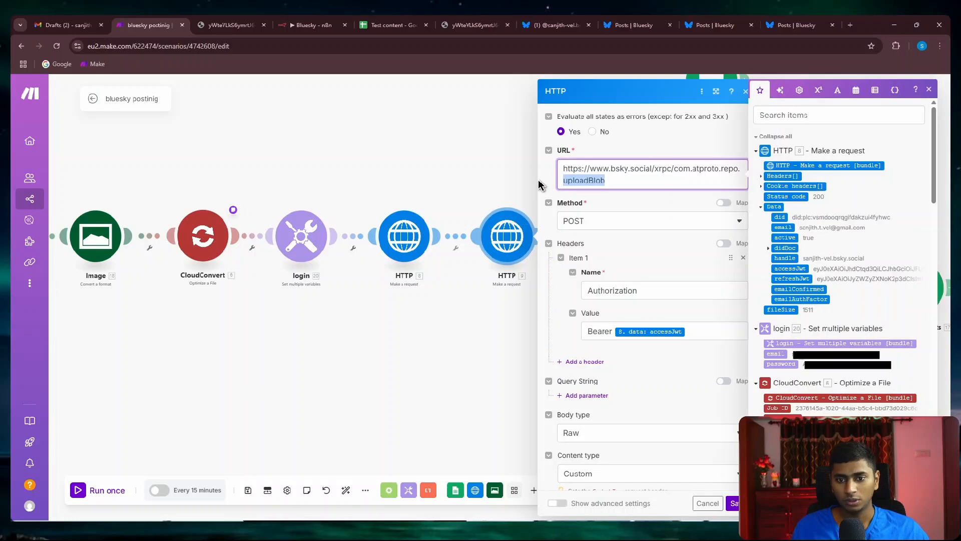
left_click(668, 255)
scroll(648, 260, "down", 2)
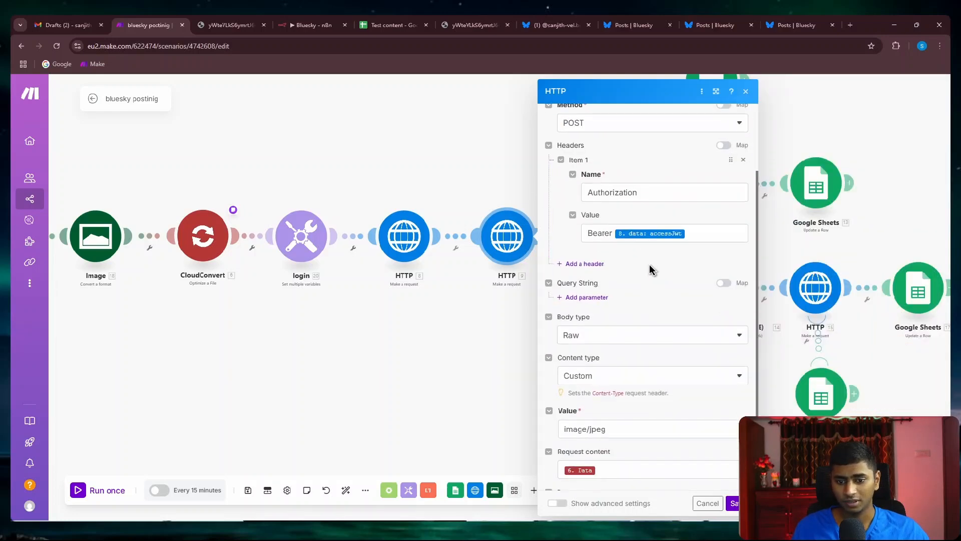
scroll(650, 267, "down", 2)
scroll(650, 280, "up", 5)
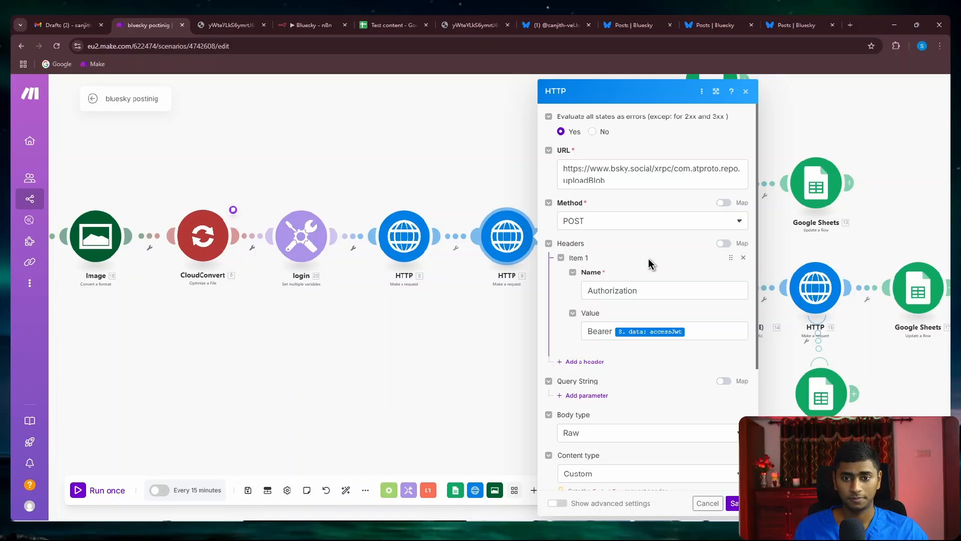
- Examine the upload request's Bearer accessJwt authorization header, custom image/jpeg content type and mapped image data, and close the module
key("ctrl+f")
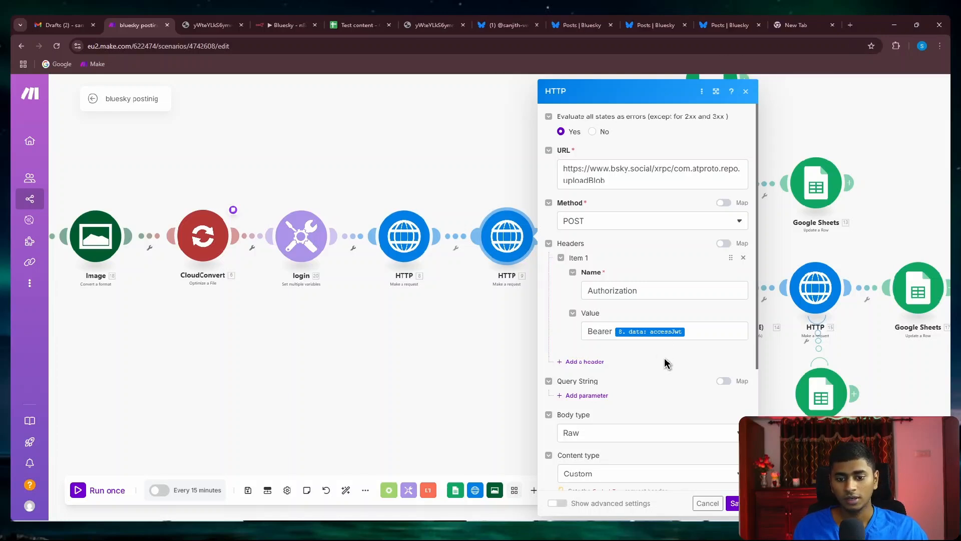
scroll(665, 357, "down", 2)
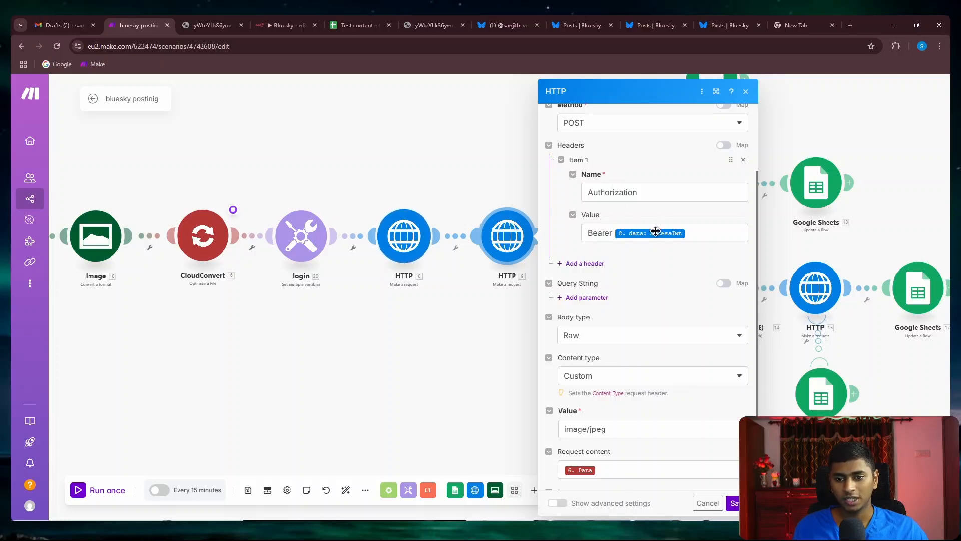
scroll(416, 245, "up", 3)
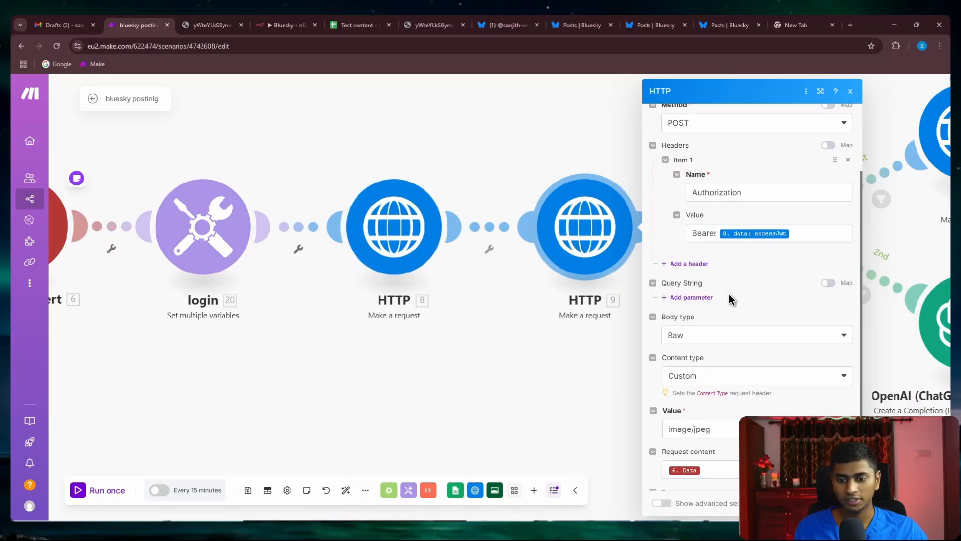
scroll(729, 294, "down", 2)
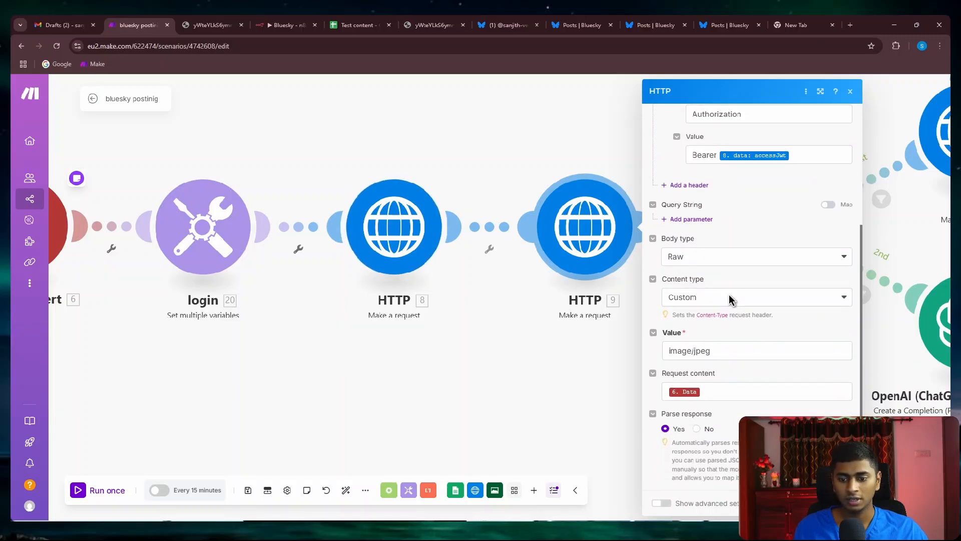
left_click(726, 353)
left_click(732, 367)
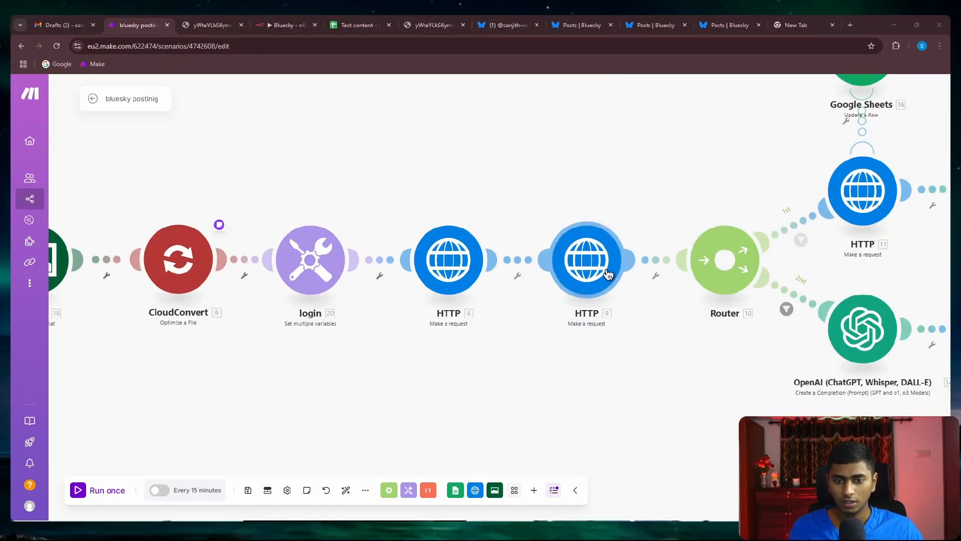
- Reopen the second HTTP module before the router, recheck its image upload request settings, and close it again
left_click(608, 274)
scroll(740, 359, "down", 3)
scroll(744, 365, "up", 3)
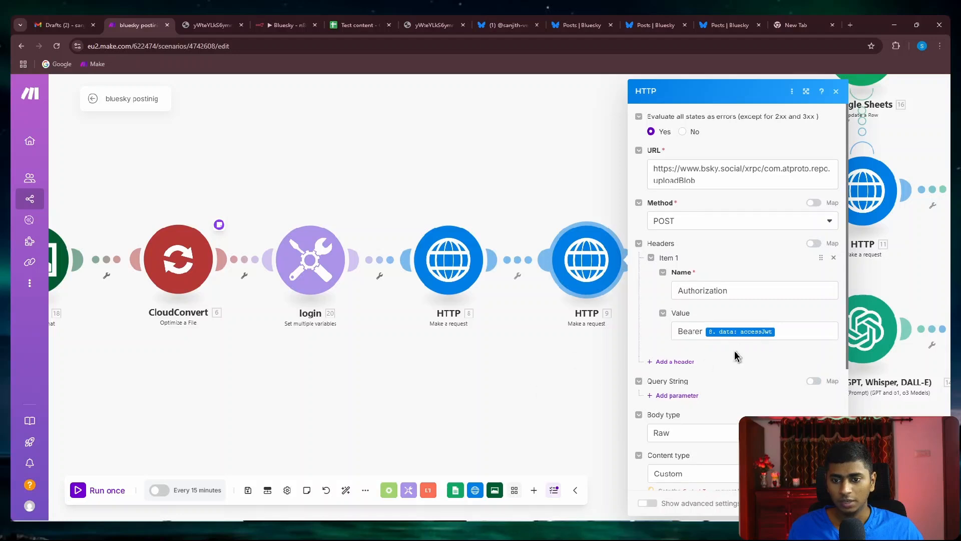
scroll(735, 355, "down", 5)
left_click(528, 375)
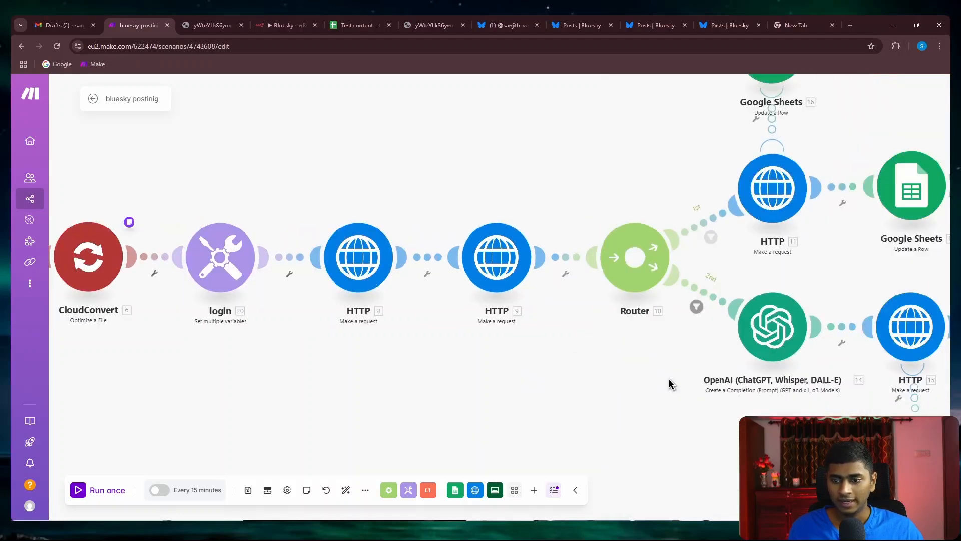
- Look over the two branches after the Router with their HTTP, OpenAI and Google Sheets modules
scroll(637, 242, "down", 2)
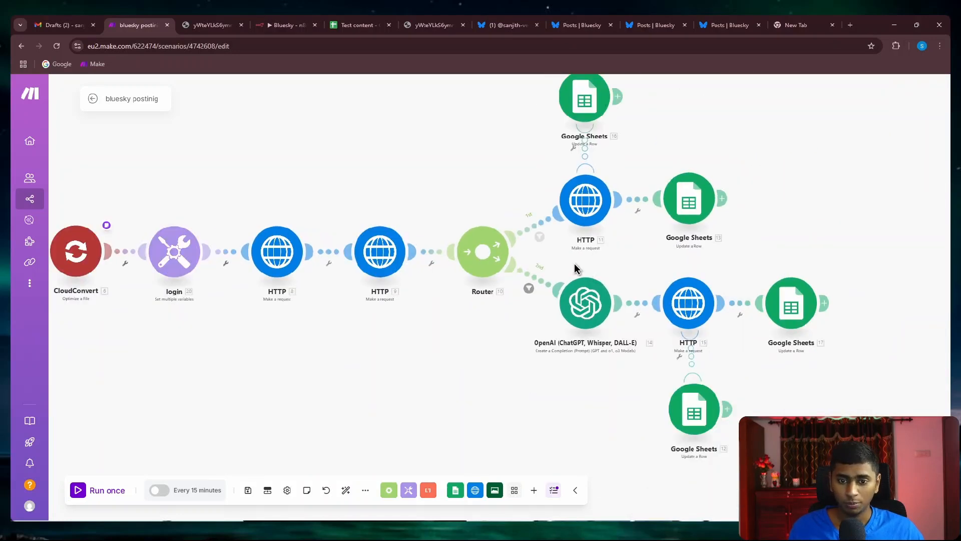
left_click_drag(562, 258, 888, 403)
left_click(888, 403)
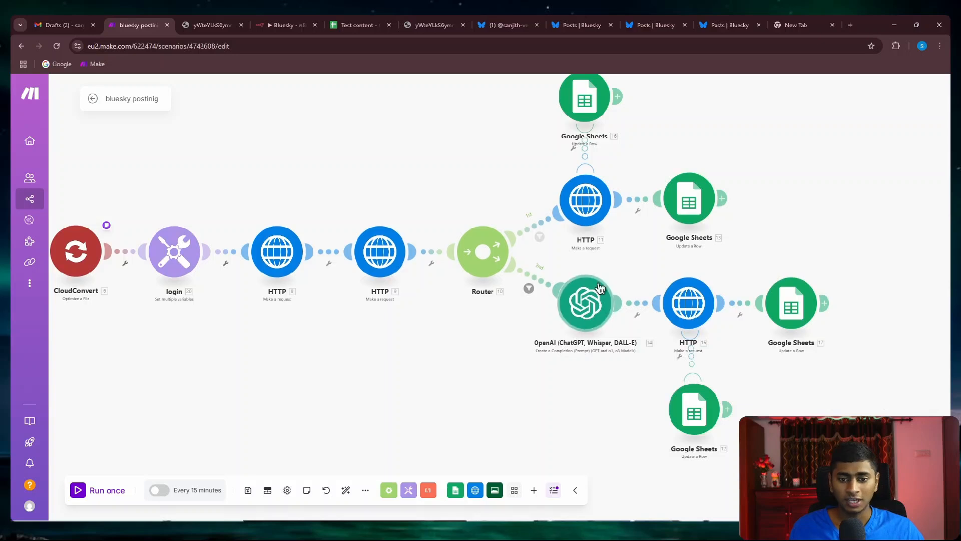
left_click_drag(571, 369, 548, 414)
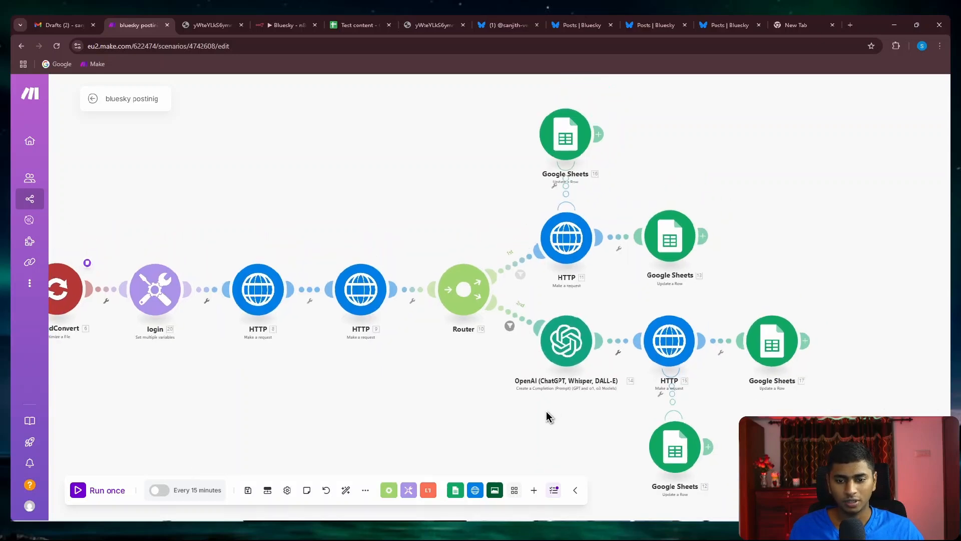
- Open the HTTP Make a request module on the router's first route and examine its createRecord URL, POST method and Authorization header
left_click(568, 243)
scroll(711, 300, "down", 10)
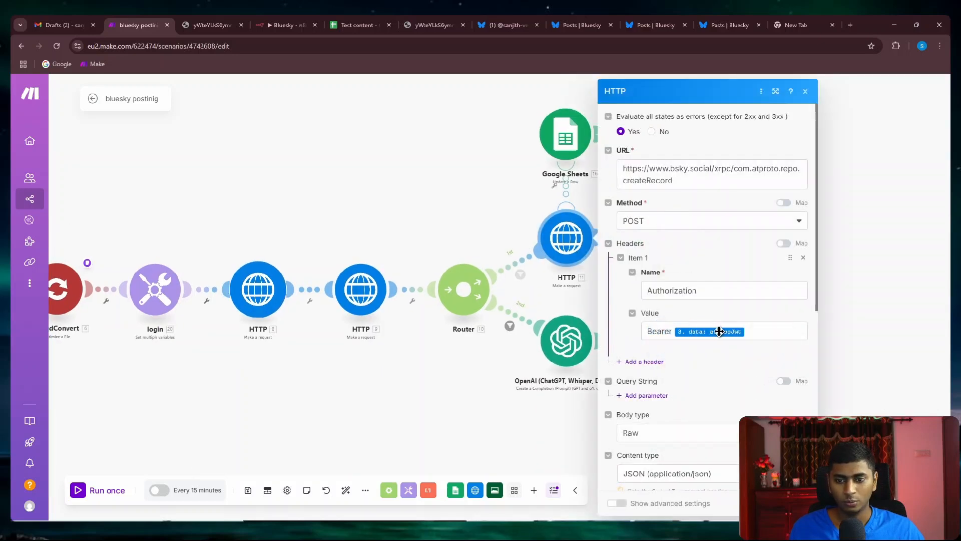
scroll(717, 321, "down", 3)
scroll(721, 344, "up", 10)
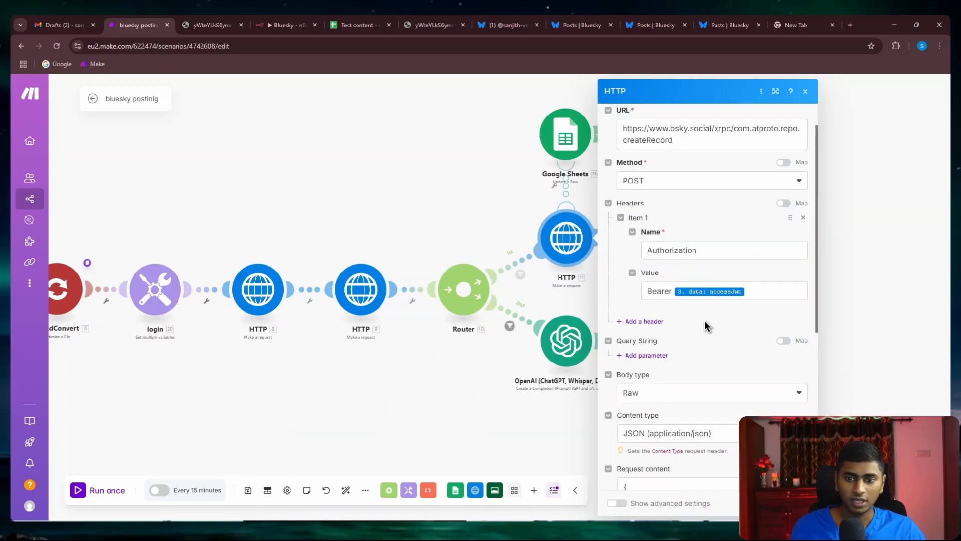
scroll(704, 325, "down", 5)
scroll(714, 344, "up", 7)
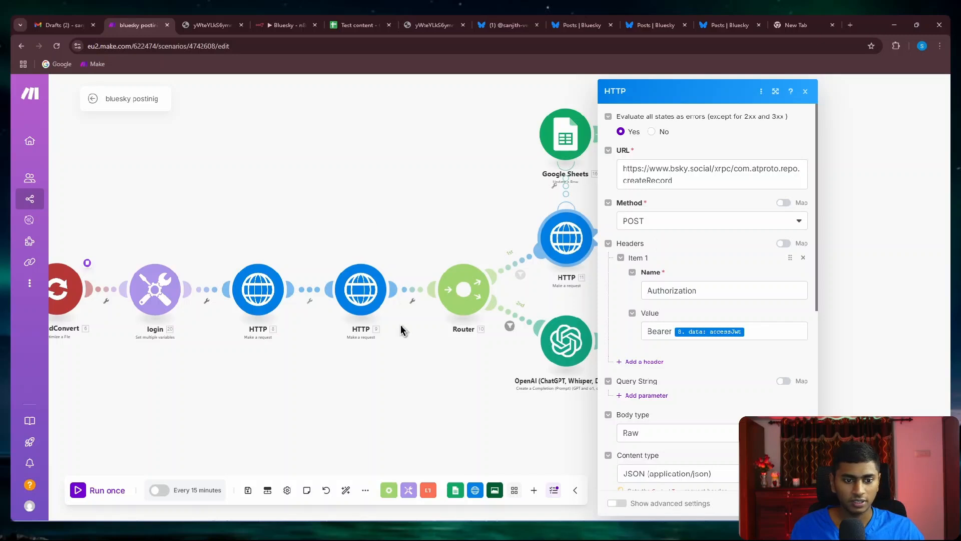
- Examine the createRecord module's JSON request content, focusing on the repo, record text, createdAt and embed mappings
scroll(715, 257, "down", 6)
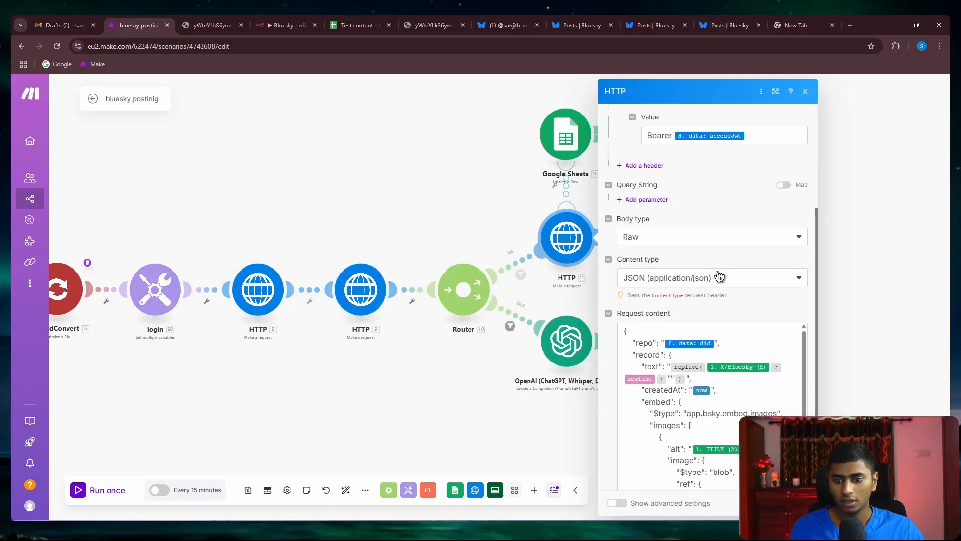
scroll(730, 309, "down", 3)
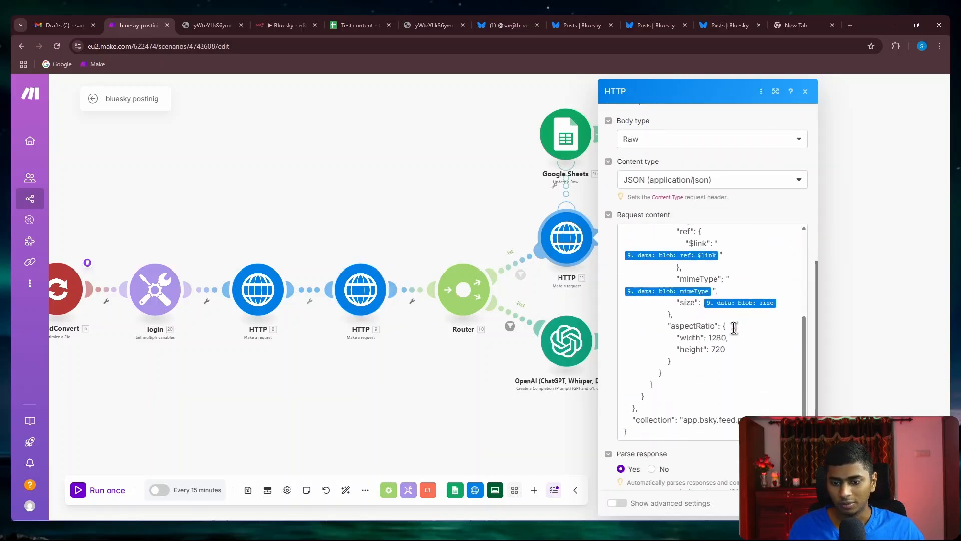
scroll(737, 328, "up", 1)
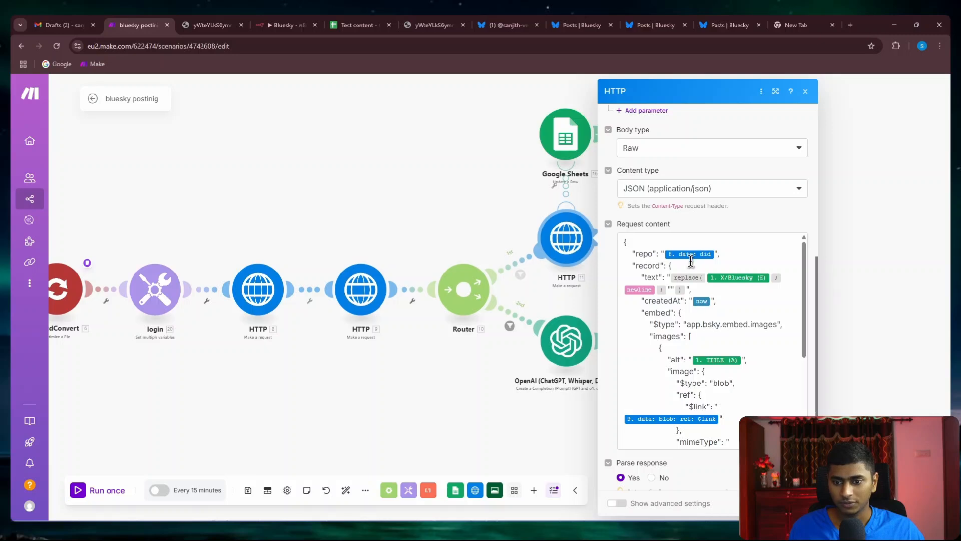
mouse_move(695, 251)
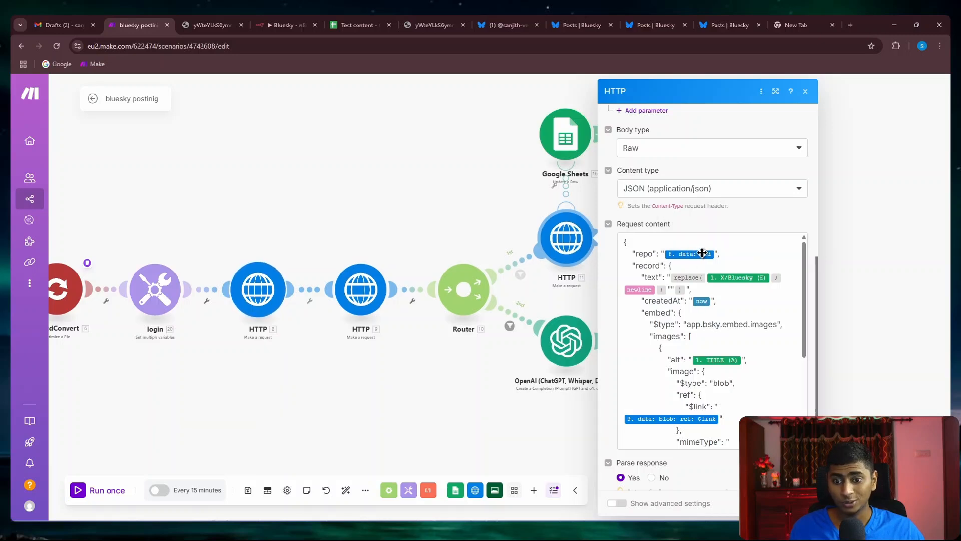
left_click(640, 275)
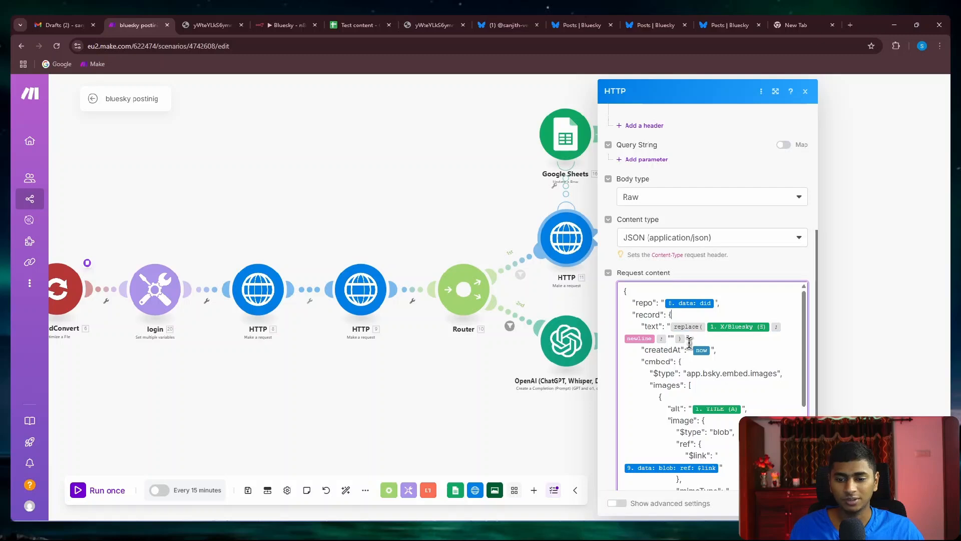
scroll(691, 343, "down", 2)
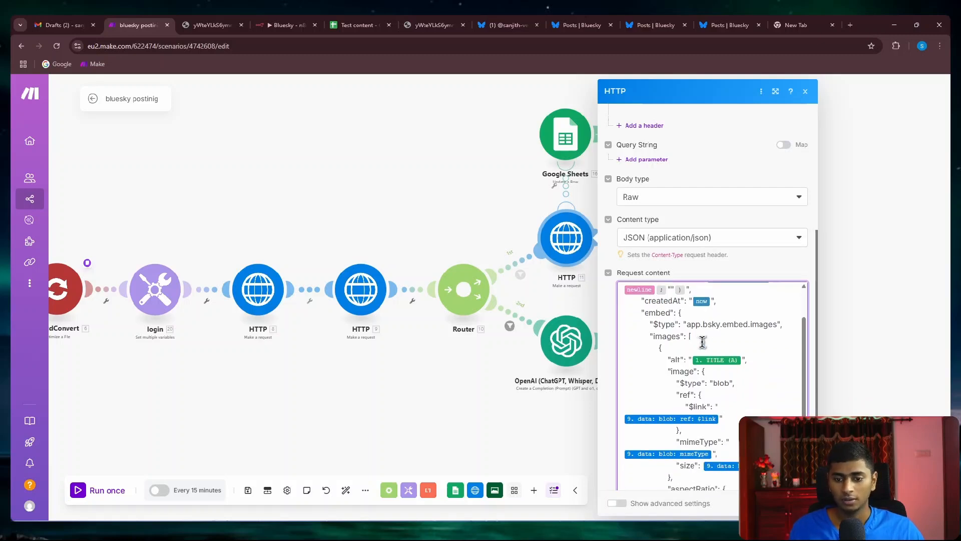
scroll(703, 346, "up", 2)
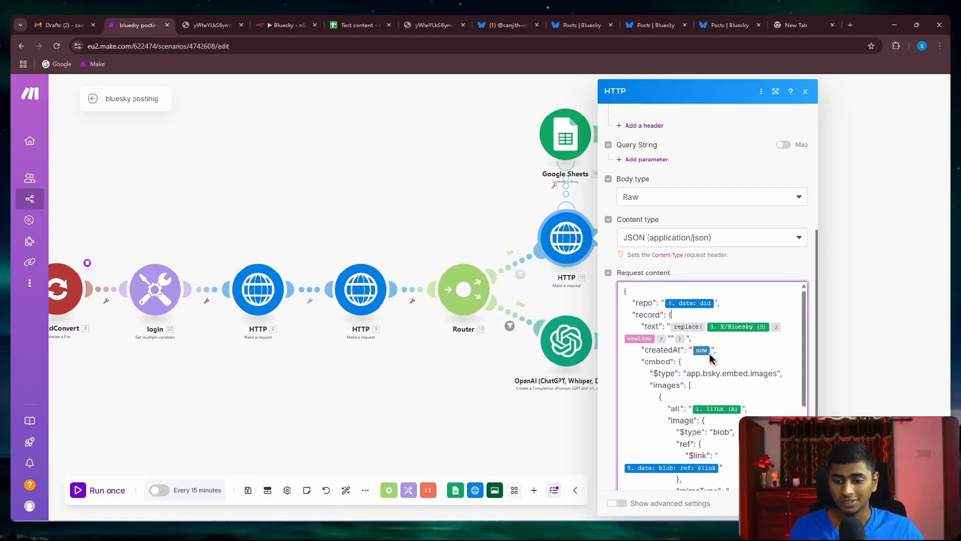
scroll(699, 379, "down", 2)
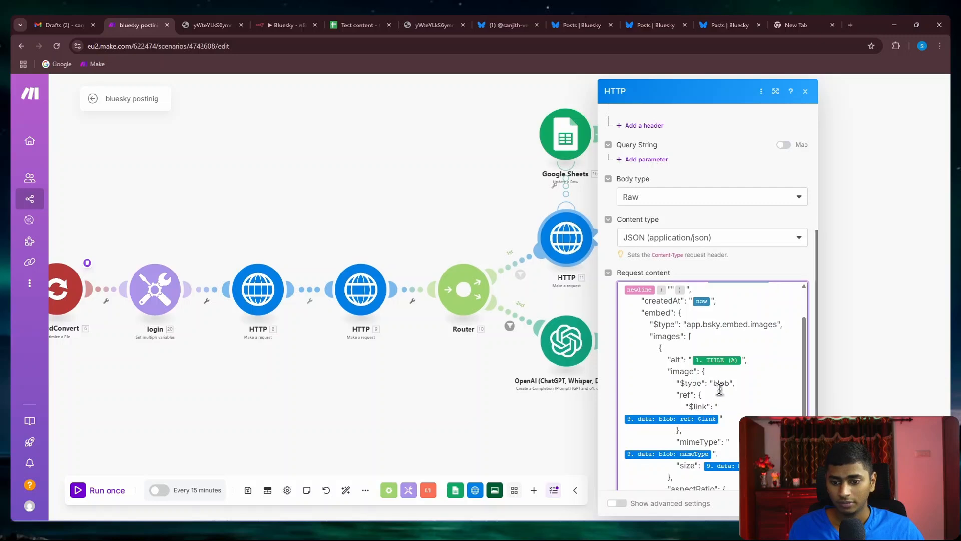
- Highlight the alt key in the request content and read the image's title, blob link, mimeType, size and aspectRatio entries
left_click(671, 357)
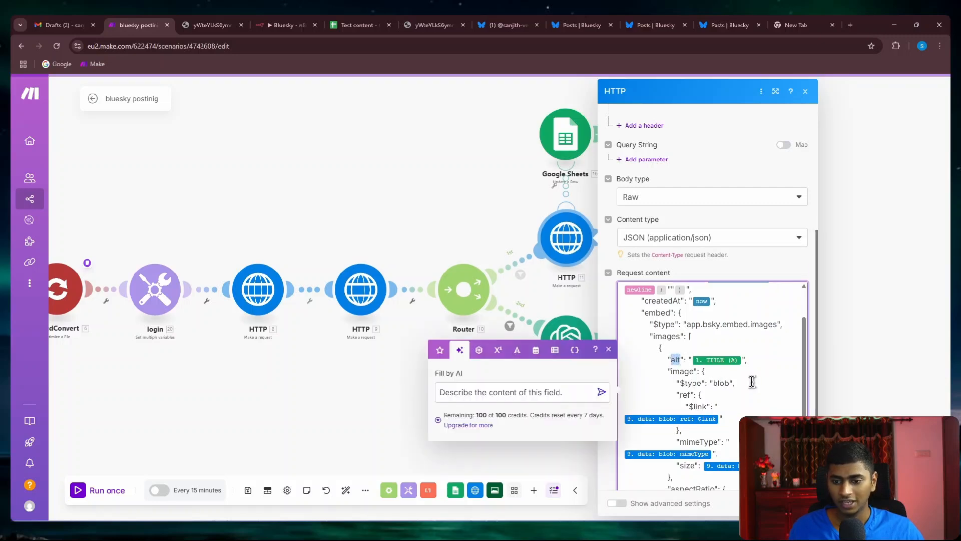
left_click(609, 350)
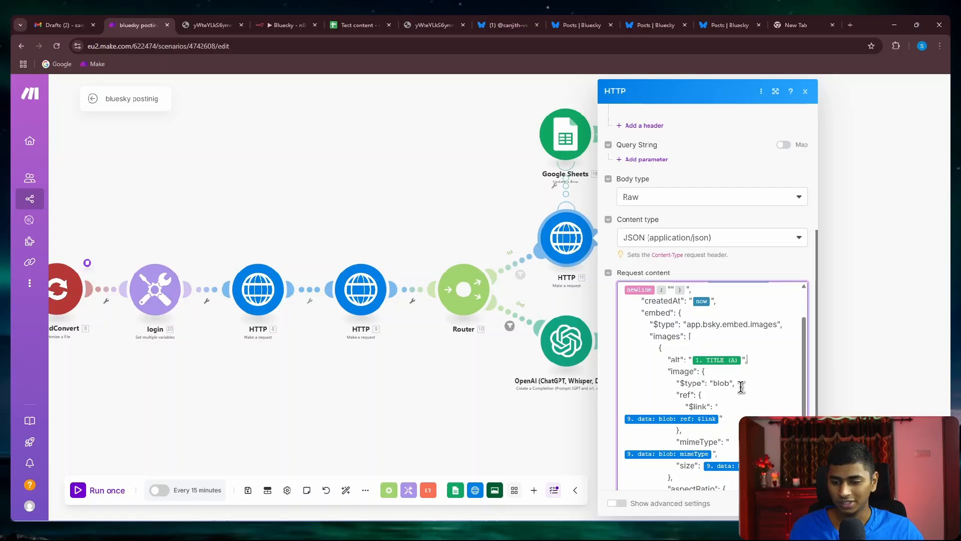
scroll(740, 383, "down", 2)
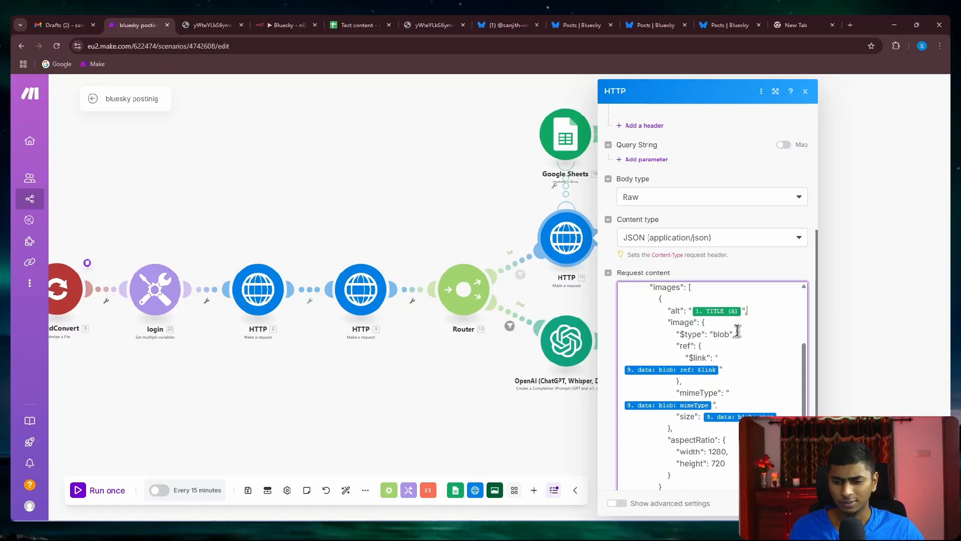
scroll(739, 345, "down", 2)
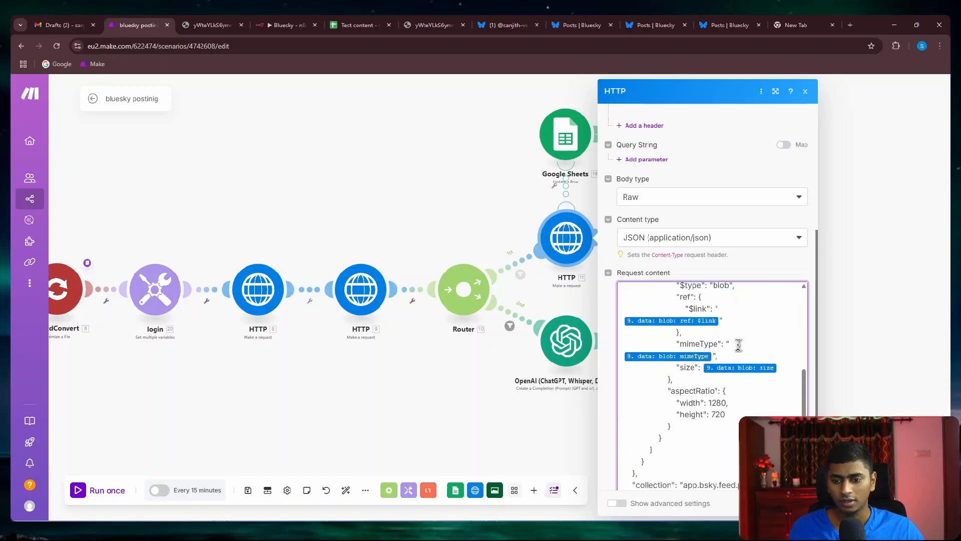
- Review the $link, mimeType and size entries in the createRecord request content, then close the module settings
scroll(737, 345, "up", 2)
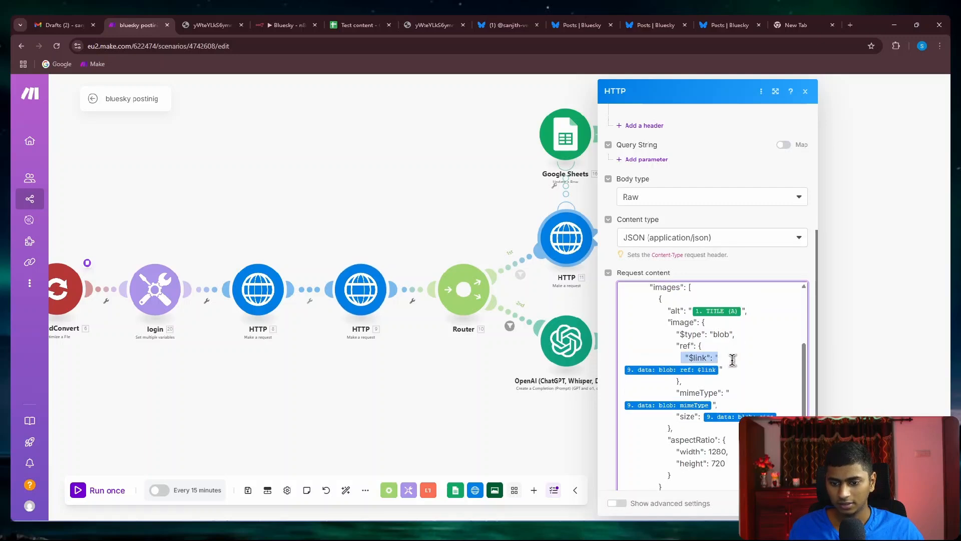
left_click(740, 384)
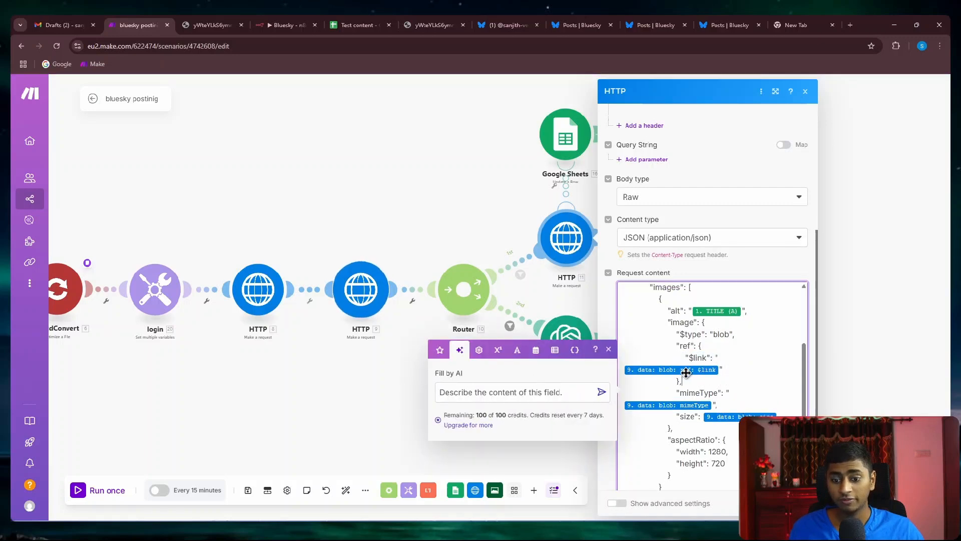
left_click(608, 349)
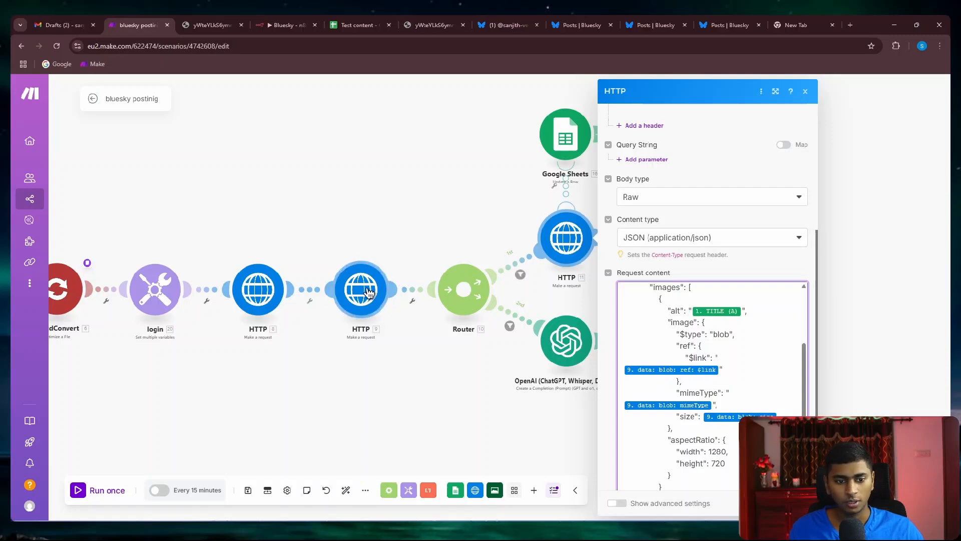
scroll(379, 313, "up", 3)
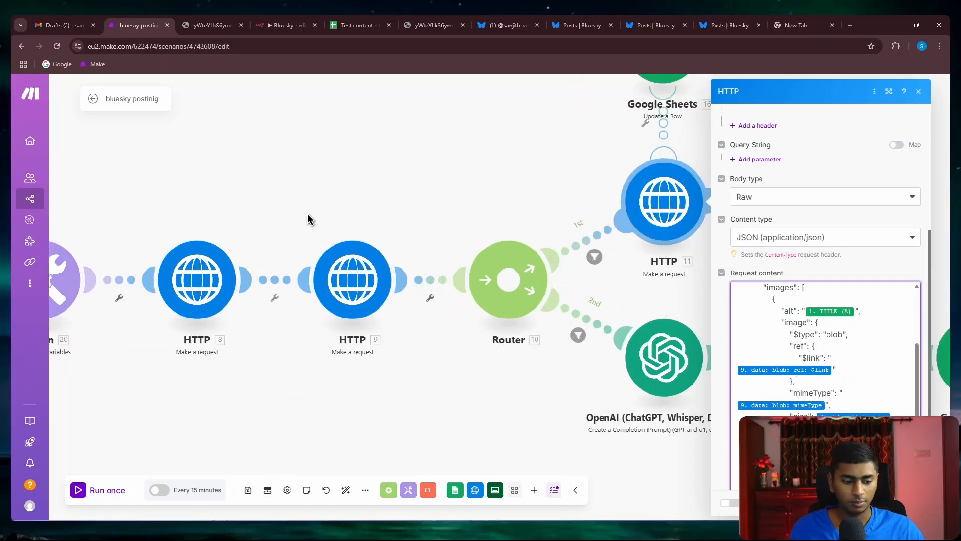
left_click(449, 380)
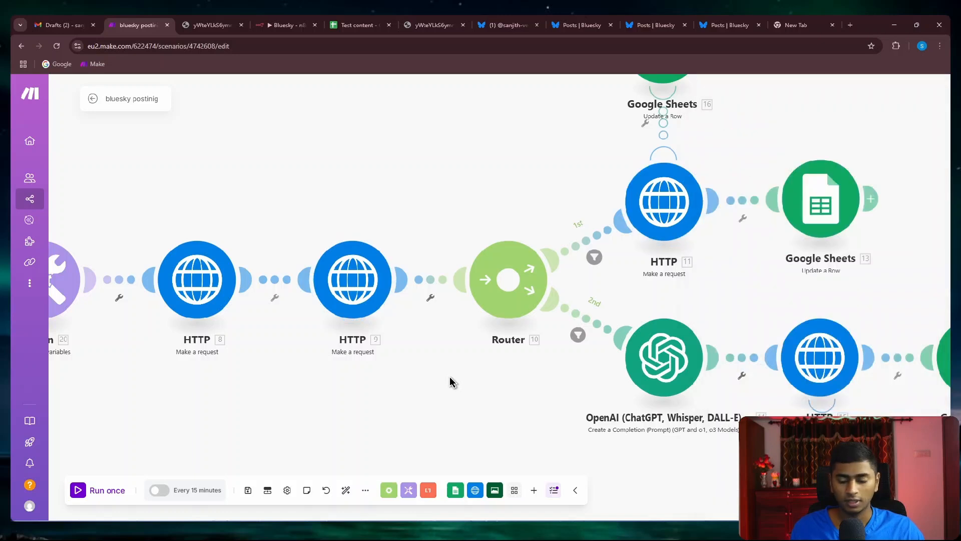
- Open the HTTP module just before the Router, check its uploadBlob request settings, and close it
left_click(343, 284)
scroll(542, 361, "down", 3)
scroll(542, 362, "up", 3)
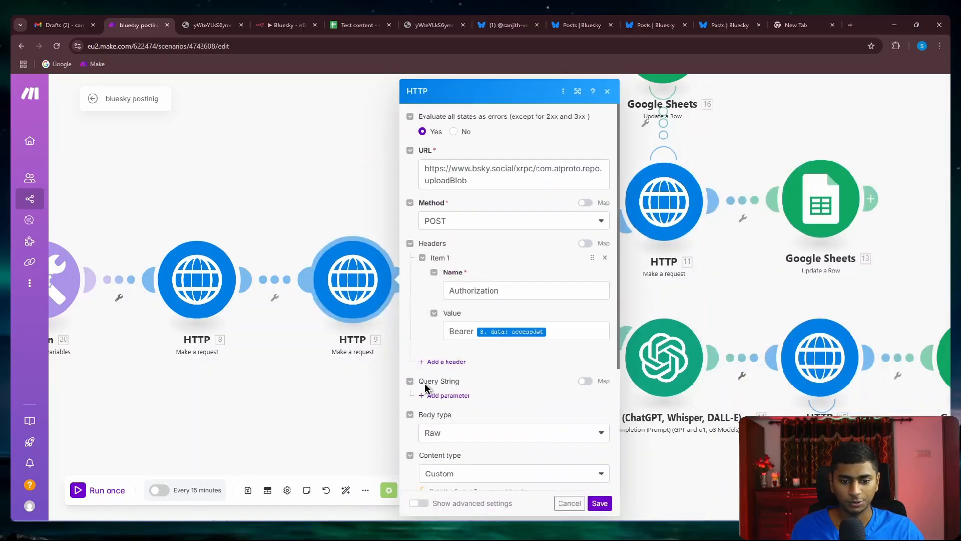
key("Escape")
- Reopen the first-route HTTP module and examine how the image's blob link, mimeType and size are mapped from the upload response
left_click(665, 202)
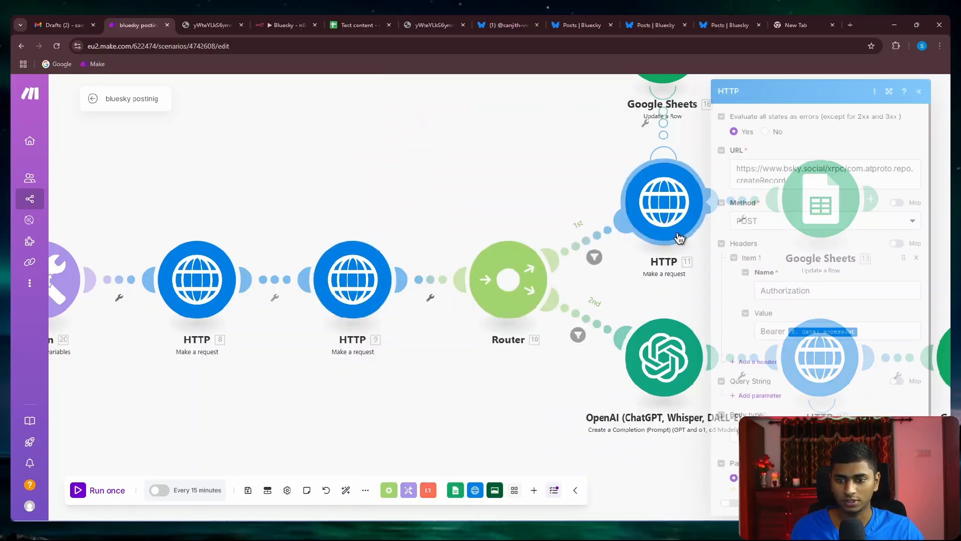
scroll(795, 373, "down", 5)
scroll(795, 373, "down", 5)
scroll(795, 366, "up", 4)
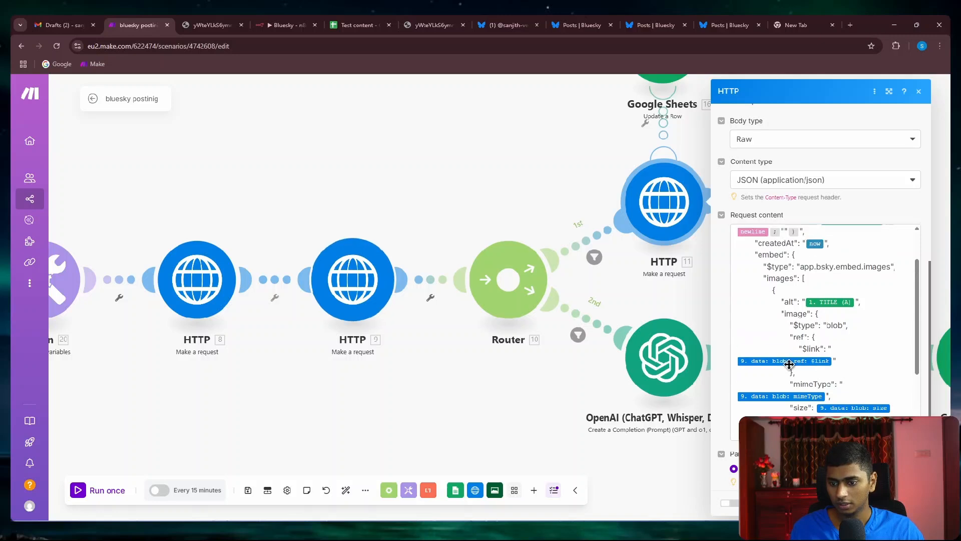
scroll(795, 363, "down", 1)
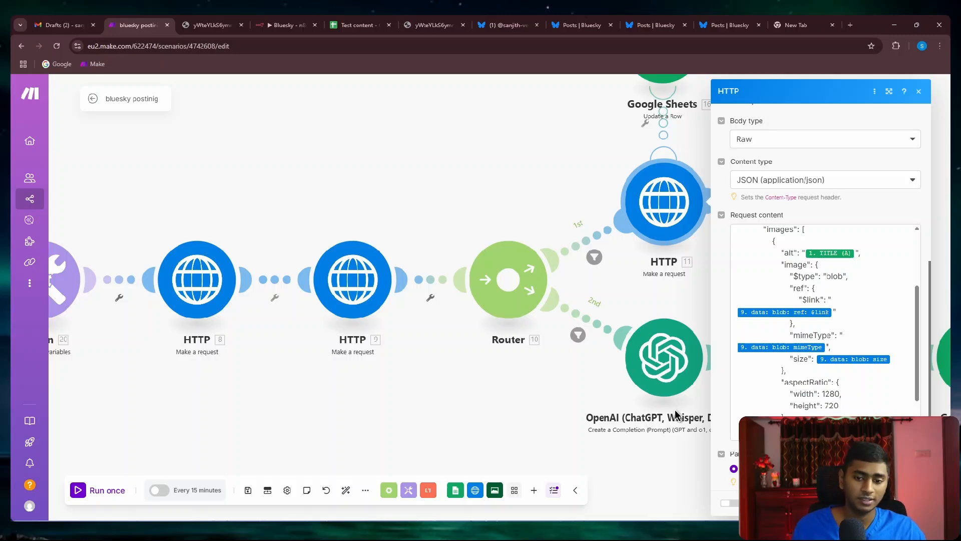
scroll(484, 413, "down", 1)
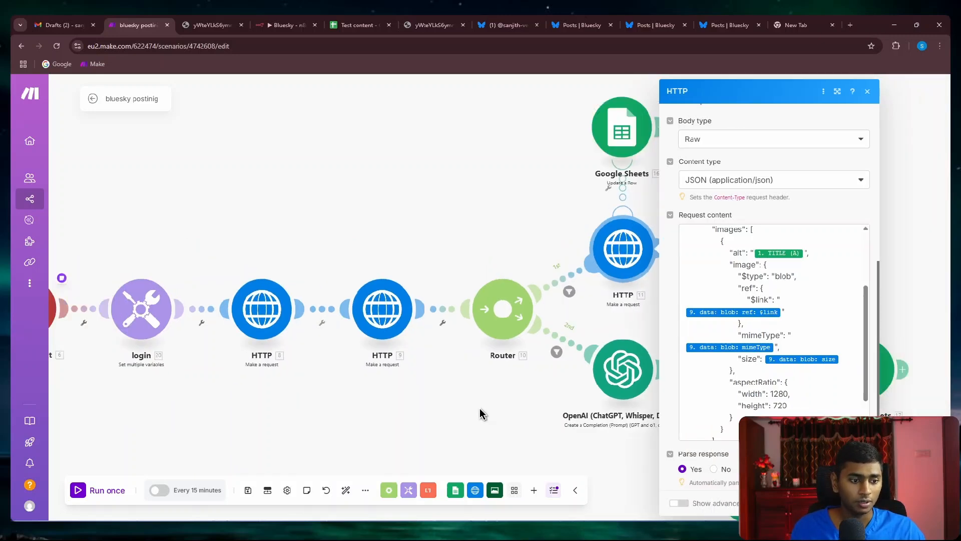
- Close the module settings and look over the chain from the Image and CloudConvert modules to the Router
left_click_drag(458, 410, 637, 395)
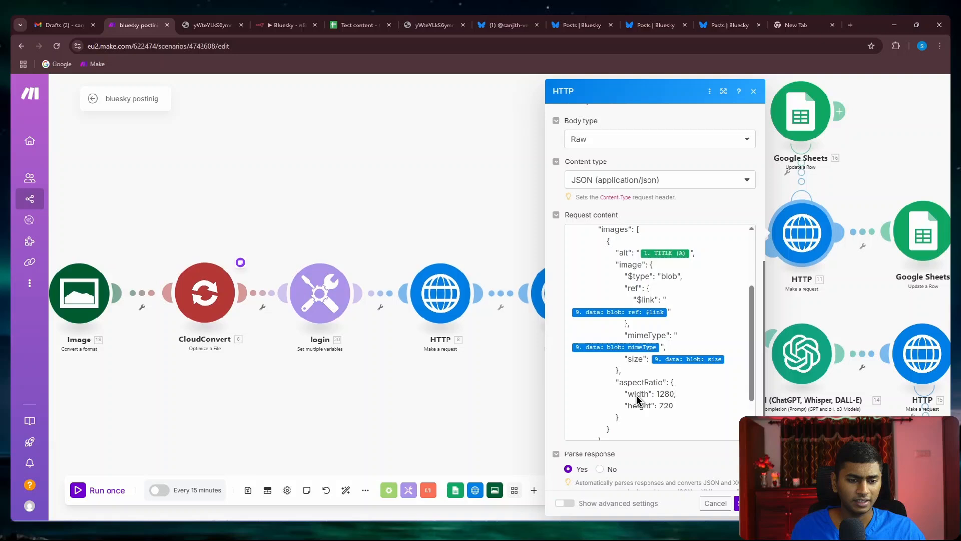
left_click(470, 387)
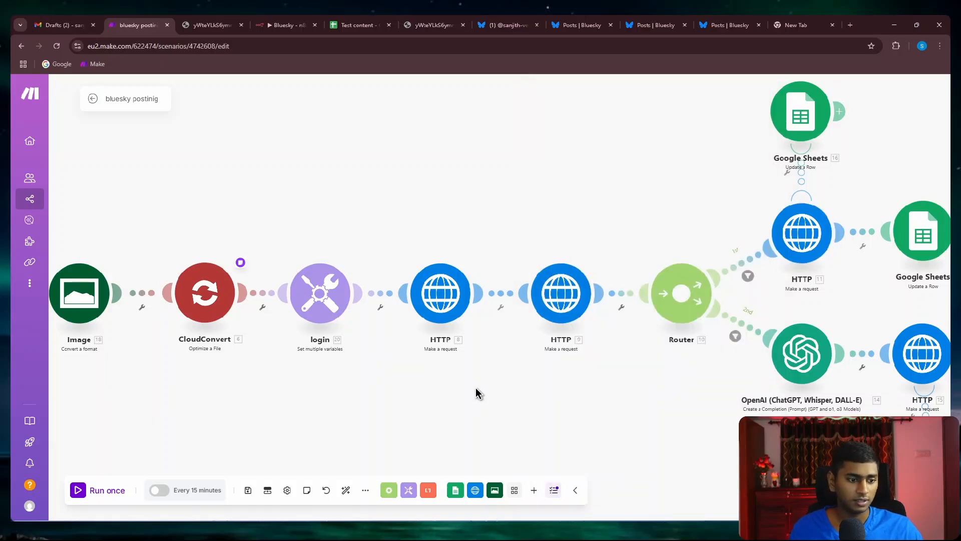
left_click_drag(195, 445, 389, 419)
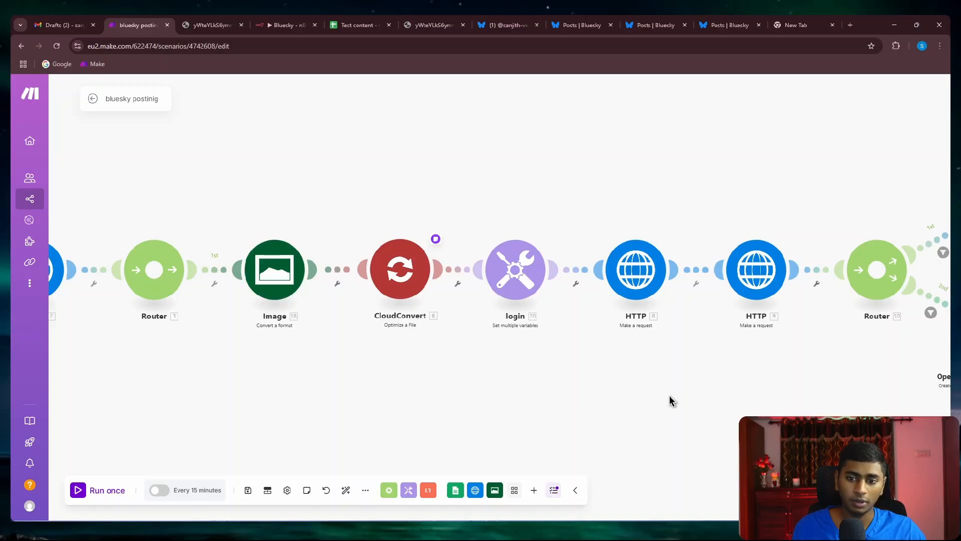
left_click_drag(669, 395, 381, 393)
- Open the createRecord module on the router's first route, review its request content down to the collection entry, and close it
left_click(710, 208)
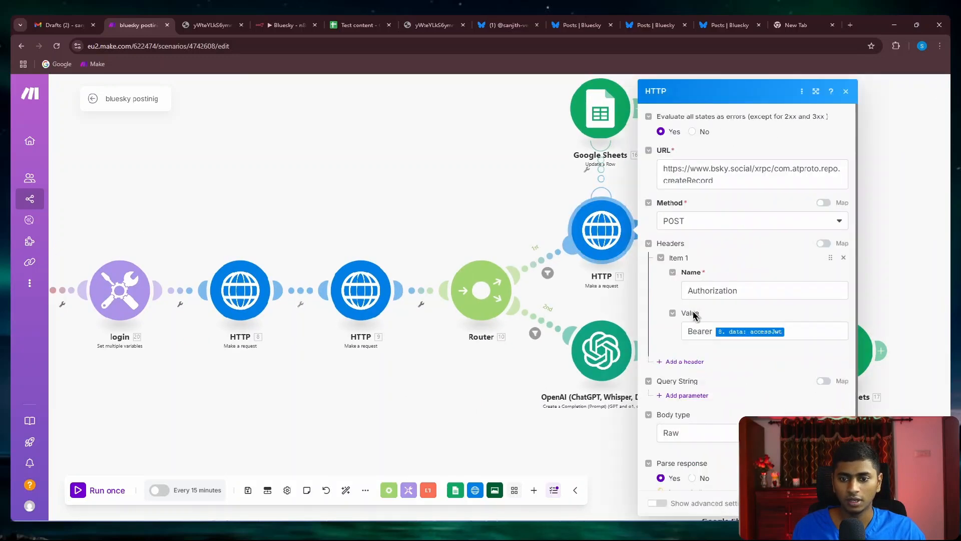
scroll(770, 359, "down", 4)
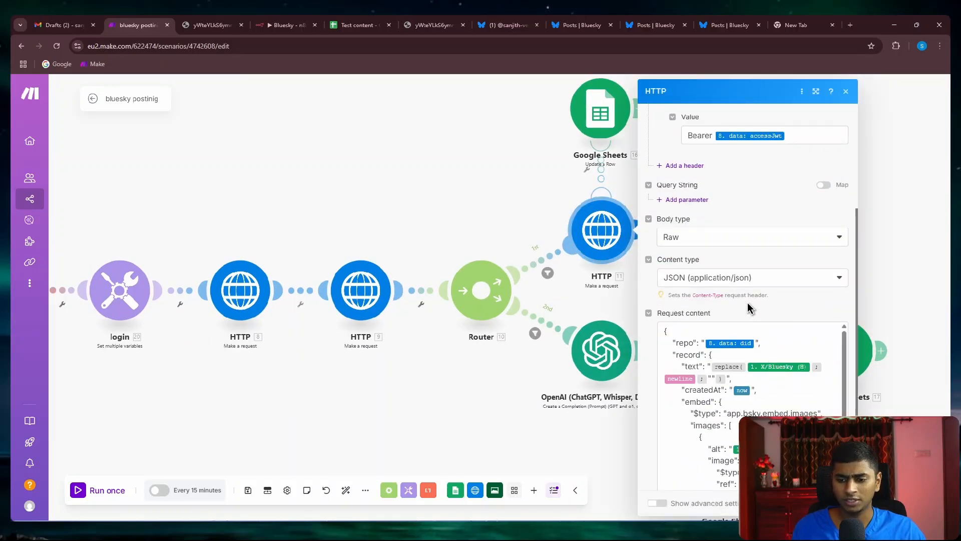
scroll(750, 308, "down", 1)
scroll(758, 340, "down", 3)
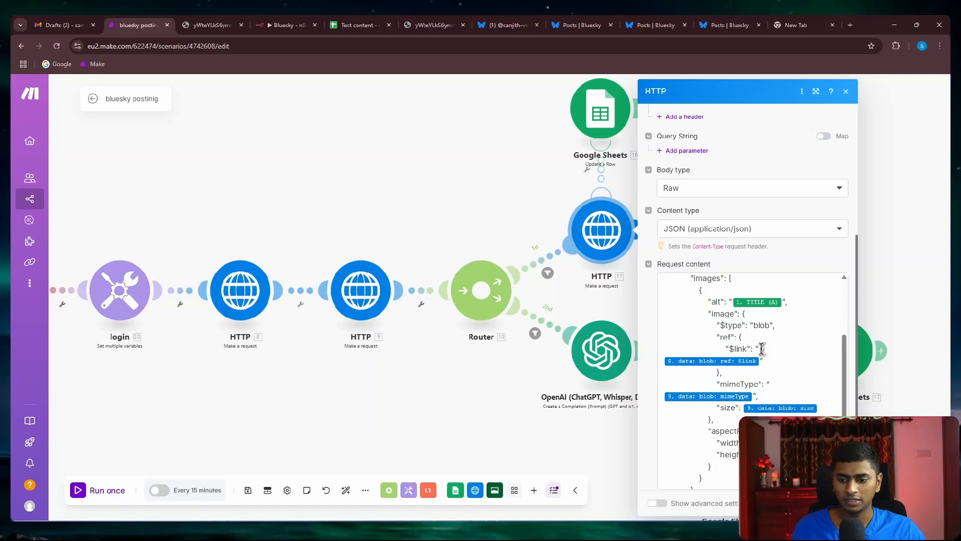
scroll(762, 349, "down", 1)
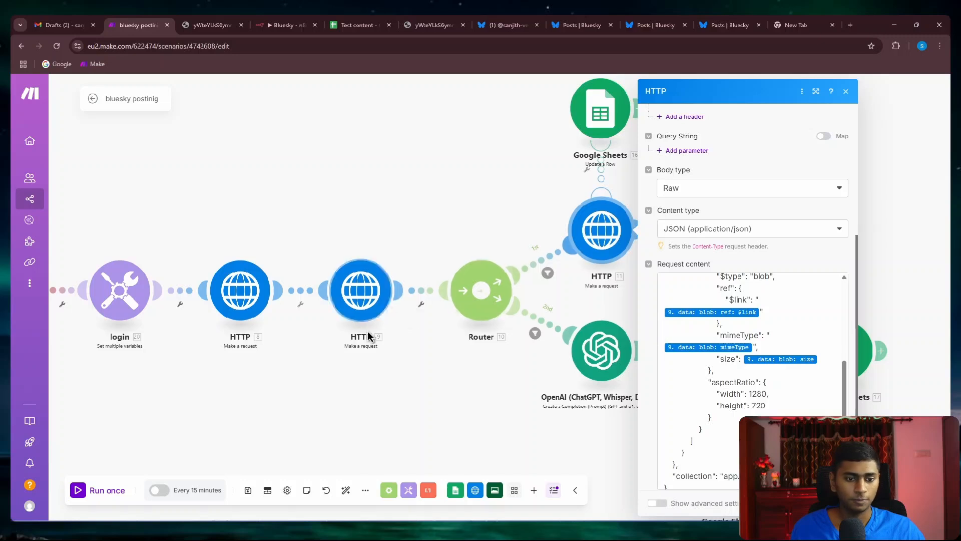
scroll(373, 345, "up", 3)
left_click(450, 361)
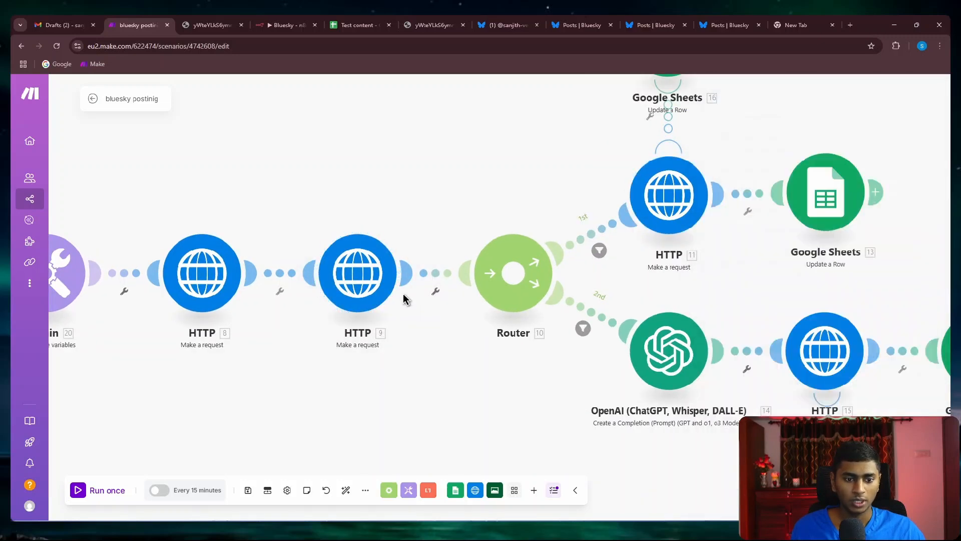
- Reopen the createRecord module and highlight the aspectRatio block with width 1280 and height 720 in its request content
left_click(645, 194)
scroll(855, 353, "down", 3)
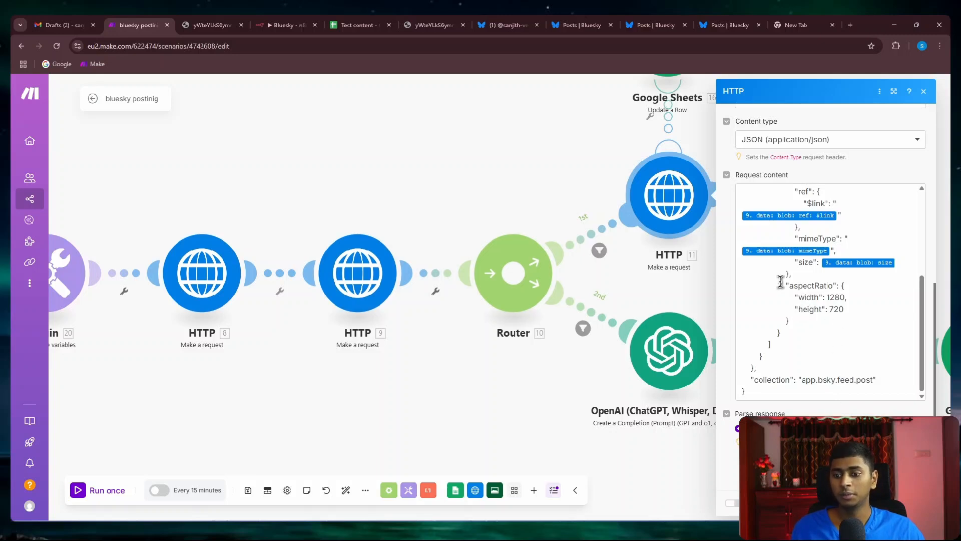
left_click_drag(846, 309, 786, 286)
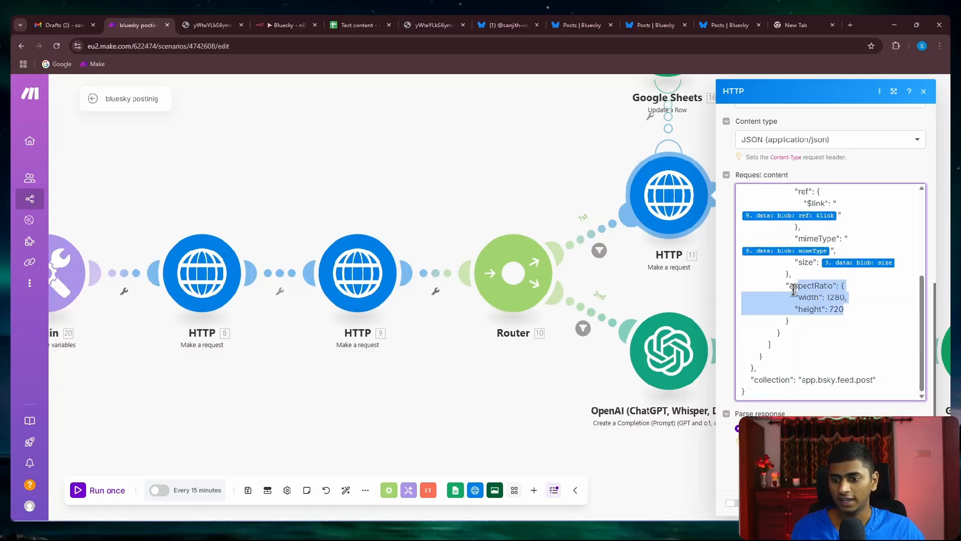
left_click(841, 423)
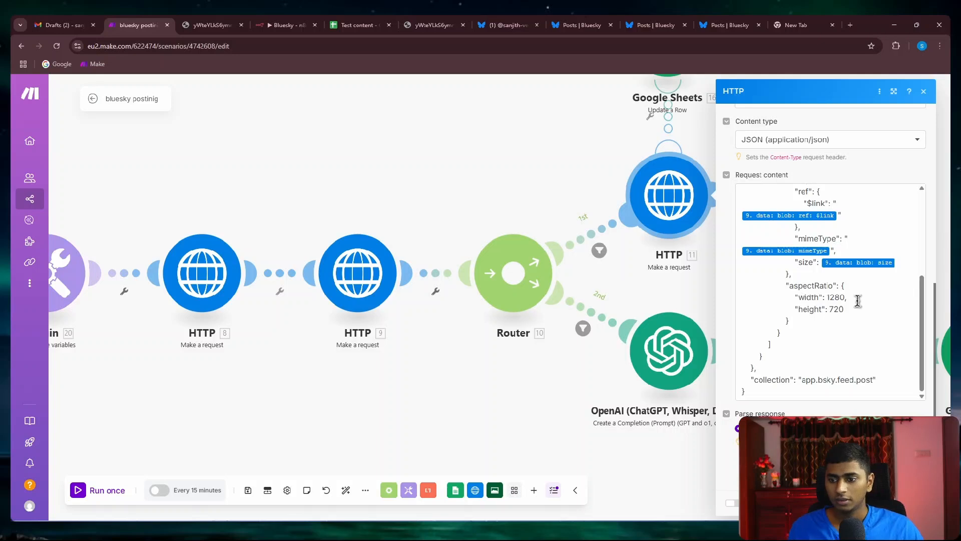
scroll(853, 313, "up", 2)
scroll(853, 313, "down", 2)
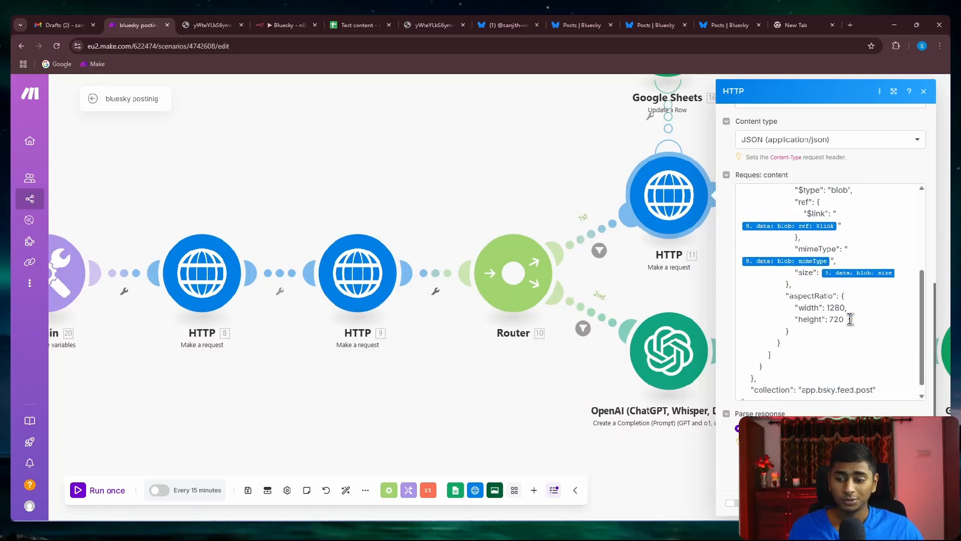
left_click_drag(787, 287, 851, 310)
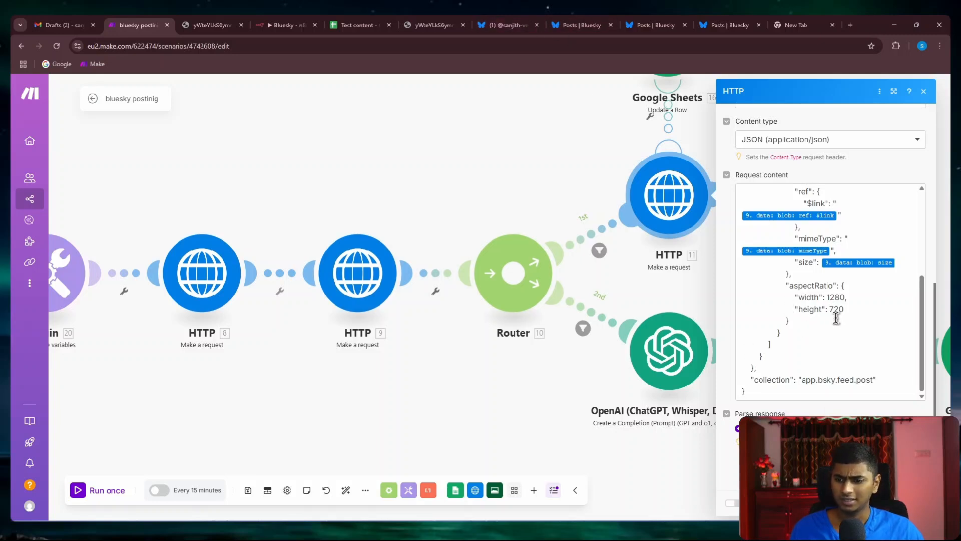
left_click_drag(851, 310, 835, 311)
key("Escape")
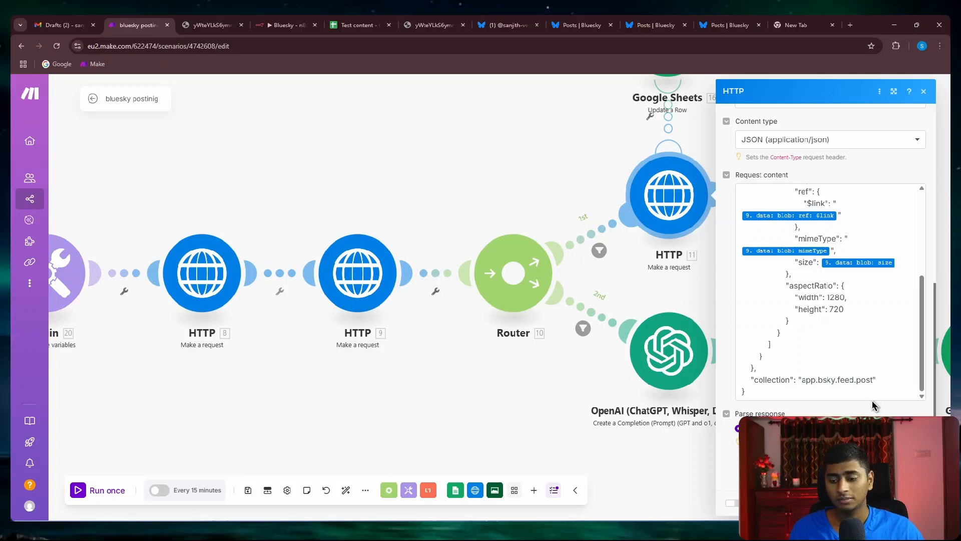
- Switch to the Bluesky Posts documentation and read the two-image post record example, highlighting the second image's aspectRatio block
left_click(578, 27)
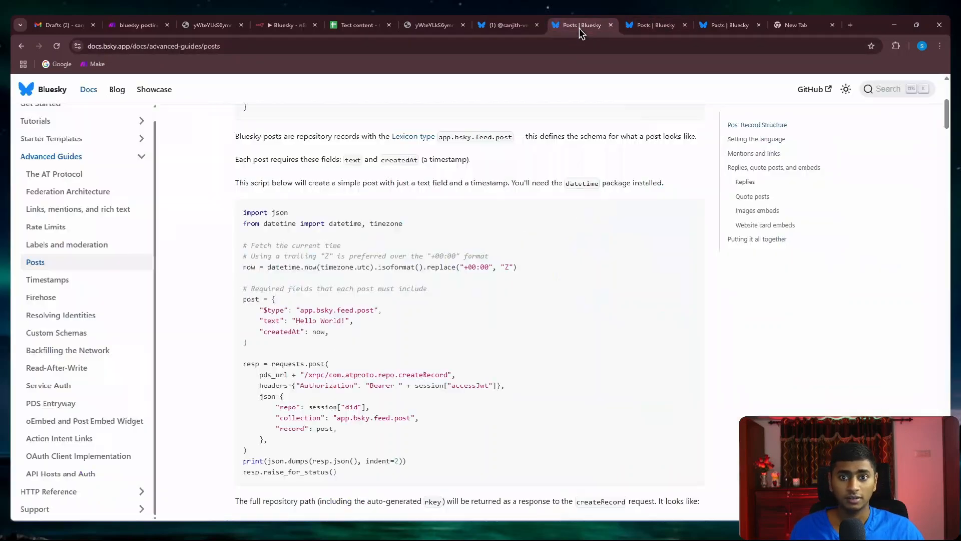
left_click(641, 28)
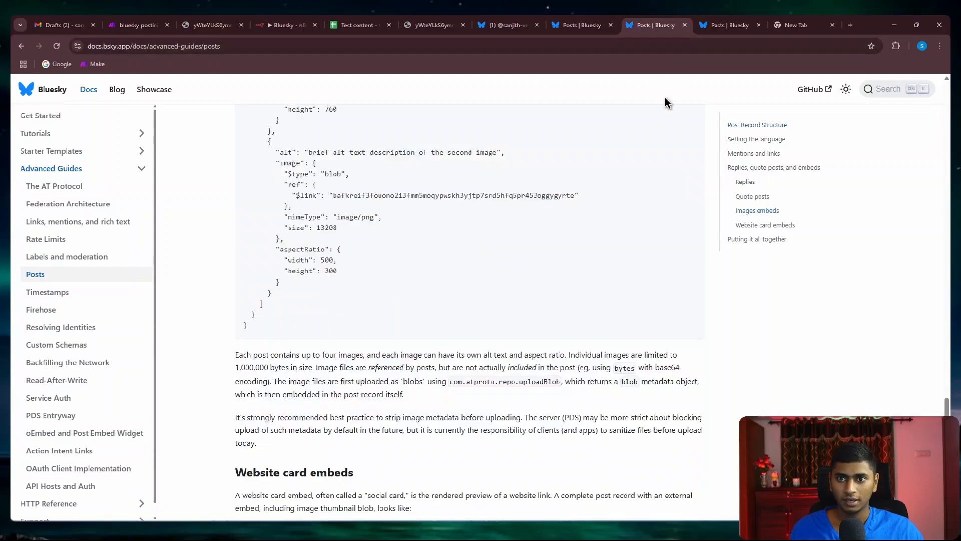
scroll(587, 227, "down", 1)
scroll(404, 247, "up", 3)
scroll(357, 343, "up", 5)
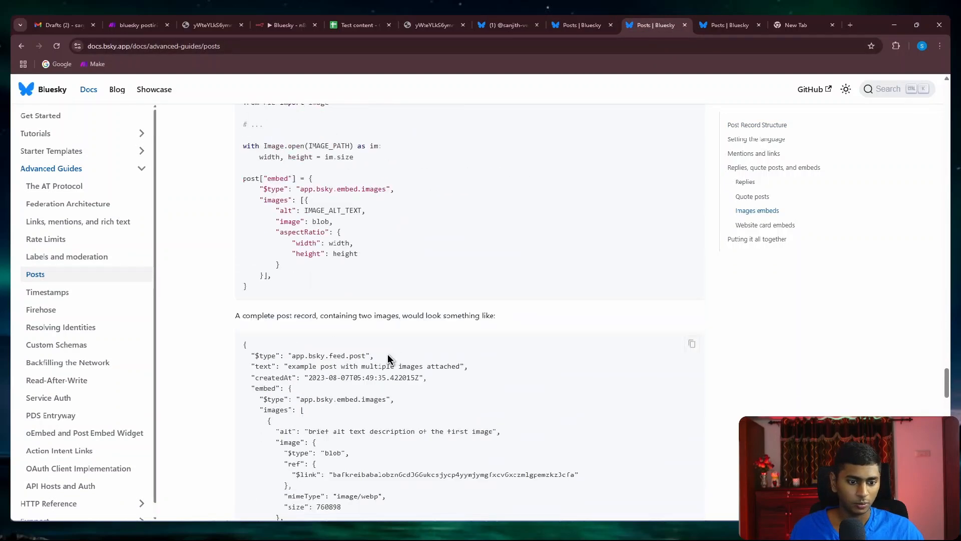
scroll(450, 255, "down", 5)
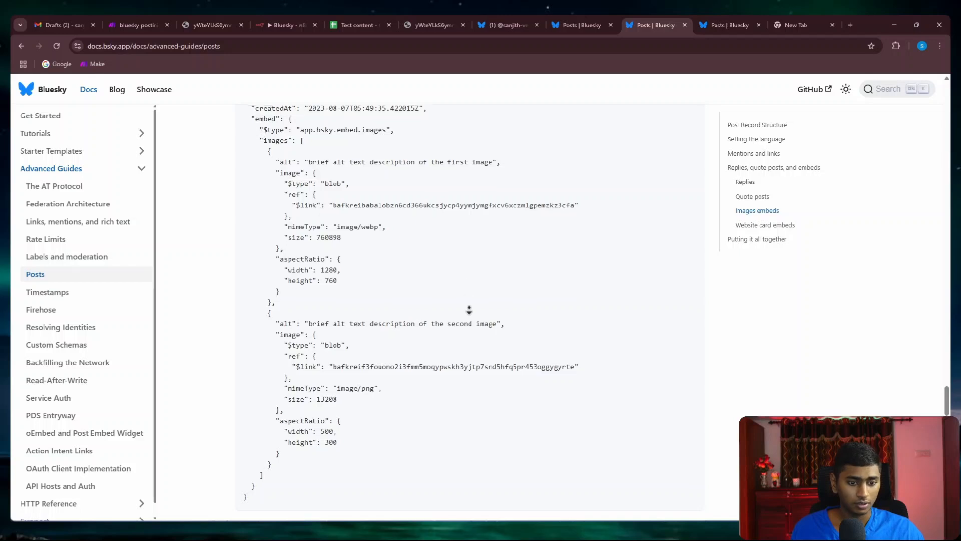
scroll(467, 308, "down", 2)
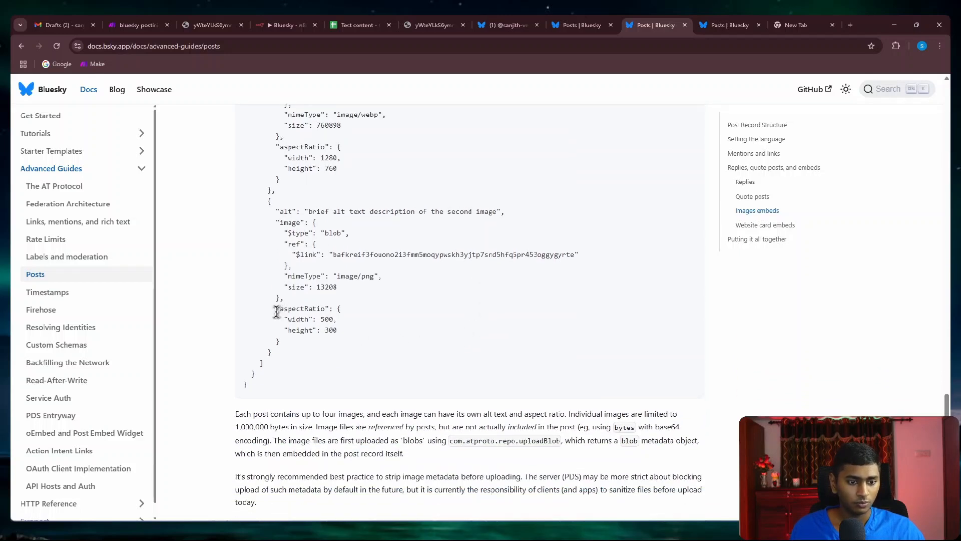
left_click_drag(276, 312, 350, 327)
left_click(351, 328)
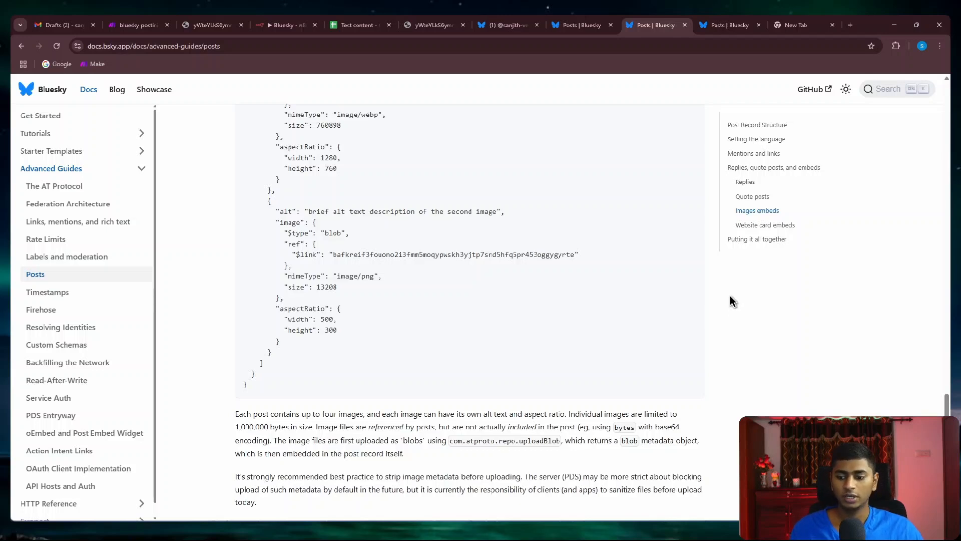
- View the saved screenshot of a Bluesky post to examine how its image fits the frame, then minimize the viewer
key("alt+Tab")
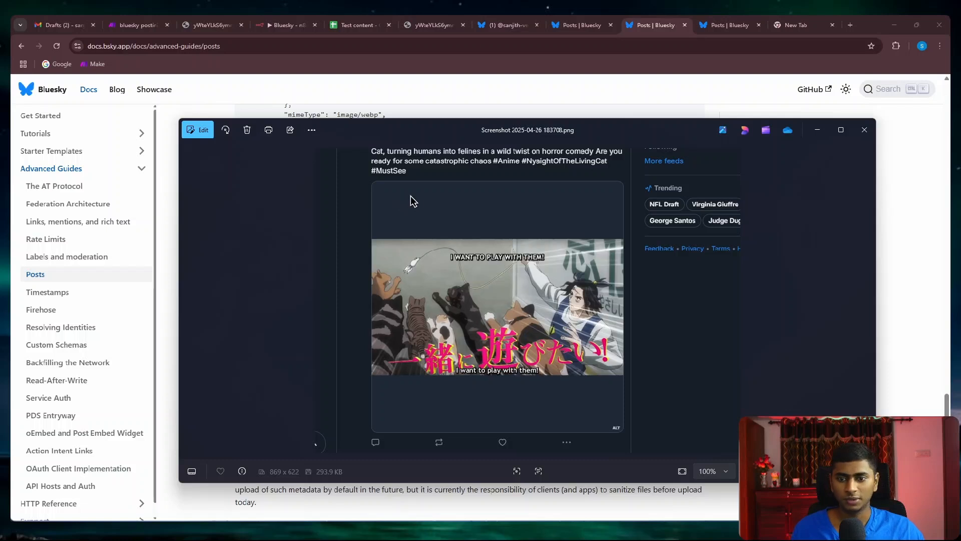
left_click(817, 129)
- Return to the Make scenario and highlight the width and height entries in the createRecord request content
left_click(140, 27)
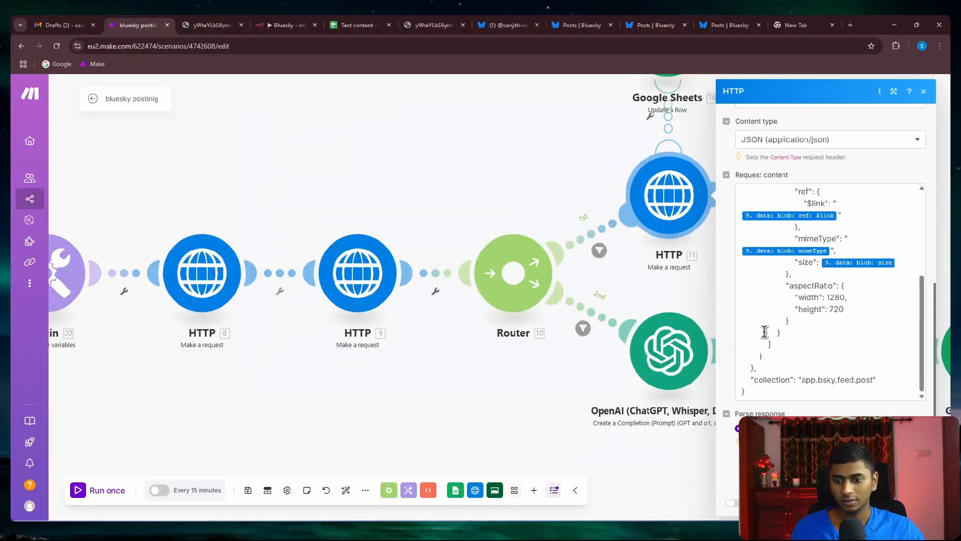
left_click_drag(799, 299, 841, 314)
key("Escape")
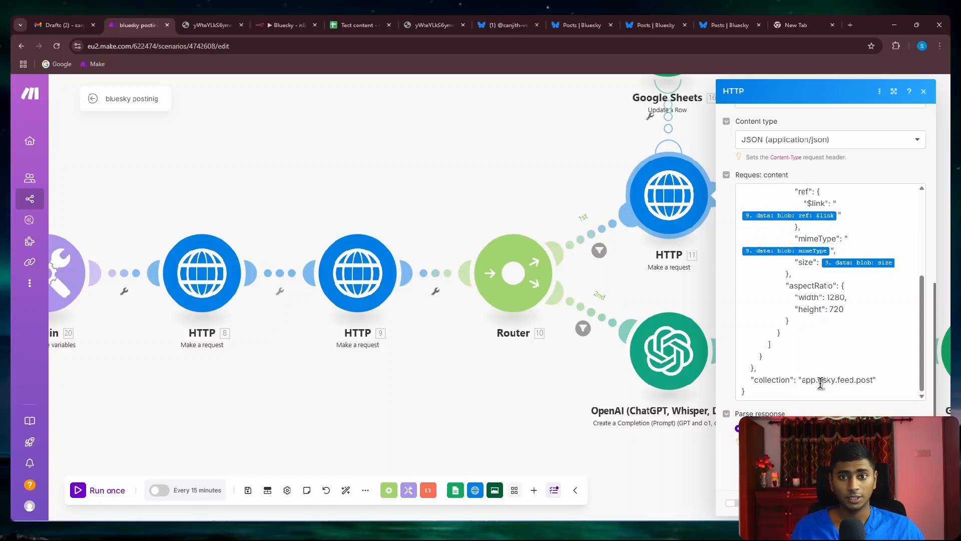
- Switch to the Bluesky Posts documentation and read the Post Record Structure section with its createRecord example
left_click(597, 24)
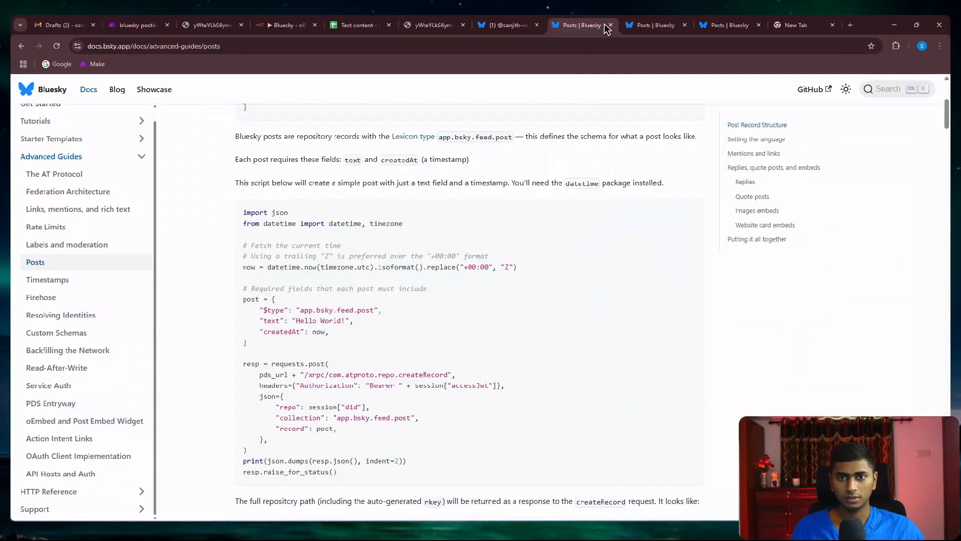
scroll(479, 265, "up", 3)
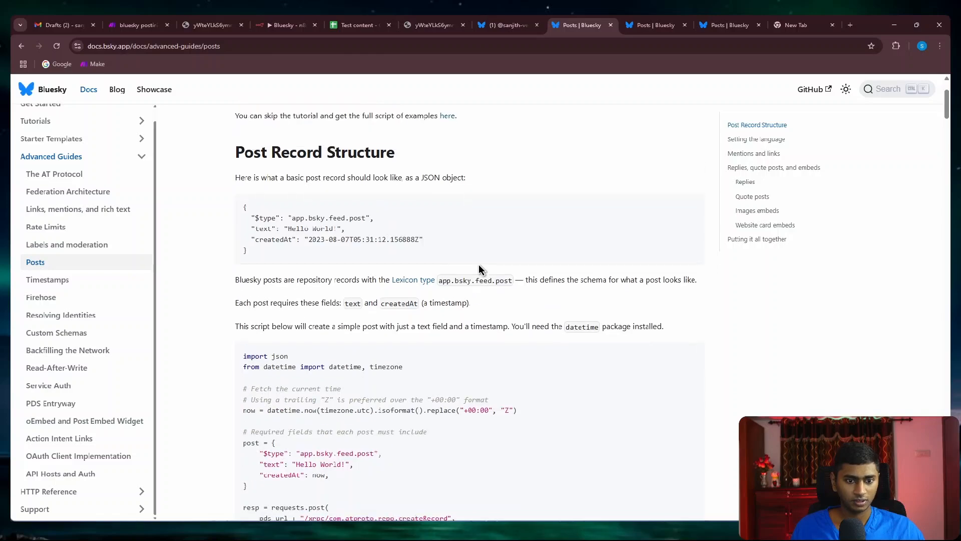
scroll(479, 265, "down", 3)
scroll(479, 264, "up", 5)
scroll(479, 266, "down", 15)
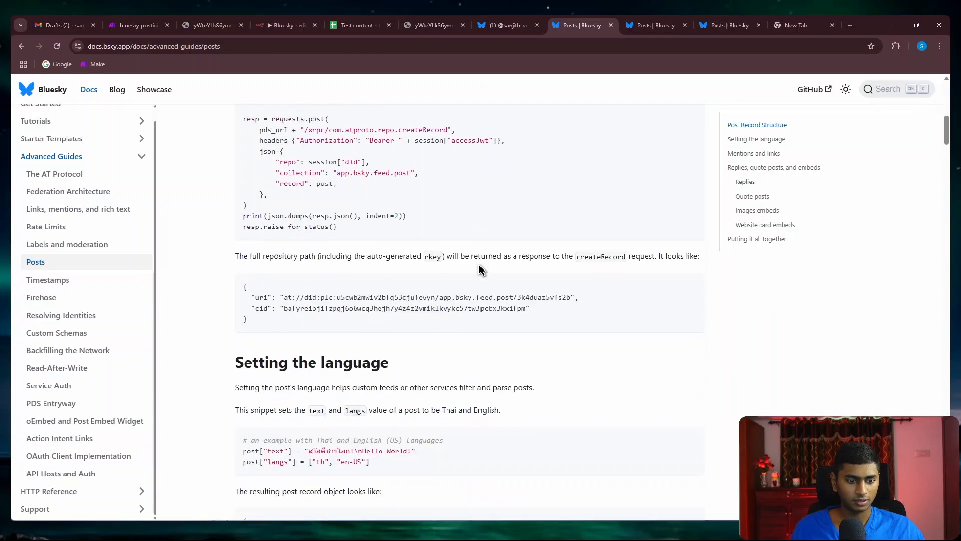
scroll(478, 265, "down", 2)
- Read the Images embeds guidance on getting an image's aspect ratio, along with its width and height code example
key("ctrl+Tab")
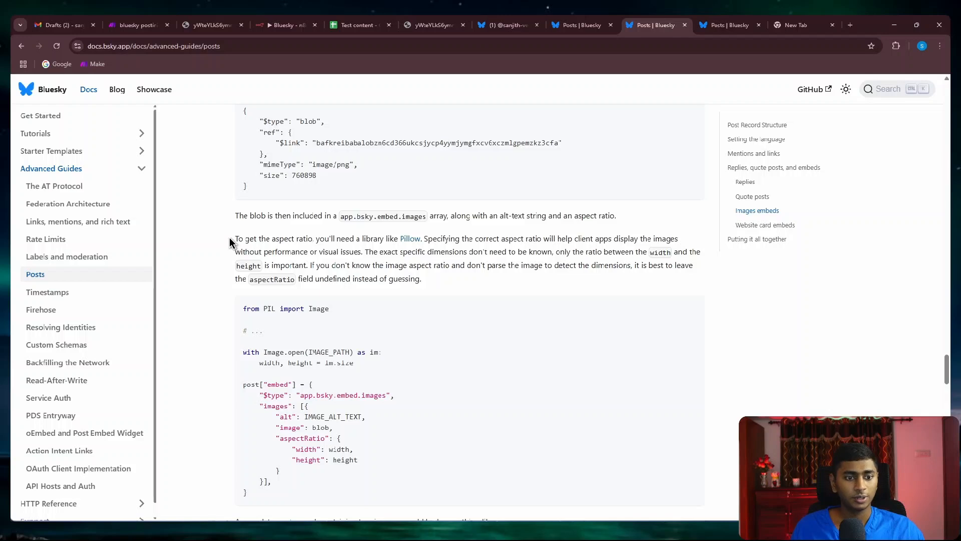
left_click_drag(235, 240, 400, 248)
left_click(454, 248)
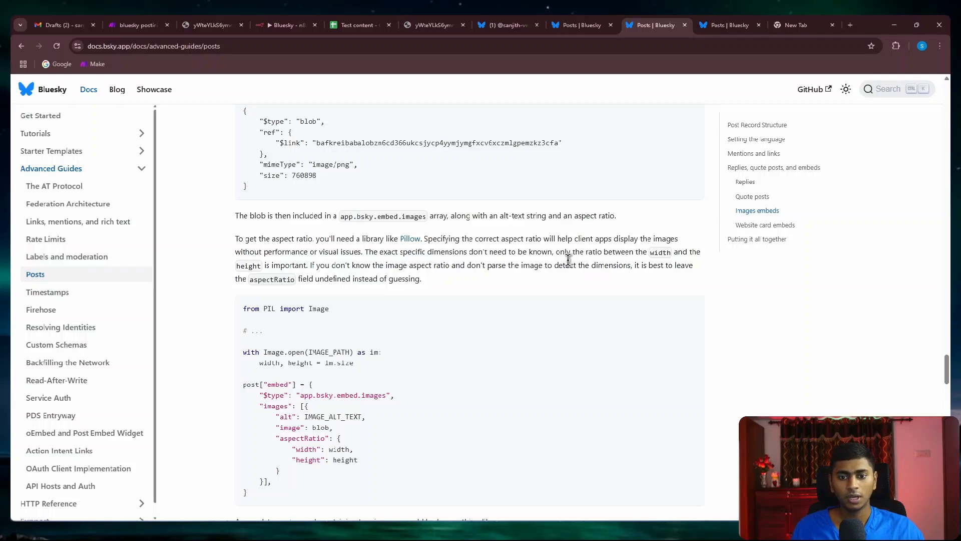
middle_click(549, 251)
middle_click(549, 283)
middle_click(549, 282)
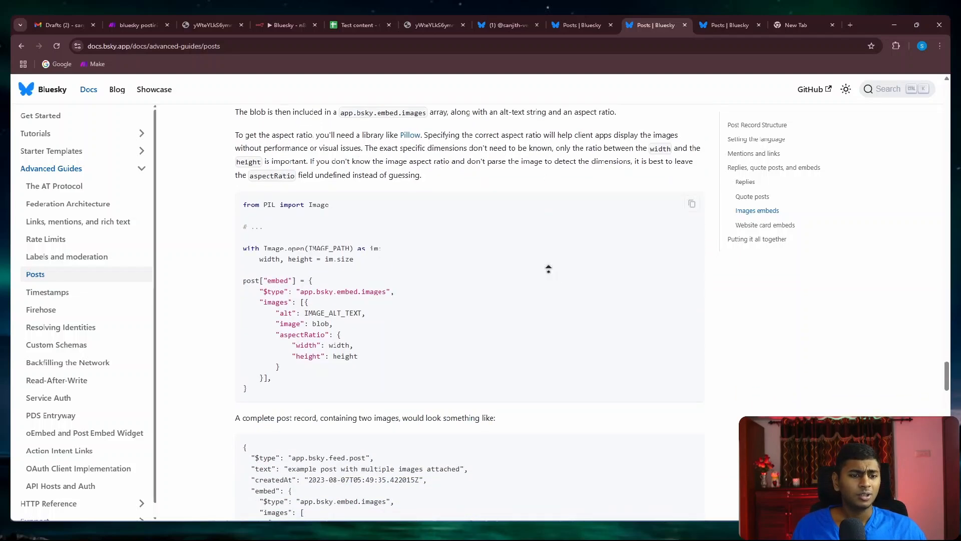
middle_click(547, 263)
middle_click(549, 269)
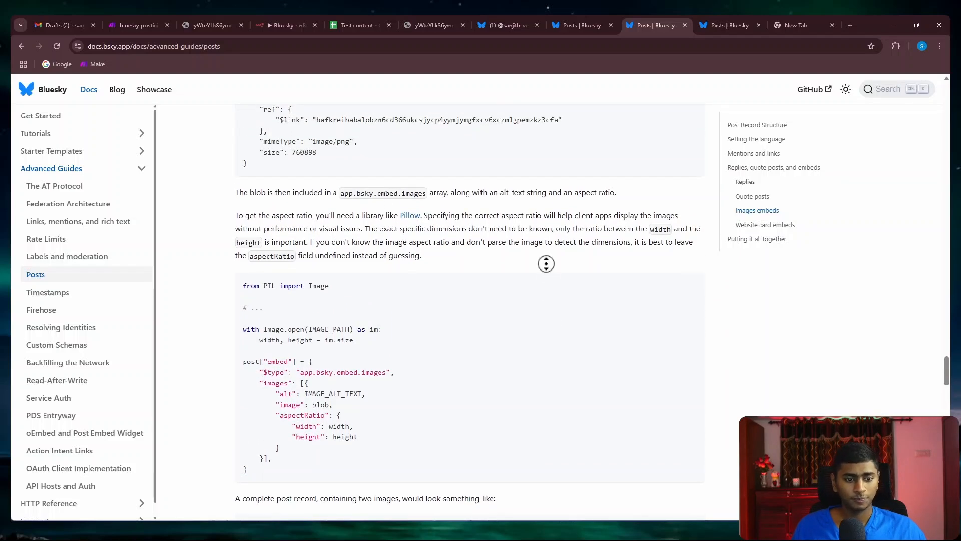
middle_click(545, 278)
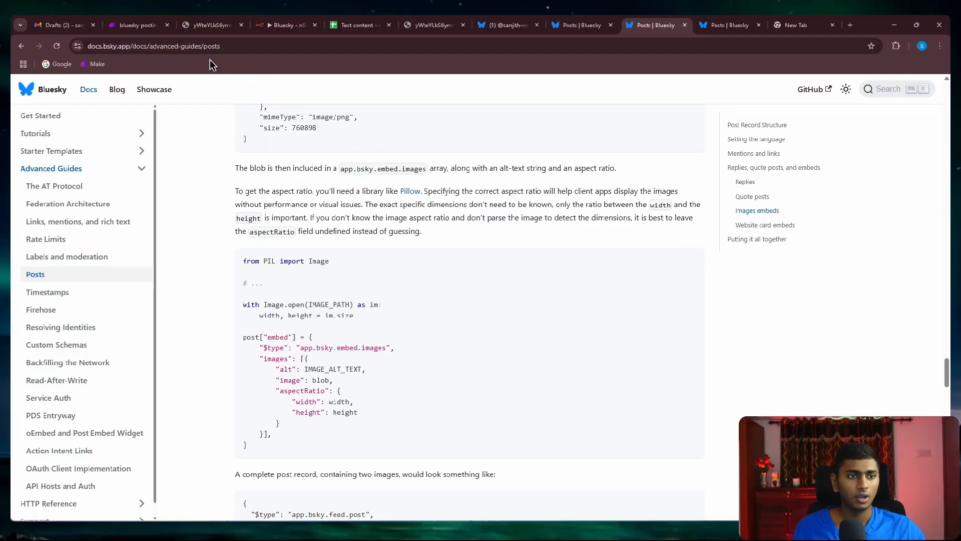
- Return to the Make scenario, close the HTTP settings, and check the Image conversion module's file and output format without changing them
left_click(134, 25)
left_click(523, 408)
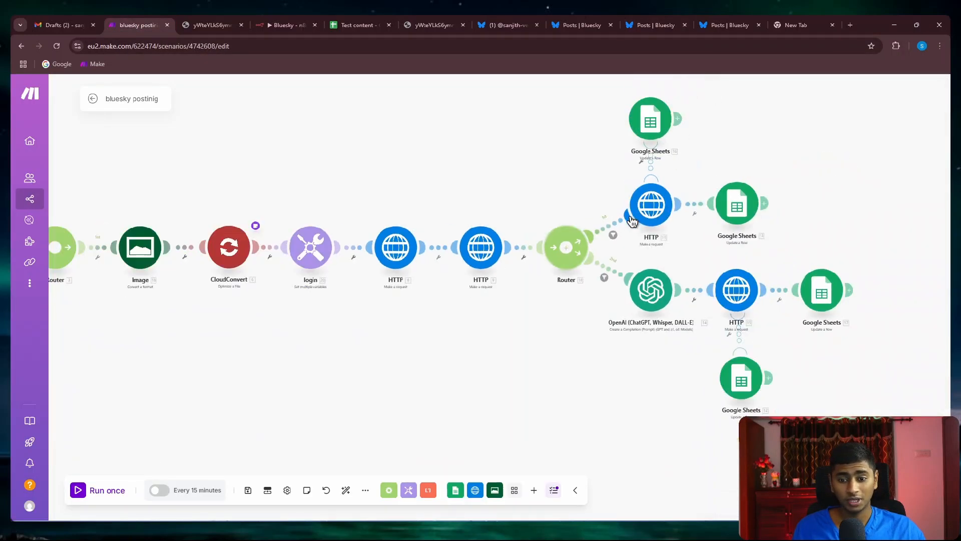
scroll(630, 245, "up", 2)
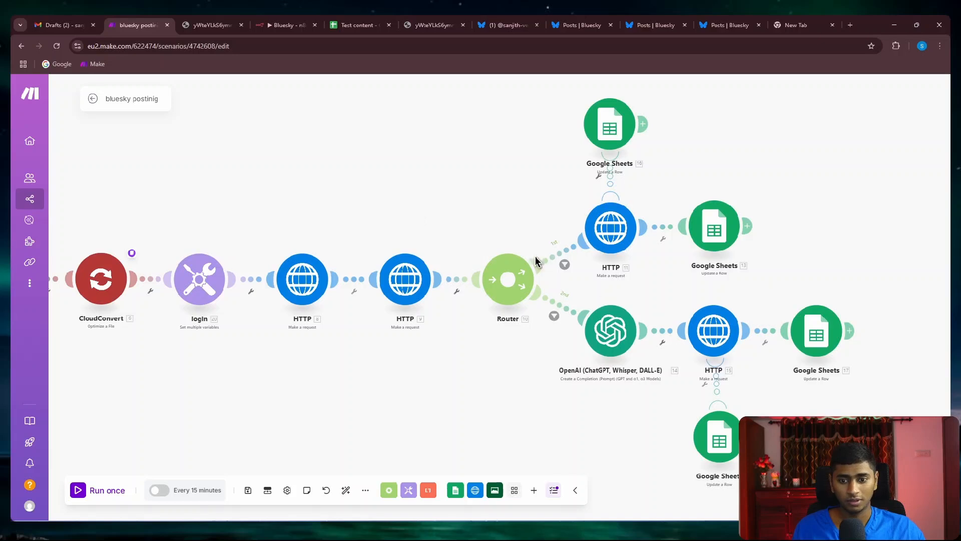
scroll(654, 337, "left", 5)
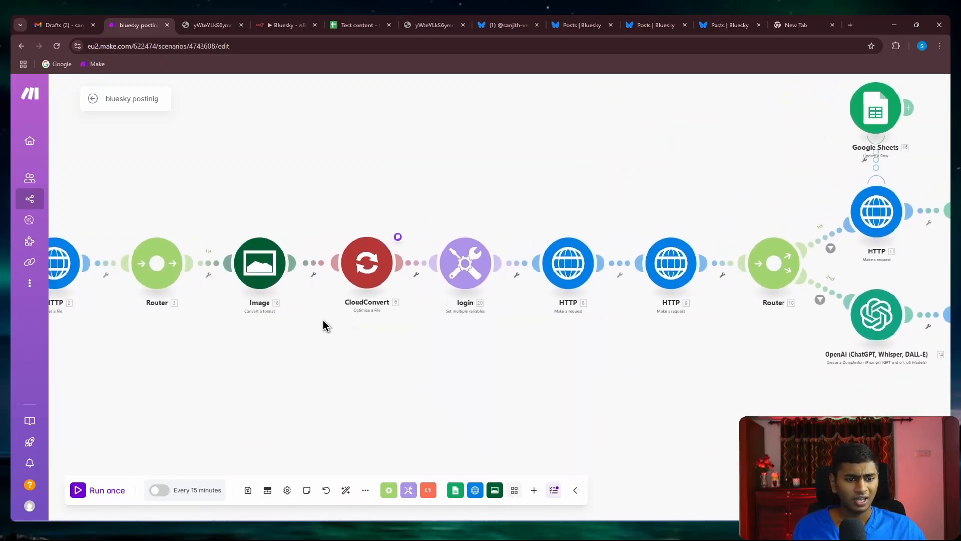
left_click(267, 293)
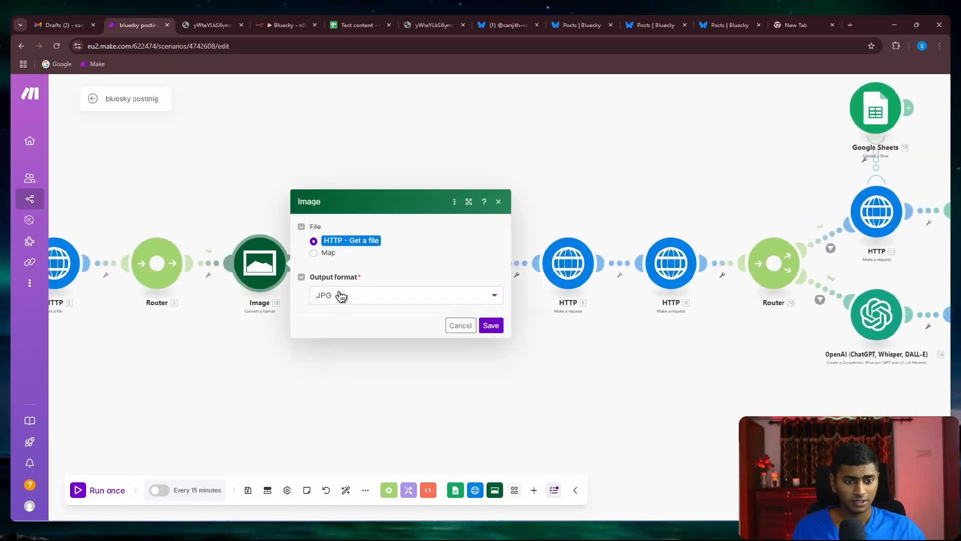
left_click(461, 325)
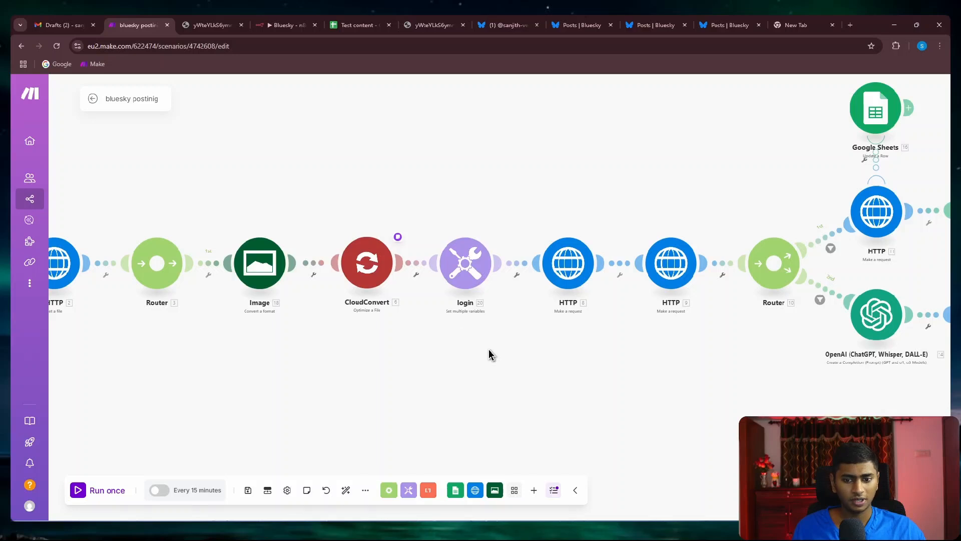
- Go back to the Bluesky Images embeds documentation and highlight the text about using the Pillow library for the aspect ratio
left_click_drag(489, 354, 172, 378)
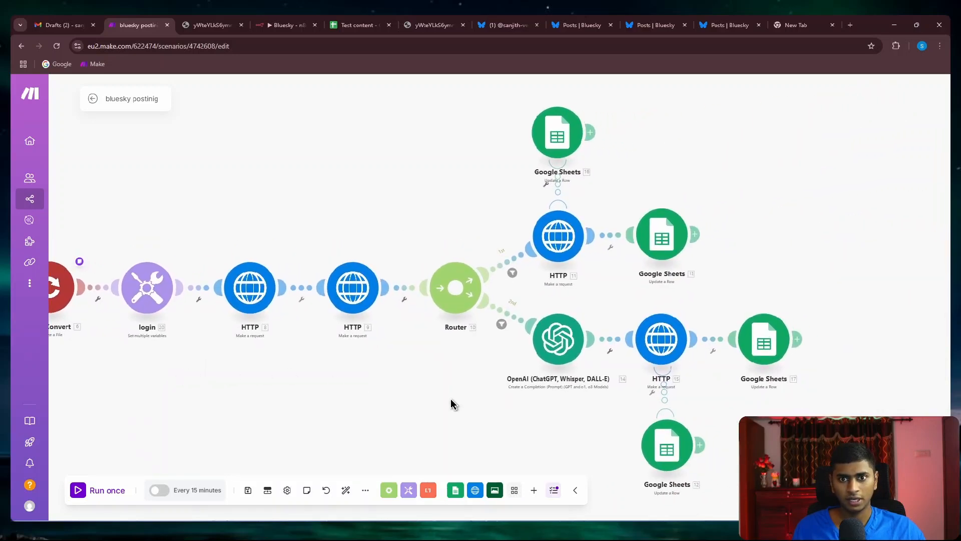
scroll(452, 400, "up", 1)
left_click_drag(371, 397, 337, 399)
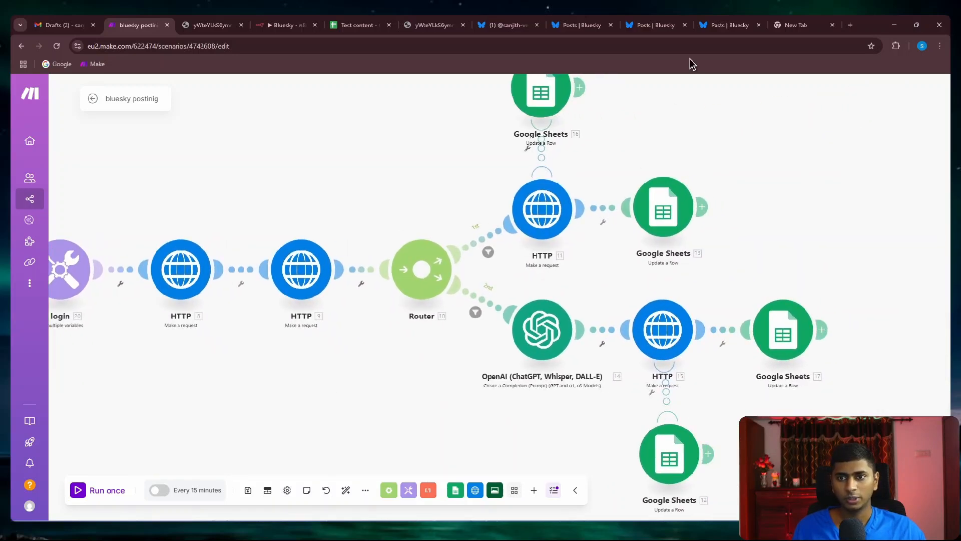
left_click(730, 25)
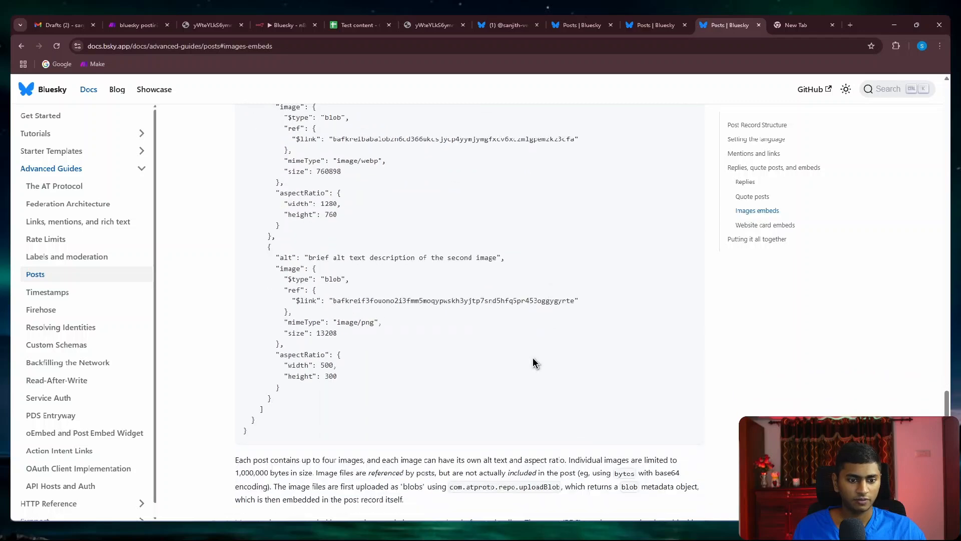
key("ctrl+shift+Tab")
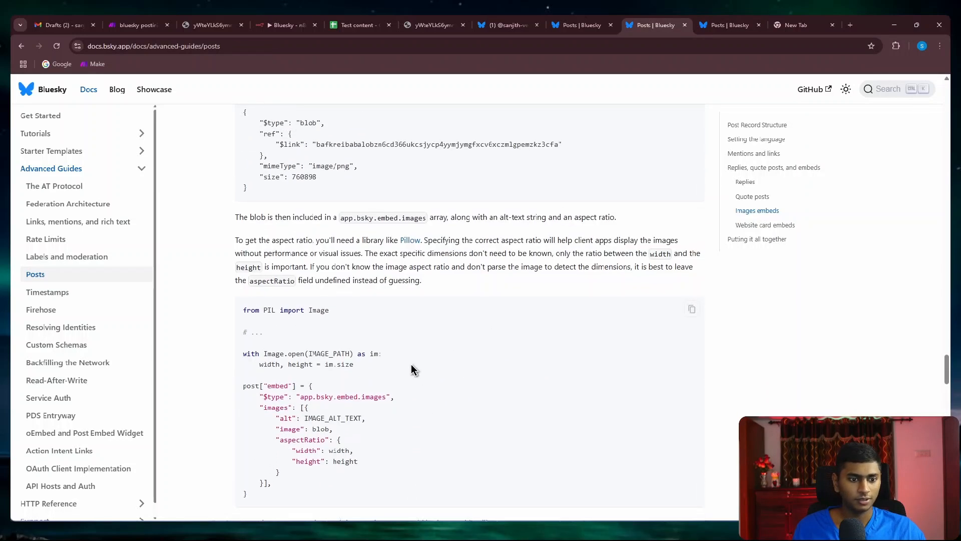
left_click_drag(366, 241, 477, 241)
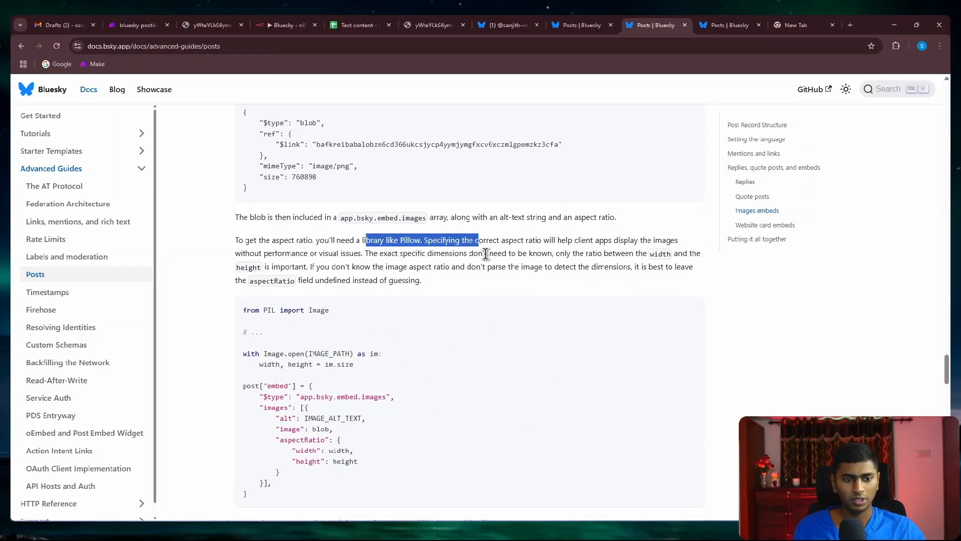
left_click(439, 257)
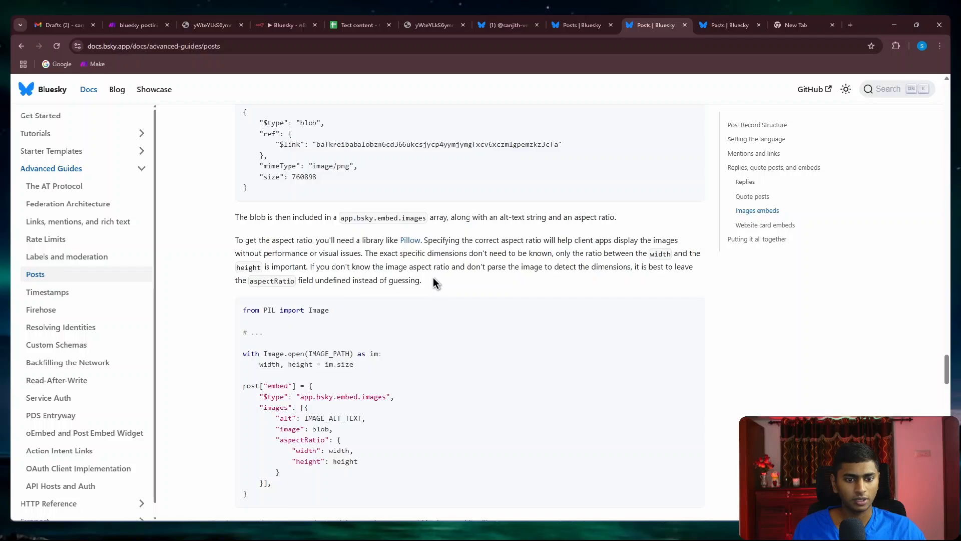
scroll(442, 283, "down", 2)
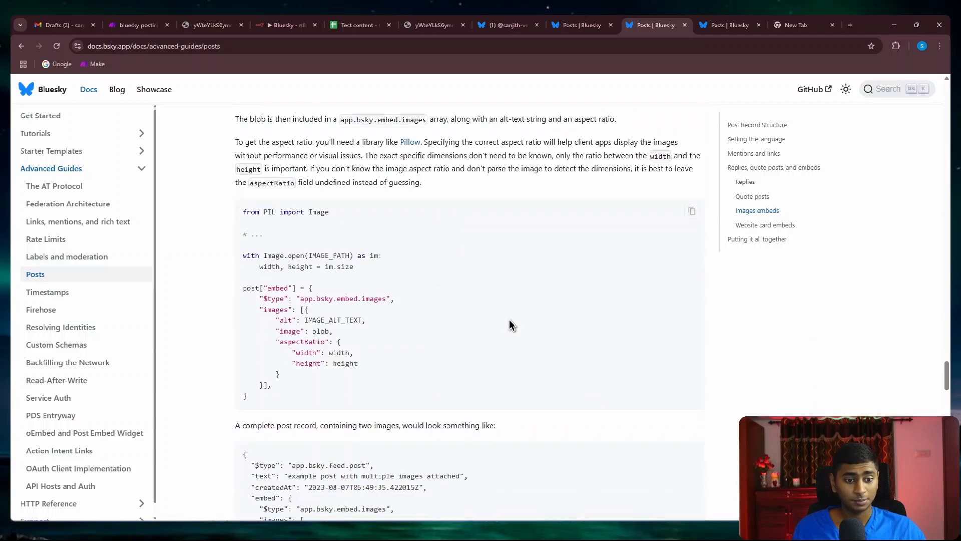
scroll(510, 325, "up", 1)
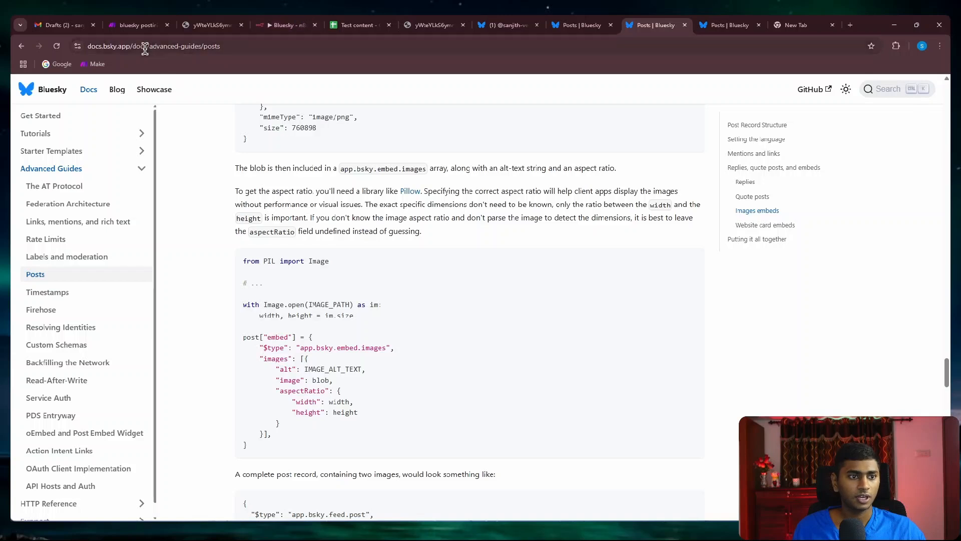
- Return to the Make scenario and inspect the aspectRatio width and height in the first route's createRecord request, then close the module
left_click(139, 25)
left_click(536, 224)
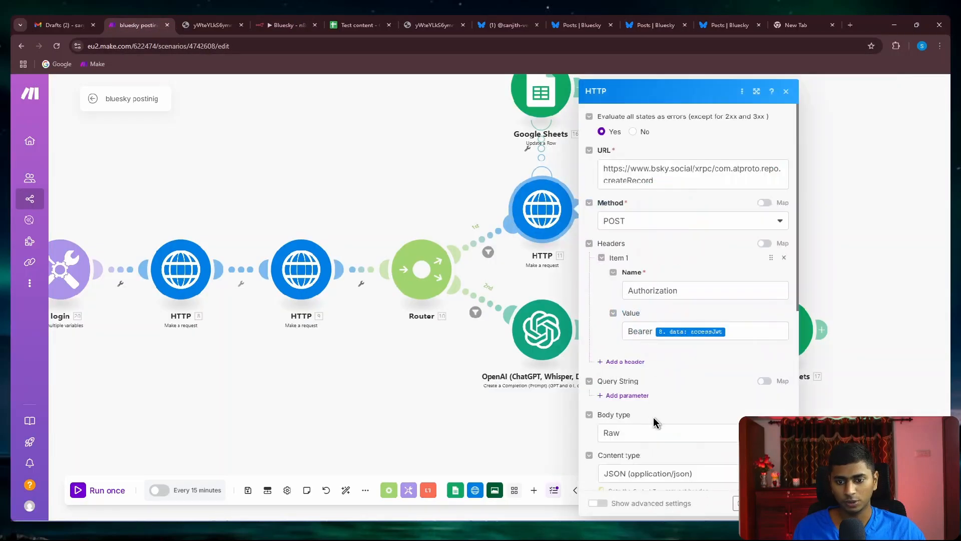
scroll(653, 416, "down", 10)
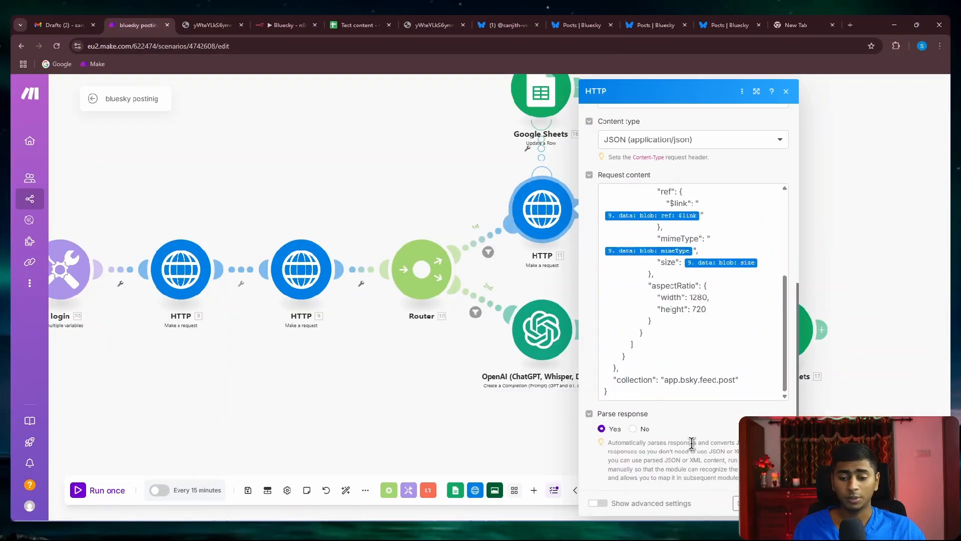
left_click(691, 297)
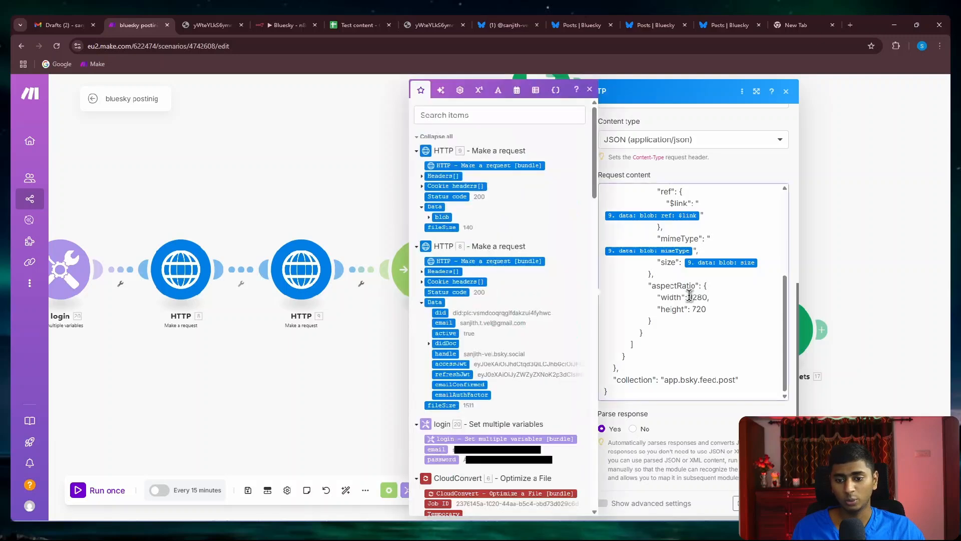
left_click(718, 471)
left_click(424, 373)
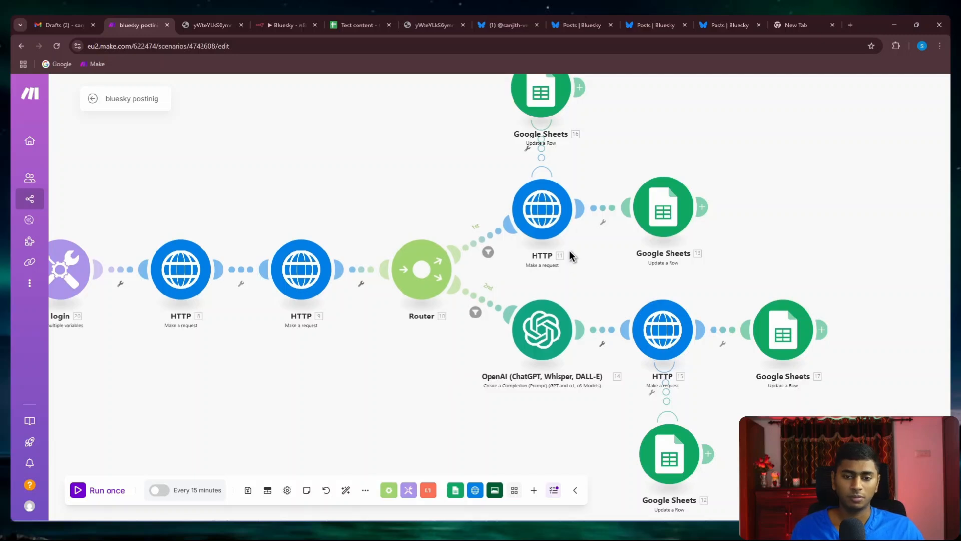
left_click(548, 215)
scroll(701, 351, "down", 4)
left_click(413, 398)
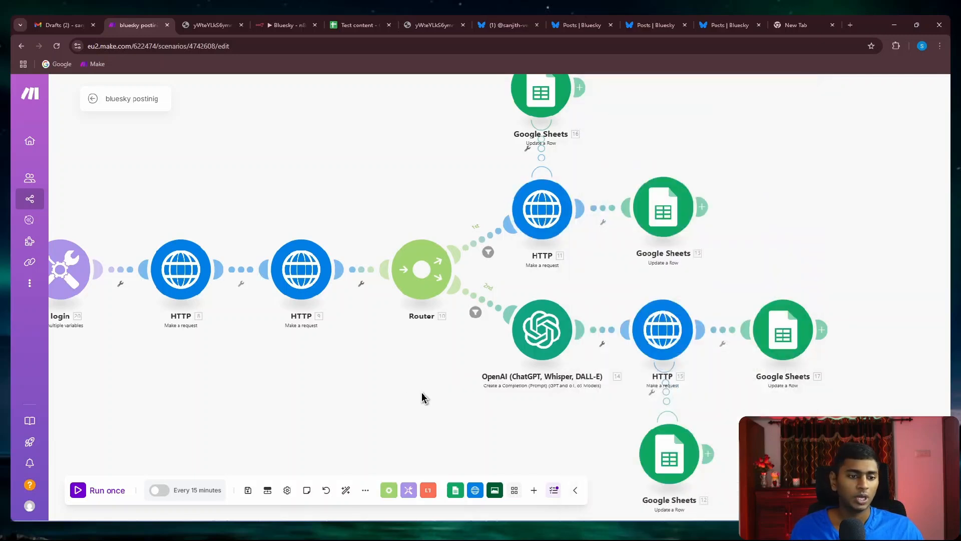
- Review the start of the scenario, then switch to the Test content spreadsheet and examine its content and status columns
left_click_drag(389, 399, 696, 398)
left_click_drag(453, 407, 661, 398)
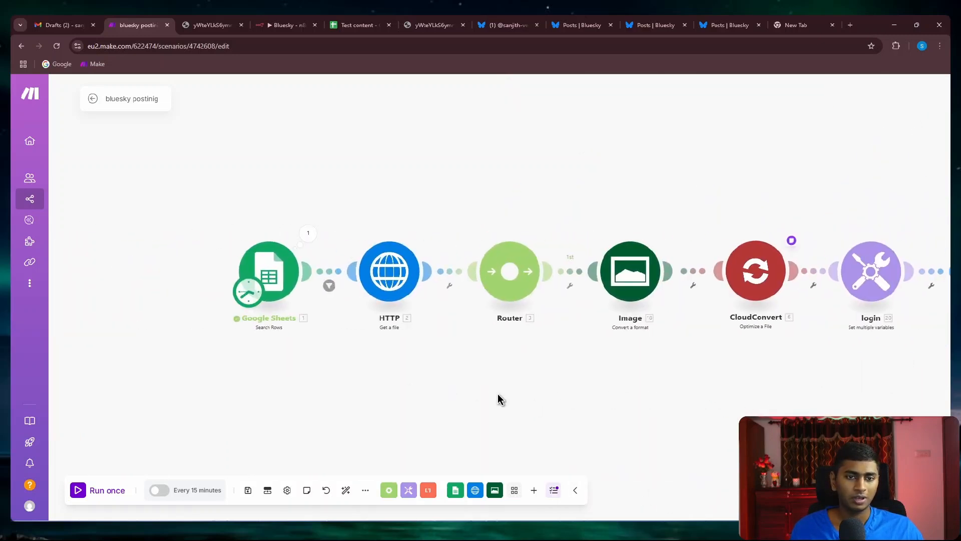
left_click(357, 25)
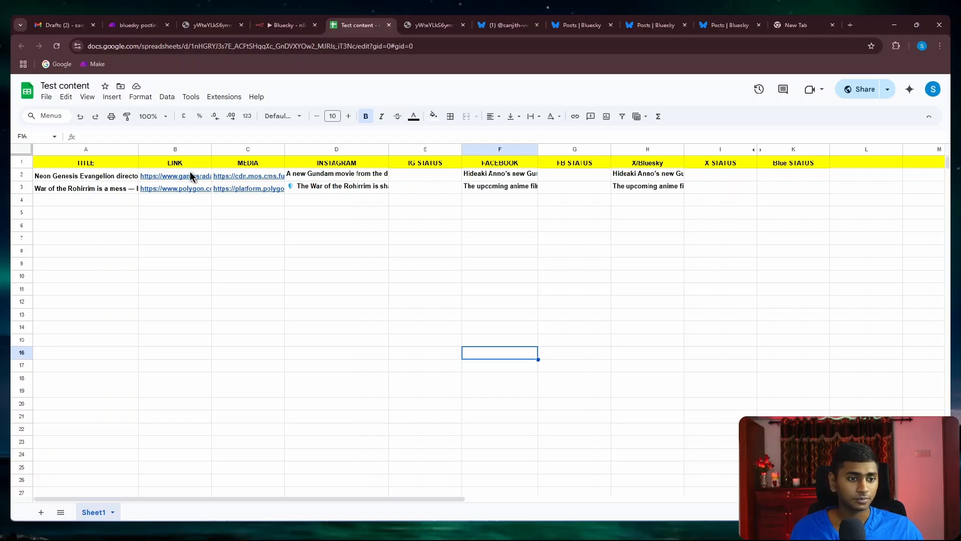
left_click(846, 190)
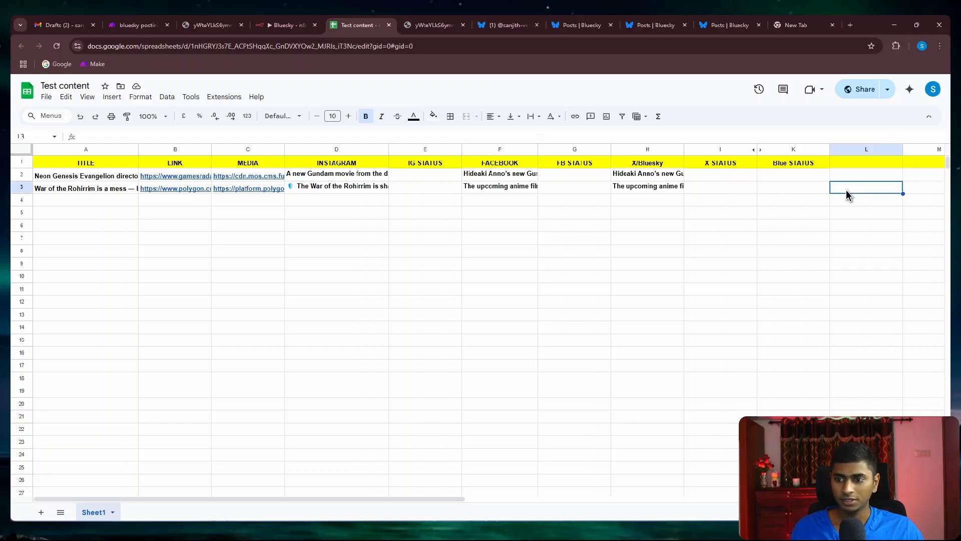
left_click(833, 211)
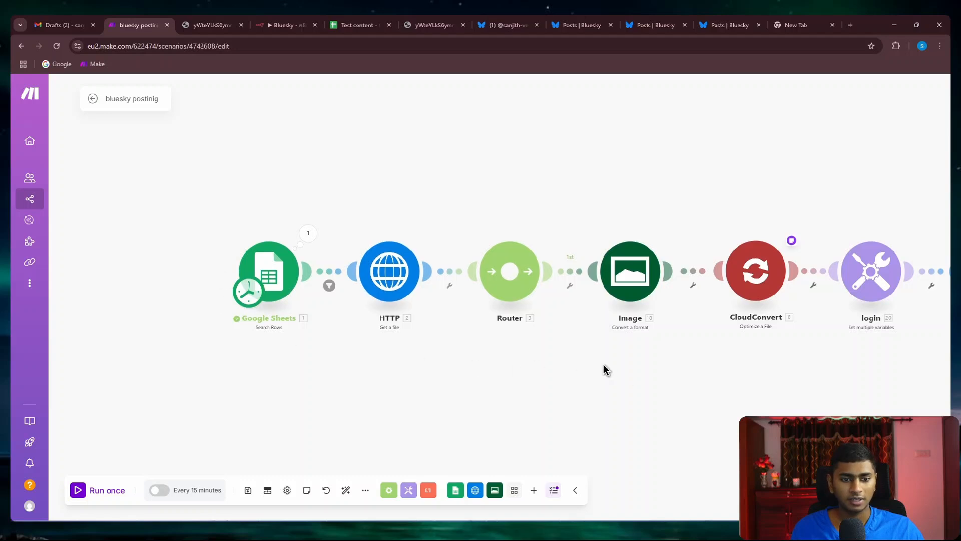
- Return to the Make scenario's posting routes, highlight the aspectRatio block in the first route's createRecord request content, and close the module
scroll(604, 369, "down", 5)
scroll(497, 342, "up", 7)
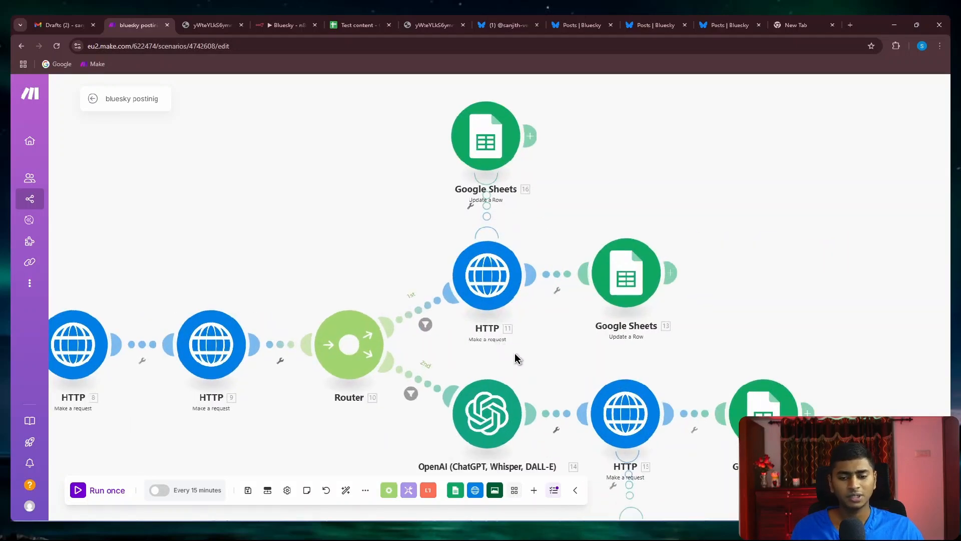
left_click_drag(515, 359, 557, 307)
scroll(558, 310, "down", 1)
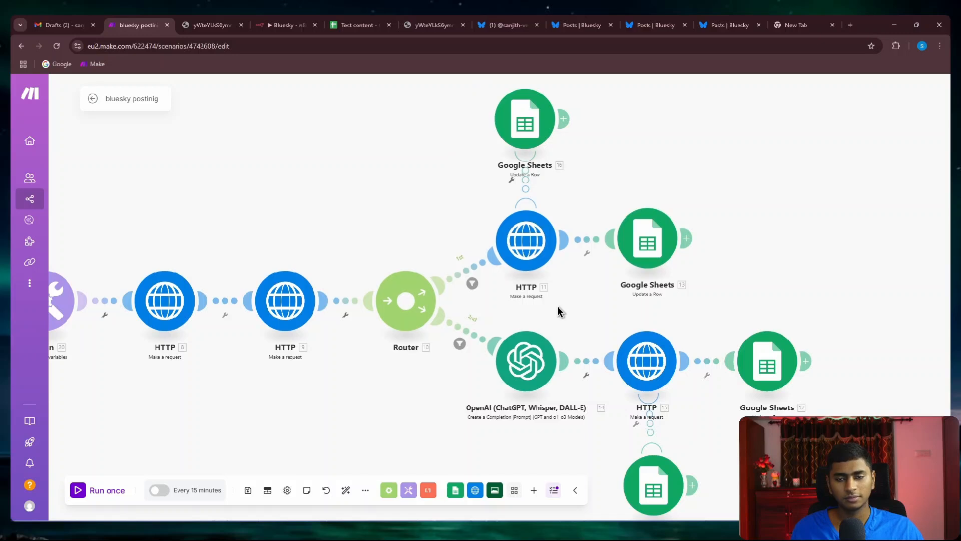
scroll(559, 311, "down", 1)
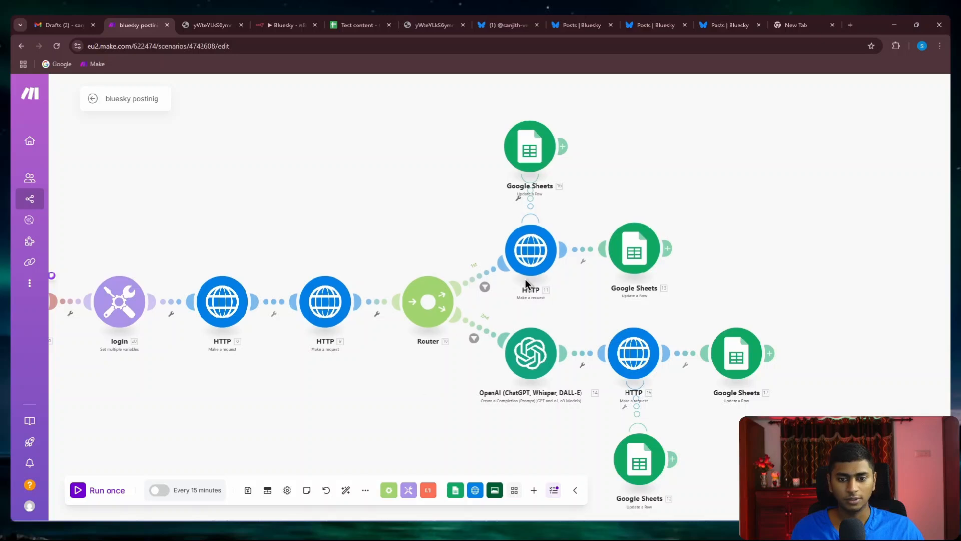
left_click(529, 264)
scroll(653, 369, "down", 10)
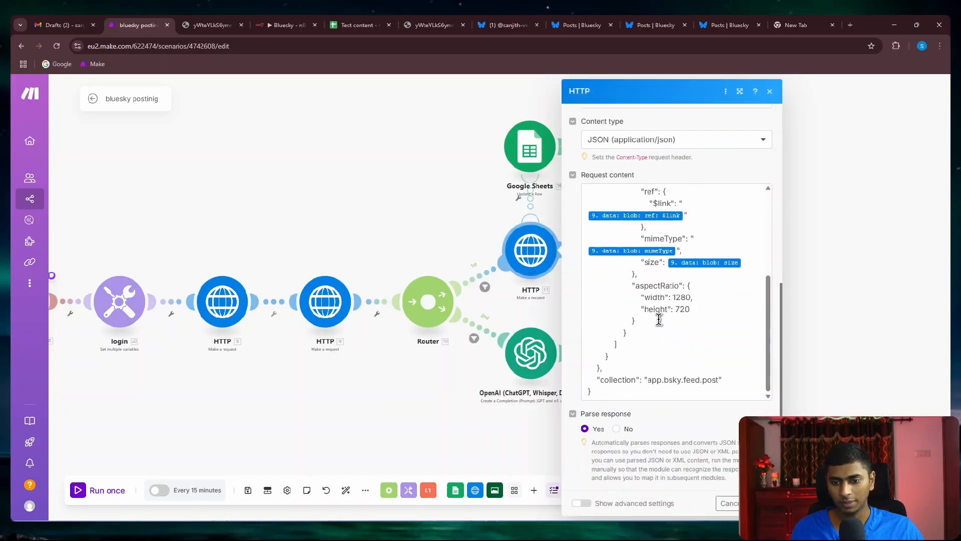
left_click_drag(632, 284, 696, 326)
left_click(683, 441)
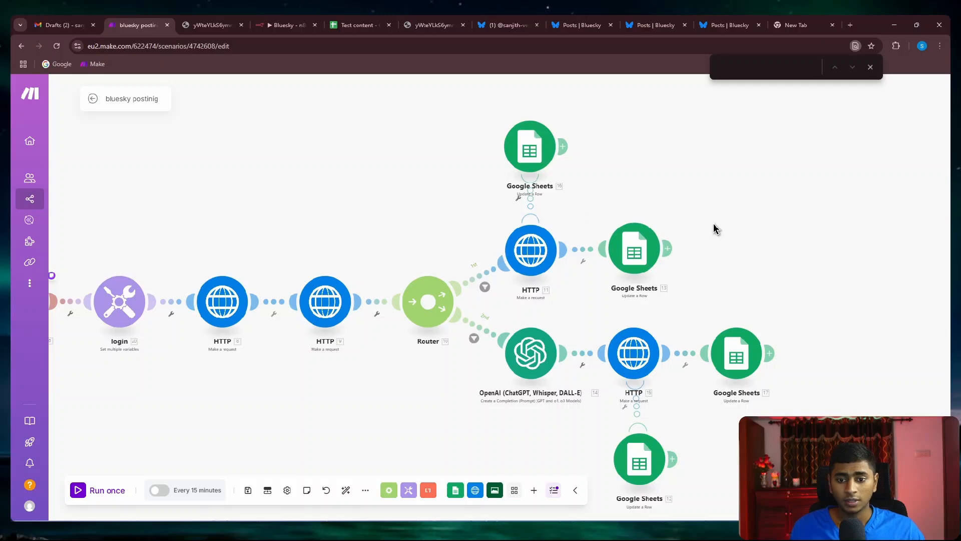
- Review the scenario's posting routes, then switch to the Test content spreadsheet and check the Blue STATUS options for row 2
scroll(497, 242, "up", 2)
scroll(480, 218, "down", 4)
scroll(483, 223, "up", 3)
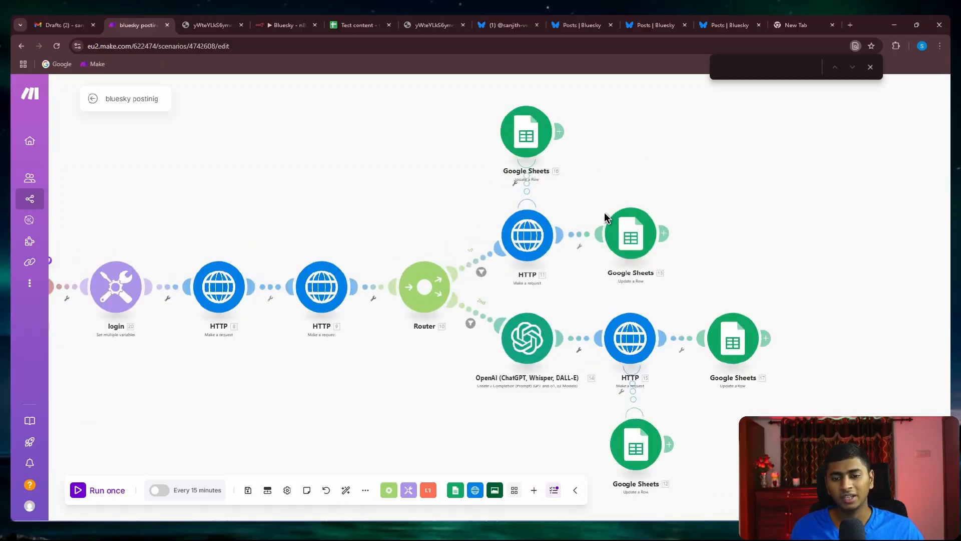
scroll(704, 230, "down", 3)
scroll(791, 234, "up", 3)
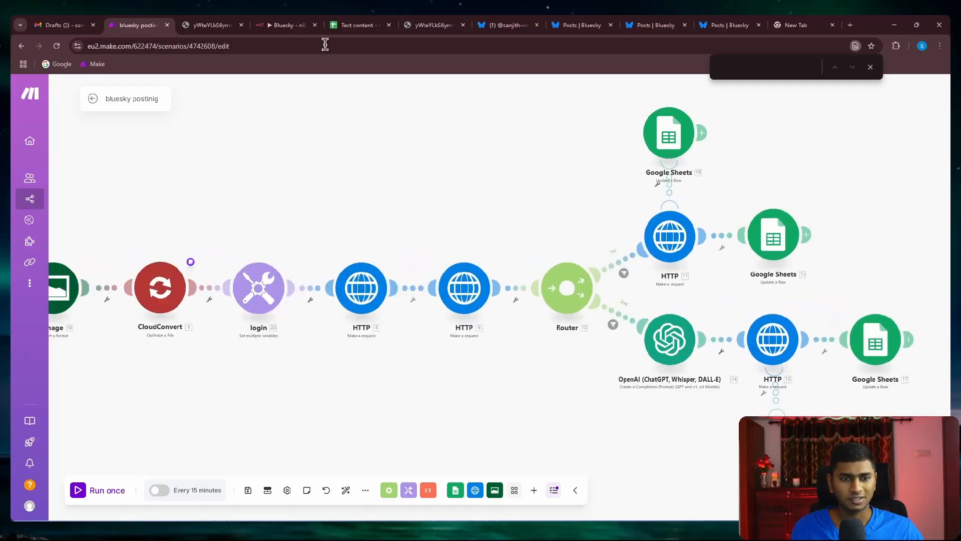
left_click(358, 25)
double_click(787, 174)
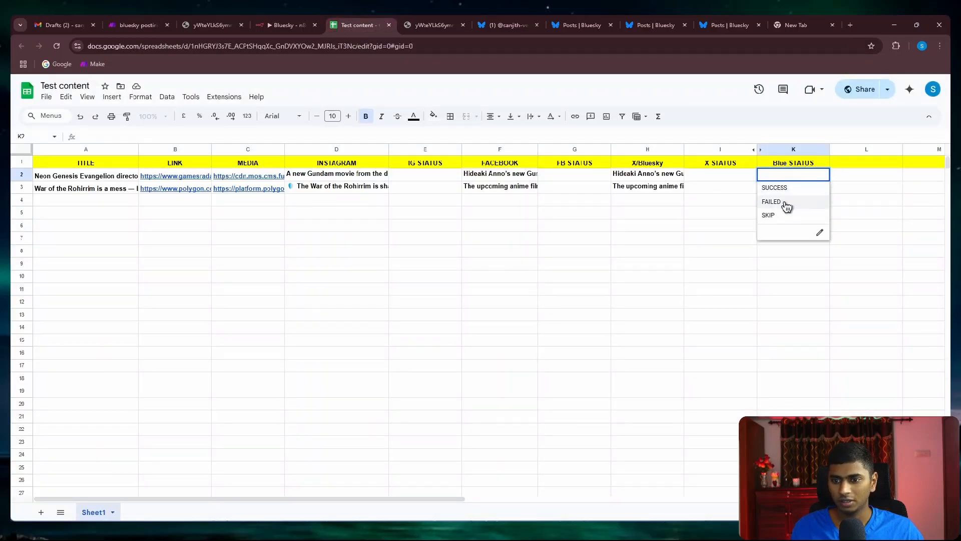
left_click(682, 291)
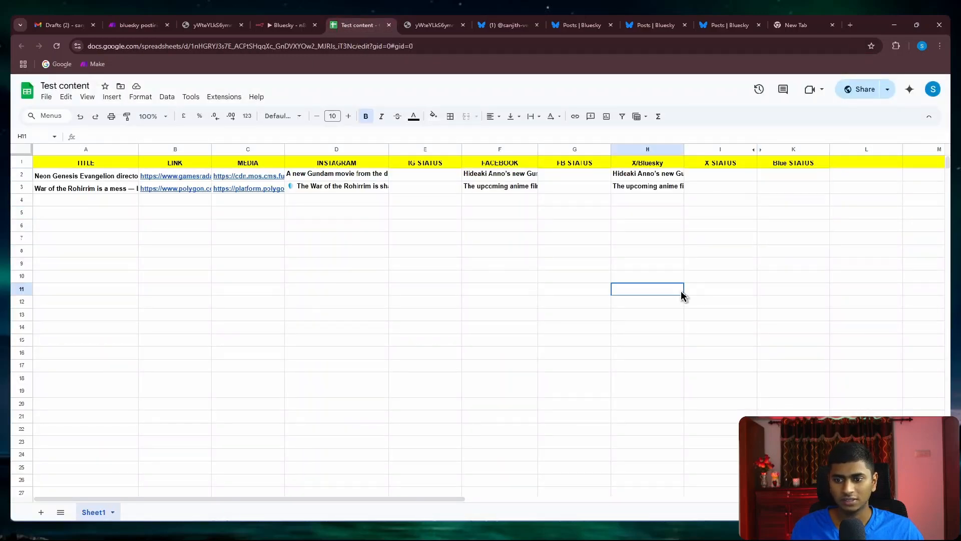
- Return to the Make scenario, inspect the first route's filter, highlight its 300-character limit on the X/Bluesky text, and cancel the filter setup
left_click(144, 26)
scroll(586, 333, "up", 3)
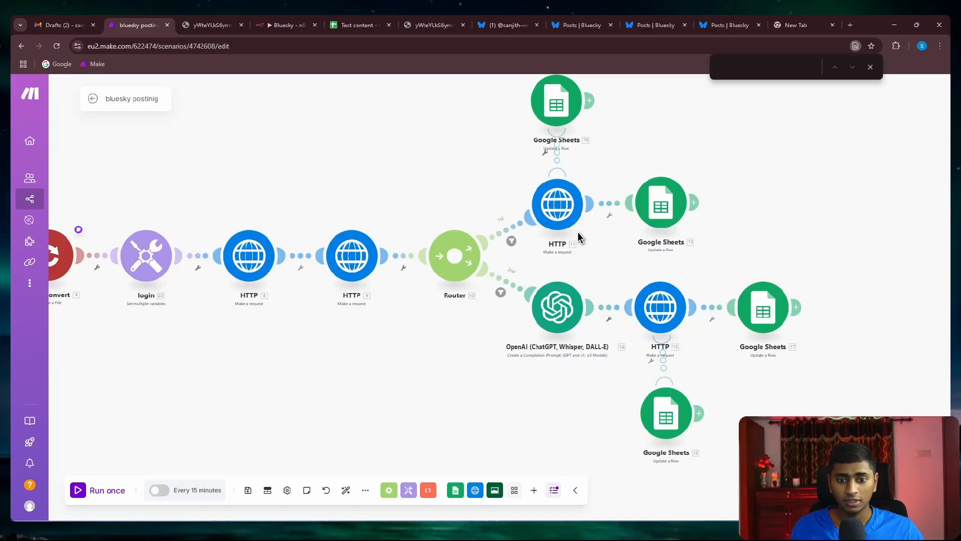
scroll(576, 240, "up", 2)
scroll(560, 258, "down", 2)
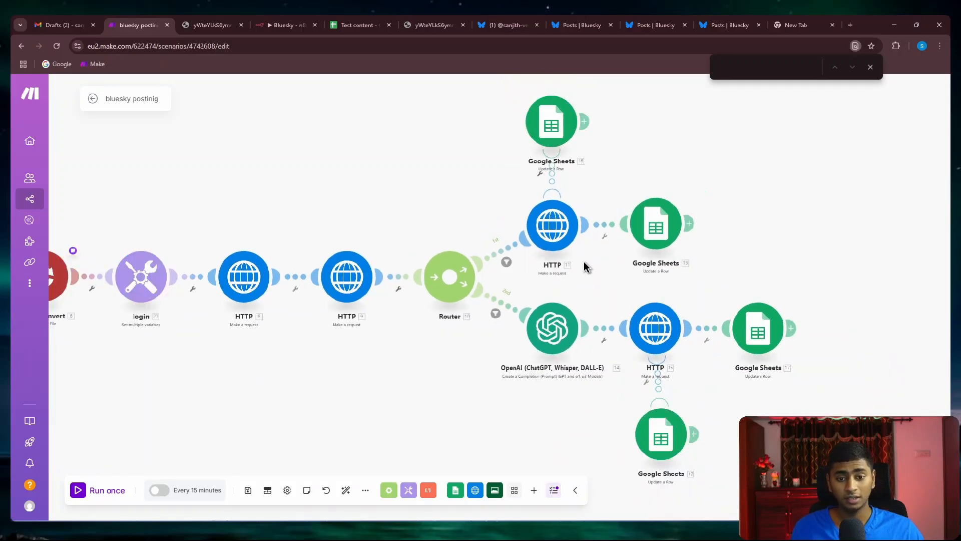
scroll(481, 206, "up", 2)
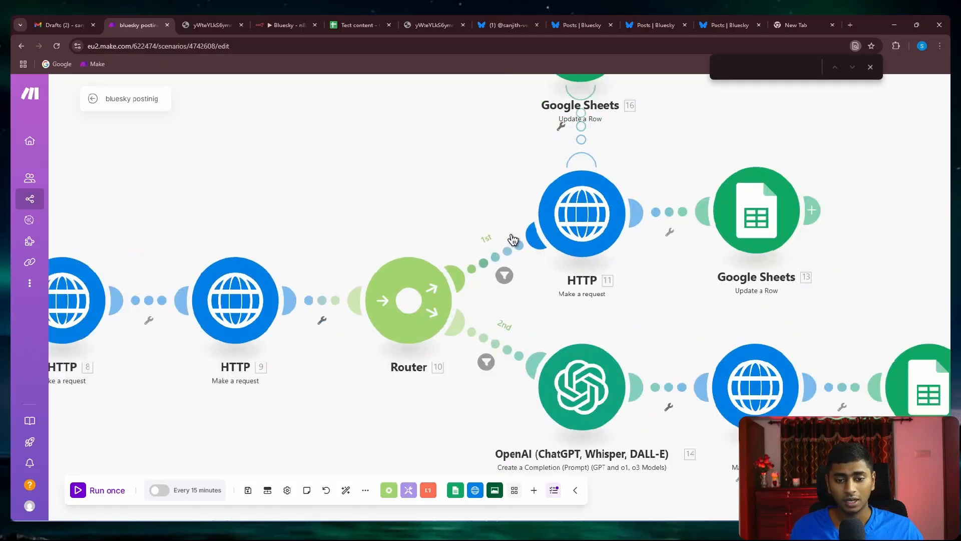
scroll(484, 187, "down", 1)
scroll(484, 187, "down", 2)
scroll(485, 200, "up", 2)
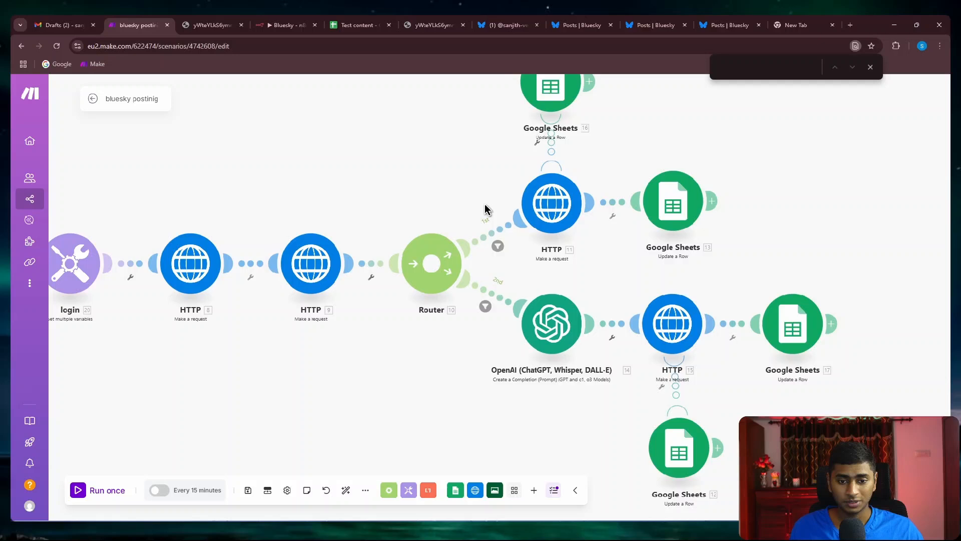
left_click(495, 237)
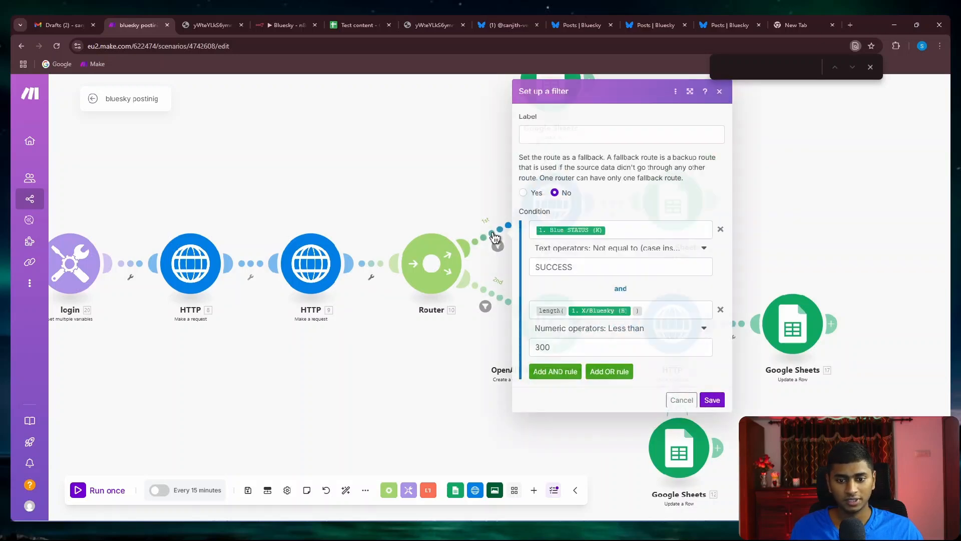
left_click_drag(563, 347, 505, 345)
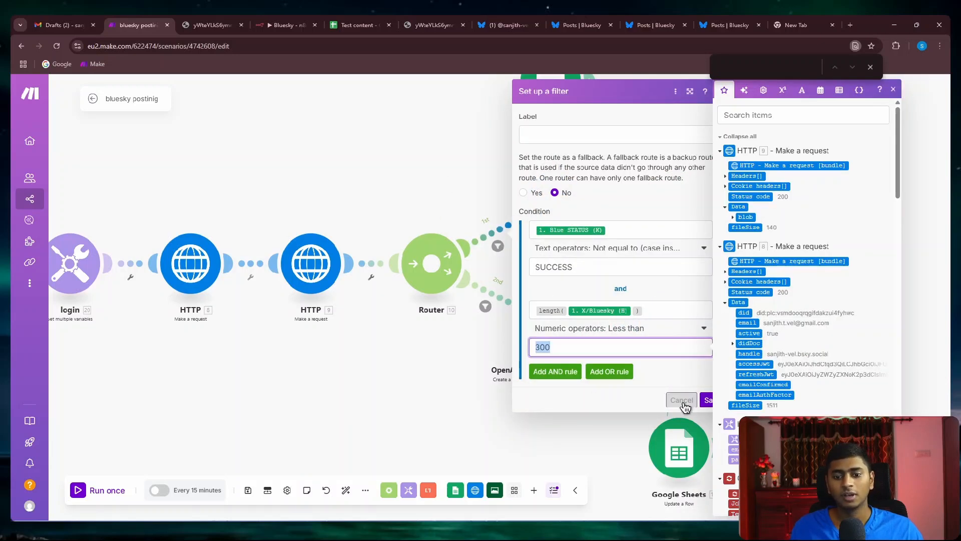
left_click(669, 383)
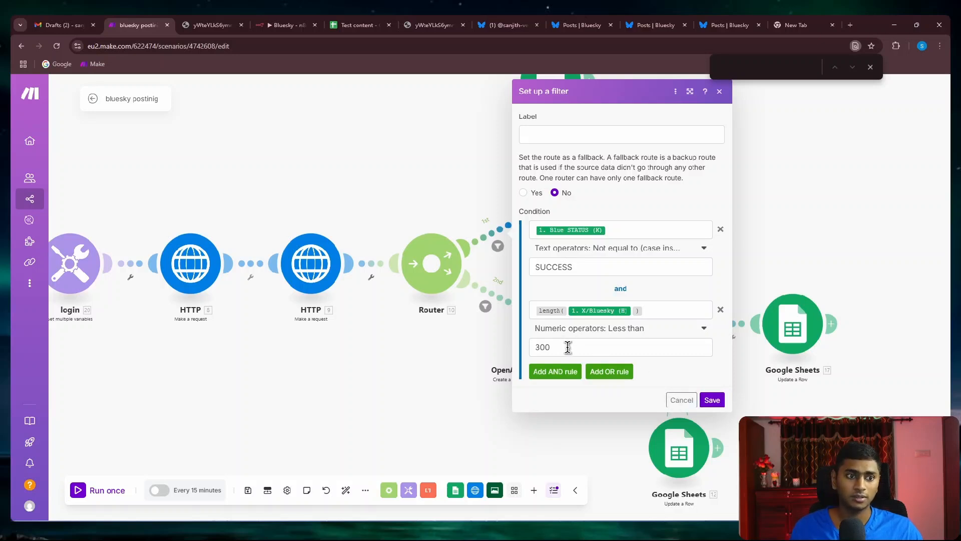
left_click(674, 400)
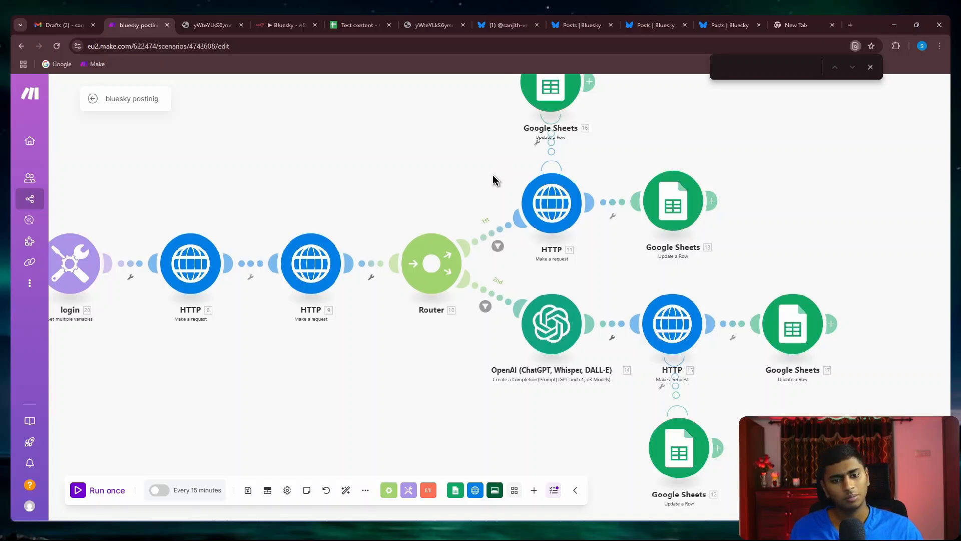
- Compare the filter conditions of the router's first and second routes, closing each filter without saving
scroll(447, 144, "down", 1)
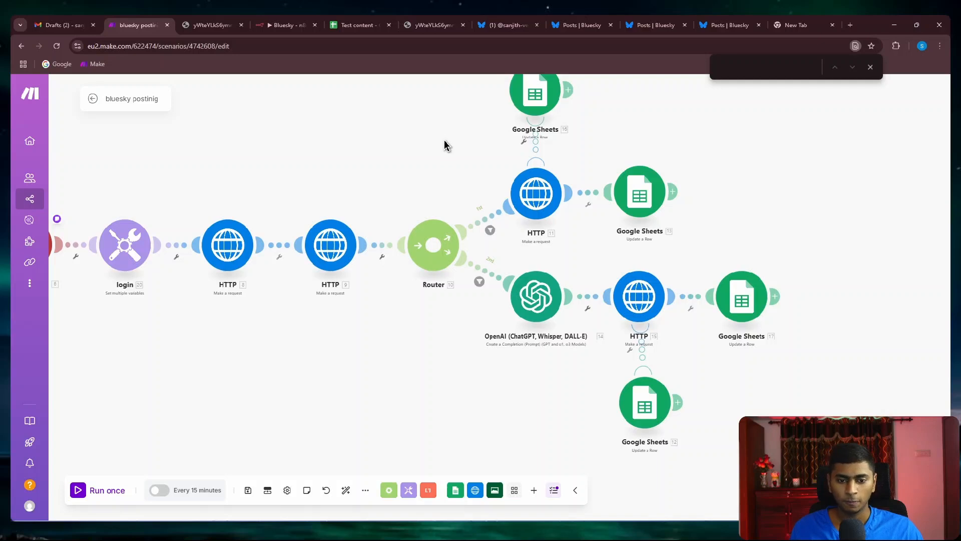
scroll(449, 159, "up", 2)
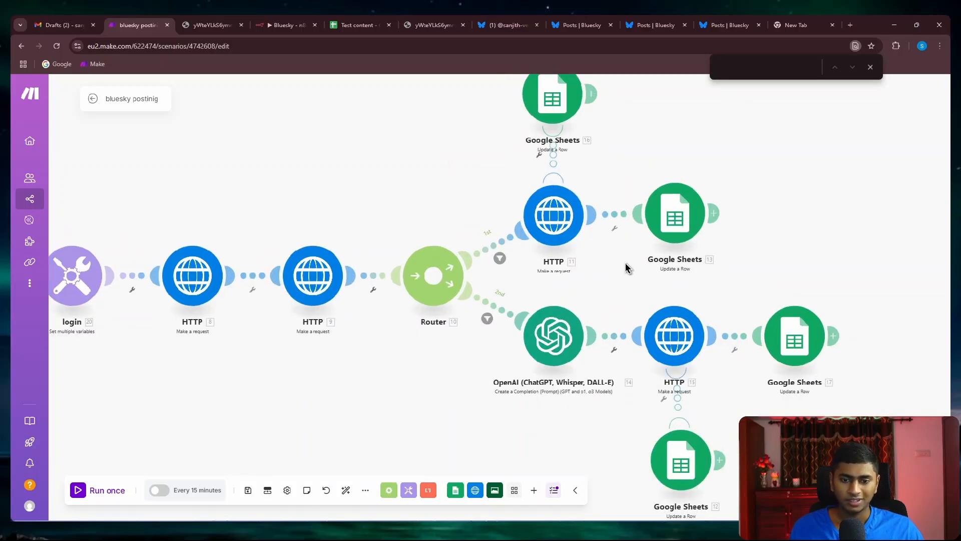
left_click_drag(640, 278, 599, 261)
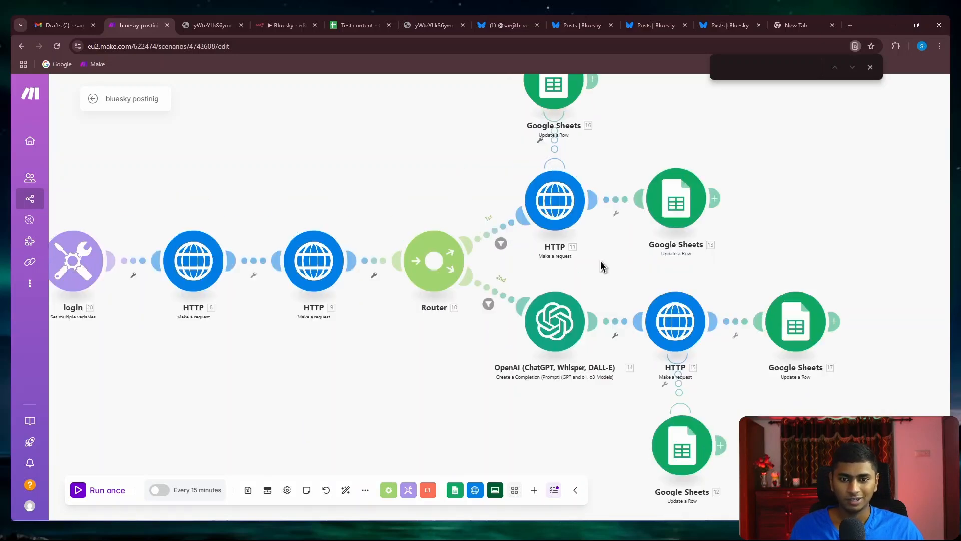
left_click(497, 232)
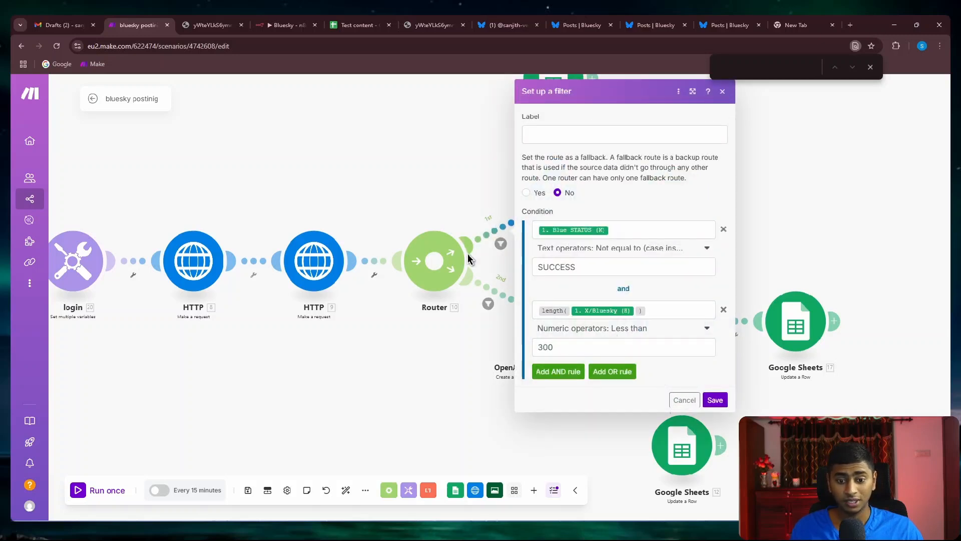
left_click(425, 193)
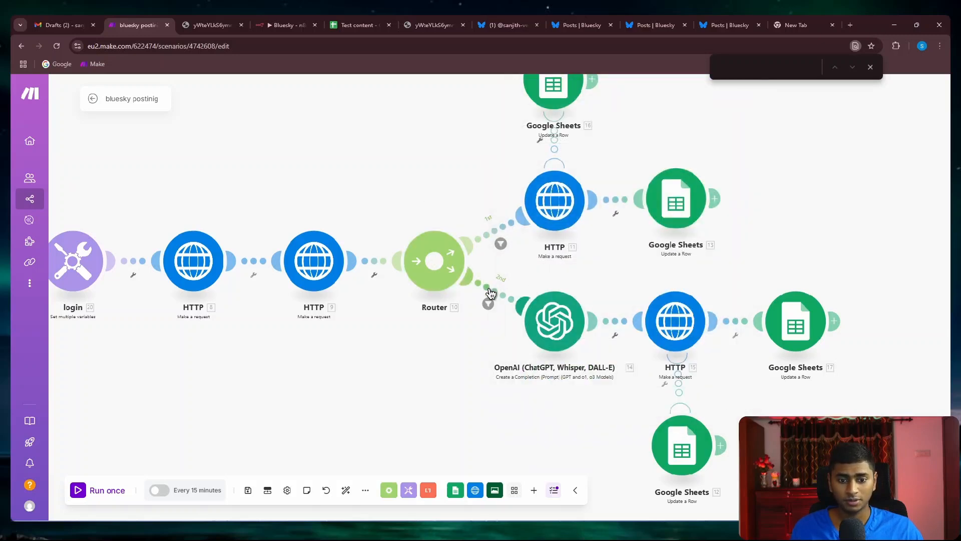
left_click(501, 301)
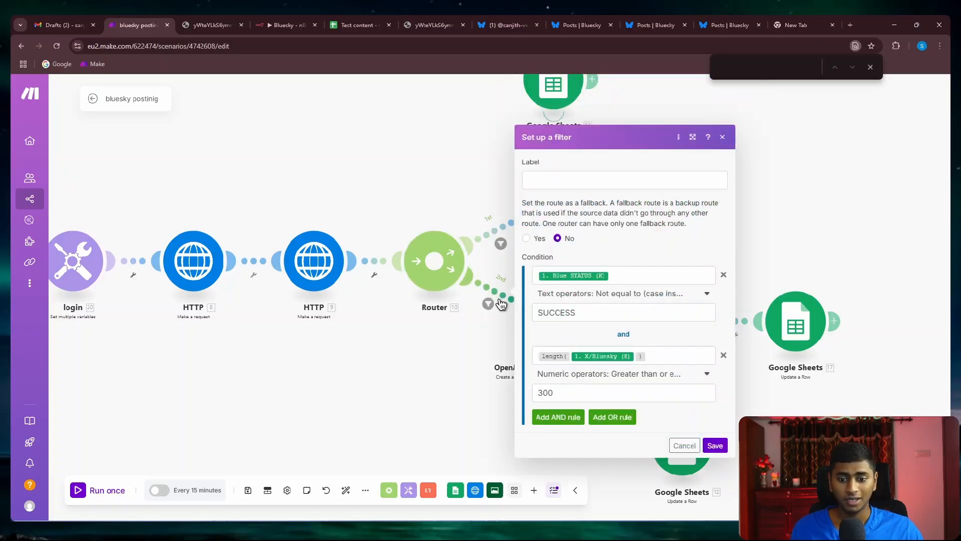
left_click(403, 378)
left_click_drag(515, 371, 416, 328)
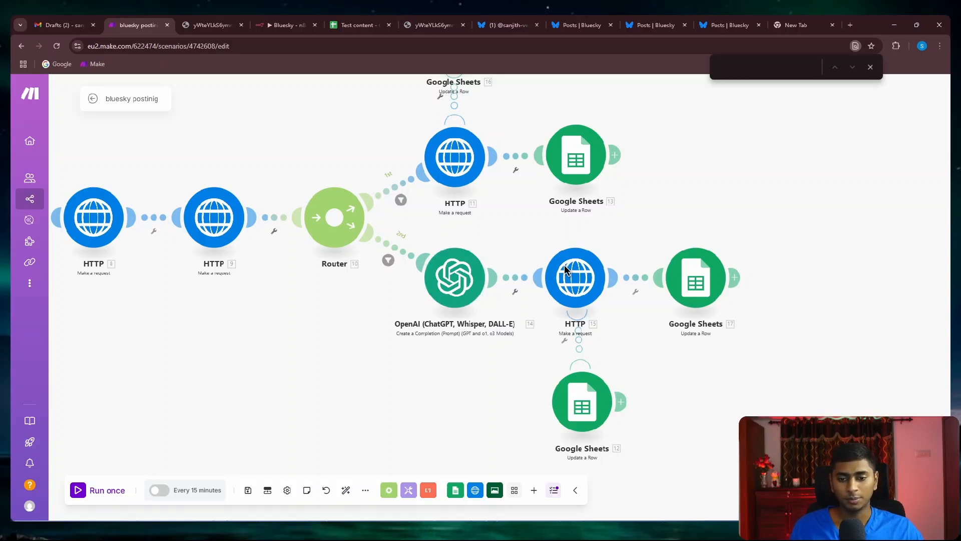
- Inspect the second route's HTTP request content and highlight the text field mapped to the OpenAI Result
left_click(566, 278)
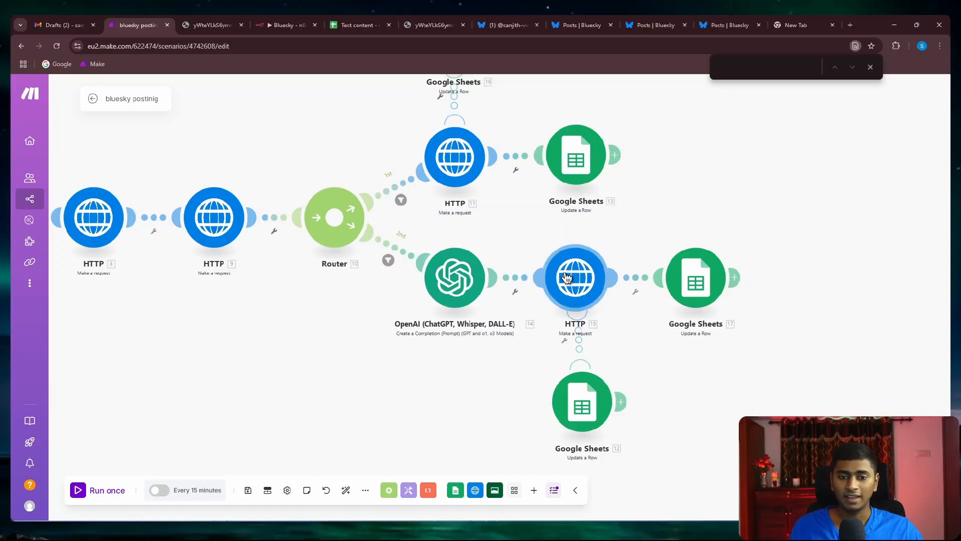
scroll(679, 361, "down", 6)
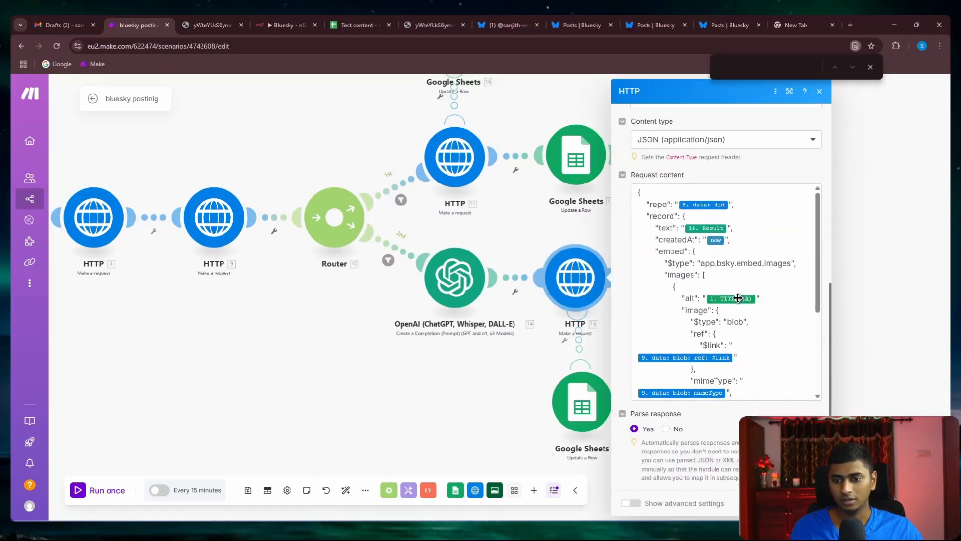
left_click(667, 228)
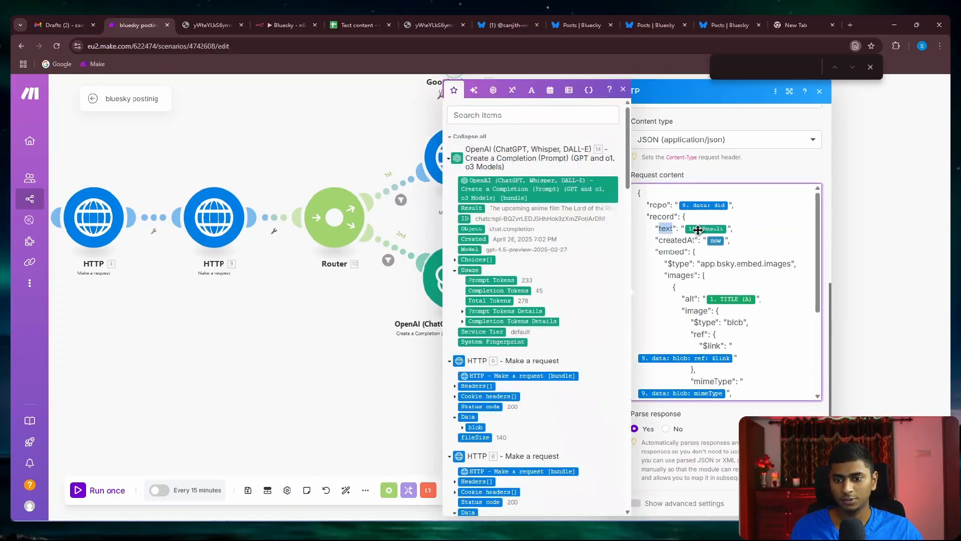
left_click(742, 229)
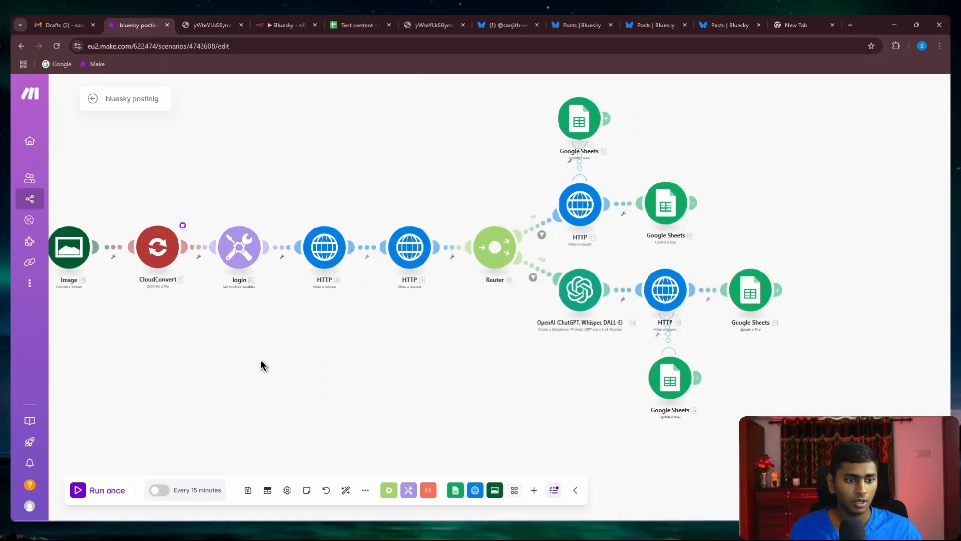
- Run the Bluesky posting scenario once and follow the execution through its modules to the second route
left_click_drag(262, 365, 305, 363)
left_click(82, 496)
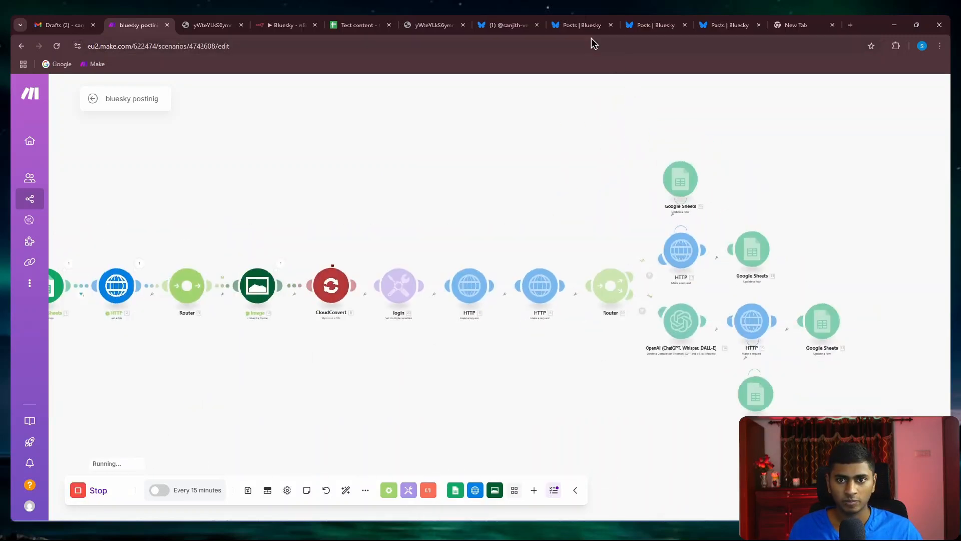
left_click(503, 25)
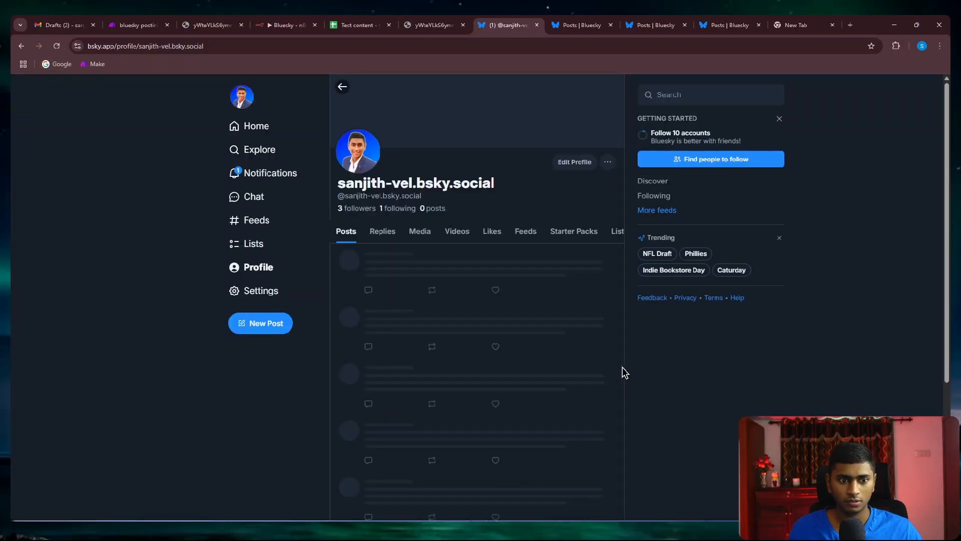
left_click(138, 26)
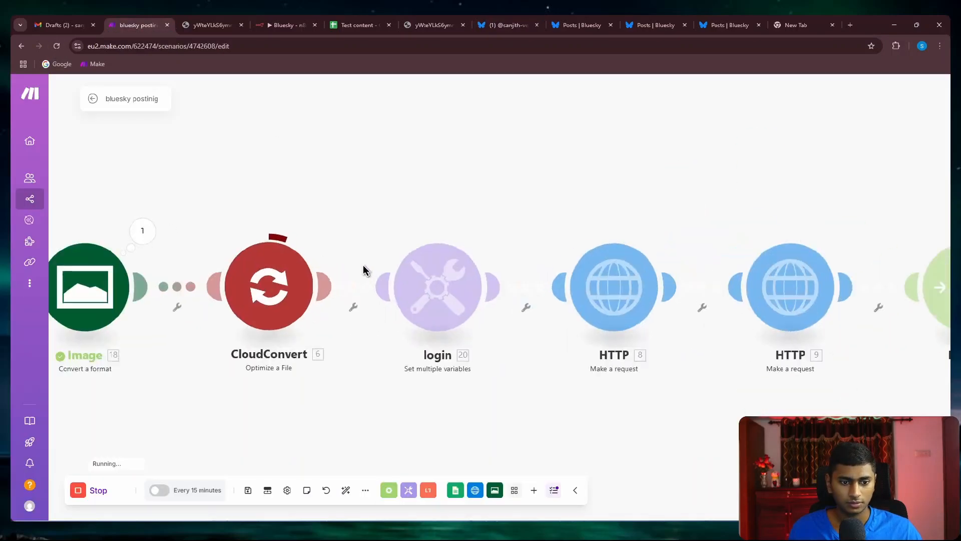
scroll(364, 271, "up", 1)
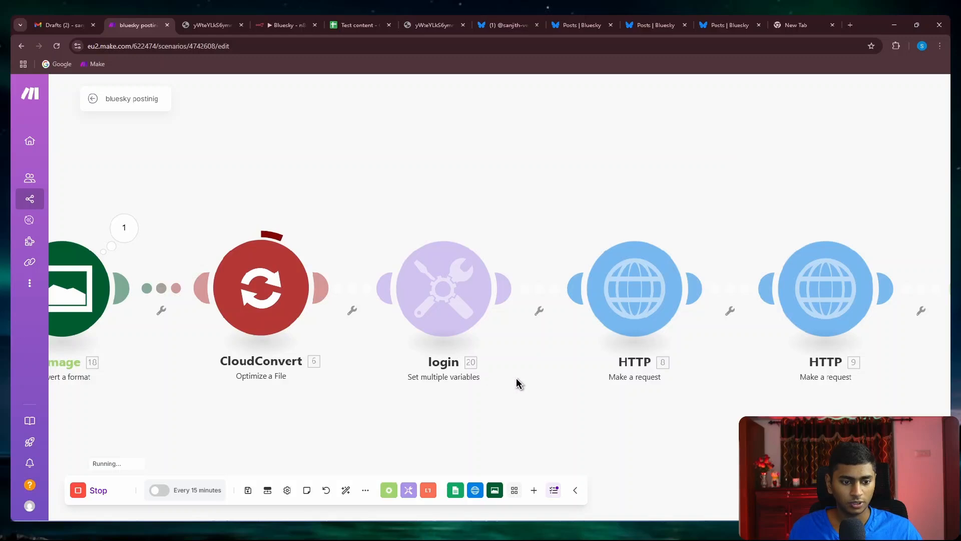
scroll(516, 379, "down", 1)
scroll(534, 379, "down", 2)
left_click_drag(534, 380, 393, 347)
scroll(553, 381, "down", 1)
scroll(393, 353, "right", 3)
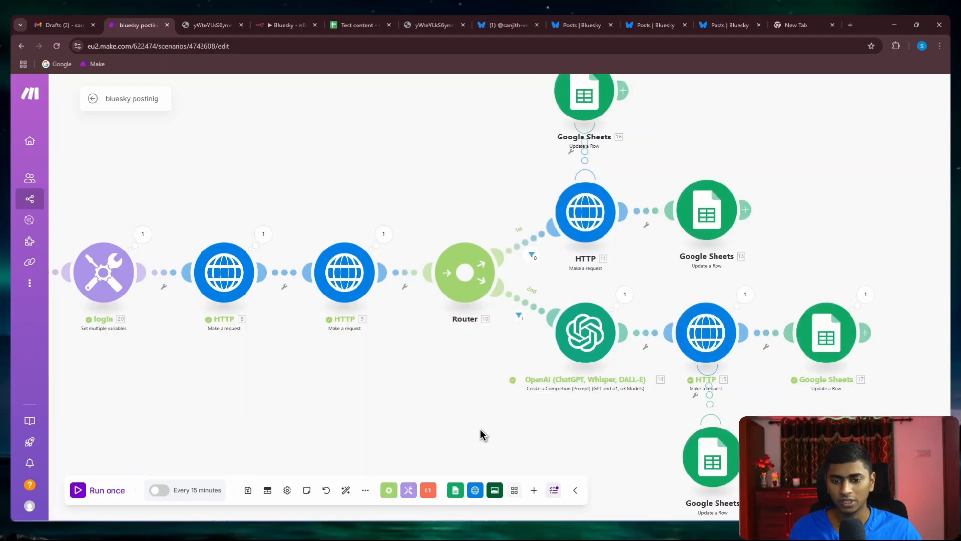
scroll(480, 429, "right", 2)
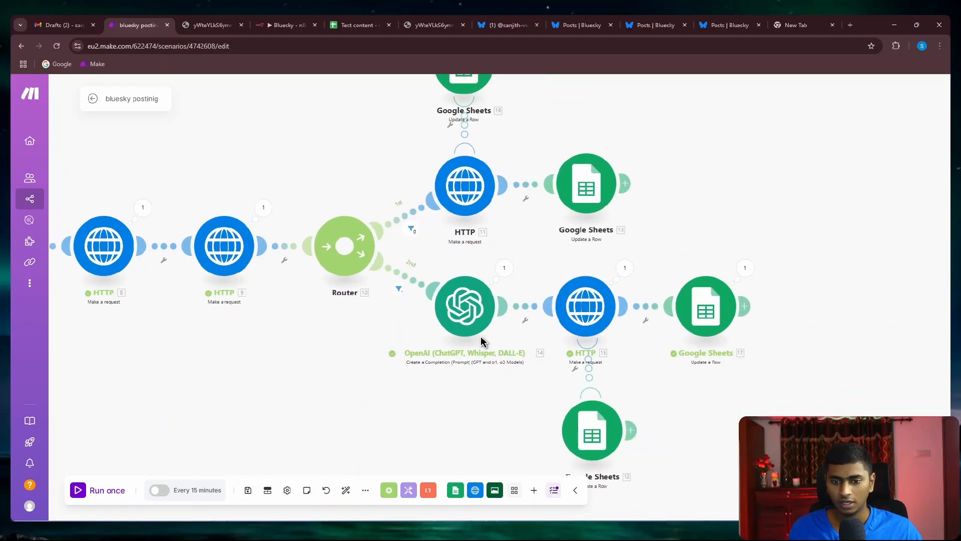
- Examine the execution input and output of the second route's HTTP createRecord request, then close the results
left_click(624, 268)
left_click(690, 422)
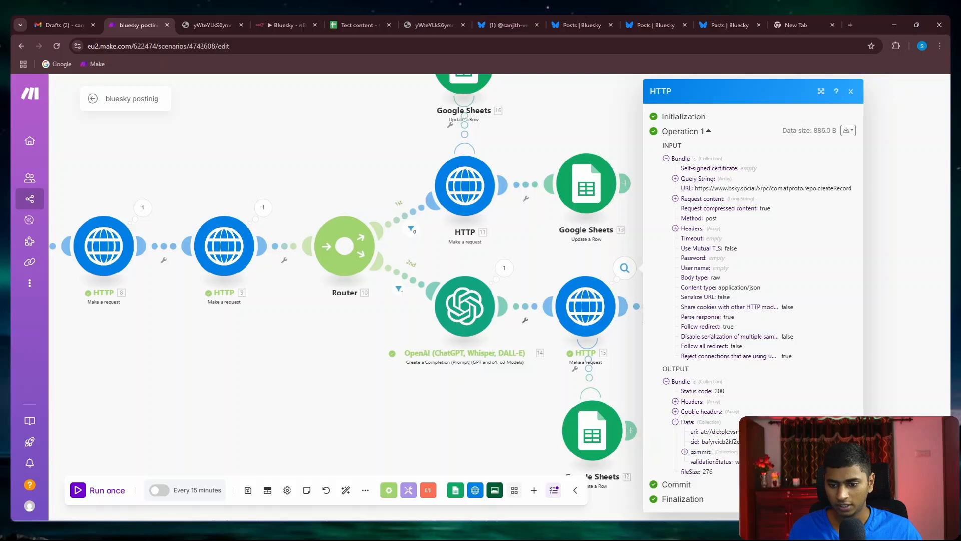
left_click(418, 400)
- Switch to the Bluesky profile, reload it, and view the newly published post with its image enlarged
left_click(508, 25)
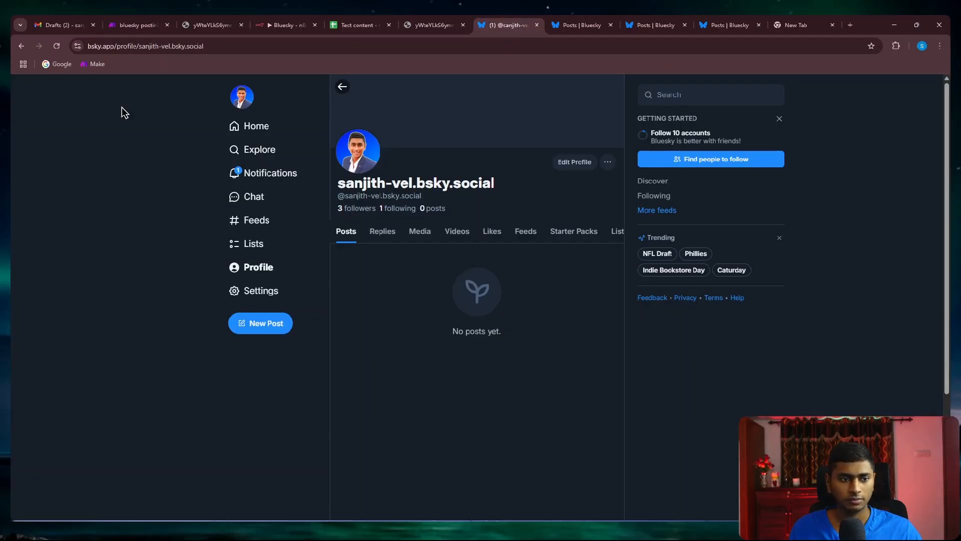
left_click(57, 45)
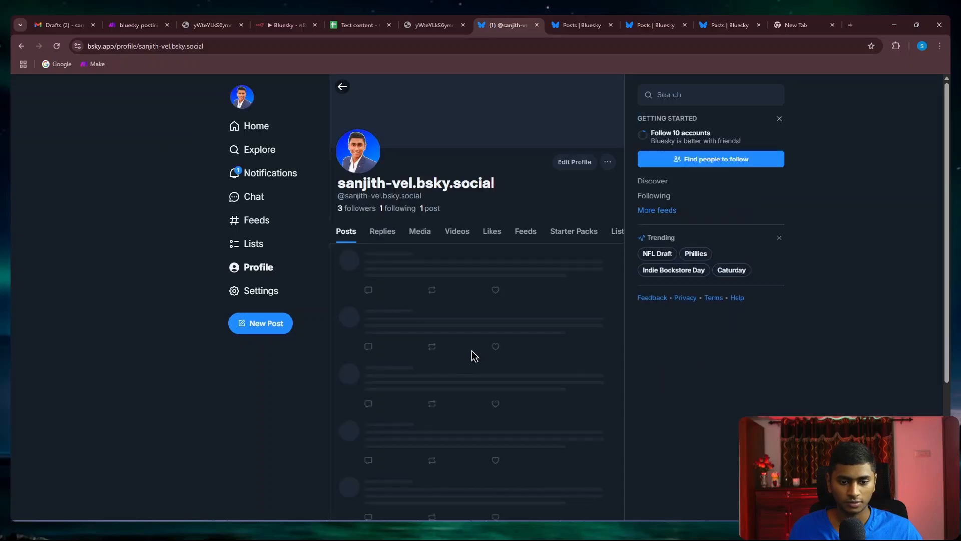
left_click(488, 372)
left_click(779, 400)
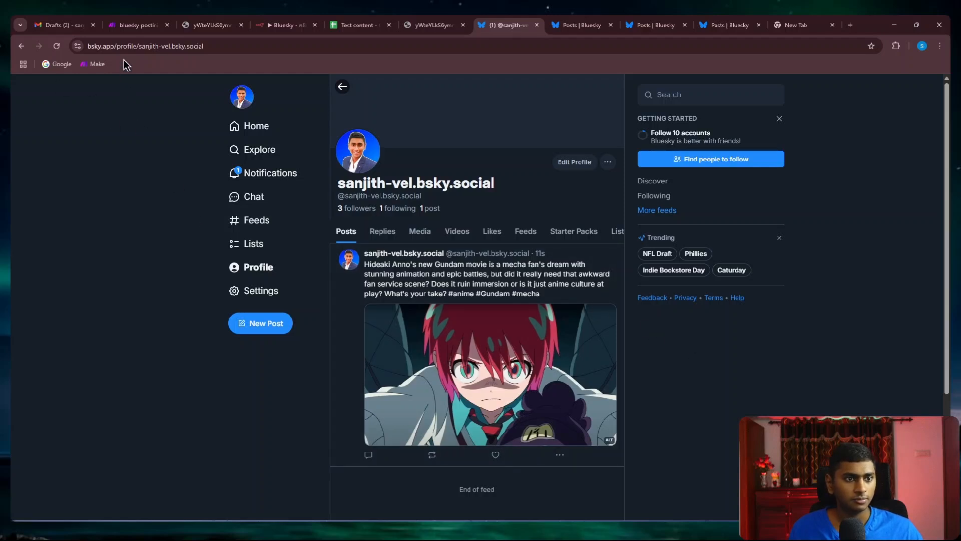
- Look over the executed Make scenario again, then switch to the n8n Bluesky workflow
left_click(133, 31)
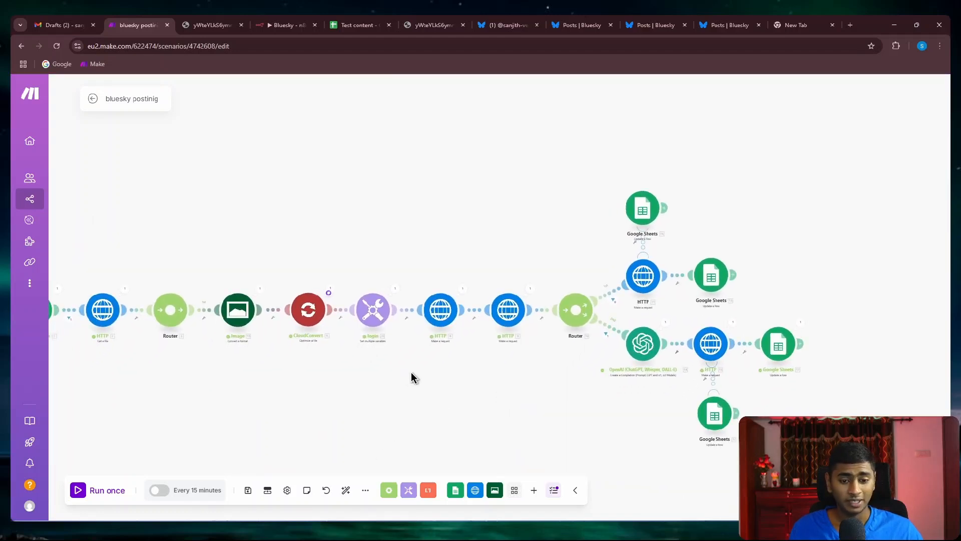
left_click(280, 27)
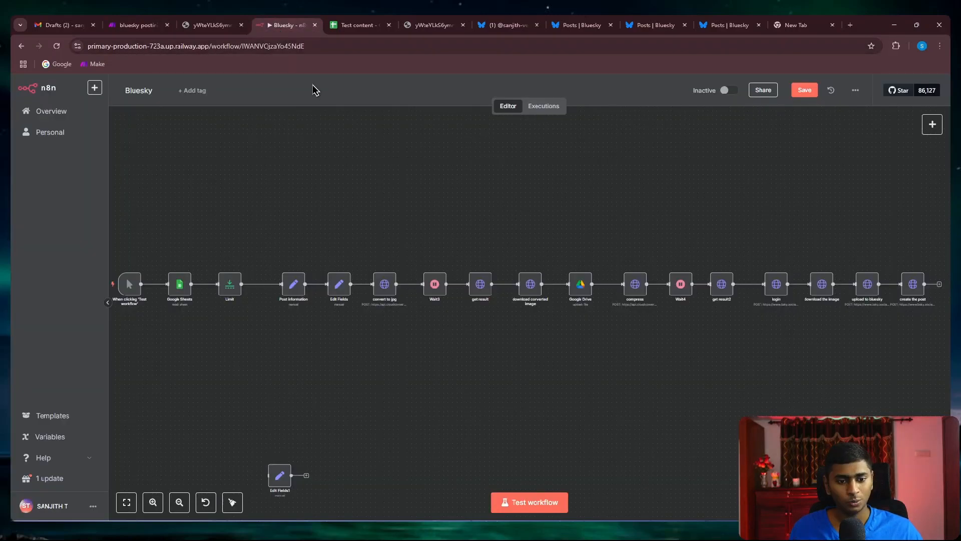
- Look over the opening nodes of the n8n workflow and check the Limit node's parameters
left_click_drag(348, 372, 496, 359)
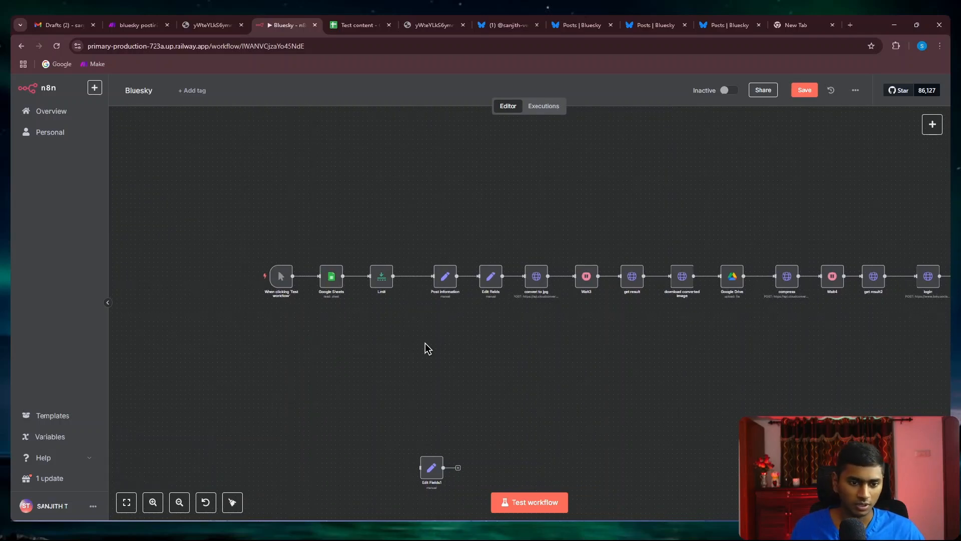
scroll(279, 247, "up", 5)
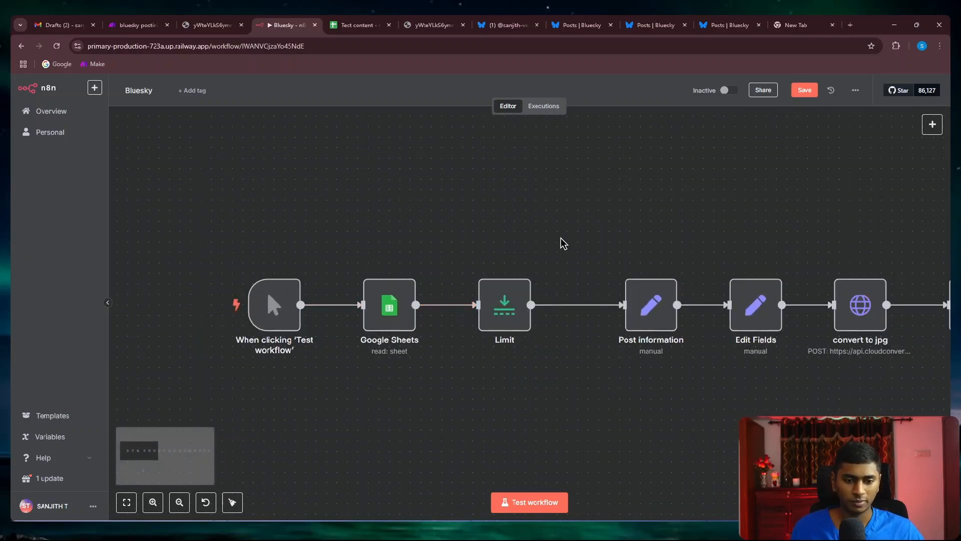
left_click_drag(579, 256, 482, 235)
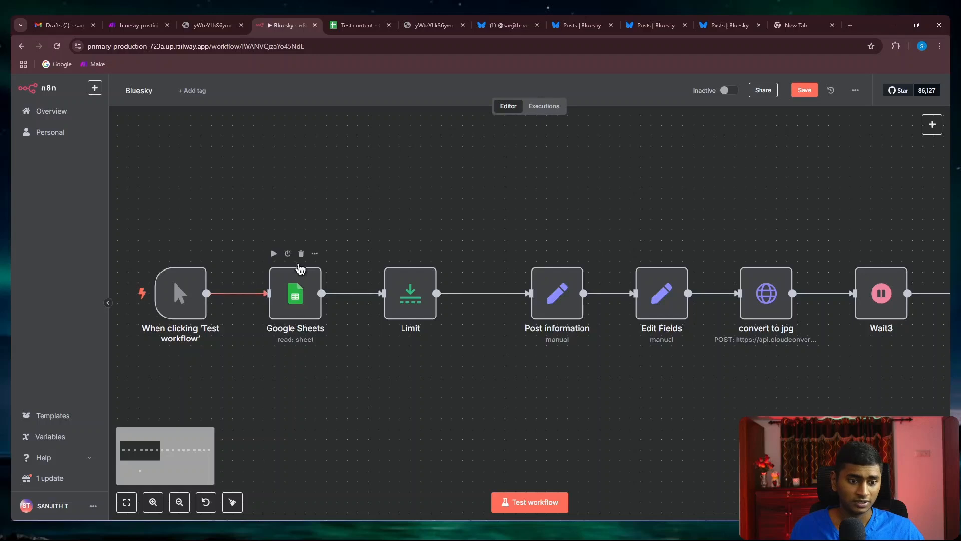
left_click_drag(475, 408, 415, 399)
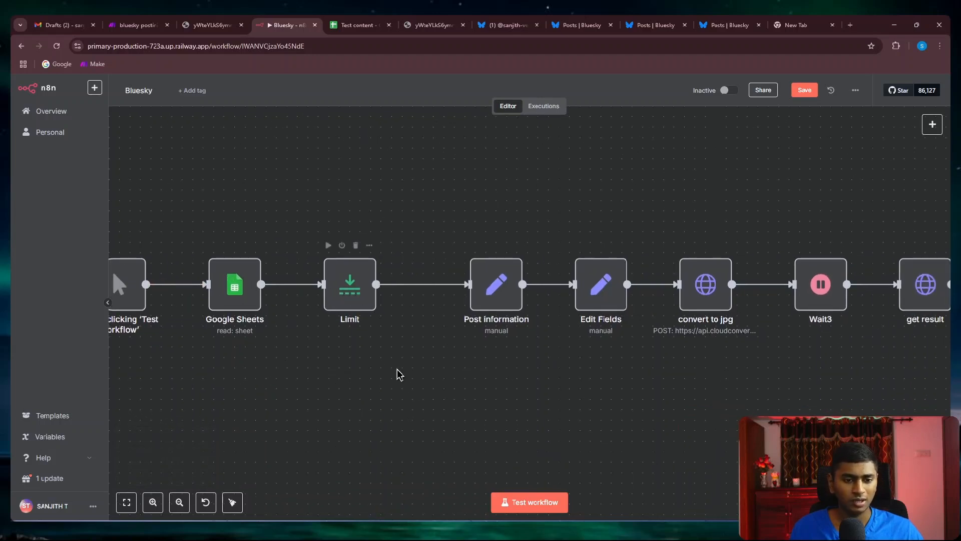
left_click_drag(419, 401, 455, 397)
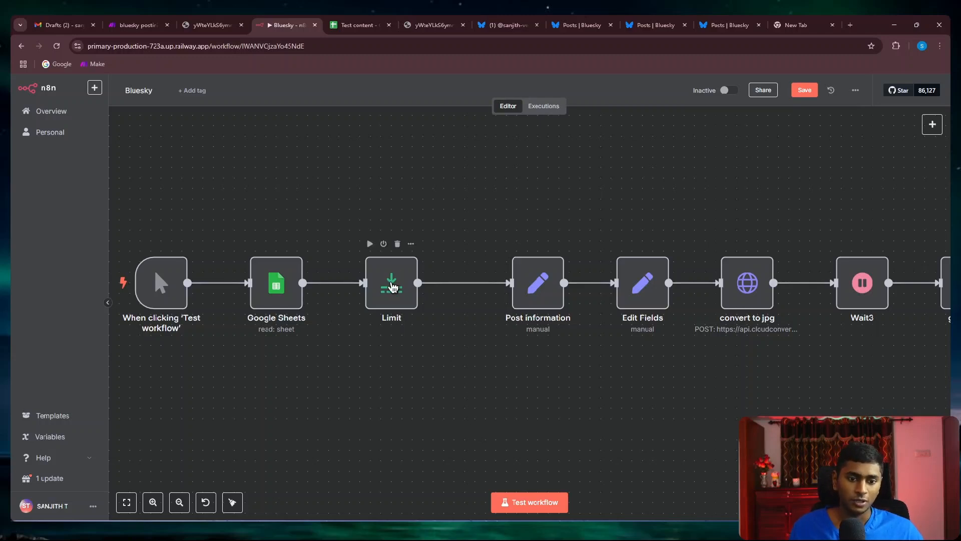
double_click(403, 303)
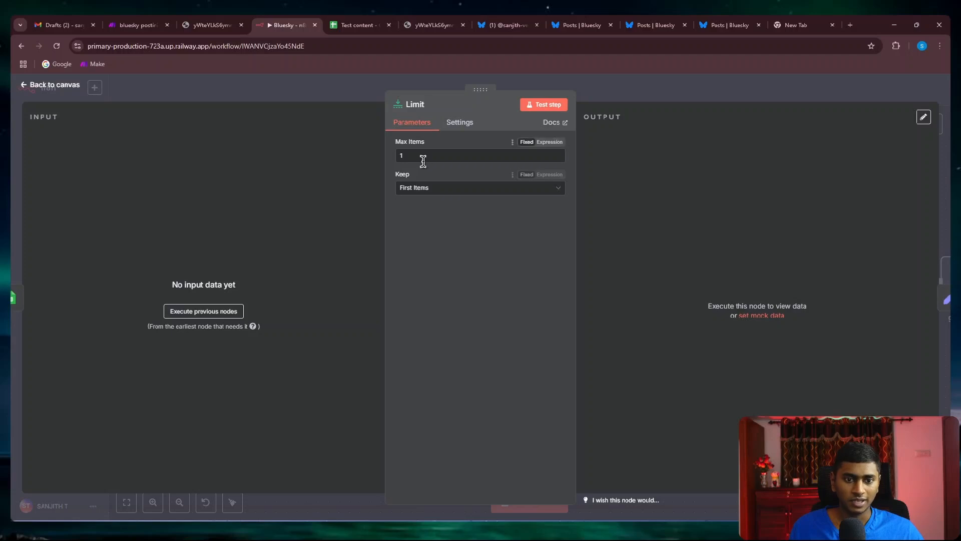
left_click(668, 98)
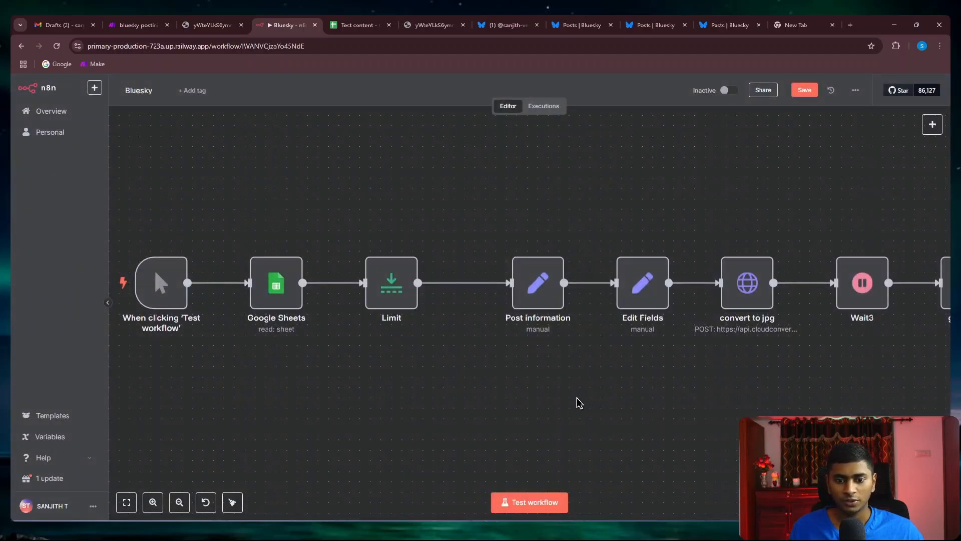
- Examine the image link and captions_less_than_300 field mappings in the Post information node, and return to the canvas
left_click_drag(576, 401, 451, 404)
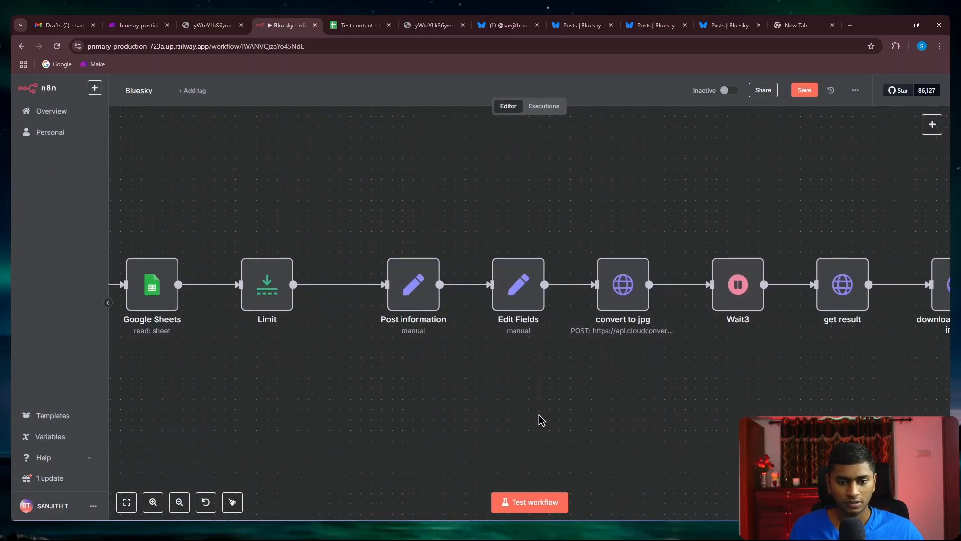
left_click_drag(495, 397, 517, 344)
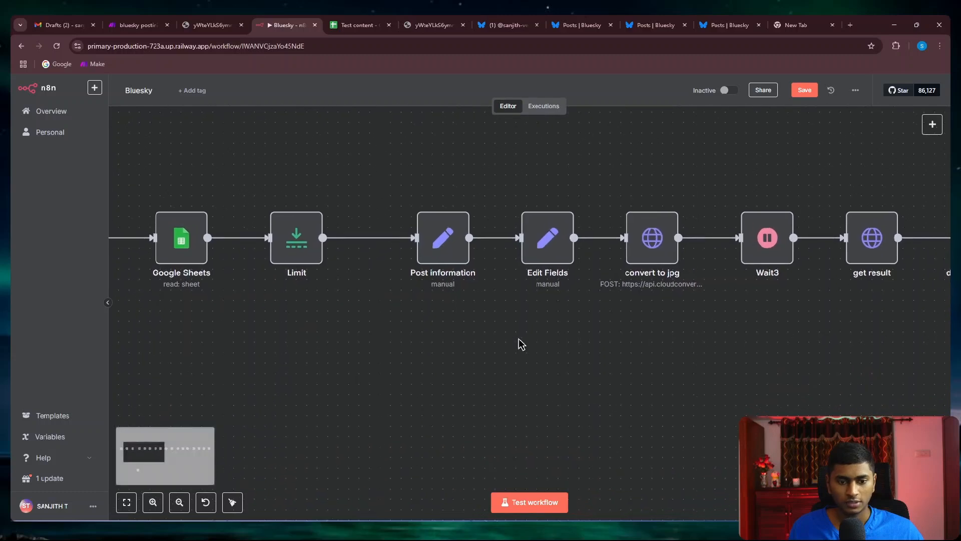
double_click(446, 251)
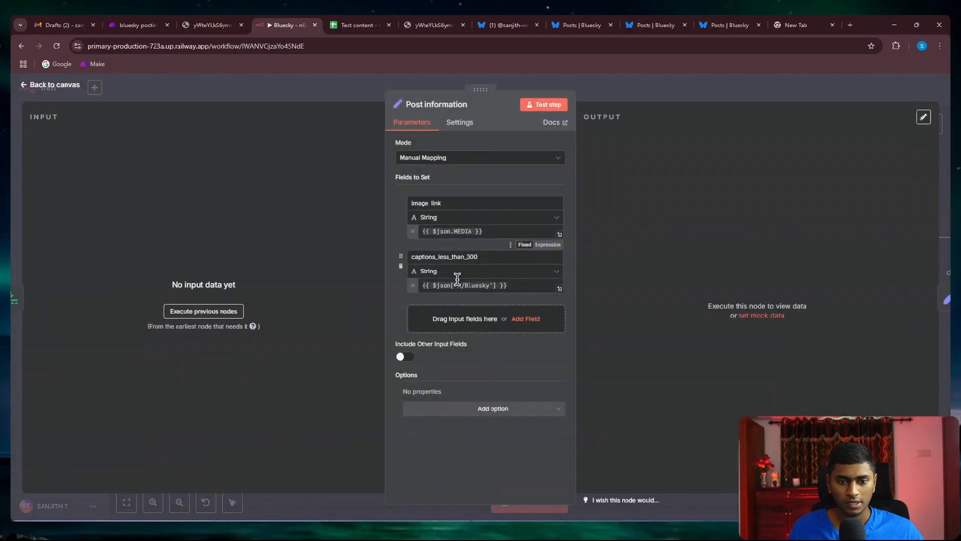
left_click(490, 231)
left_click(680, 275)
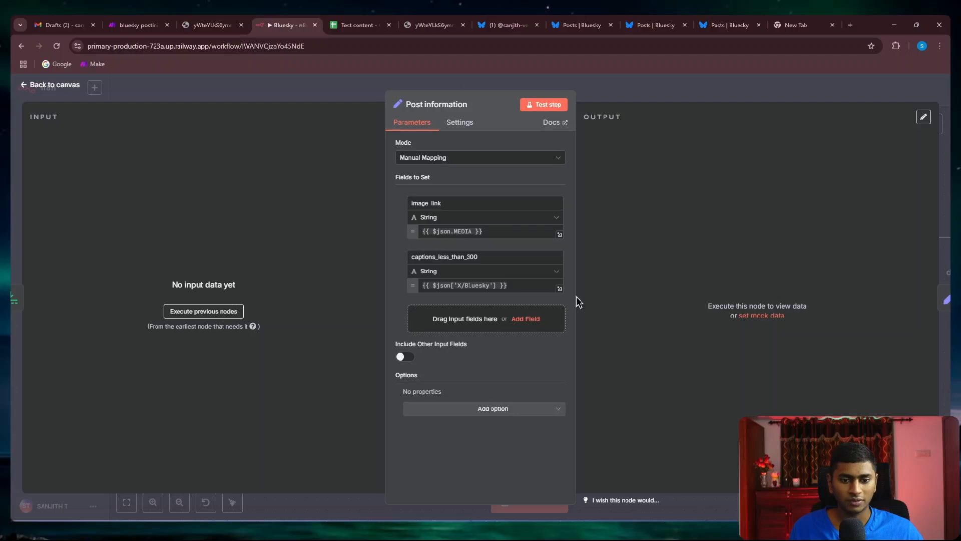
left_click(518, 285)
left_click(657, 329)
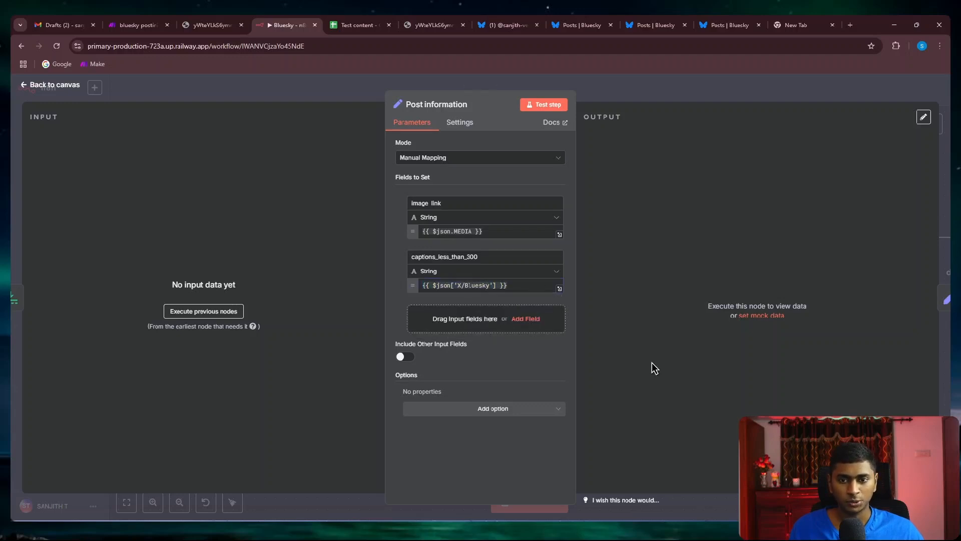
left_click(621, 95)
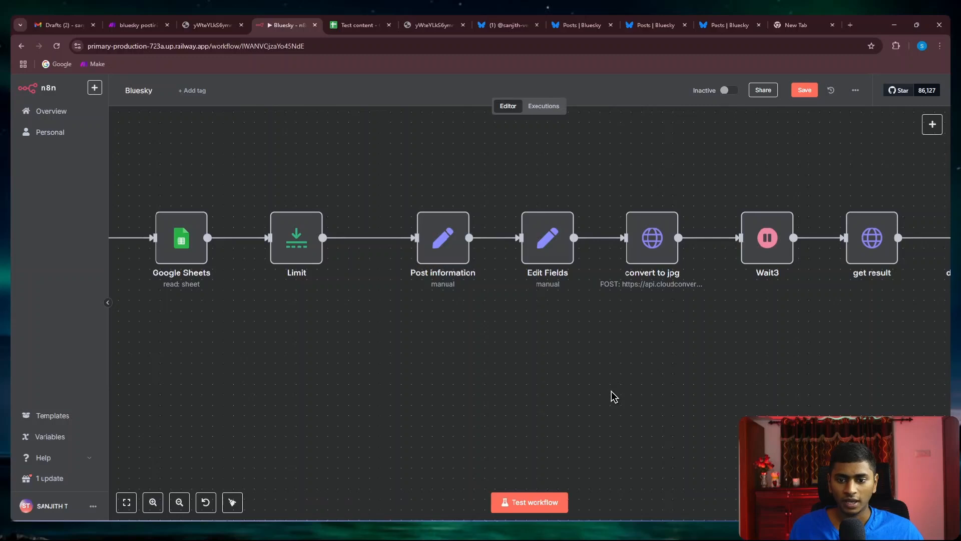
- Move the detached Edit Fields1 node up so it sits directly below the Edit Fields node
left_click_drag(612, 395, 553, 205)
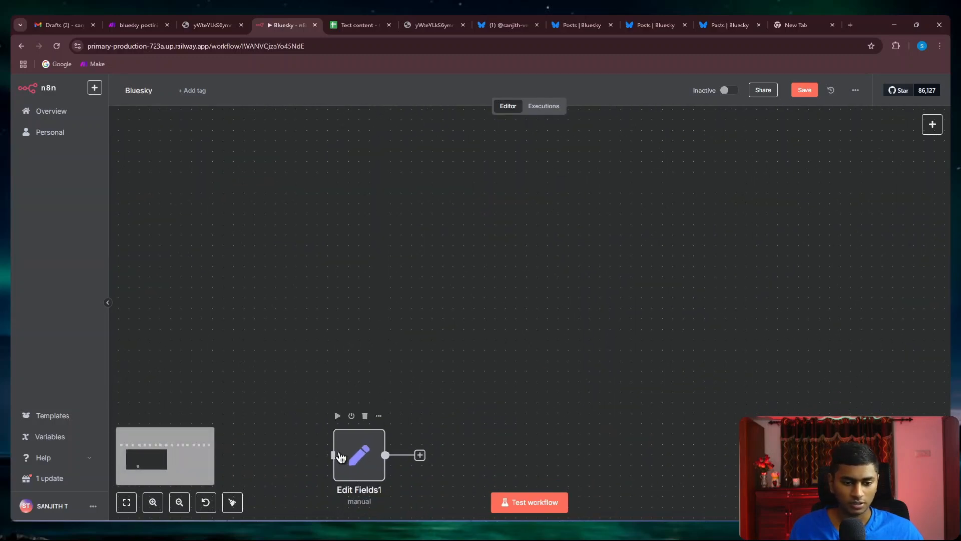
left_click_drag(356, 447, 498, 193)
left_click_drag(651, 187, 534, 406)
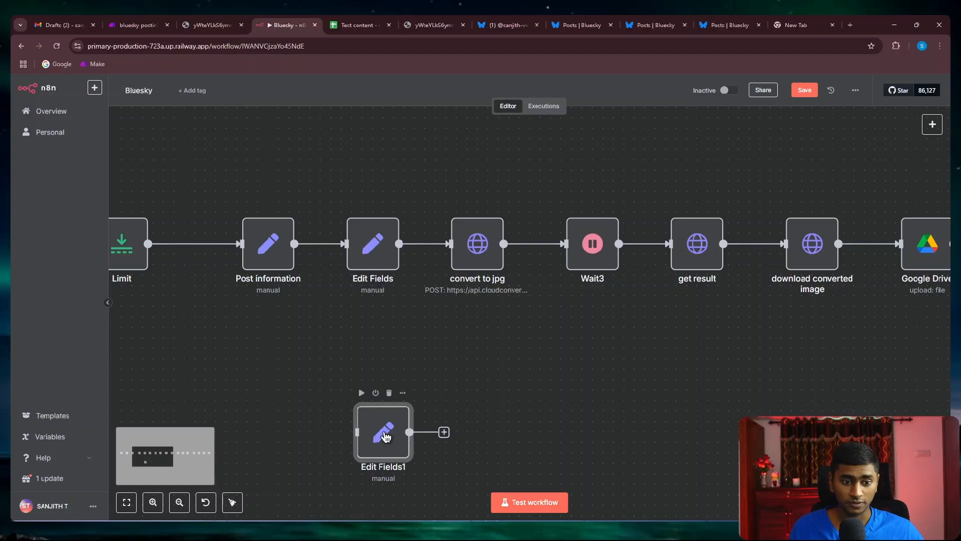
left_click_drag(387, 432, 377, 369)
- Examine the CloudConvert API, Bluesky username and password fields in Edit Fields1, and return to the canvas
double_click(376, 369)
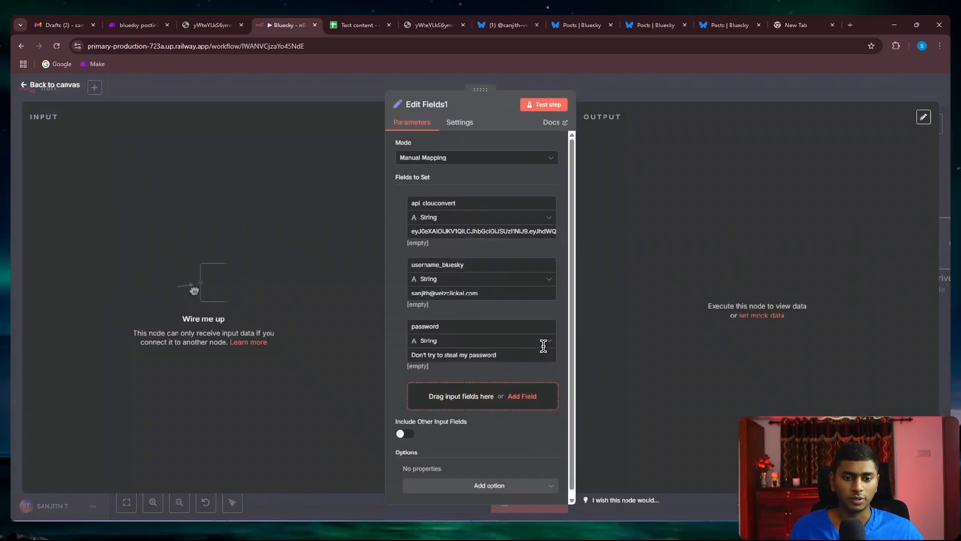
left_click_drag(467, 202, 385, 201)
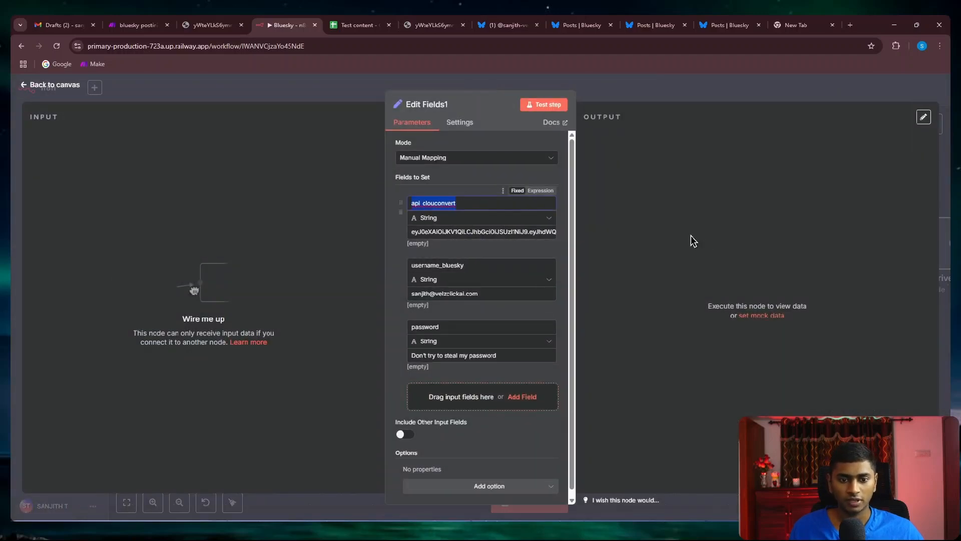
left_click(656, 268)
left_click_drag(466, 264, 379, 267)
left_click(631, 286)
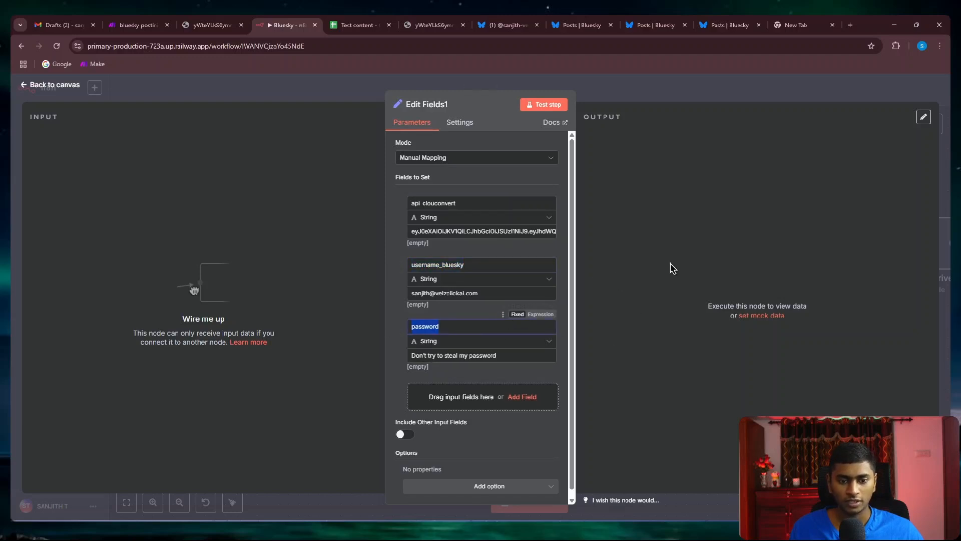
left_click(678, 308)
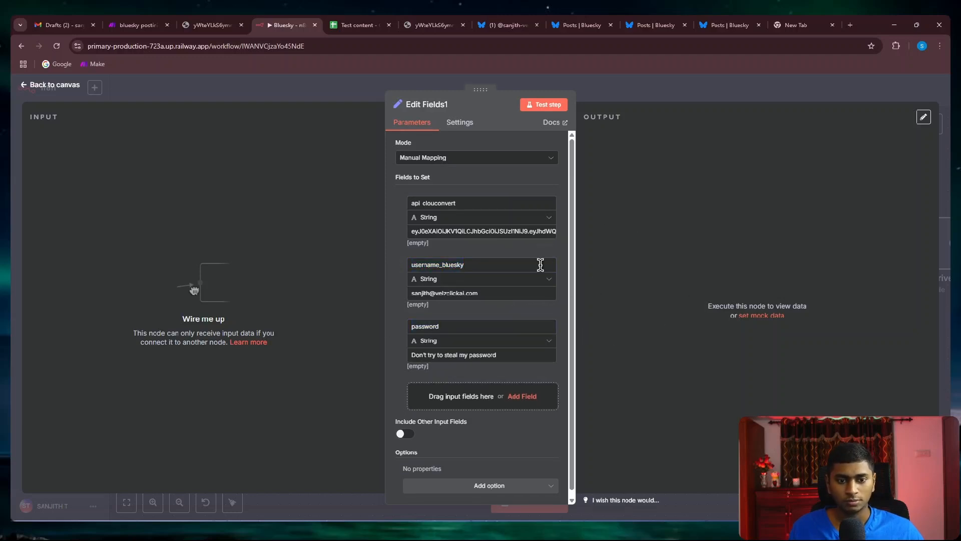
left_click(643, 99)
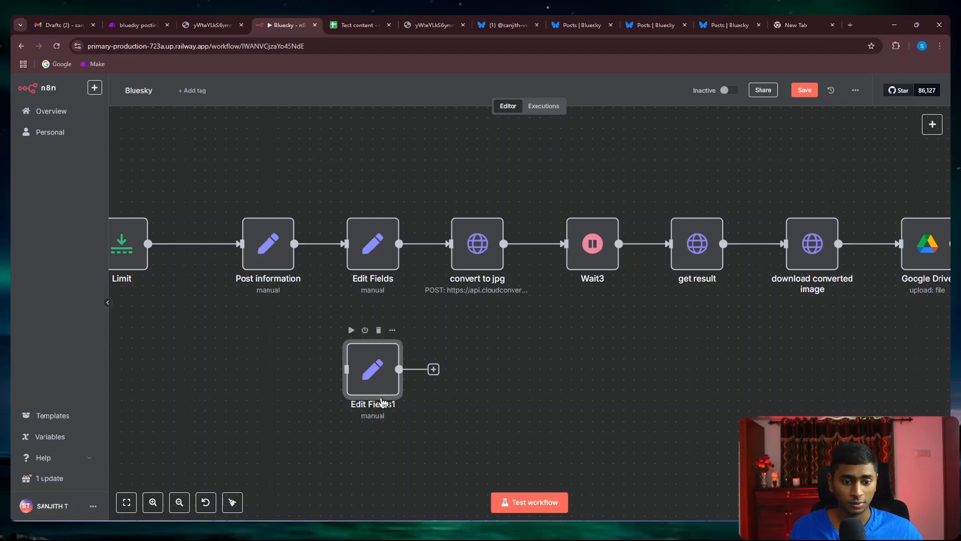
- Move Edit Fields1 slightly closer to the Edit Fields node and recheck its password field
left_click_drag(376, 357, 375, 346)
double_click(375, 364)
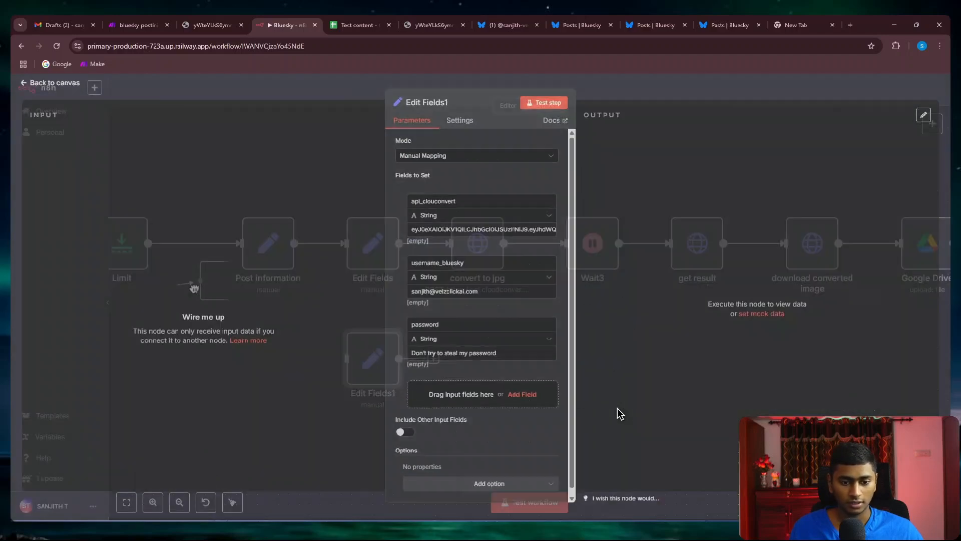
triple_click(453, 355)
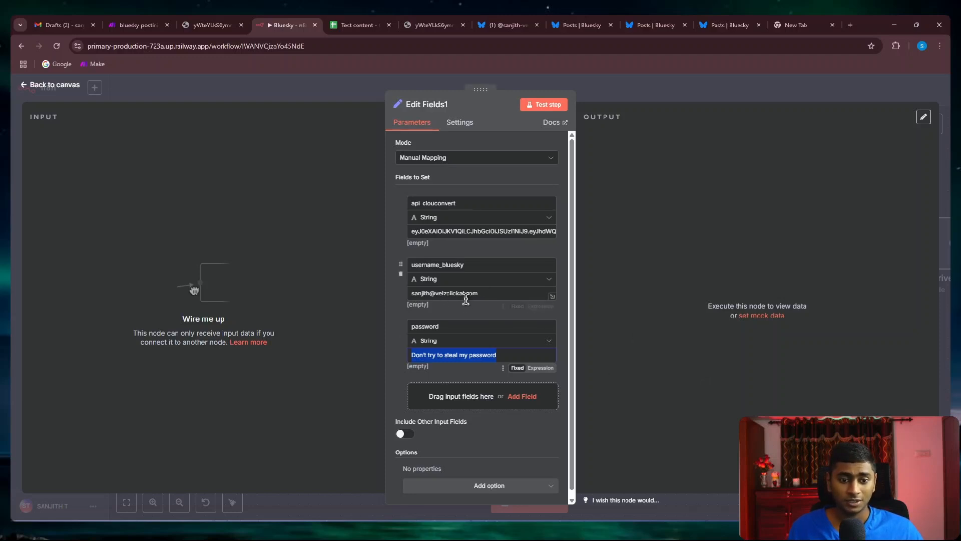
left_click(611, 199)
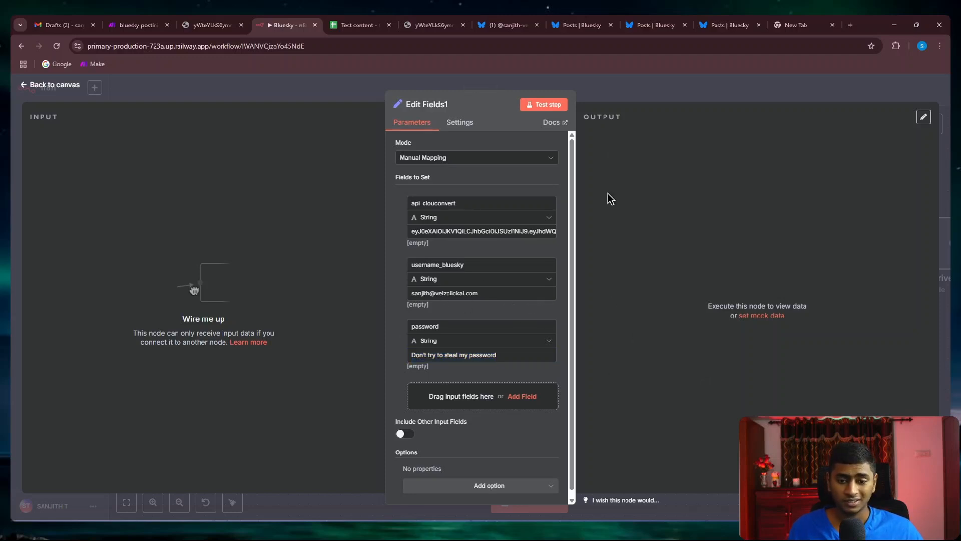
left_click(610, 99)
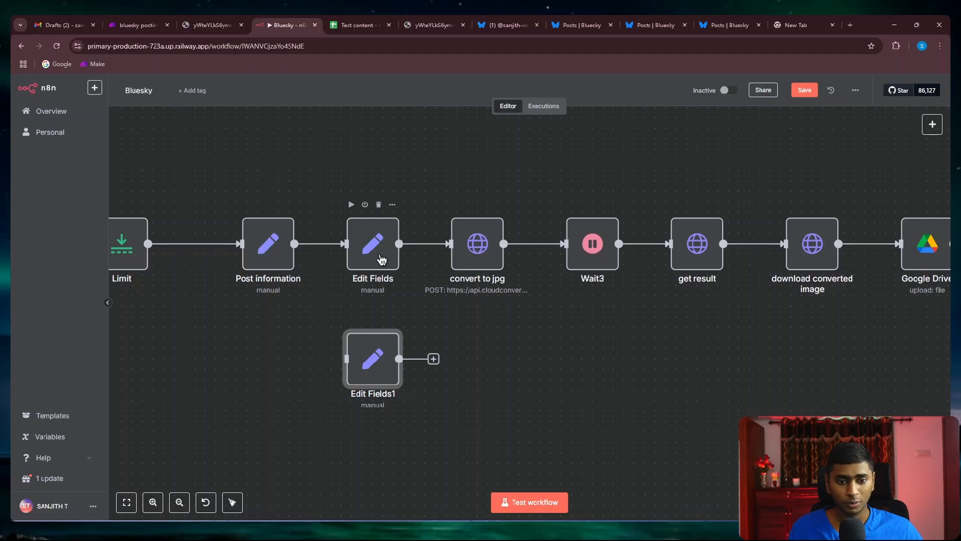
- Switch to the Make scenario, compare its Image conversion and CloudConvert modules with the n8n nodes, and return to n8n
left_click(604, 349)
left_click_drag(604, 358, 521, 400)
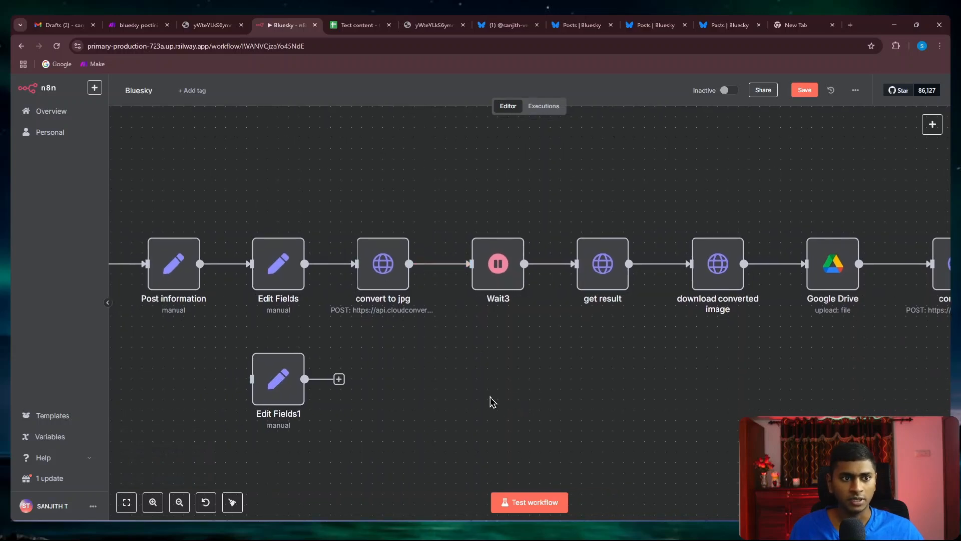
left_click(142, 28)
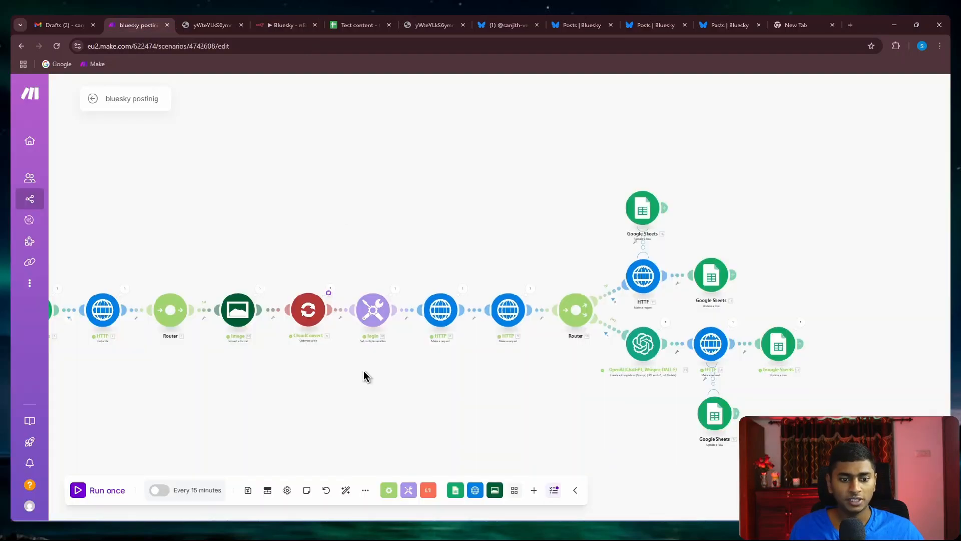
scroll(365, 376, "up", 5)
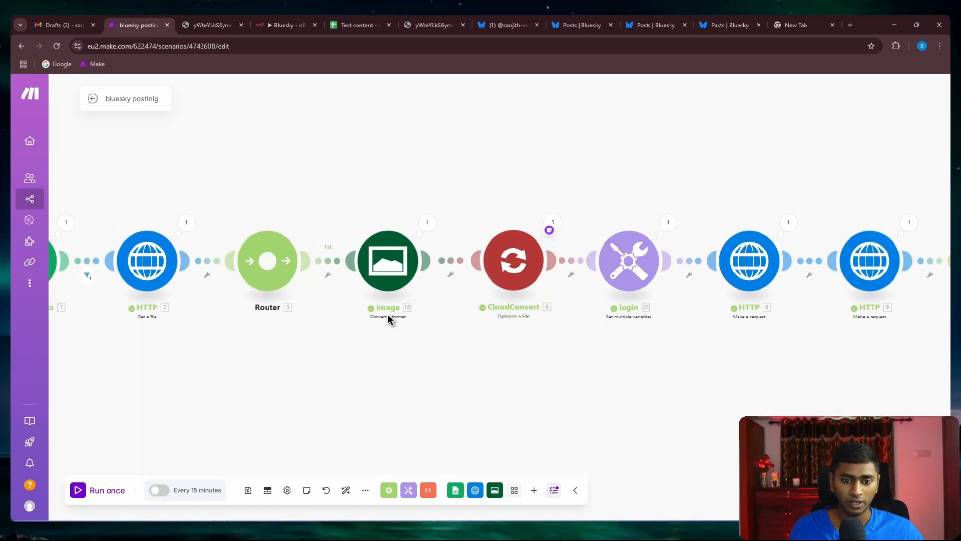
scroll(390, 336, "up", 2)
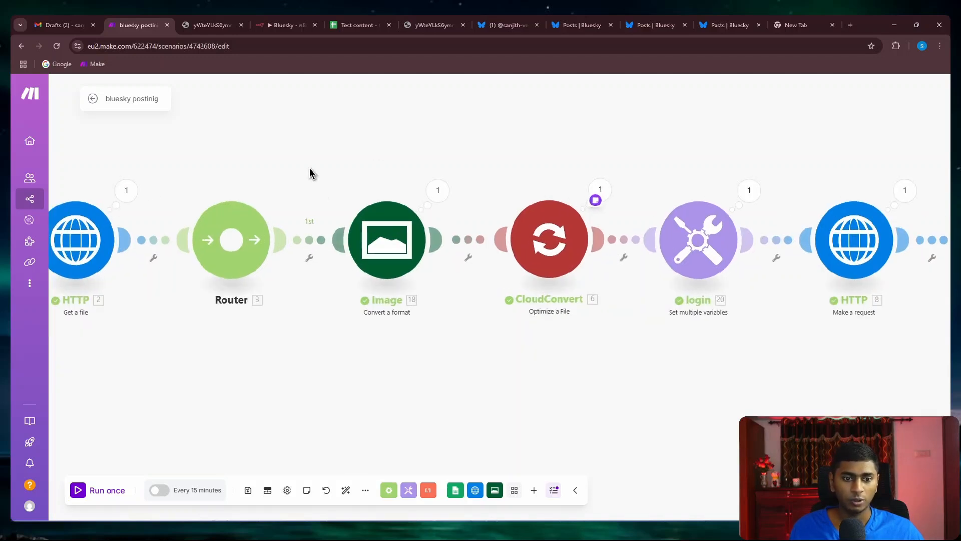
left_click_drag(311, 171, 460, 340)
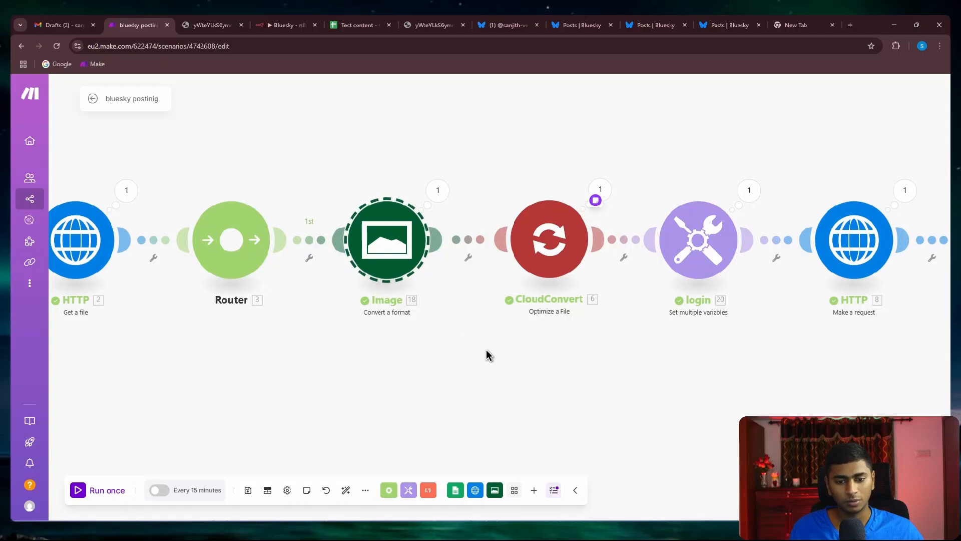
left_click_drag(540, 365, 481, 349)
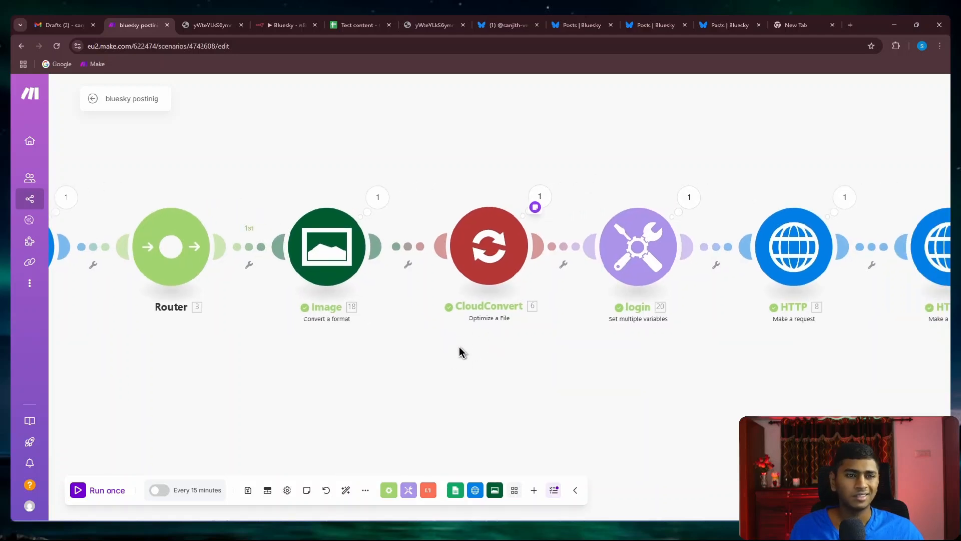
left_click(287, 26)
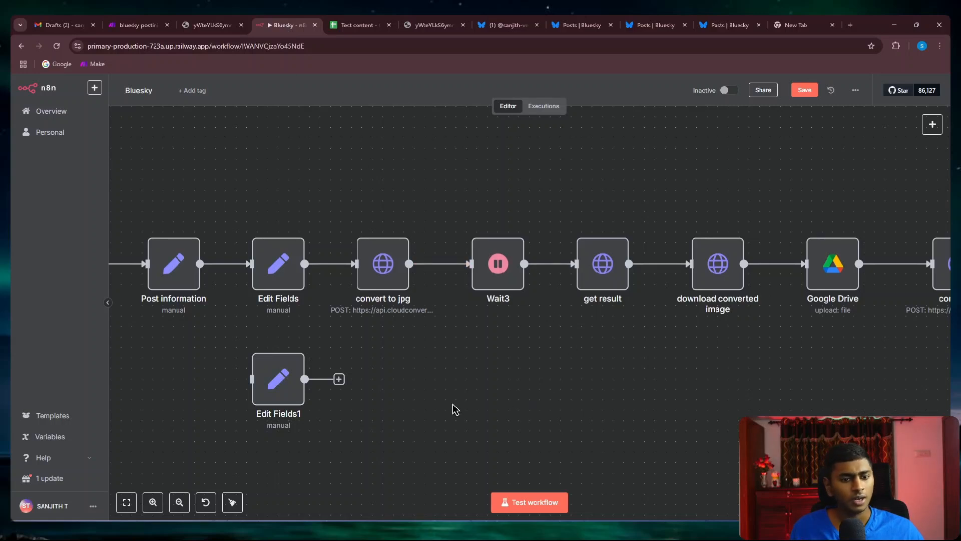
- Examine the convert to jpg node's request method, URL, headers and body settings, and return to the canvas
left_click_drag(455, 410, 521, 412)
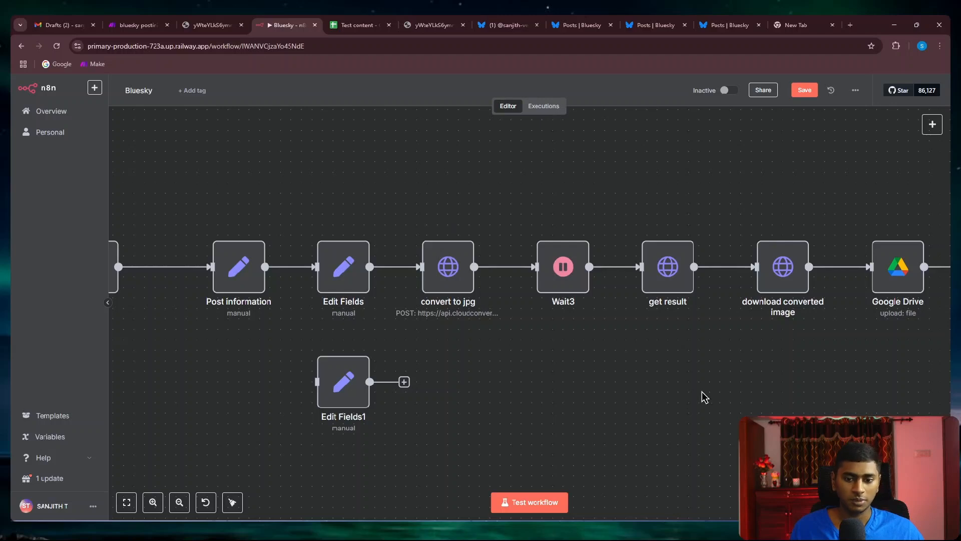
left_click_drag(736, 403, 556, 403)
scroll(518, 403, "left", 5)
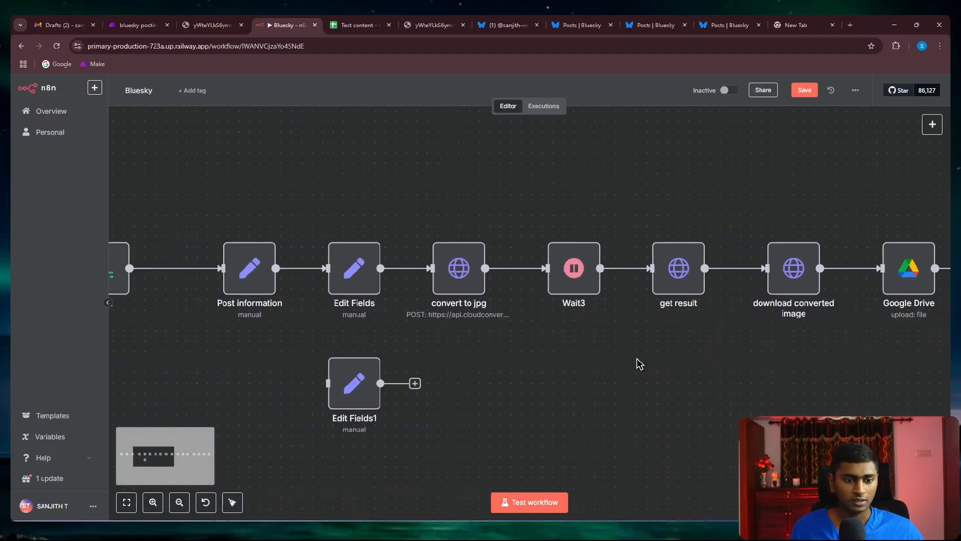
double_click(453, 273)
scroll(476, 255, "down", 6)
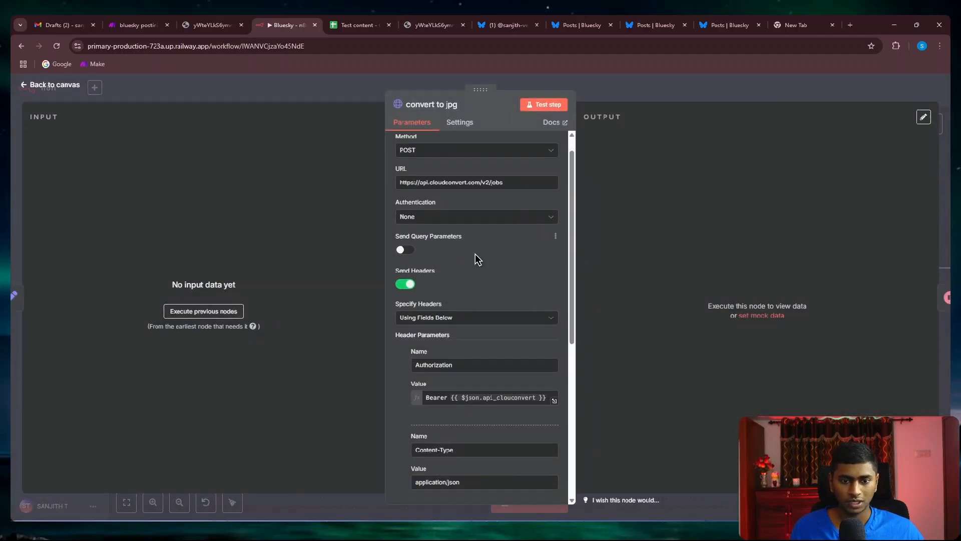
scroll(476, 336, "up", 5)
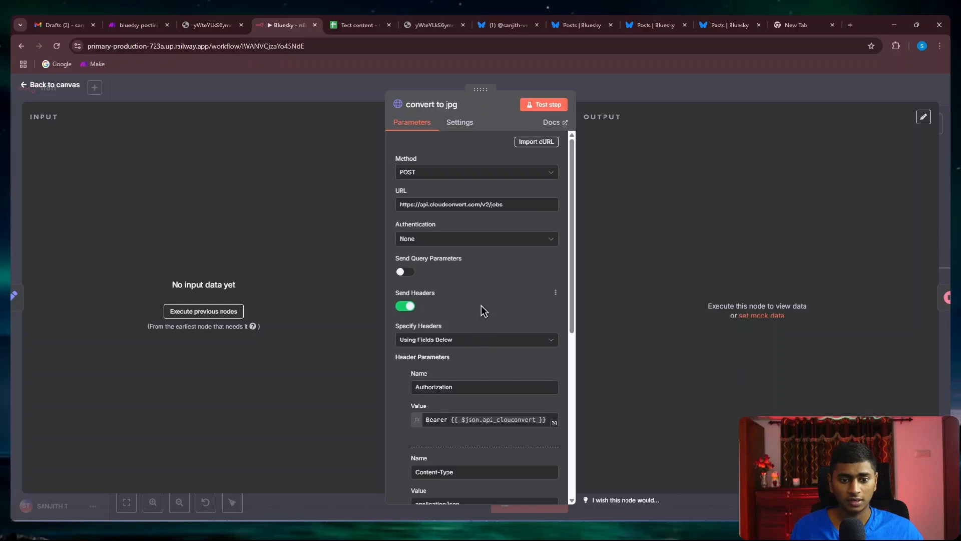
scroll(476, 336, "down", 6)
scroll(478, 341, "up", 7)
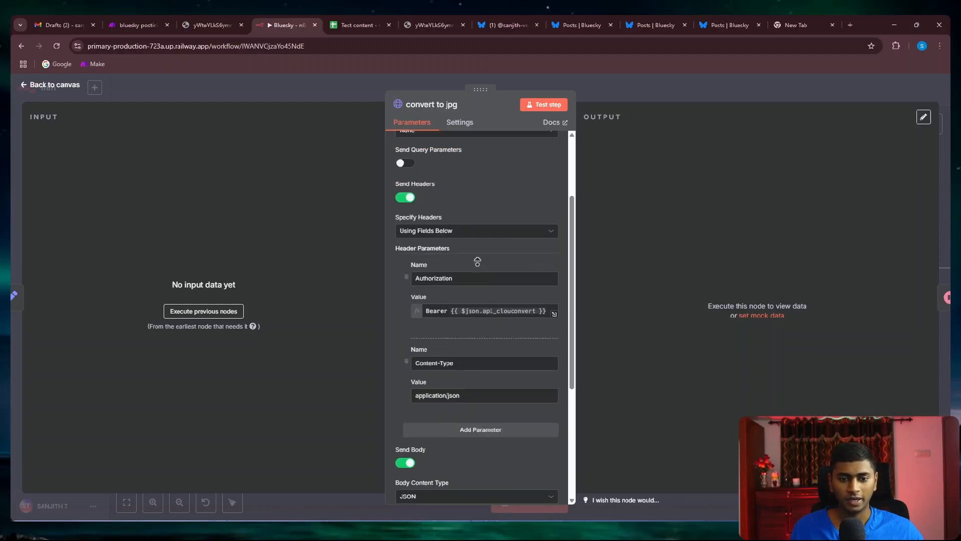
scroll(477, 280, "down", 2)
scroll(477, 313, "up", 3)
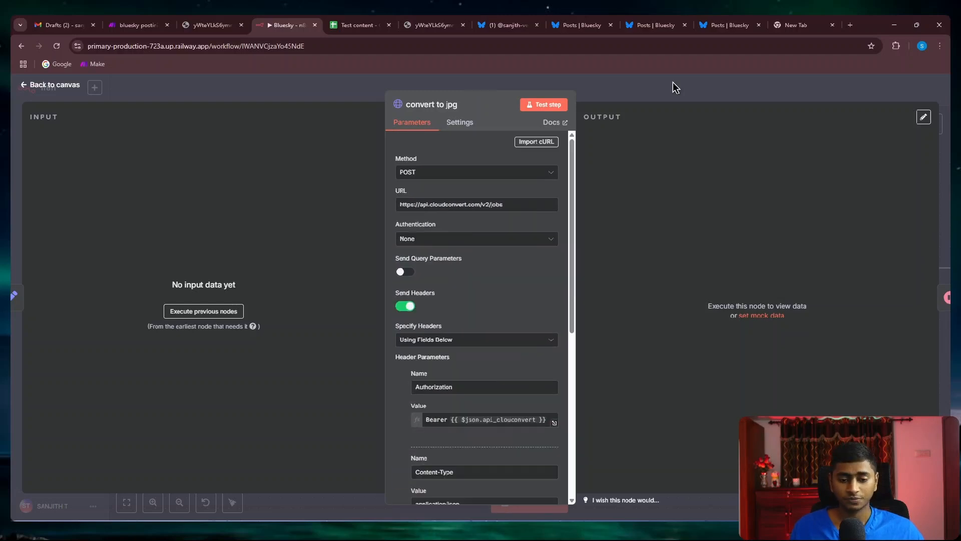
left_click(671, 86)
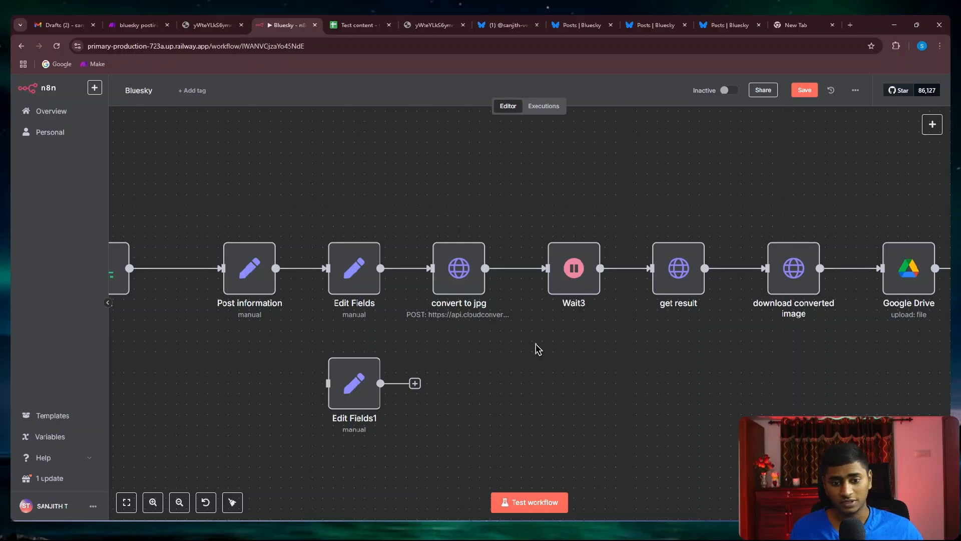
- Reopen the convert to jpg node and review its CloudConvert job request parameters again
double_click(463, 279)
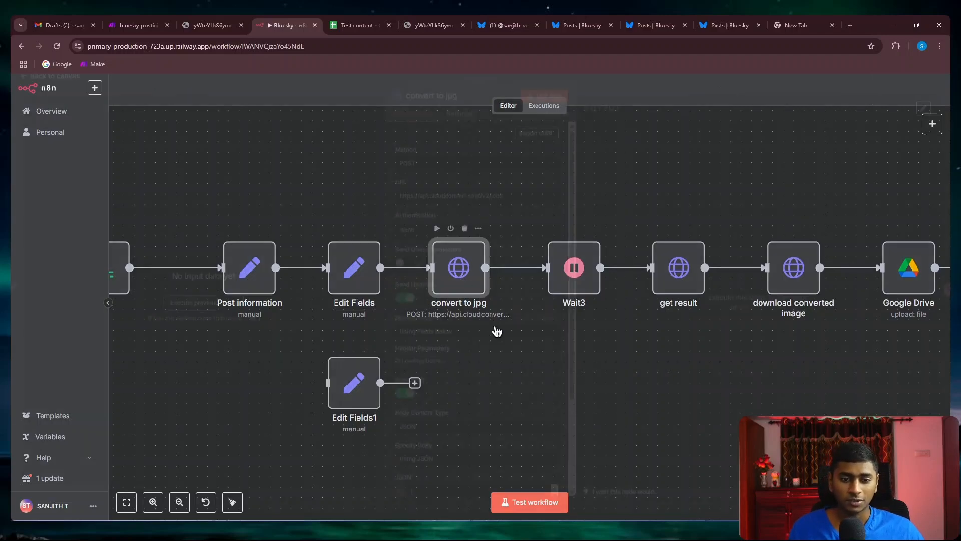
scroll(483, 304, "down", 5)
scroll(487, 303, "up", 5)
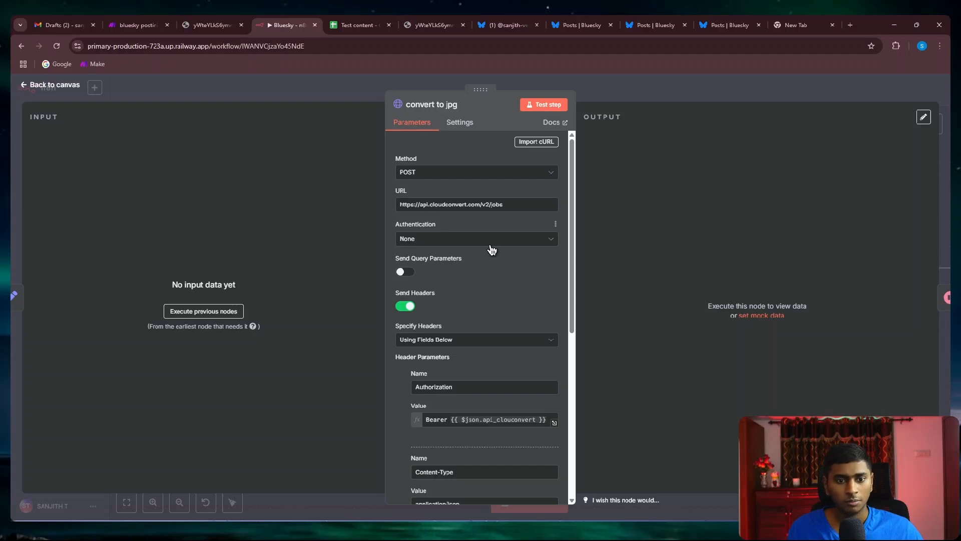
- Examine the request URL in the convert to jpg node, focusing on its v2/jobs ending
left_click(592, 96)
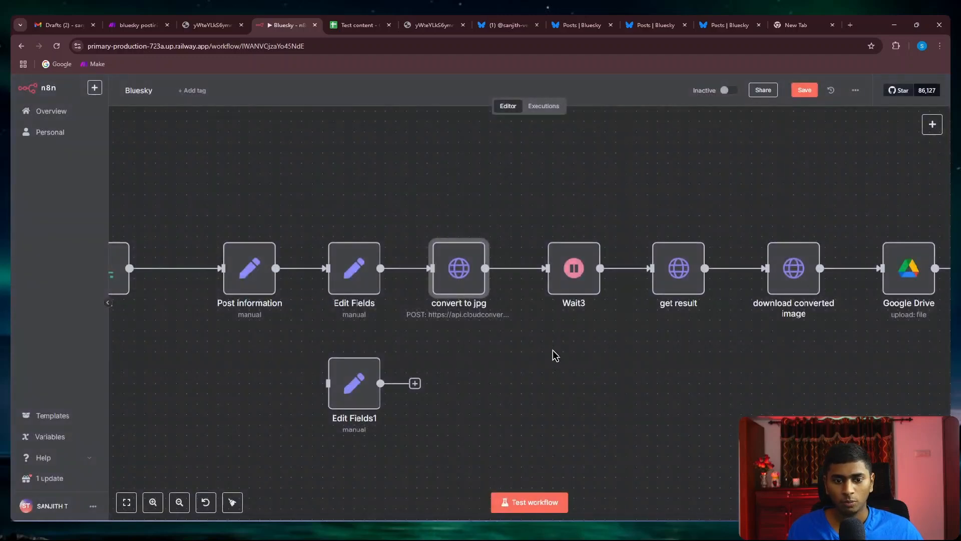
mouse_move(577, 379)
left_mouse_down()
mouse_move(504, 393)
mouse_move(577, 377)
left_mouse_up()
scroll(508, 370, "down", 3)
scroll(507, 370, "up", 4)
double_click(470, 271)
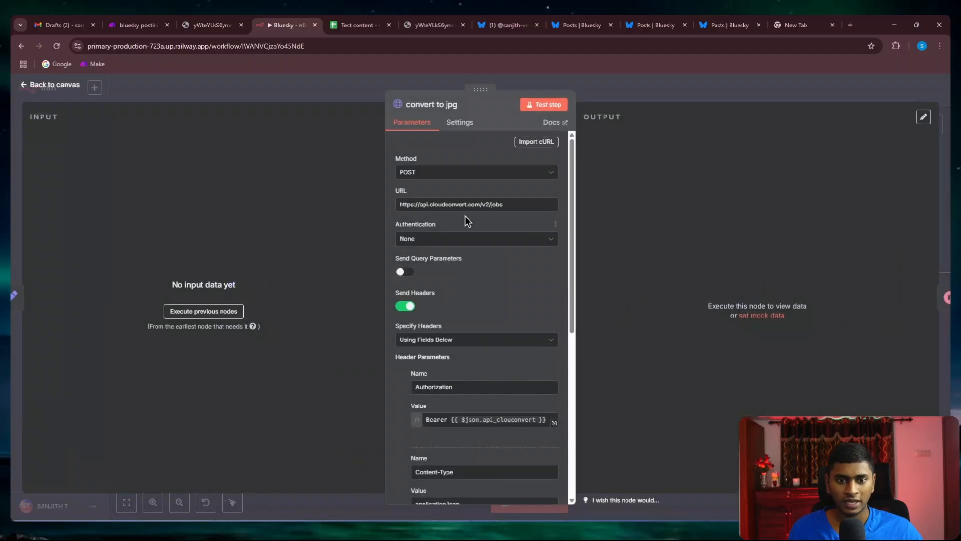
left_click_drag(480, 204, 509, 205)
left_click(541, 253)
left_click(658, 308)
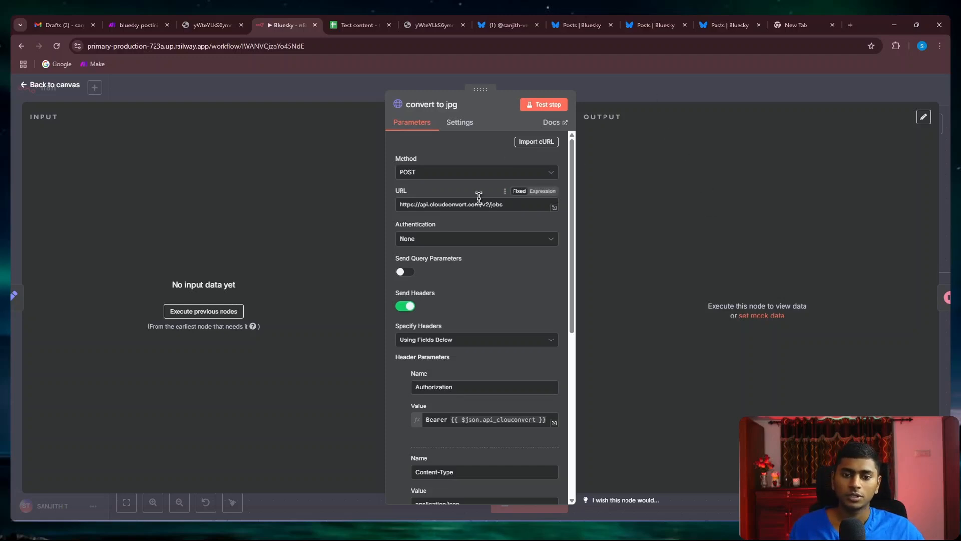
left_click_drag(480, 204, 502, 205)
left_click(521, 274)
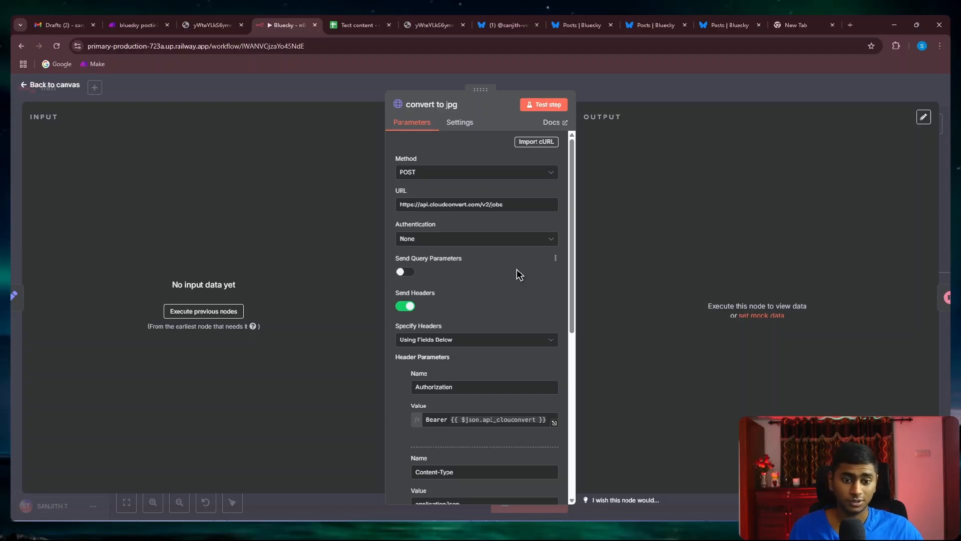
left_click_drag(502, 204, 481, 204)
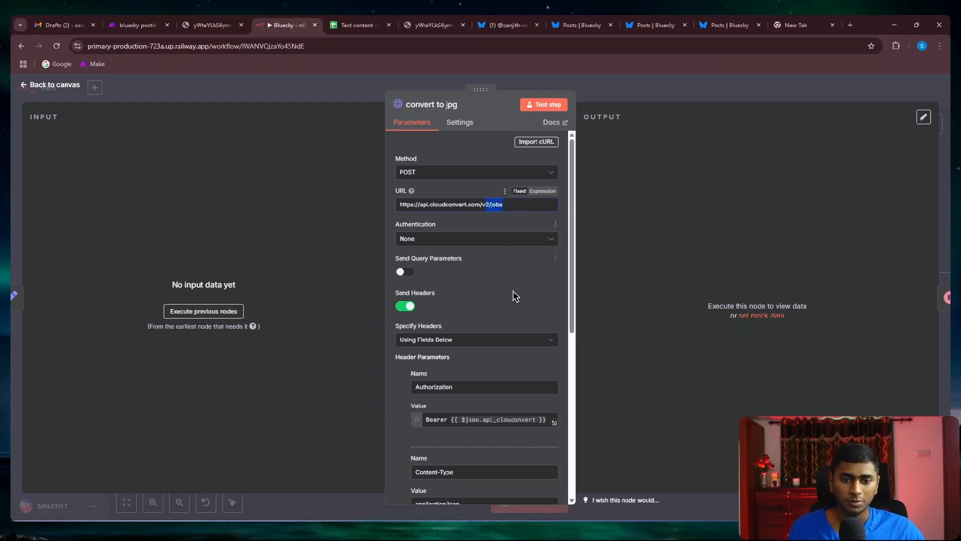
left_click(516, 297)
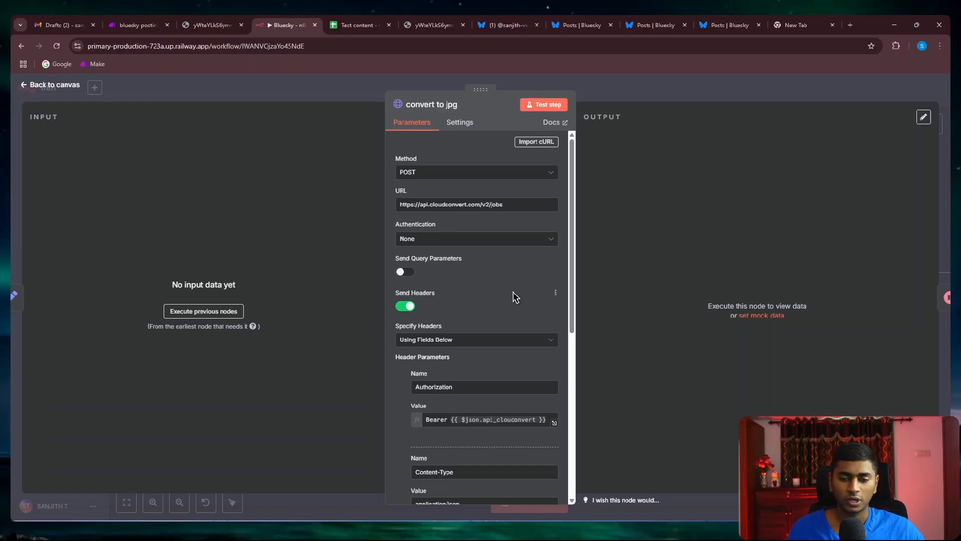
- Inspect the convert to jpg node's JSON body in the expanded expression editor, then return to the canvas
scroll(515, 297, "down", 6)
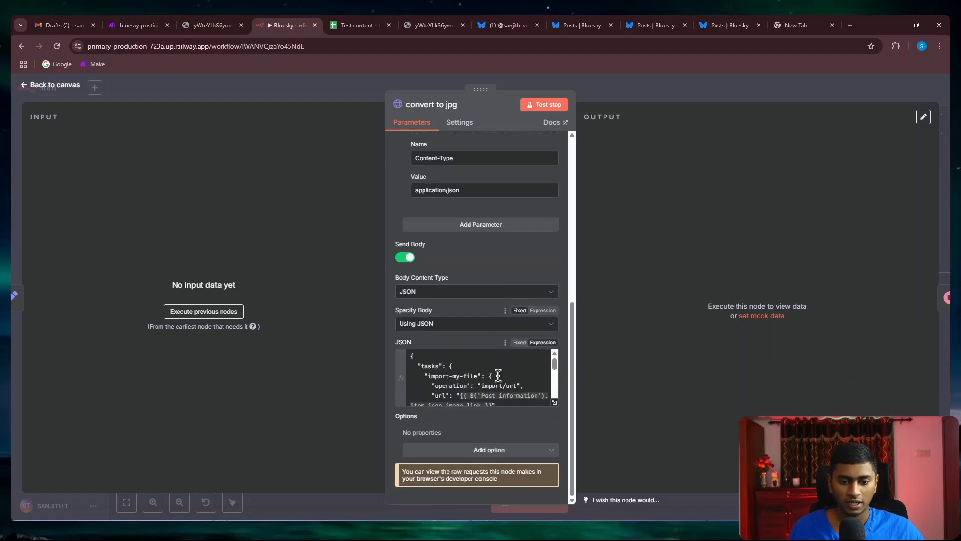
left_click(557, 407)
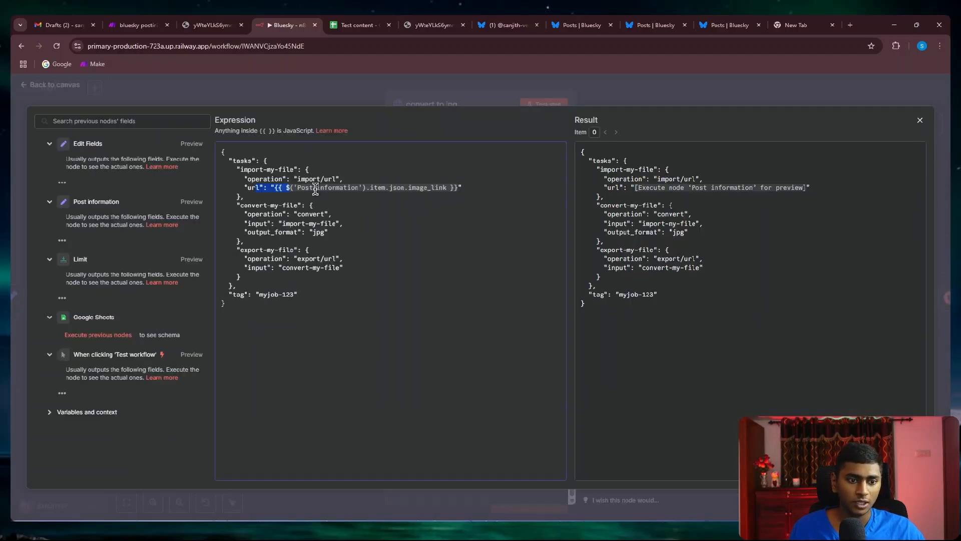
left_click_drag(283, 223, 331, 219)
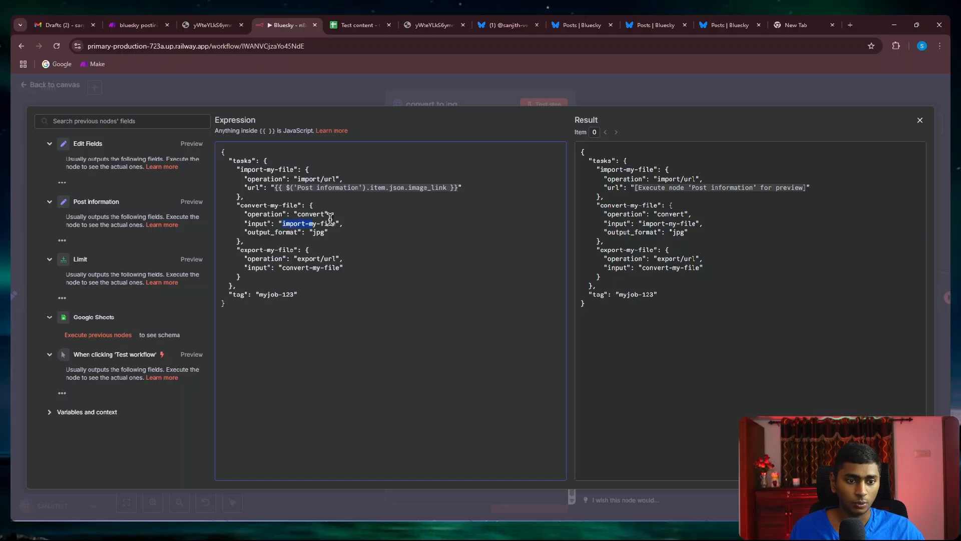
left_click(399, 257)
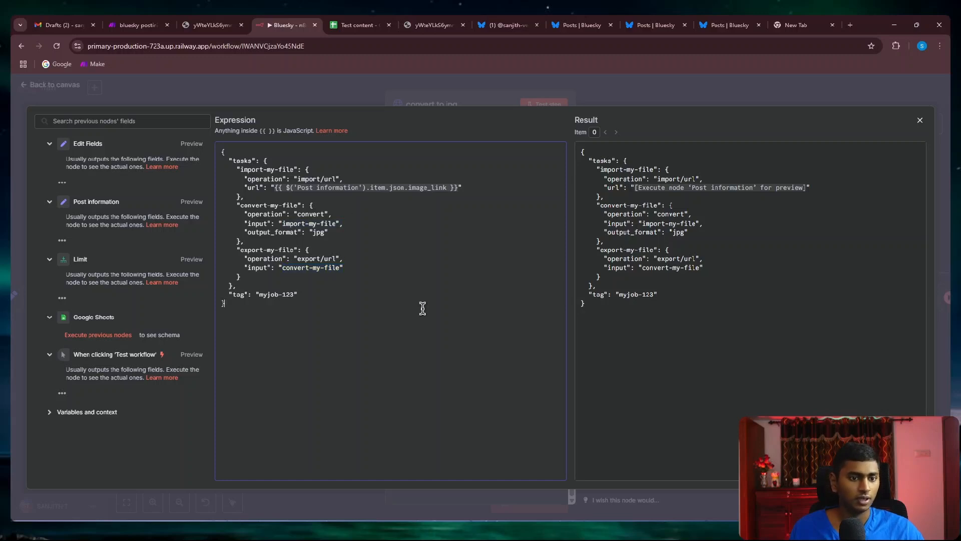
left_click(633, 93)
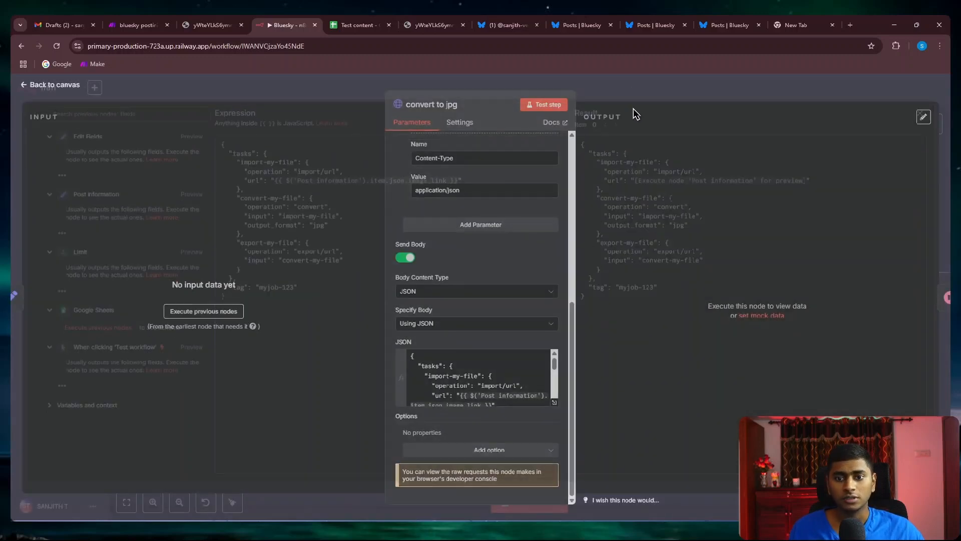
left_click(613, 85)
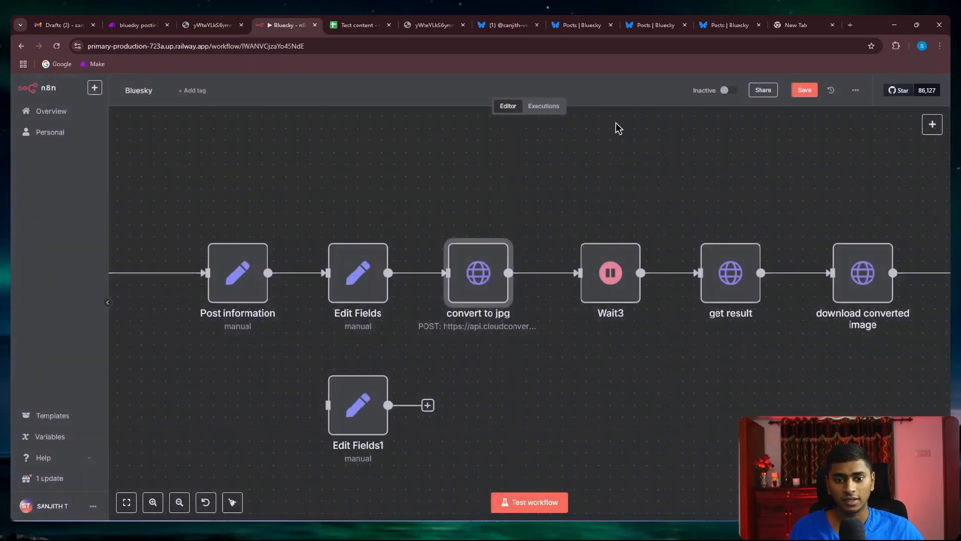
- Reopen the convert to jpg node's full JSON body and read its import, convert and export tasks before closing the node
double_click(476, 273)
scroll(539, 389, "down", 5)
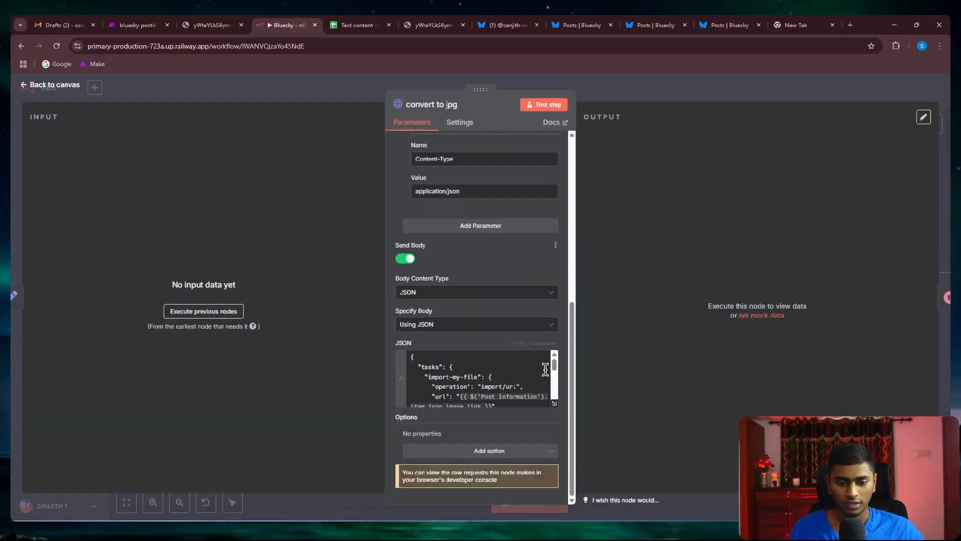
left_click(554, 403)
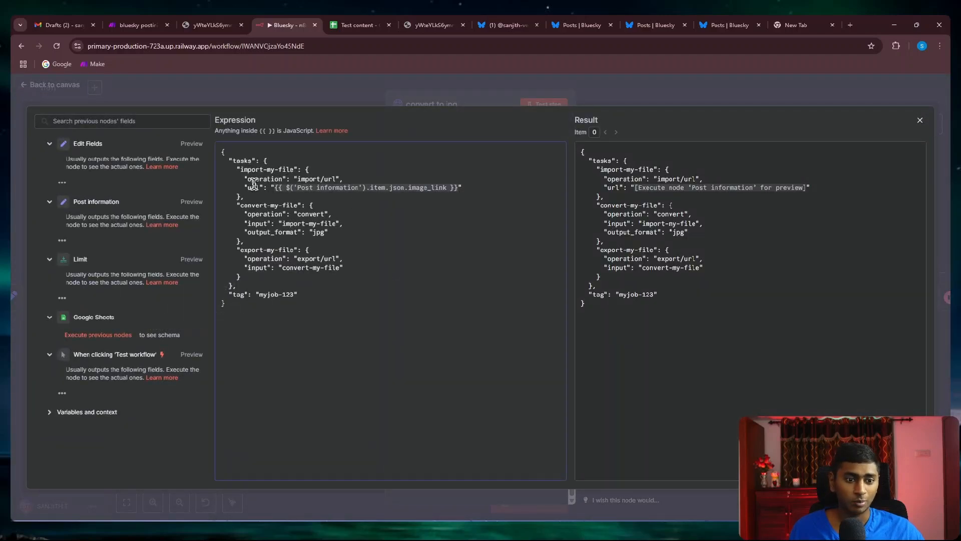
left_click(321, 244)
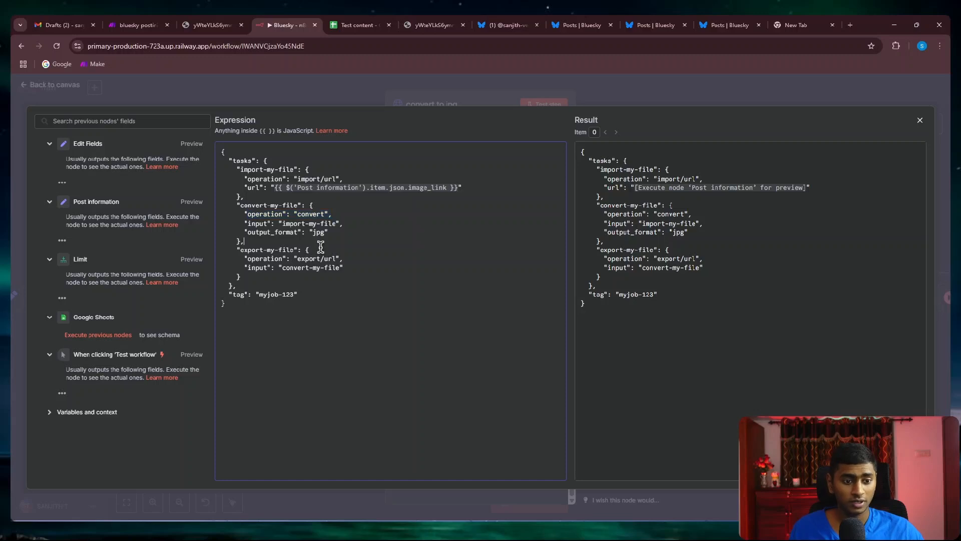
left_click_drag(248, 268, 304, 268)
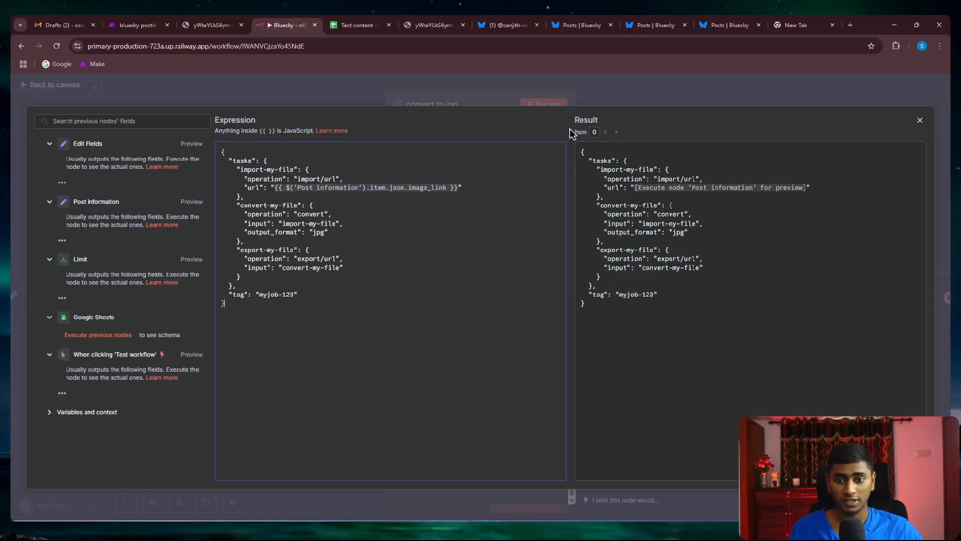
left_click(595, 98)
left_click(627, 96)
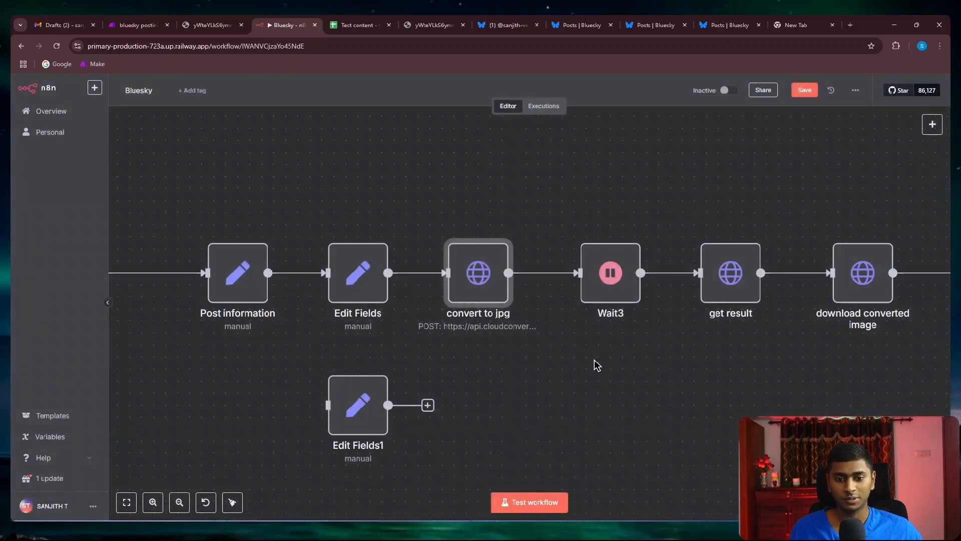
- Recheck the convert to jpg node's full request URL, headers and body settings, then close the node
left_click(603, 362)
left_click_drag(592, 351, 547, 349)
scroll(495, 331, "down", 3)
scroll(498, 294, "up", 3)
double_click(472, 295)
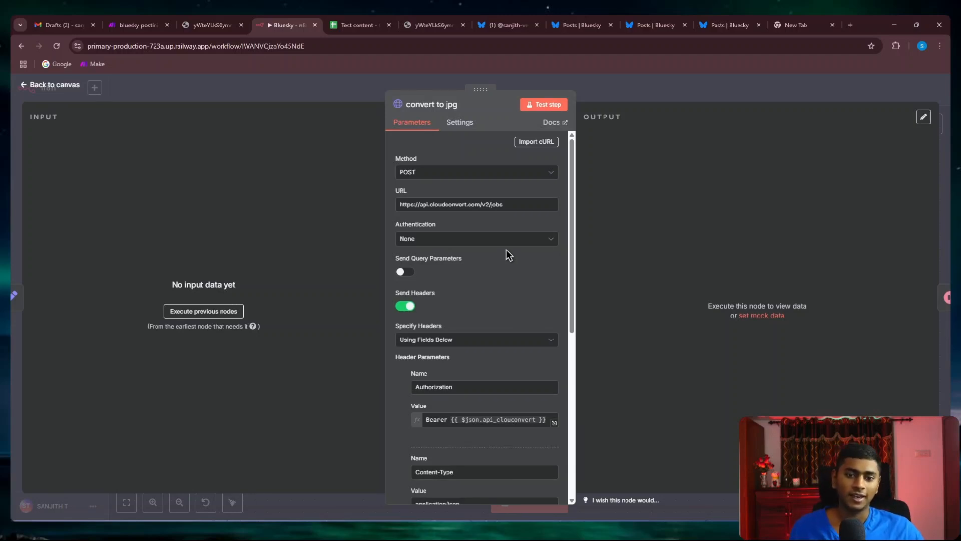
left_click_drag(506, 203, 399, 207)
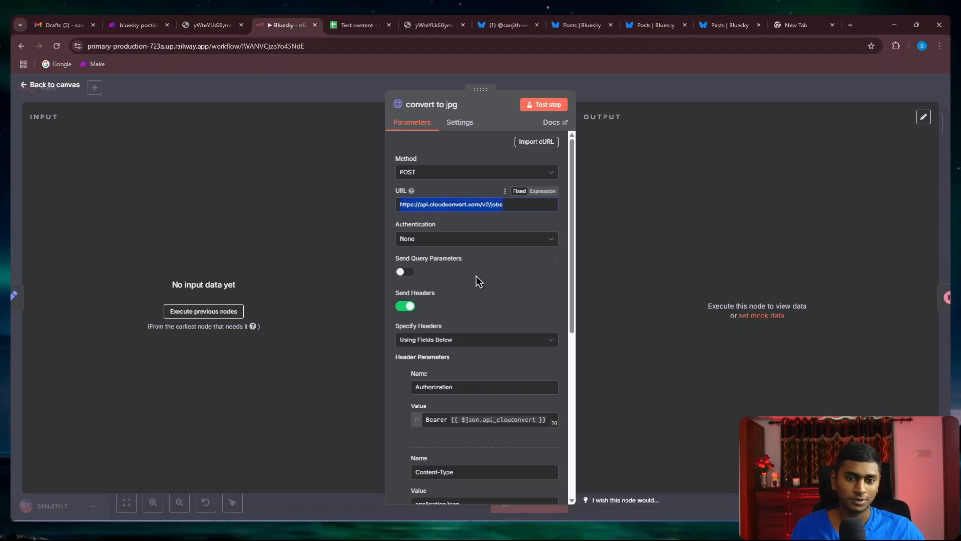
left_click(480, 279)
scroll(495, 284, "down", 7)
scroll(520, 388, "down", 2)
scroll(524, 392, "up", 3)
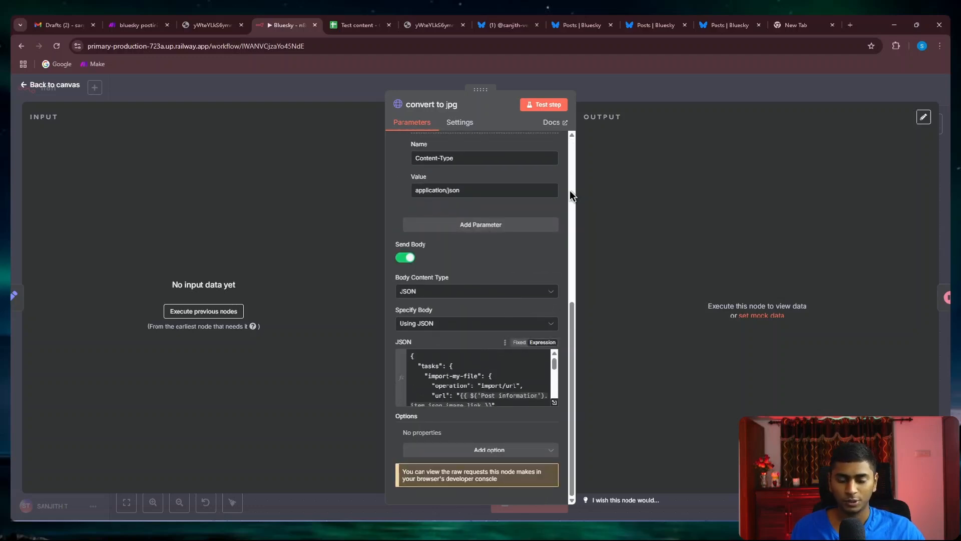
left_click(625, 93)
scroll(579, 354, "down", 2)
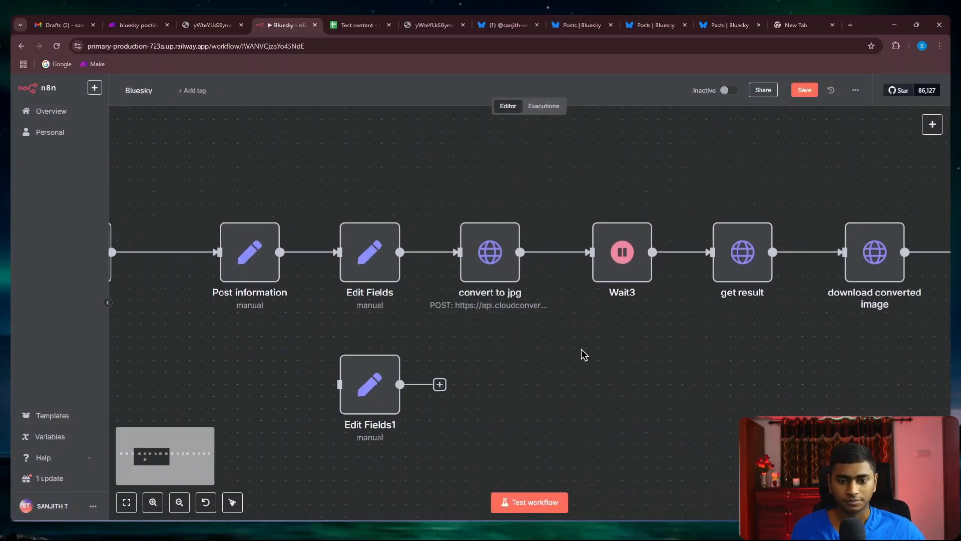
scroll(521, 354, "right", 3)
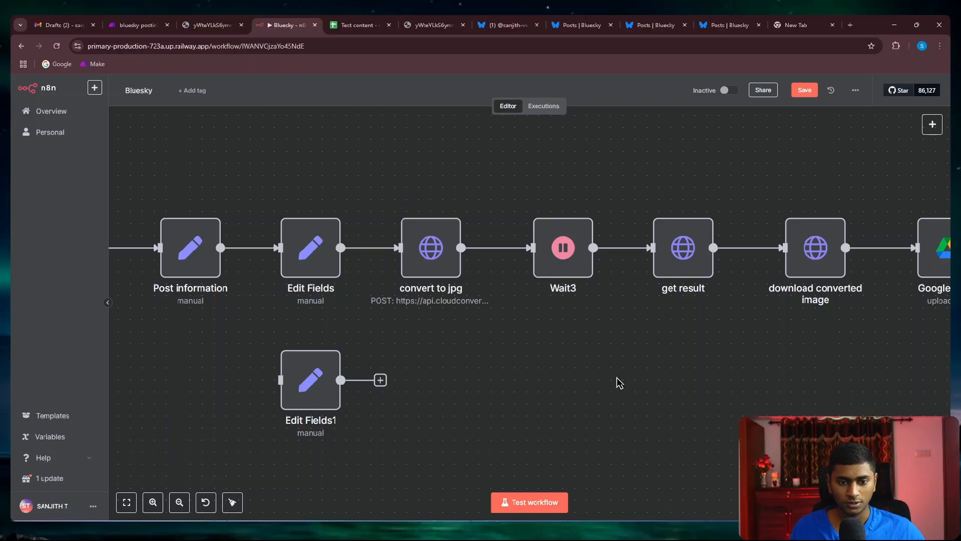
scroll(648, 396, "right", 3)
scroll(488, 367, "left", 3)
scroll(488, 367, "up", 1)
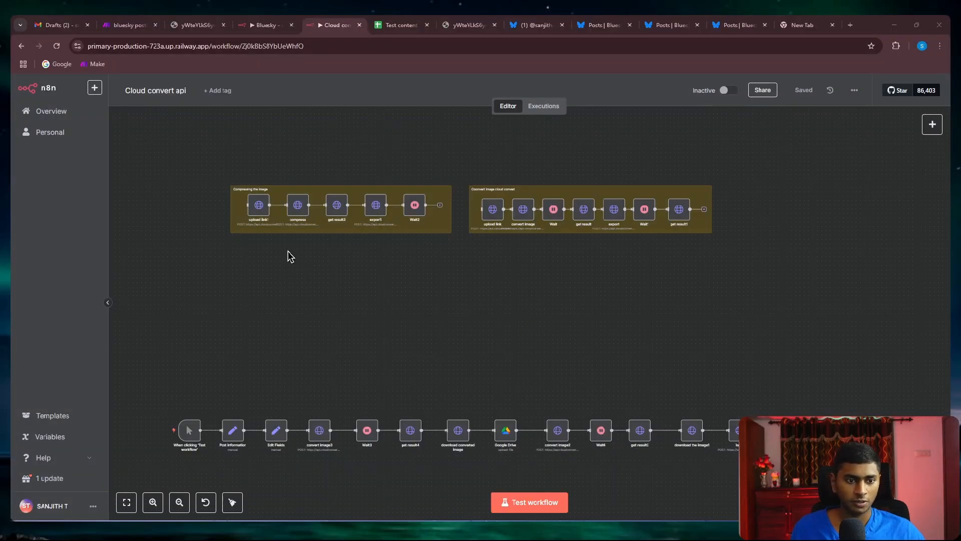
- Examine the image compression and image conversion node groups in the Cloud convert api workflow
left_click_drag(279, 229, 360, 304)
scroll(359, 301, "up", 7)
left_click_drag(510, 389, 441, 388)
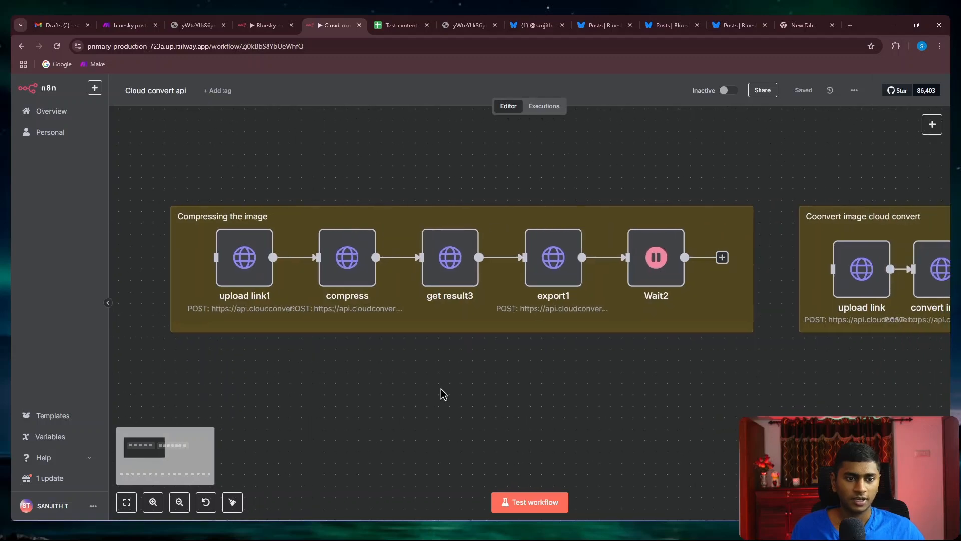
scroll(506, 396, "down", 4)
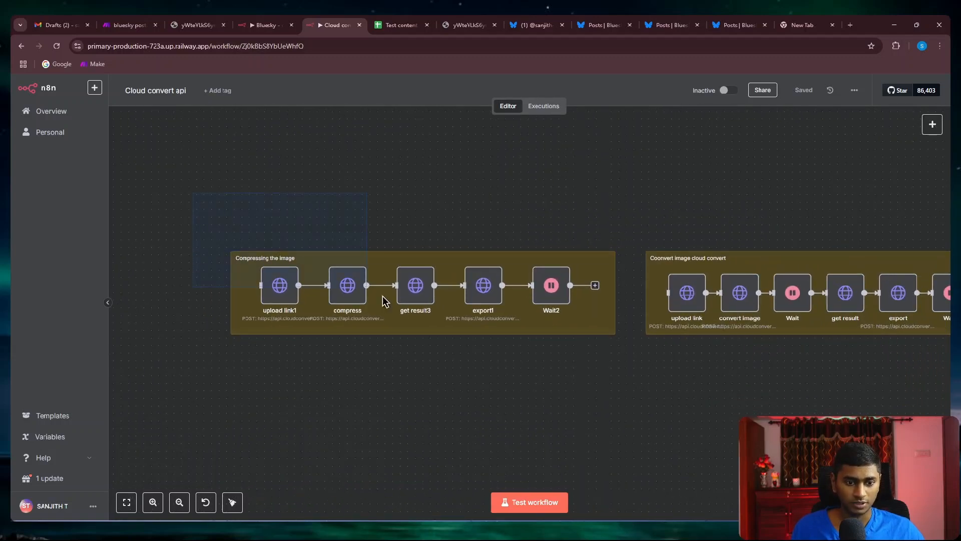
left_click_drag(632, 412, 288, 387)
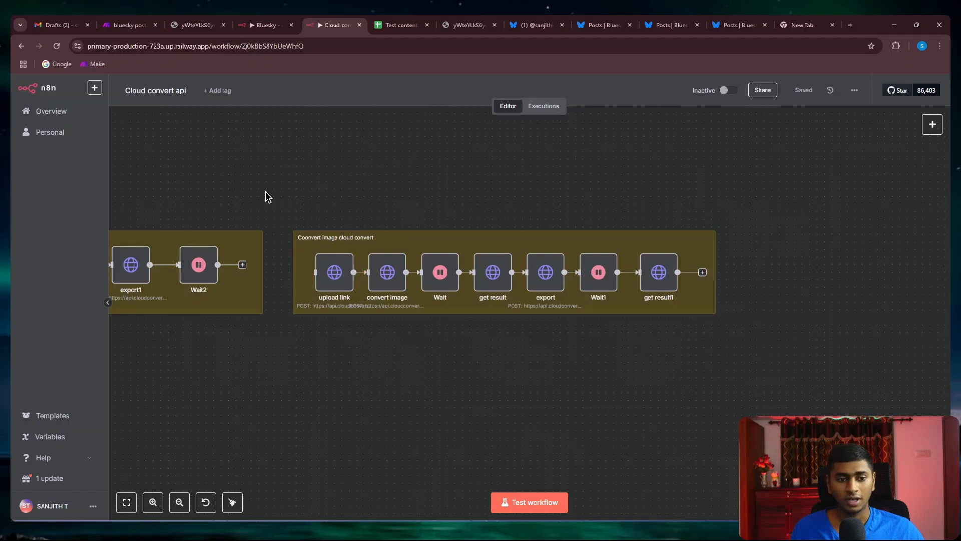
left_click_drag(264, 193, 775, 382)
left_click(774, 383)
left_click_drag(529, 424, 599, 368)
- Look over the long node chain starting from the manual trigger beneath the two groups in the Cloud convert api workflow
scroll(700, 314, "down", 10)
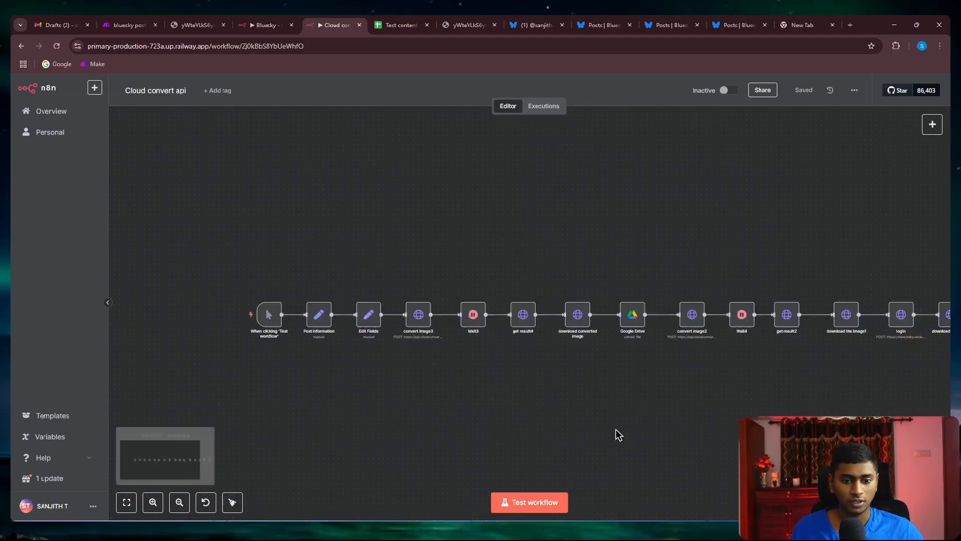
left_click_drag(625, 420, 435, 393)
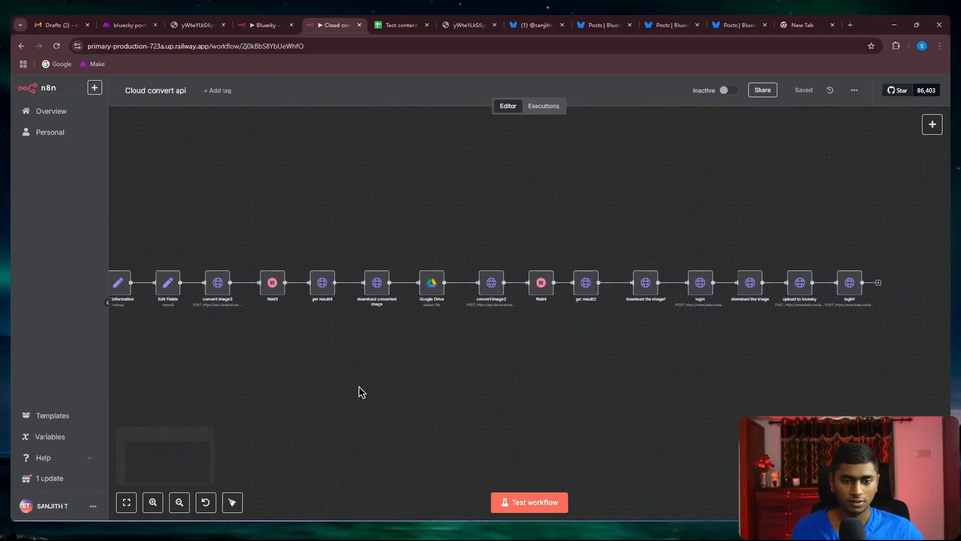
left_click_drag(358, 391, 474, 397)
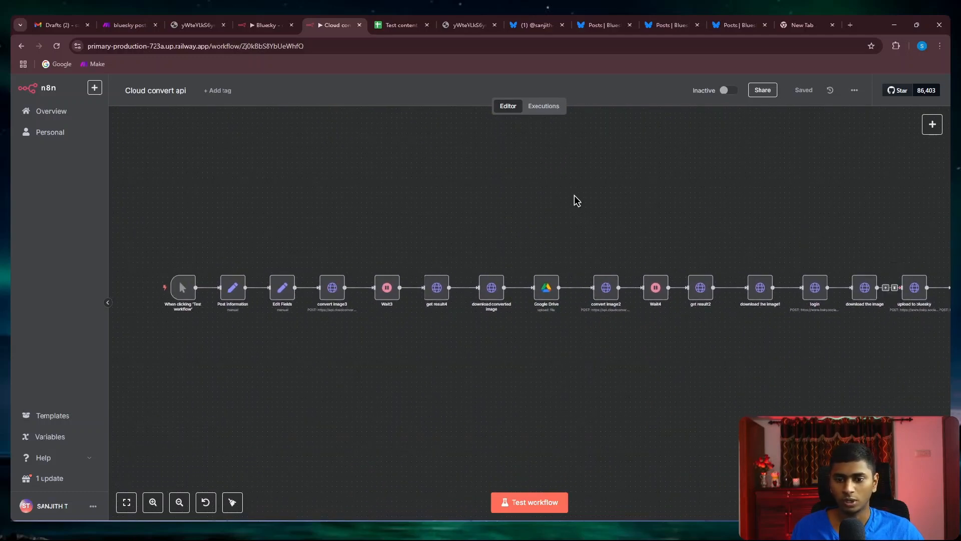
left_click_drag(574, 199, 622, 359)
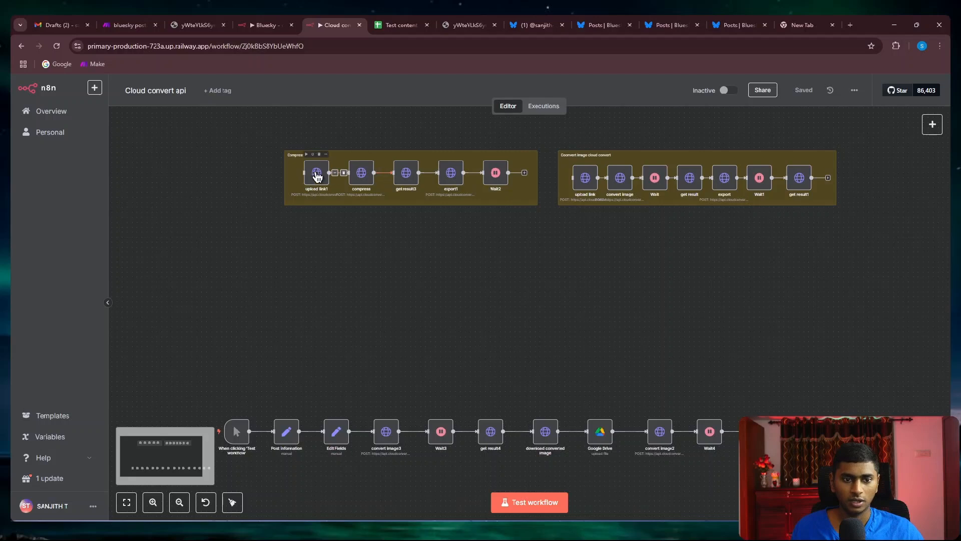
- Compare the compression and conversion groups with the main chain, then switch back to the Bluesky workflow
scroll(529, 350, "right", 4)
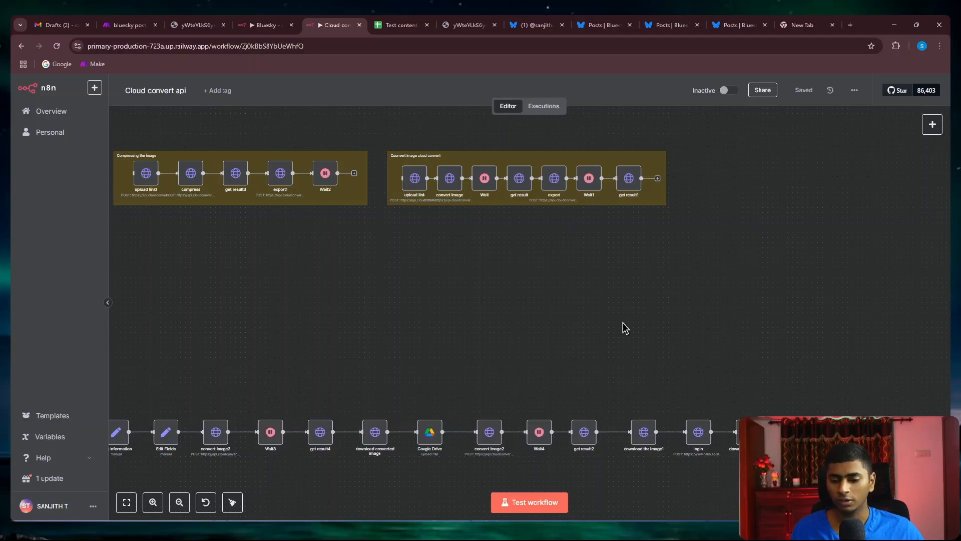
left_click_drag(591, 326, 706, 294)
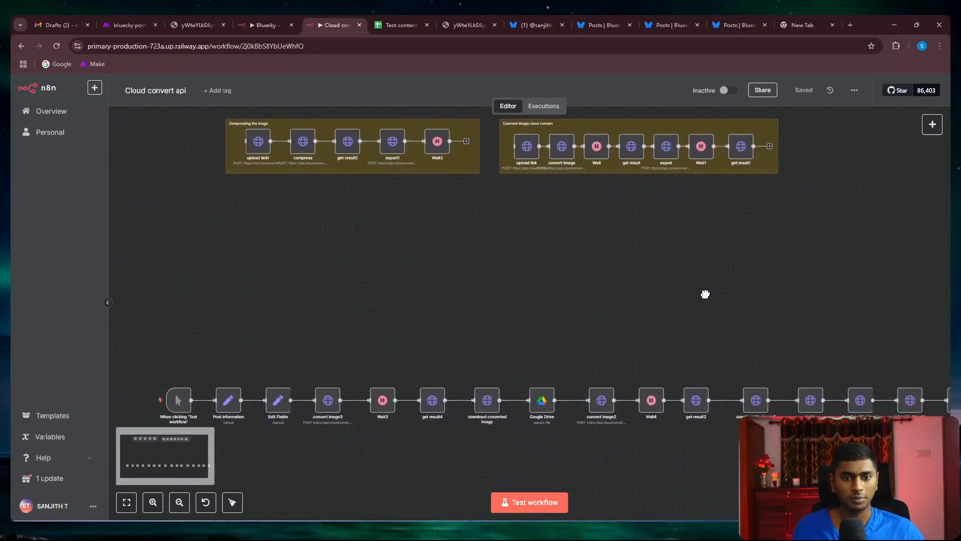
scroll(440, 266, "up", 3)
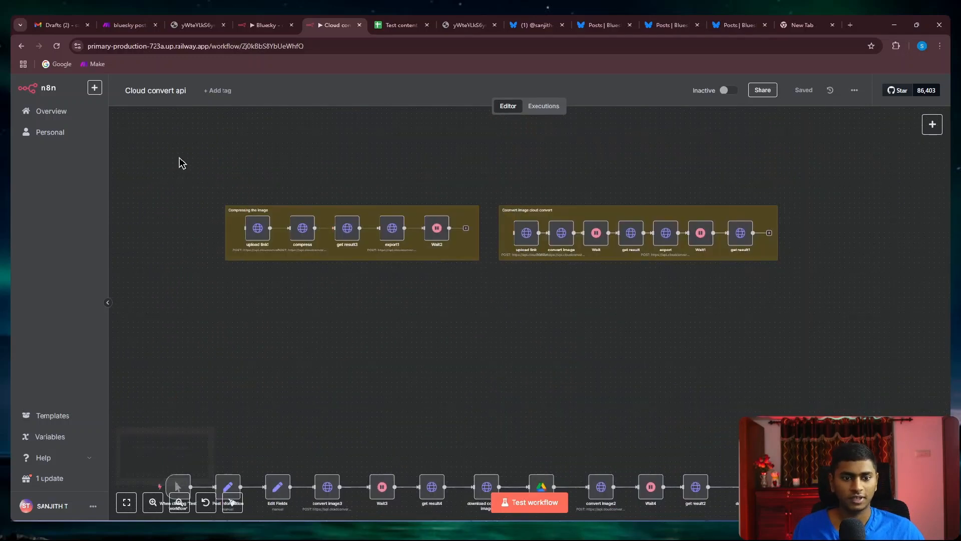
left_click_drag(331, 236, 454, 306)
left_click(524, 336)
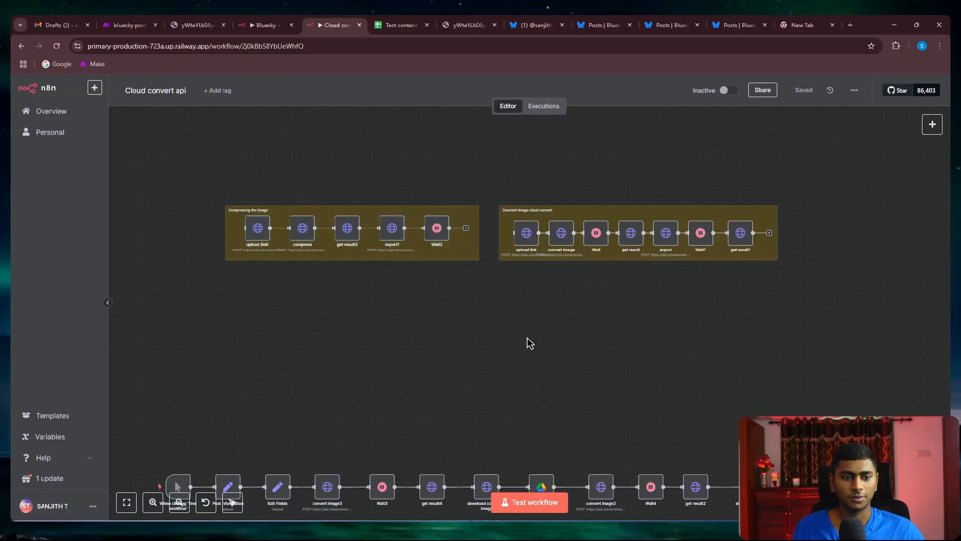
left_click(266, 26)
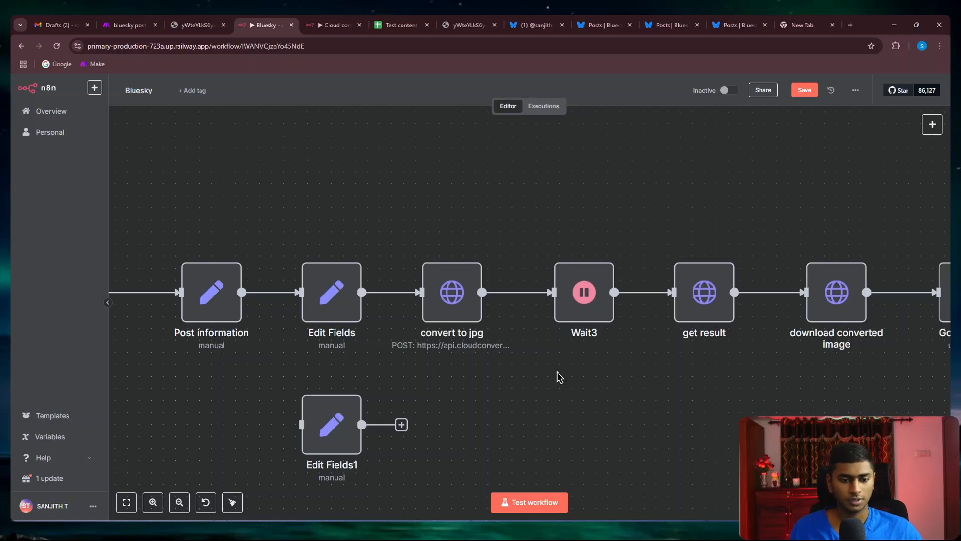
- Review the request method and URL of the download converted image node in the Bluesky workflow, then close the node
scroll(551, 395, "down", 3)
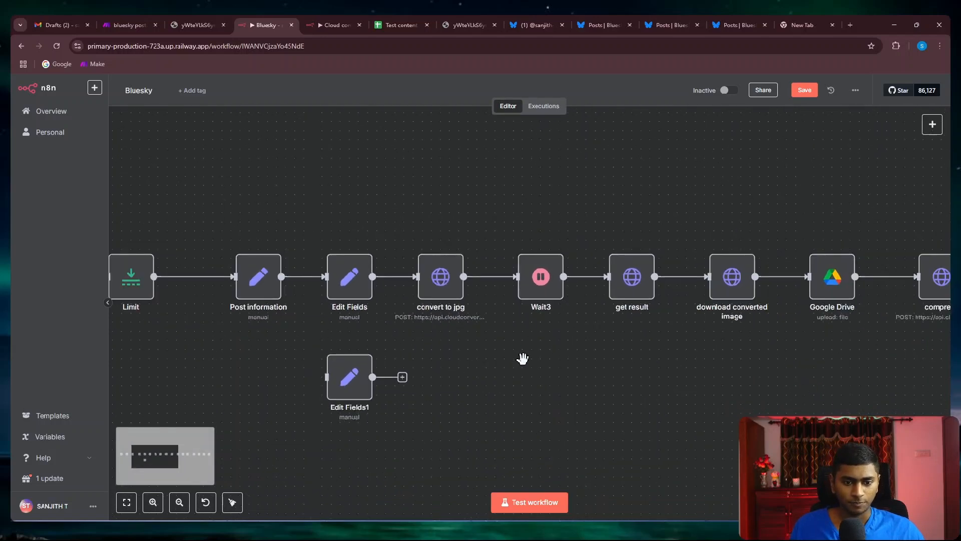
scroll(440, 280, "up", 2)
scroll(551, 401, "right", 3)
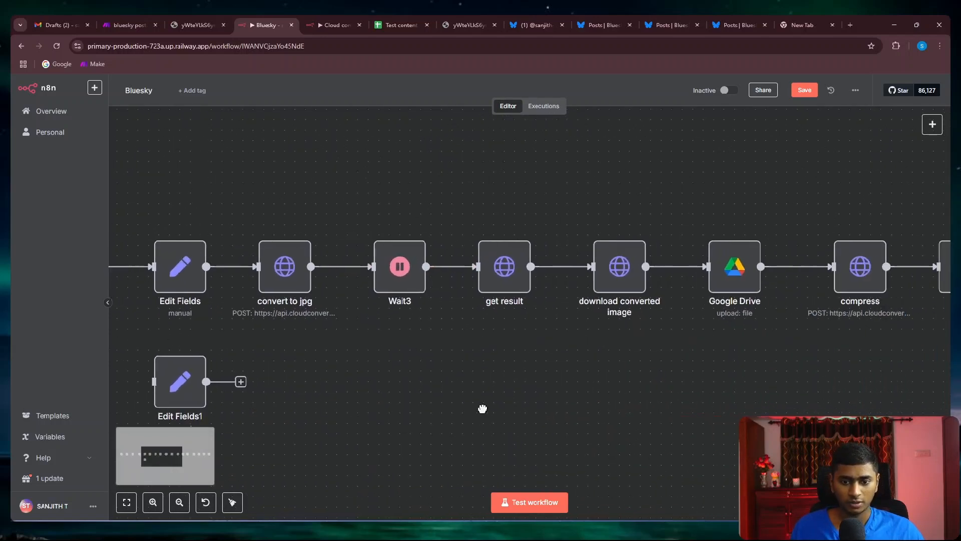
scroll(560, 371, "right", 3)
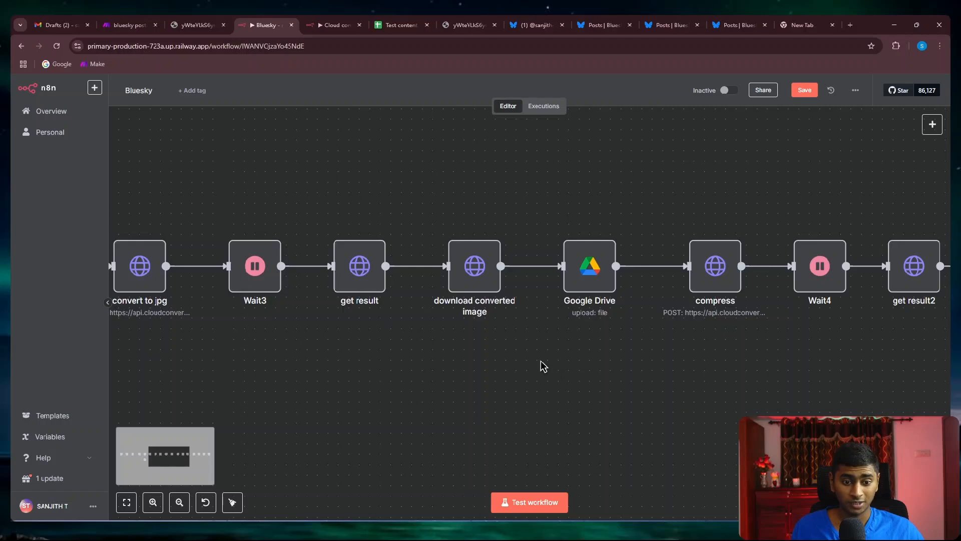
scroll(579, 390, "right", 2)
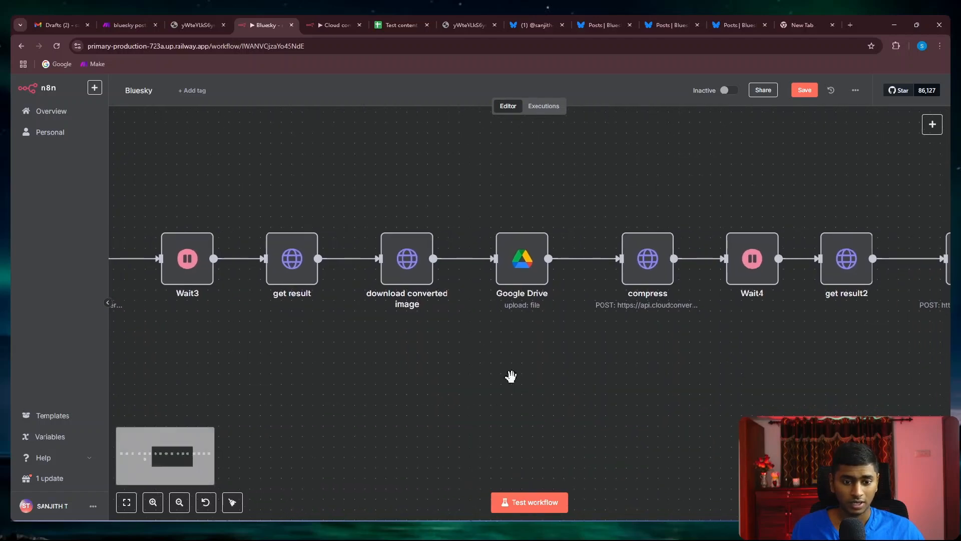
double_click(407, 256)
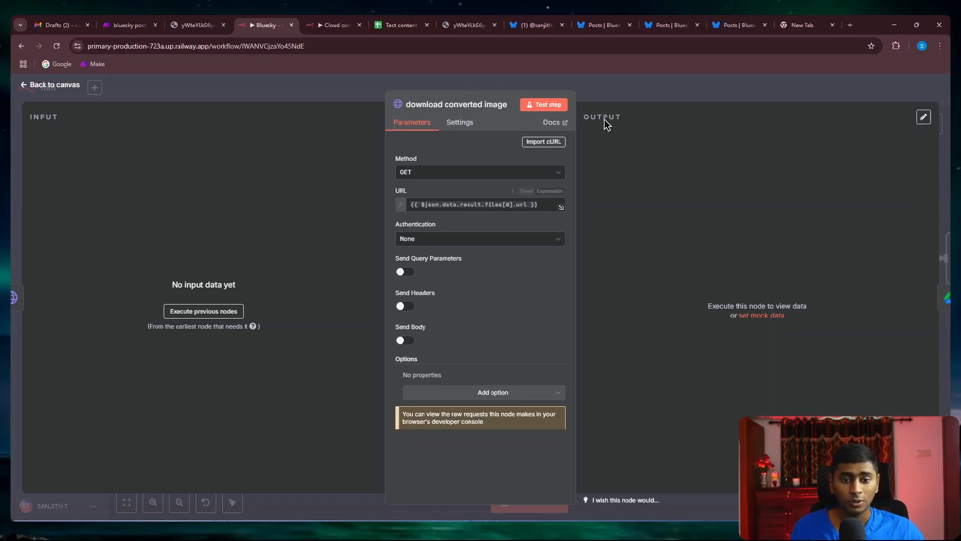
left_click(621, 95)
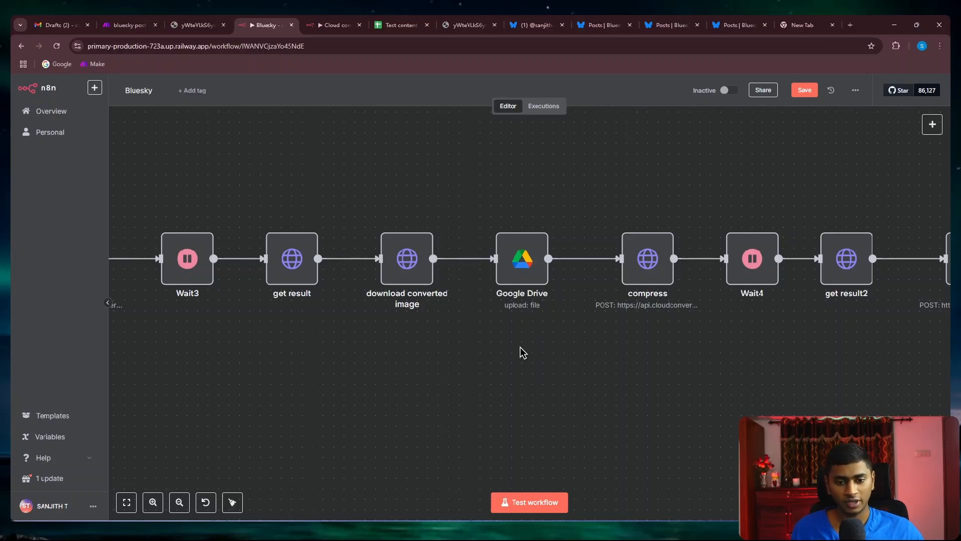
- Follow the chain past the Google Drive upload and inspect the compress node's headers and JSON body, then close the node
scroll(542, 369, "right", 3)
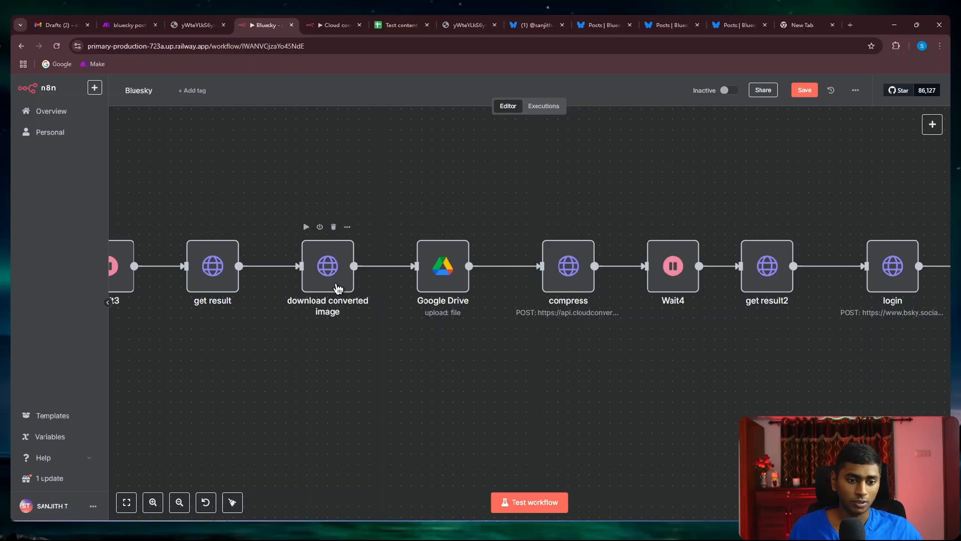
left_click_drag(392, 366, 337, 374)
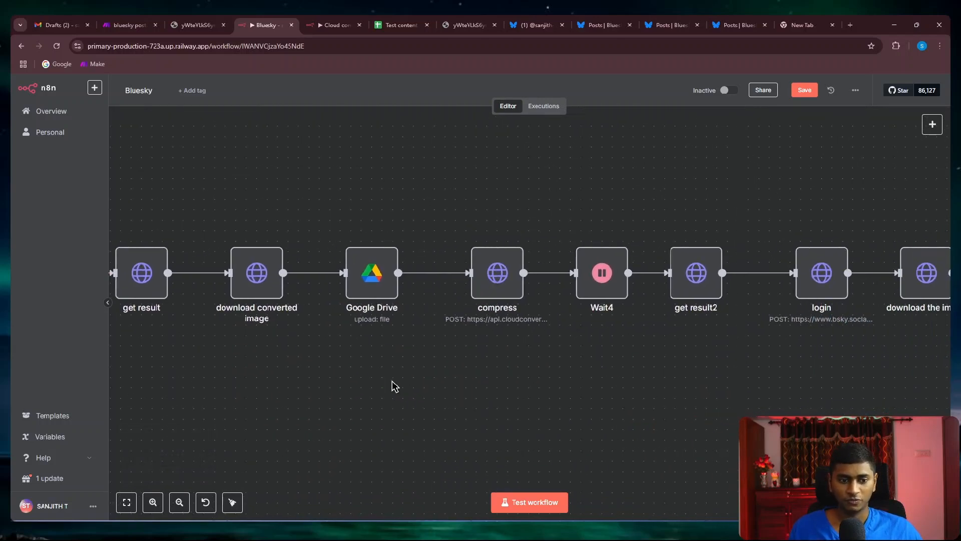
left_click_drag(393, 386, 516, 384)
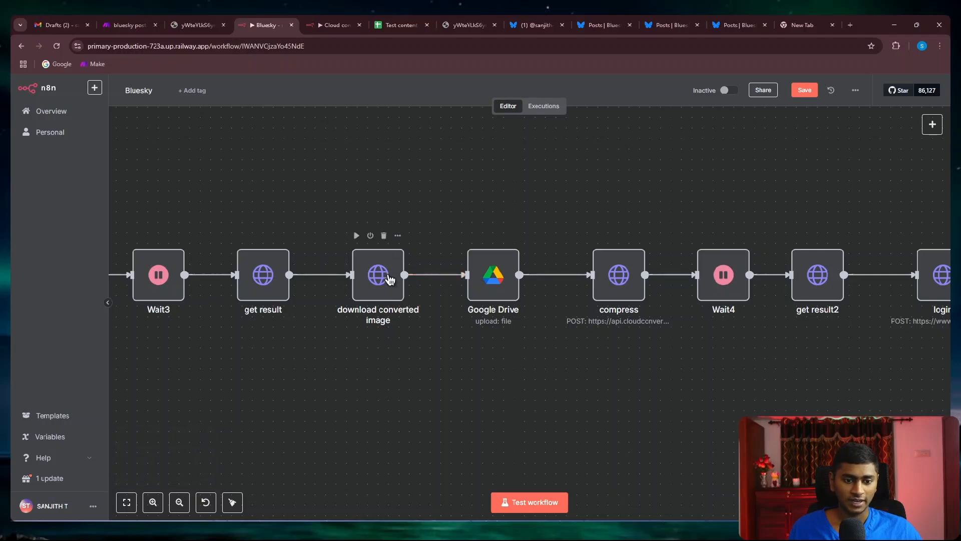
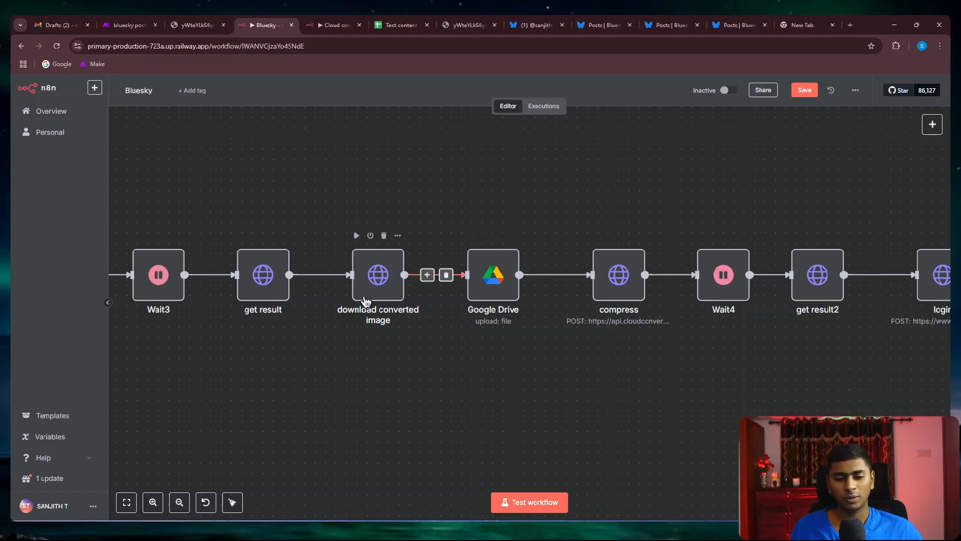
mouse_move(563, 306)
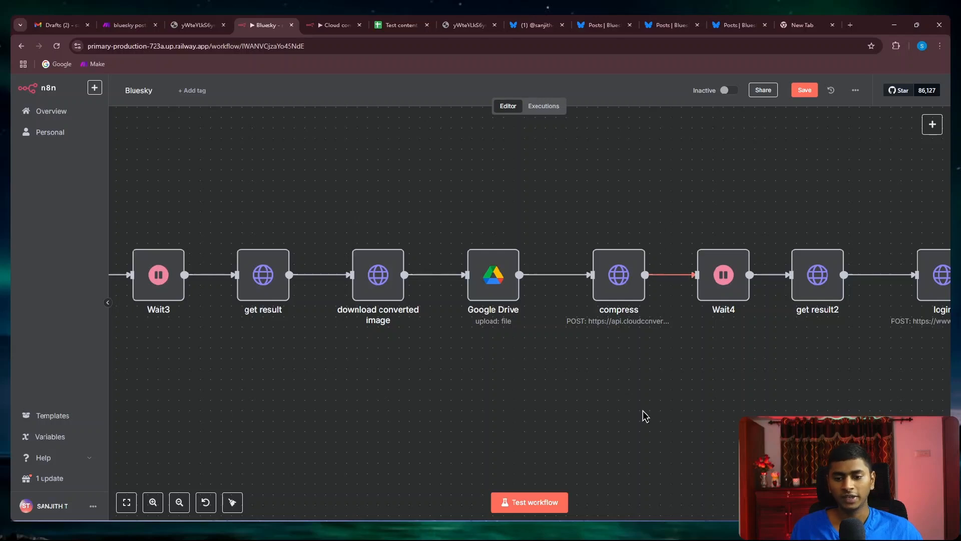
left_click_drag(687, 405, 517, 389)
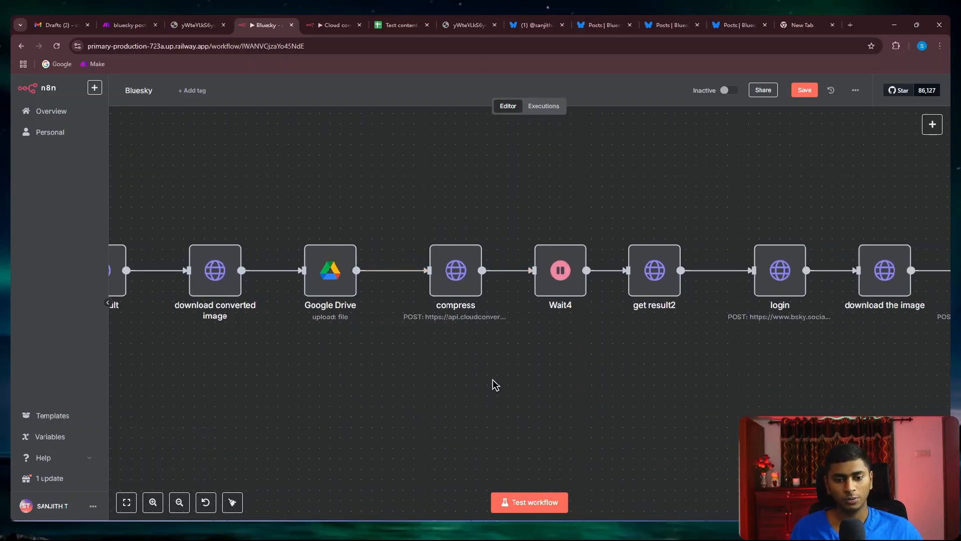
double_click(451, 272)
scroll(516, 345, "down", 5)
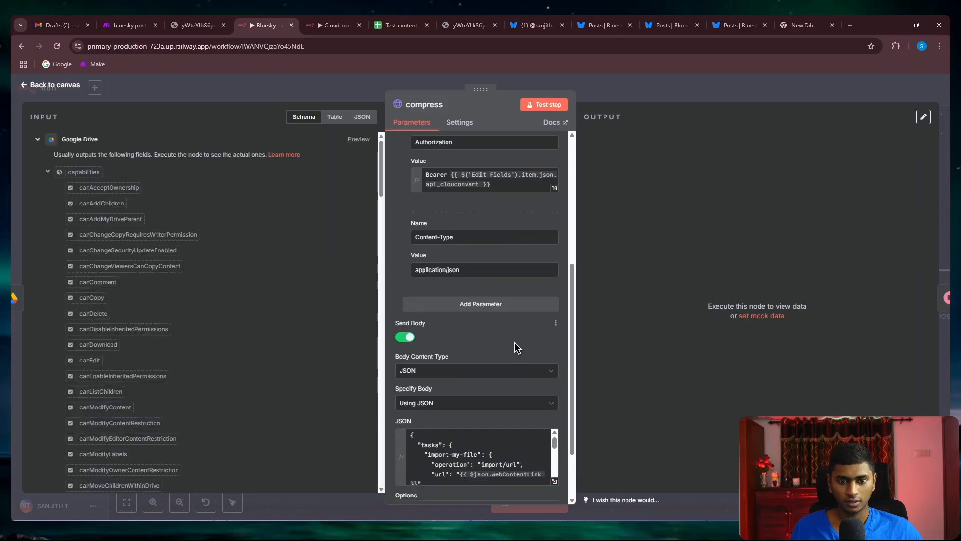
scroll(515, 341, "down", 2)
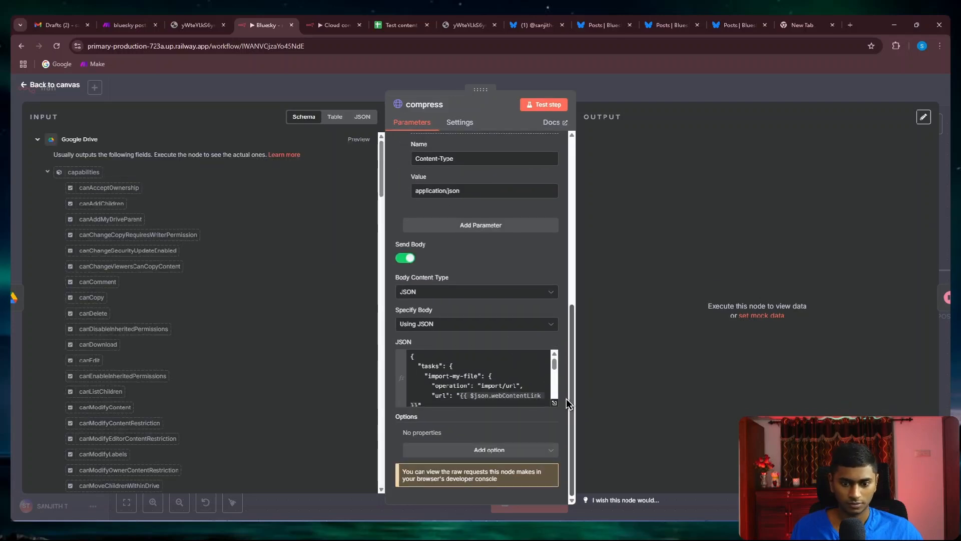
left_click(549, 403)
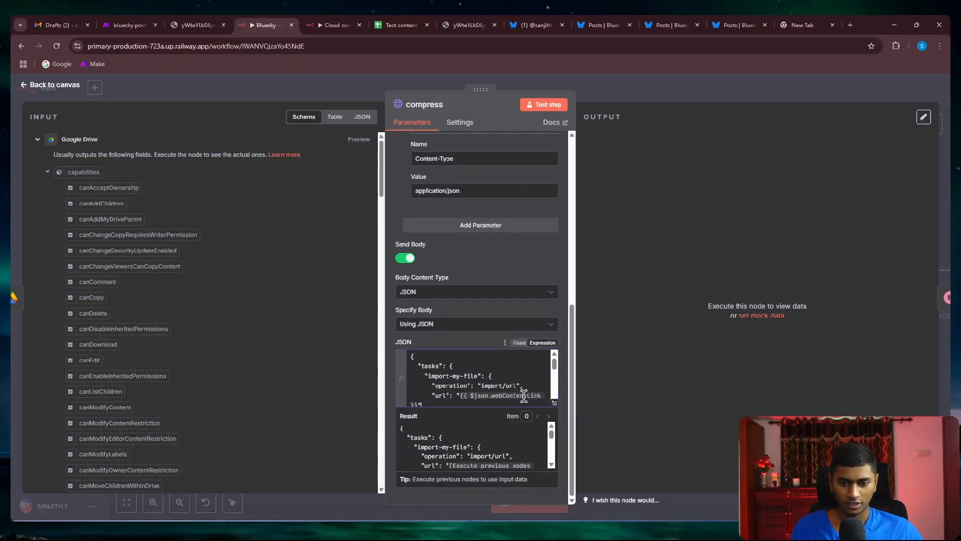
left_click(635, 273)
left_click(632, 88)
left_click(562, 387)
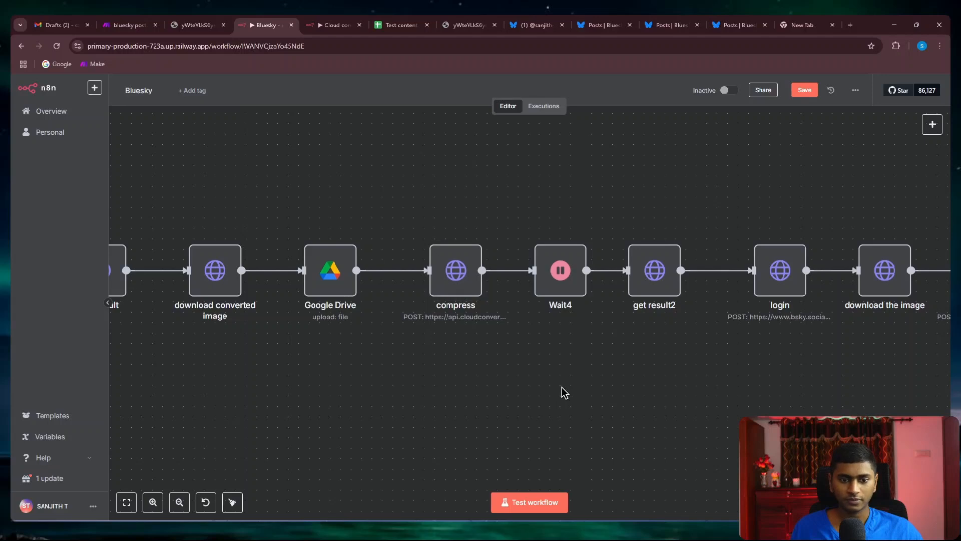
- Look over the final nodes after Wait4 and check the download the image node's request URL, then close the node
scroll(565, 393, "right", 3)
scroll(562, 356, "right", 3)
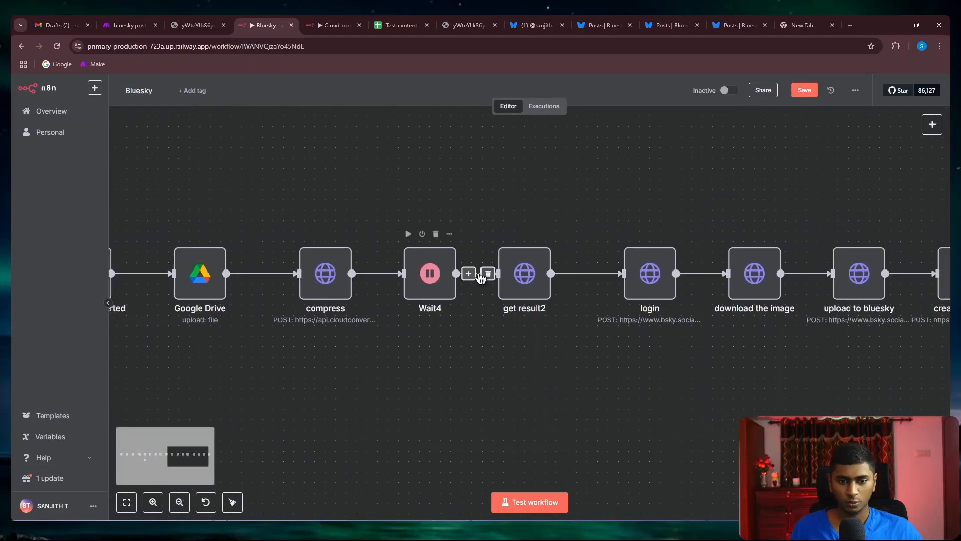
left_click_drag(689, 390, 440, 421)
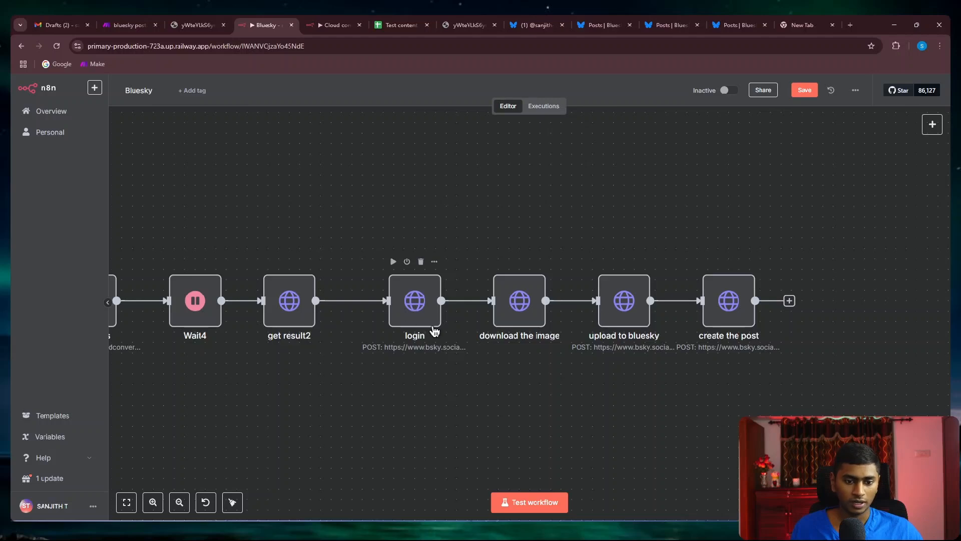
scroll(550, 392, "right", 1)
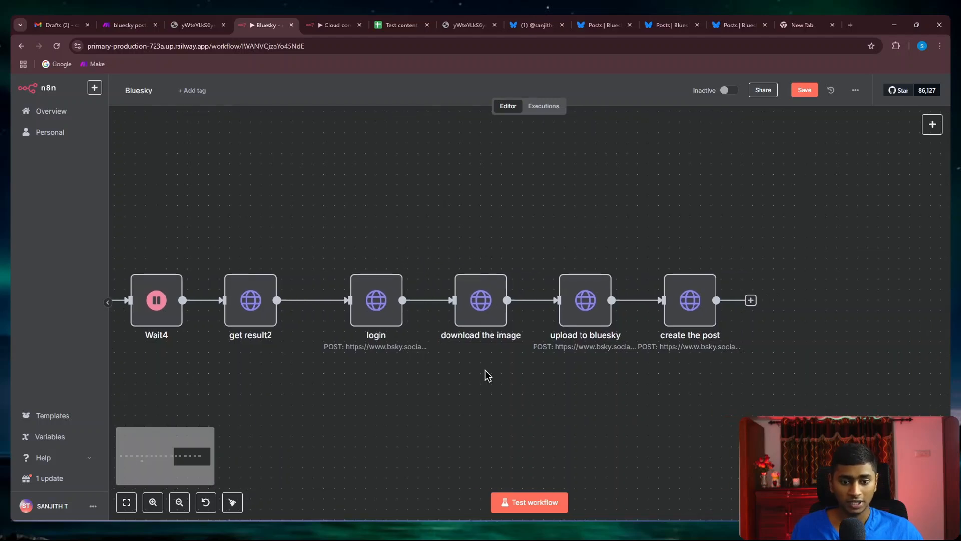
left_click_drag(488, 375, 616, 384)
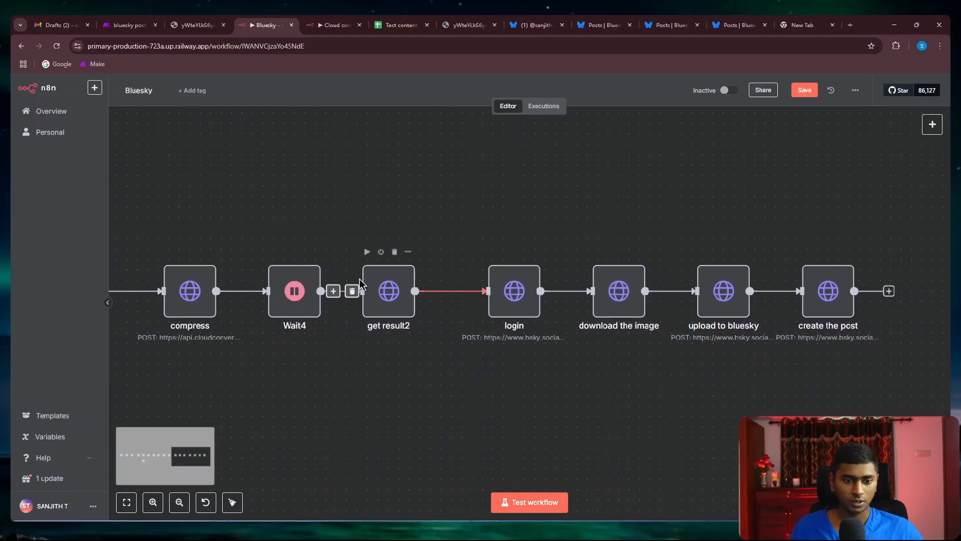
scroll(519, 313, "right", 2)
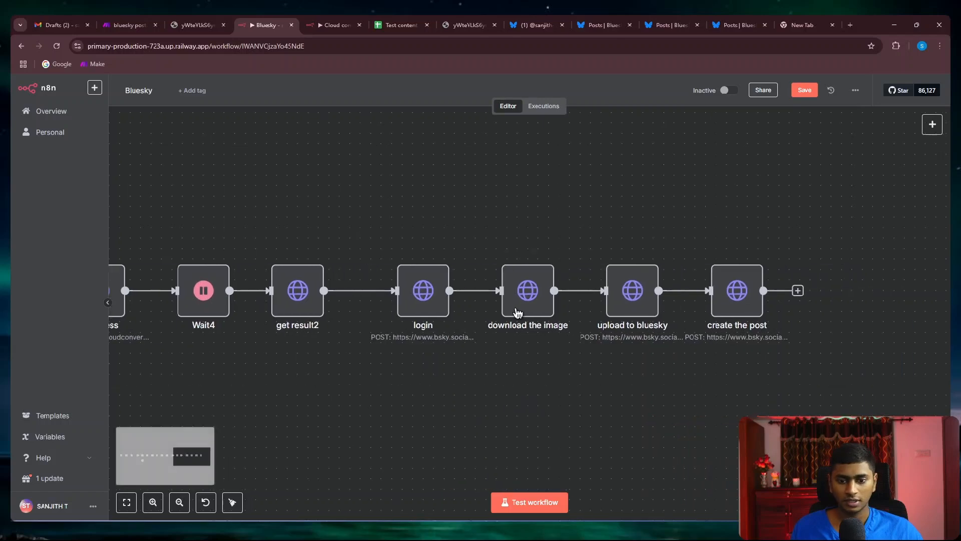
double_click(518, 309)
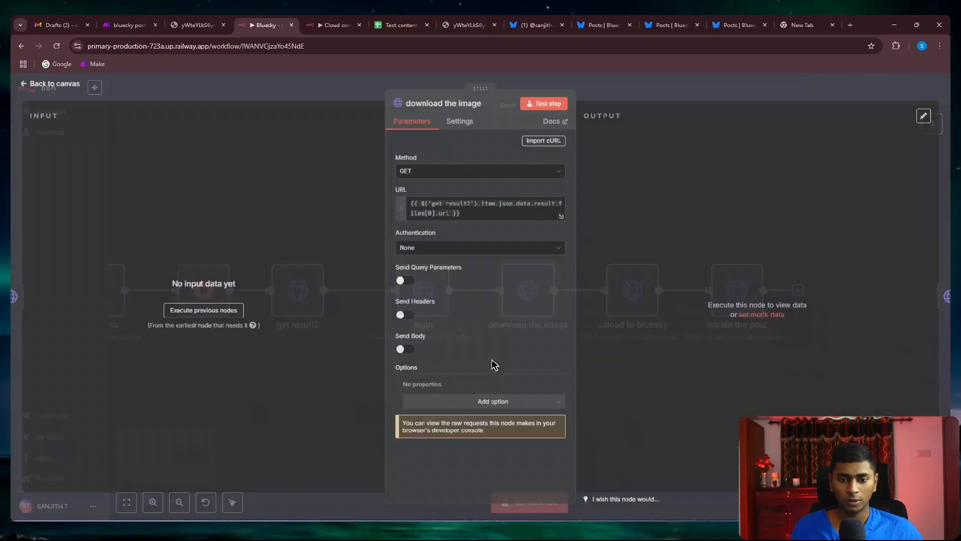
left_click(632, 88)
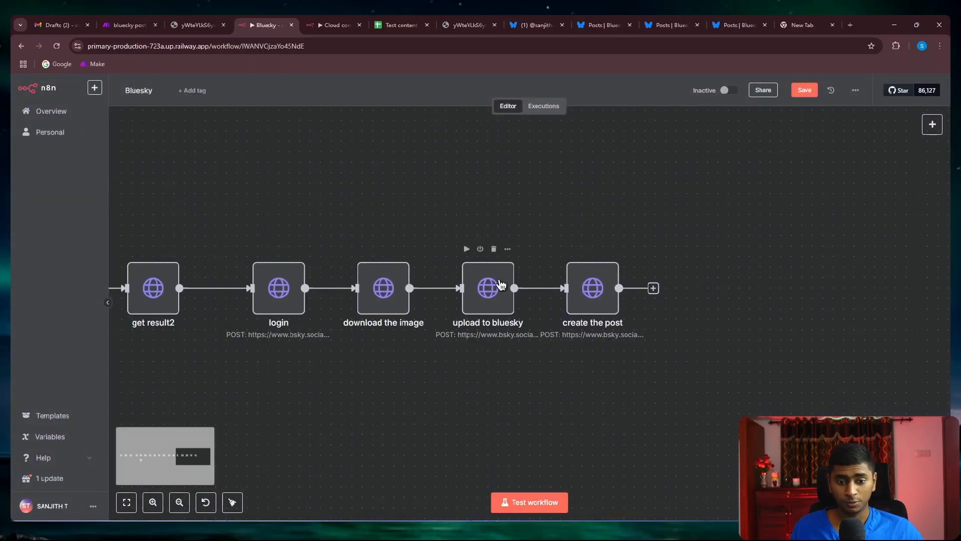
- Check the upload to bluesky node's URL, authorization header and body settings, then close the node
double_click(500, 285)
scroll(522, 347, "down", 3)
scroll(521, 353, "up", 3)
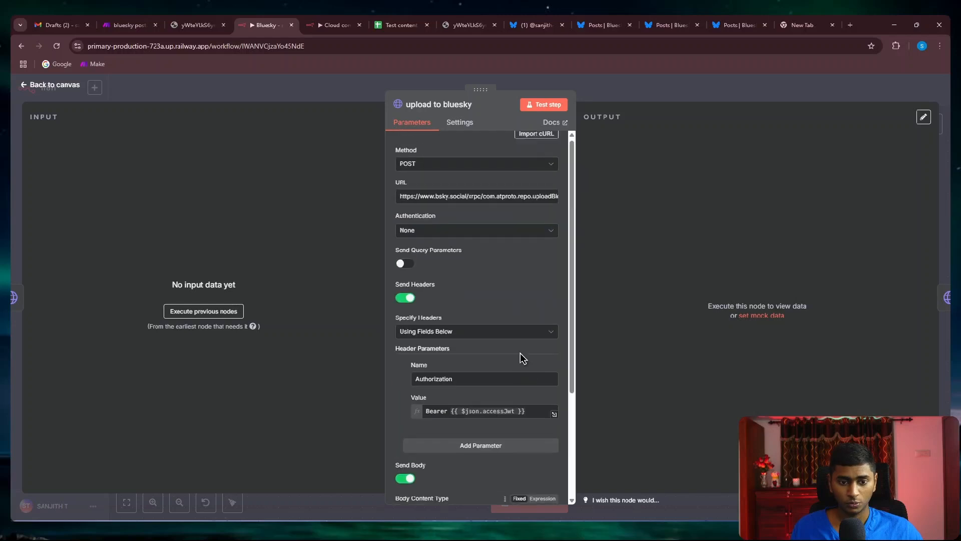
left_click(633, 101)
- Examine the create the post node's full JSON body expression in the expanded editor, then return to the canvas
double_click(596, 303)
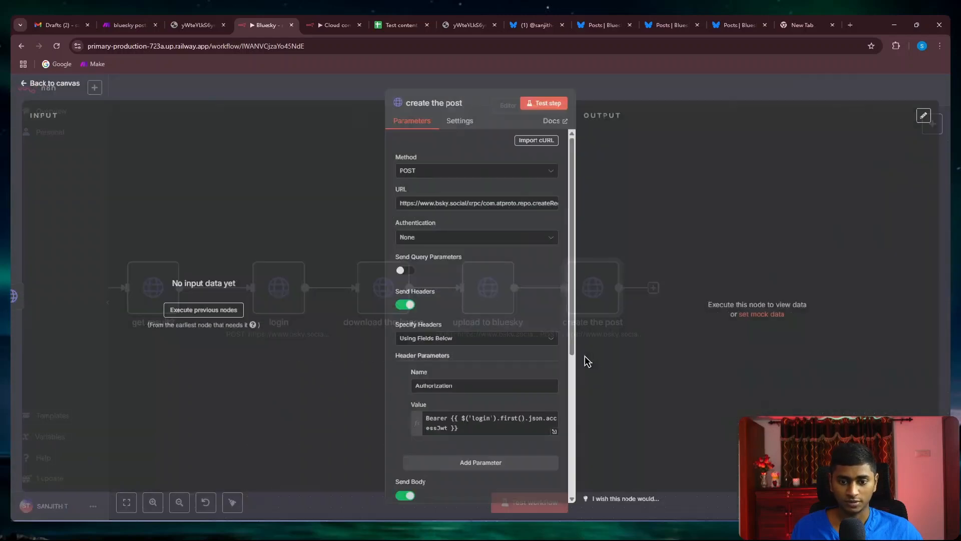
scroll(489, 348, "down", 5)
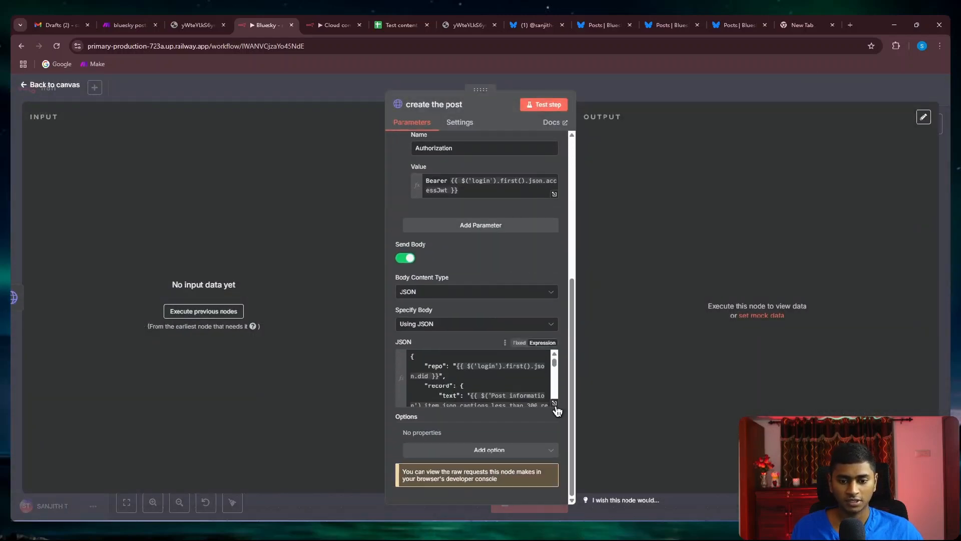
left_click(555, 403)
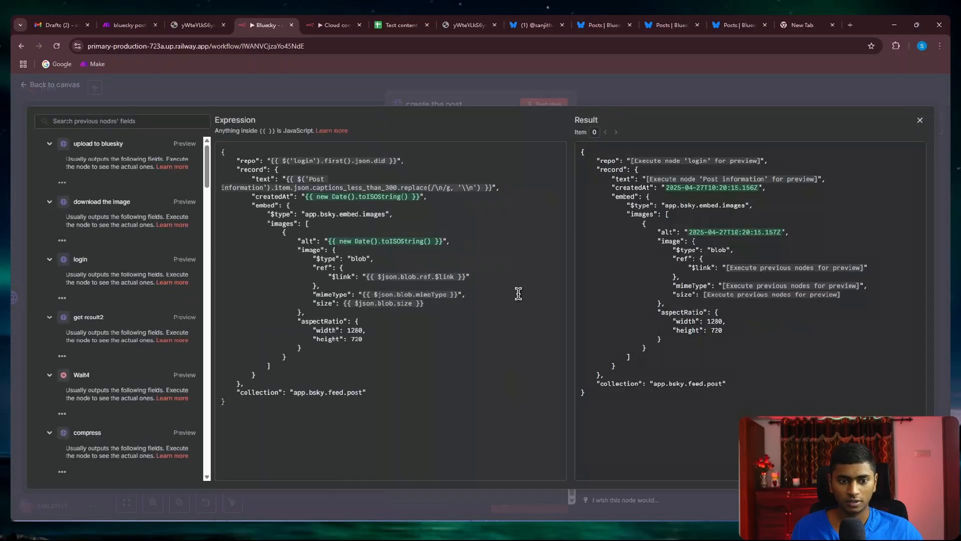
left_click(683, 80)
left_click(684, 90)
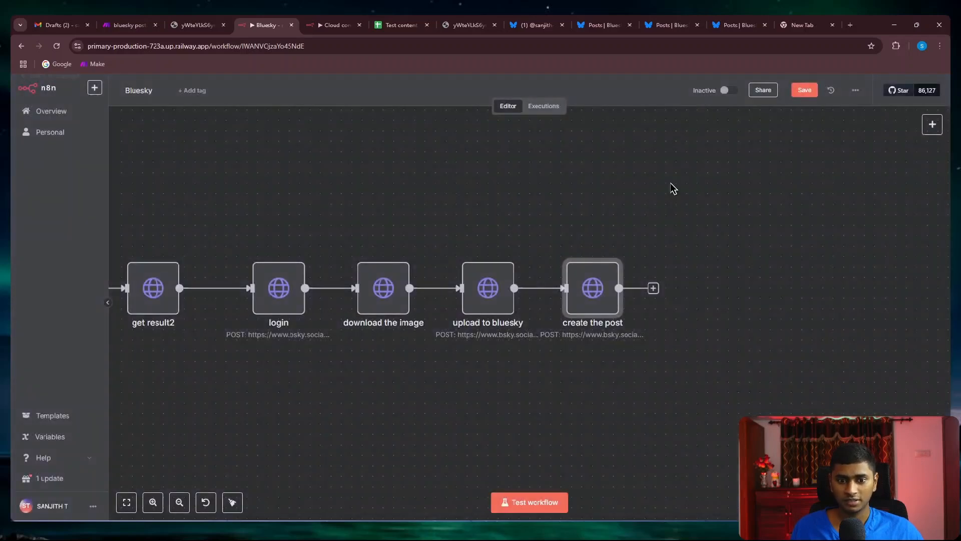
- Reexamine the upload to bluesky node, from its POST URL down to the n8n Binary File body settings, then close it
double_click(490, 289)
scroll(509, 363, "down", 5)
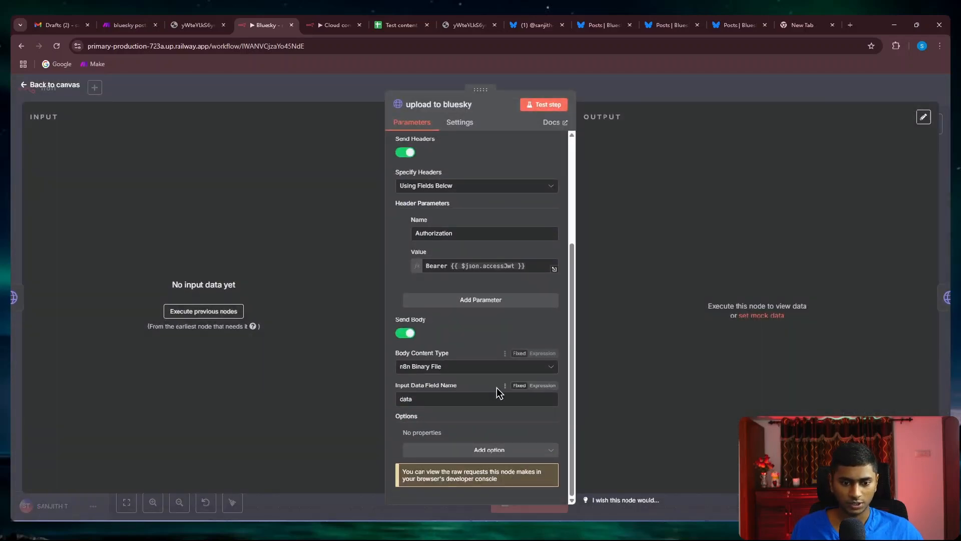
scroll(460, 270, "up", 4)
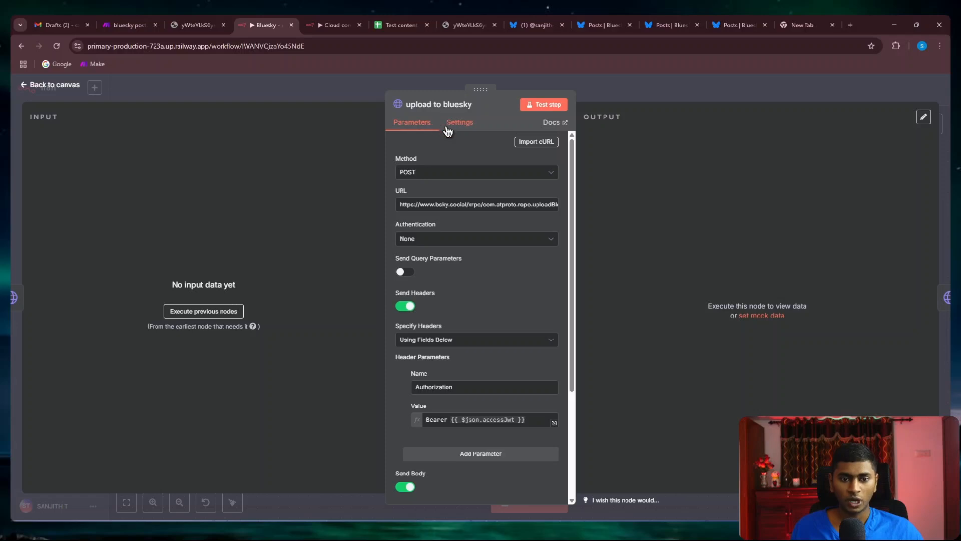
scroll(461, 268, "down", 3)
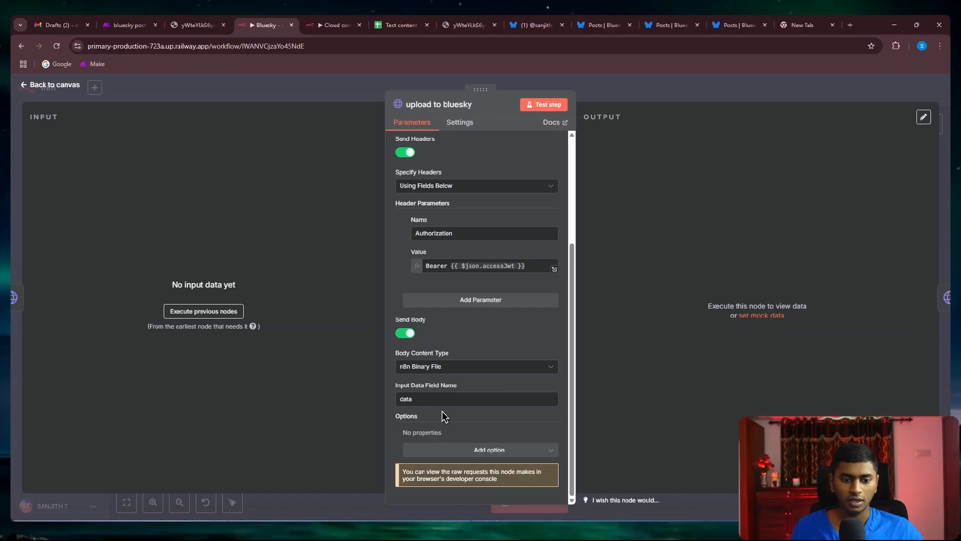
left_click(662, 85)
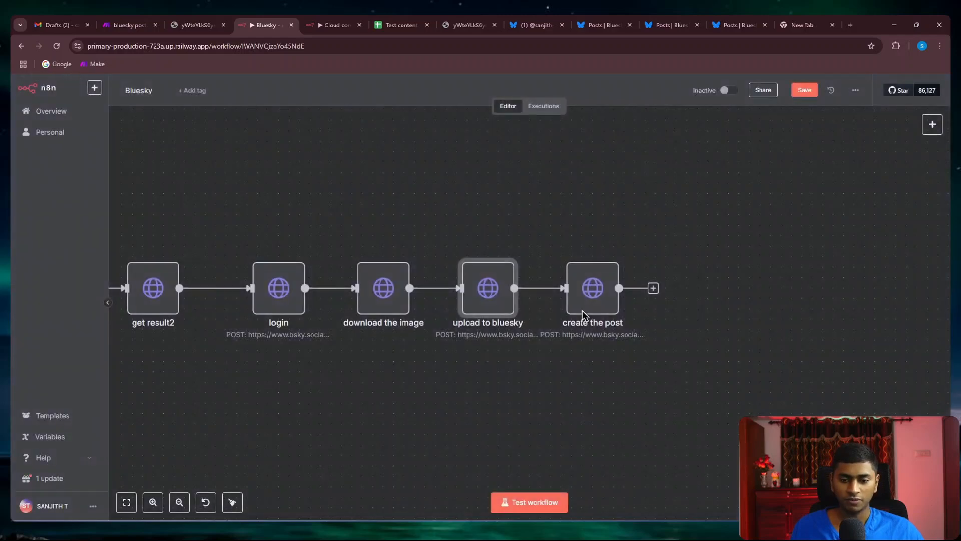
- Compare the download the image node's request with the upload to bluesky node's binary input field, closing each node after viewing
double_click(386, 284)
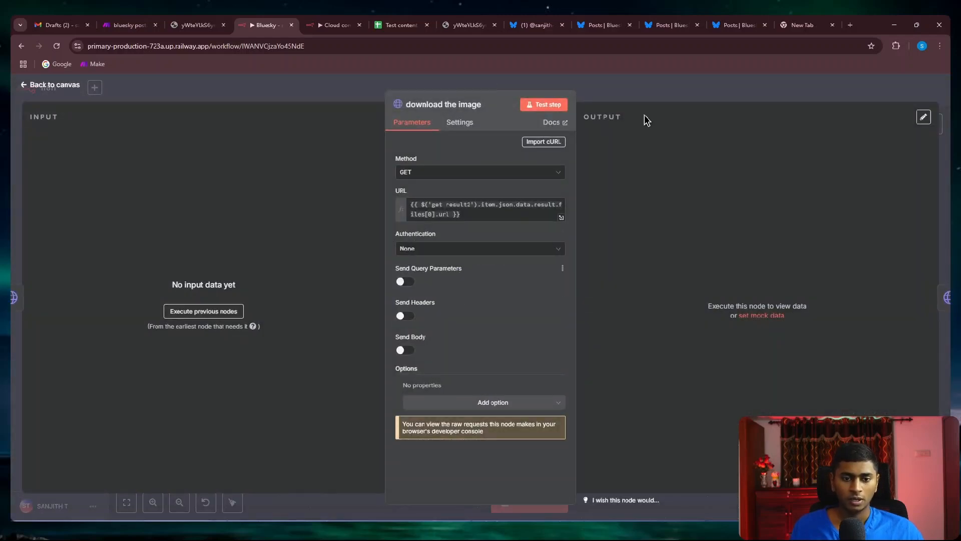
left_click(644, 98)
double_click(495, 303)
scroll(448, 427, "down", 4)
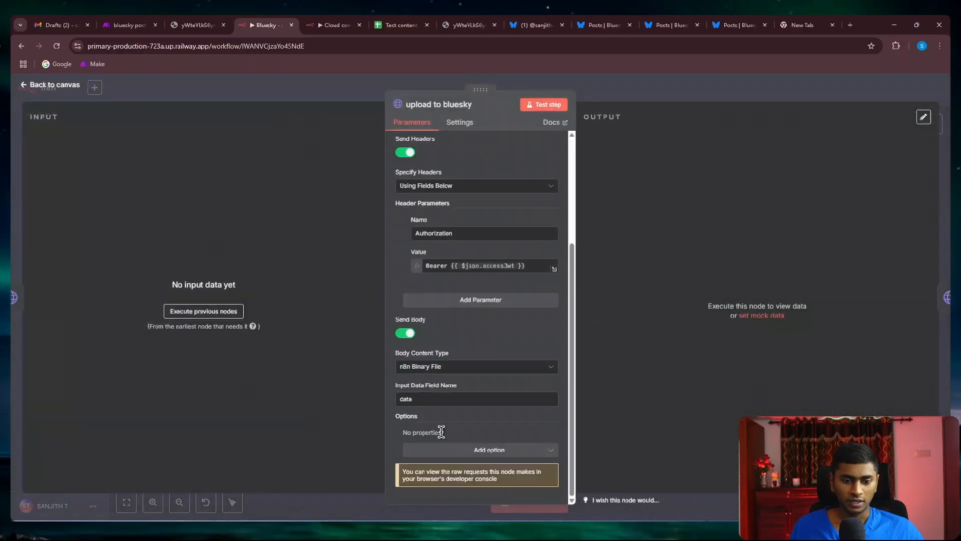
left_click(618, 100)
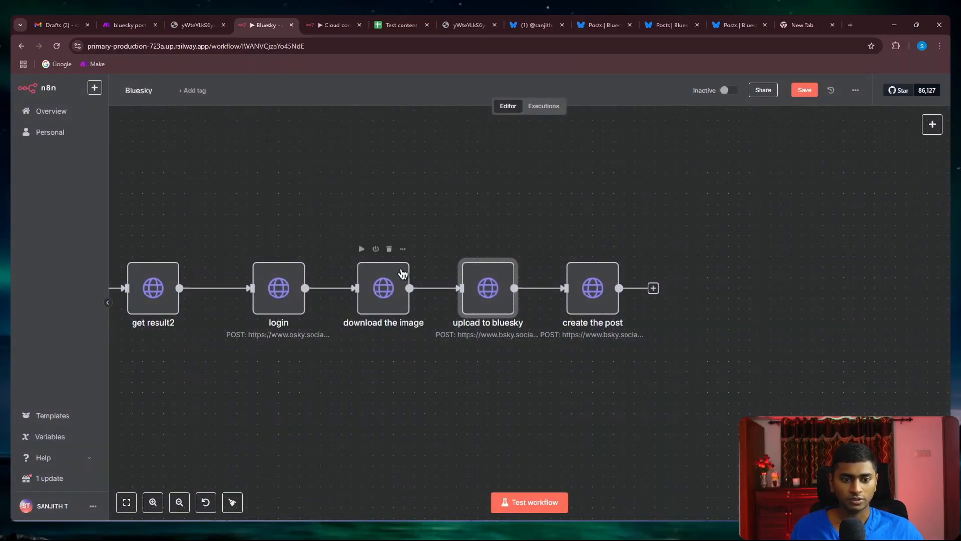
- Run a test of the entire Bluesky workflow and bring its beginning into view
left_click_drag(450, 416, 801, 359)
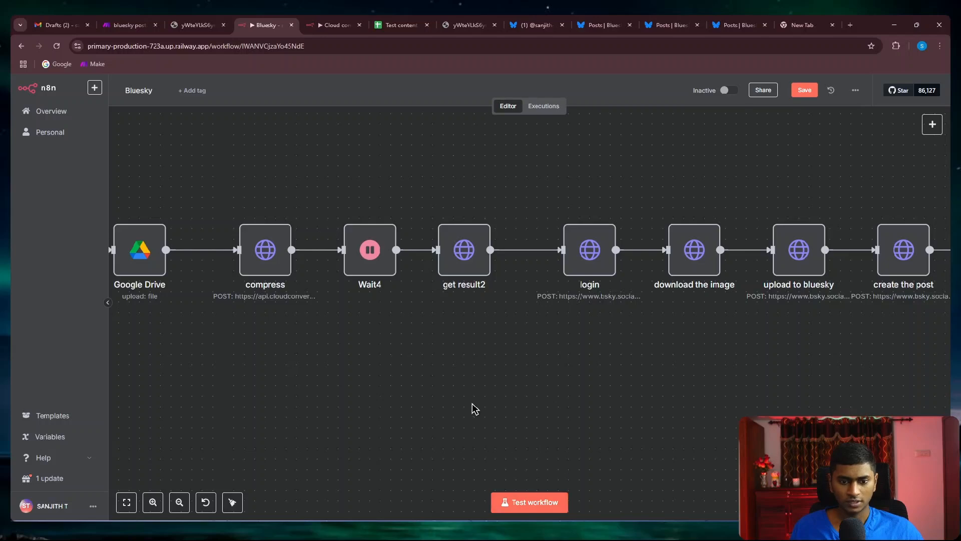
left_click_drag(456, 398, 535, 387)
left_click(524, 502)
scroll(595, 242, "down", 3)
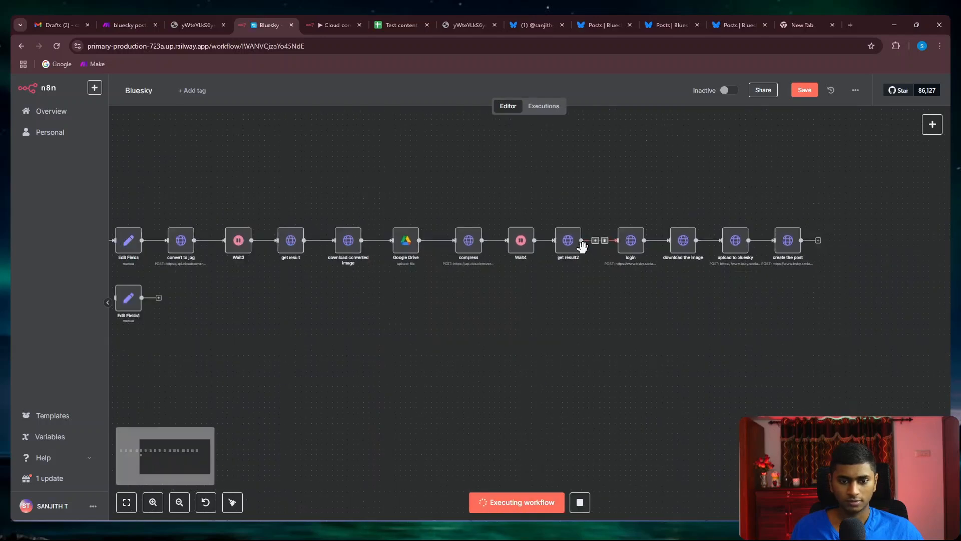
left_click_drag(576, 347, 782, 394)
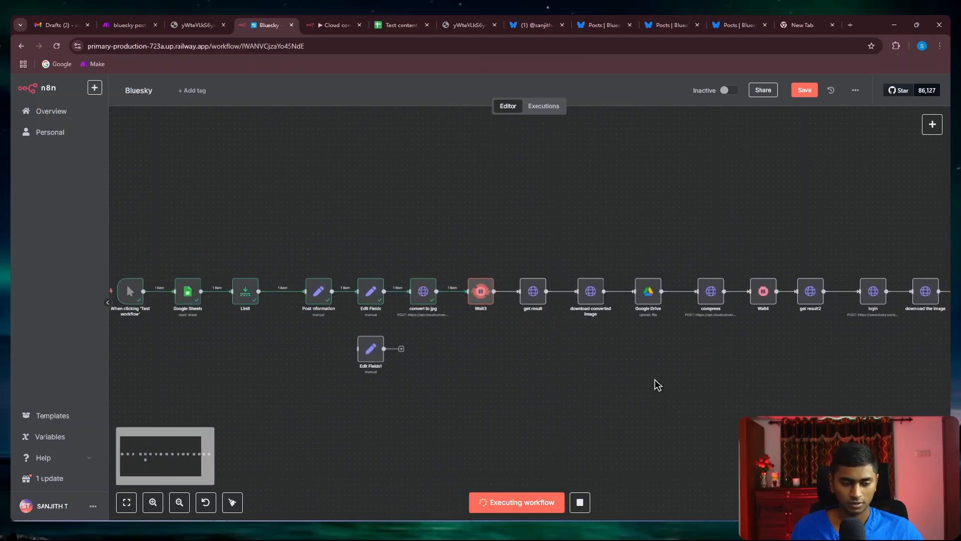
left_click_drag(624, 390, 575, 399)
- Follow the running execution node by node, from the image conversion through Google Drive and compress to create the post
scroll(483, 329, "up", 4)
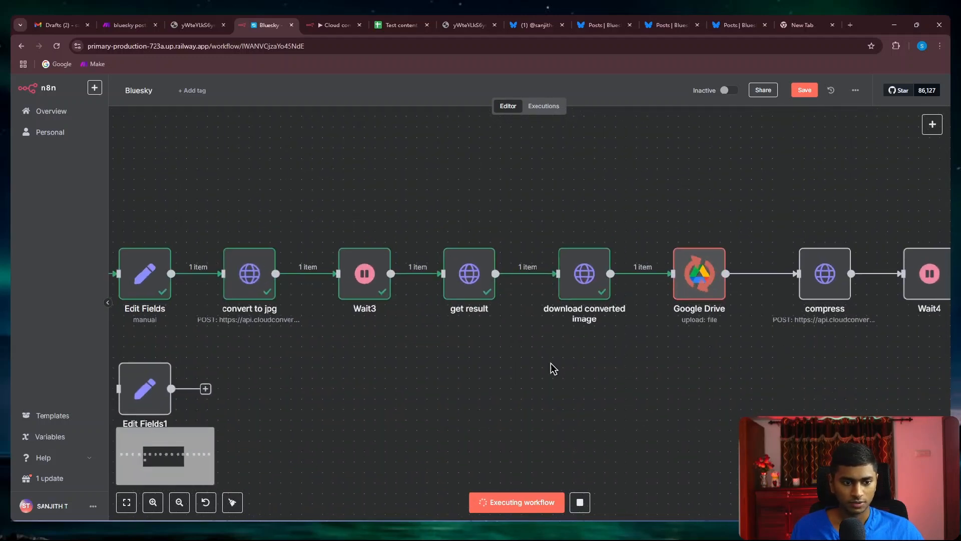
scroll(592, 343, "right", 5)
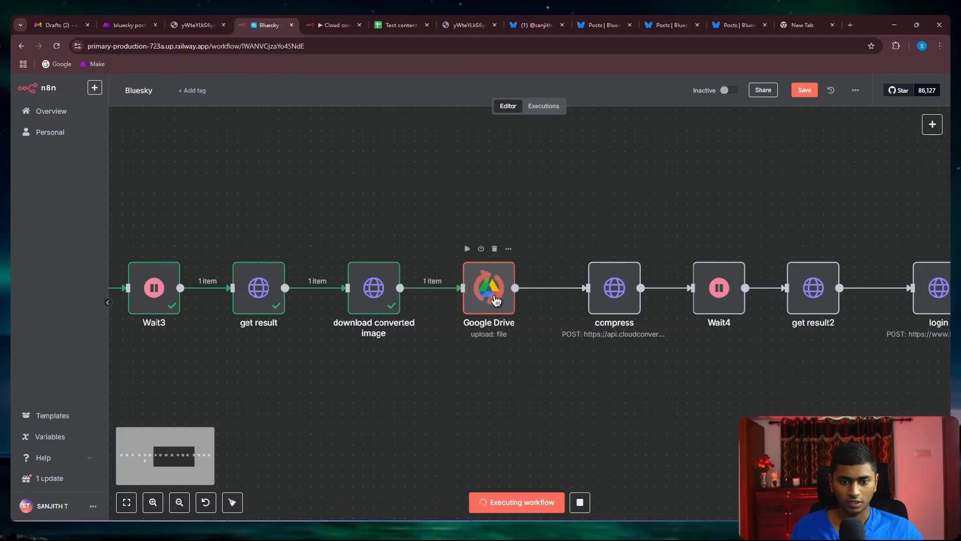
scroll(521, 346, "right", 5)
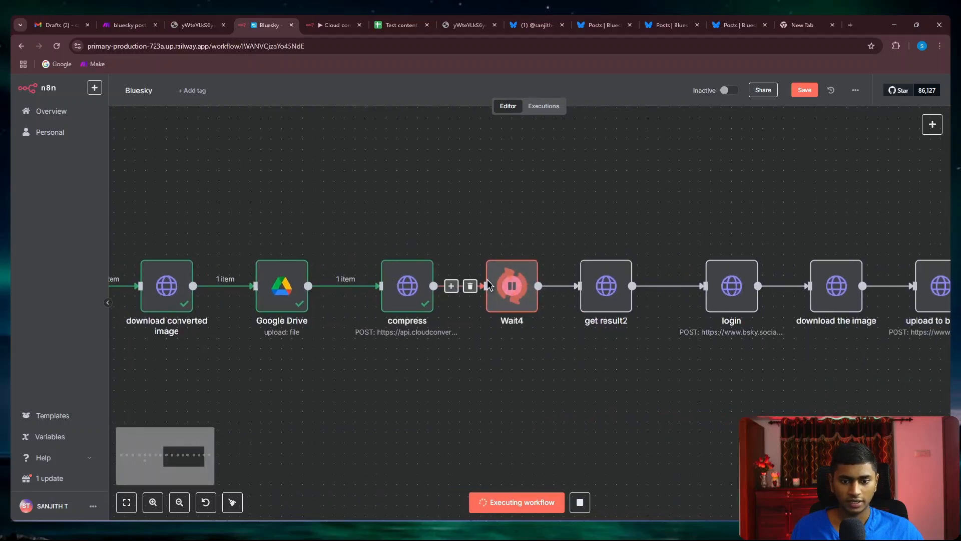
scroll(560, 383, "right", 5)
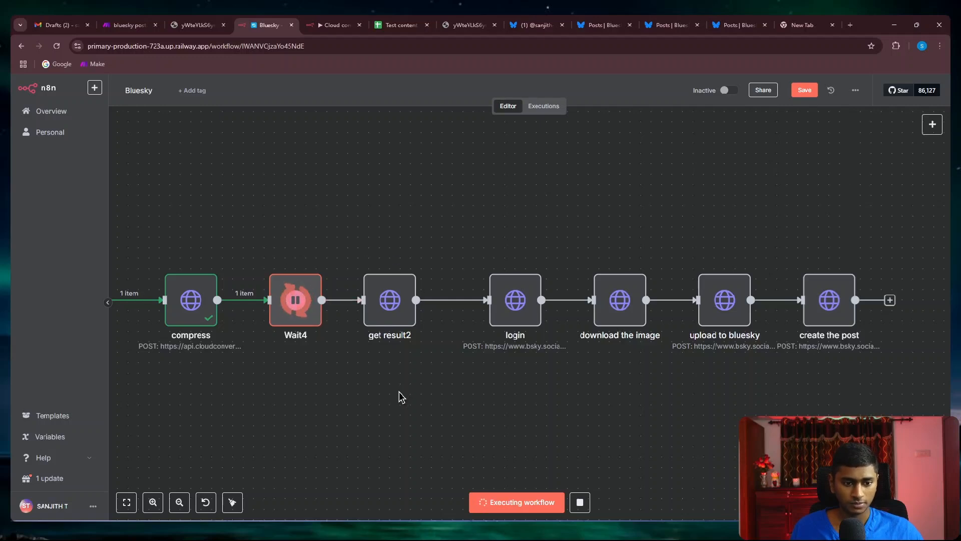
left_click_drag(369, 394, 452, 380)
mouse_move(574, 399)
left_mouse_down()
mouse_move(562, 401)
mouse_move(573, 403)
left_mouse_up()
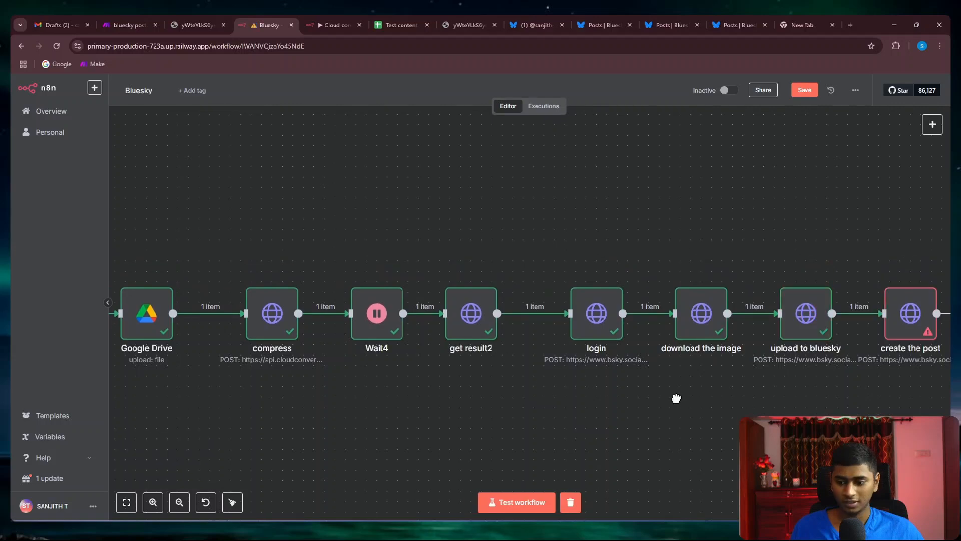
left_click_drag(676, 399, 402, 382)
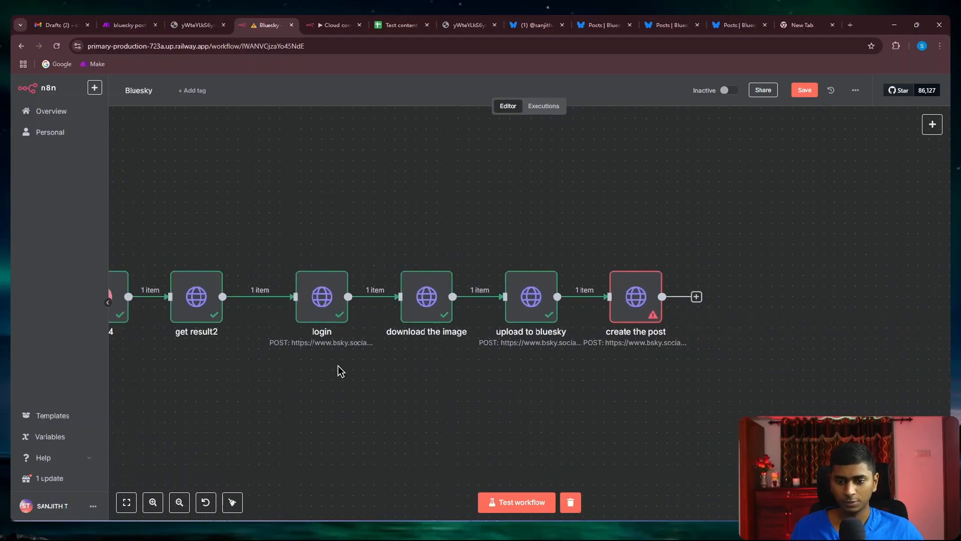
- Check the executed compress node's request settings and output, then close the node
left_click_drag(337, 369, 693, 363)
scroll(481, 352, "up", 2)
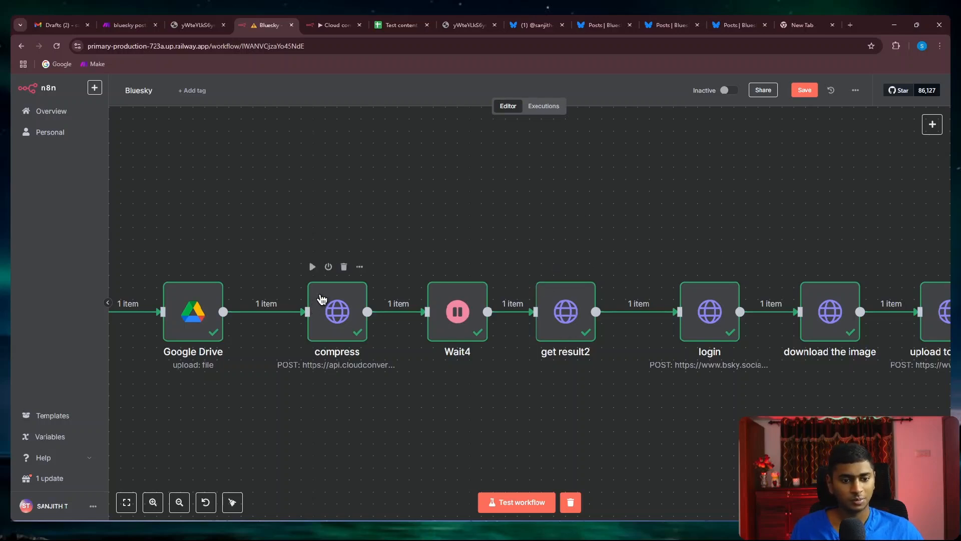
double_click(322, 299)
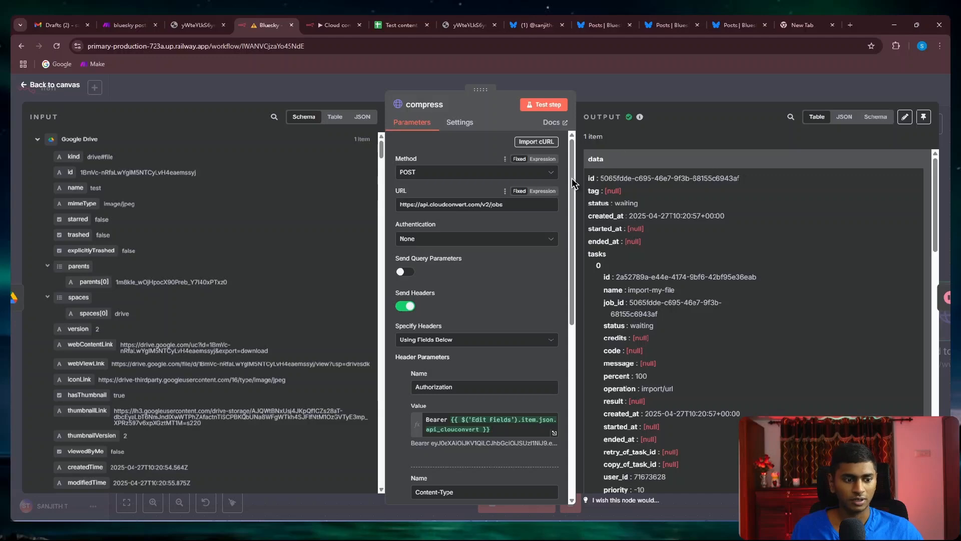
left_click(678, 92)
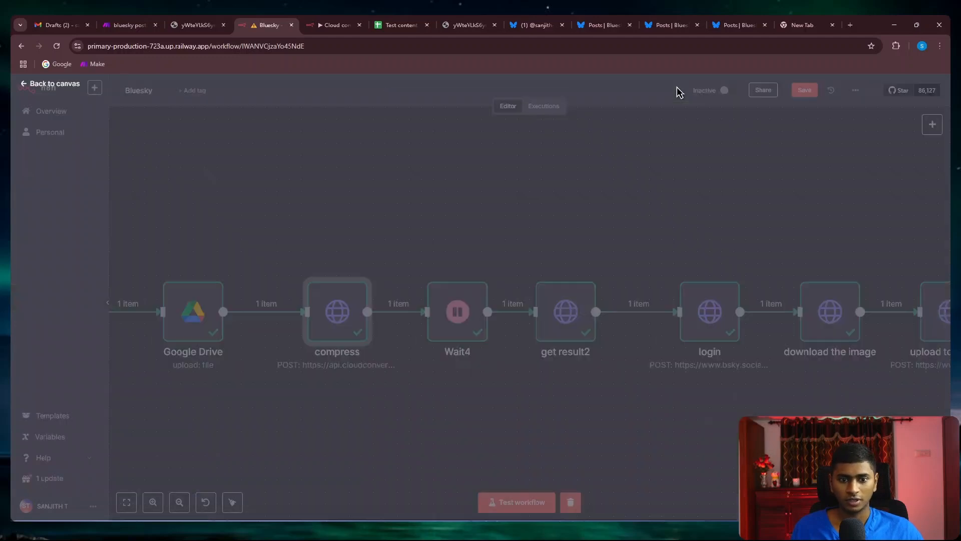
left_click(579, 383)
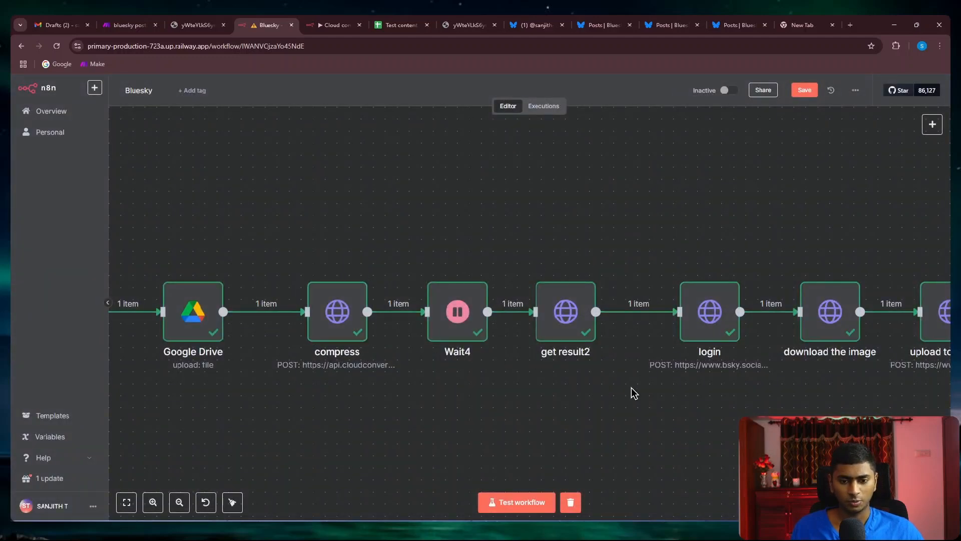
- Inspect the create the post node's error details, highlighting the record text length message, and return to the canvas
scroll(631, 390, "right", 1)
scroll(590, 215, "down", 3)
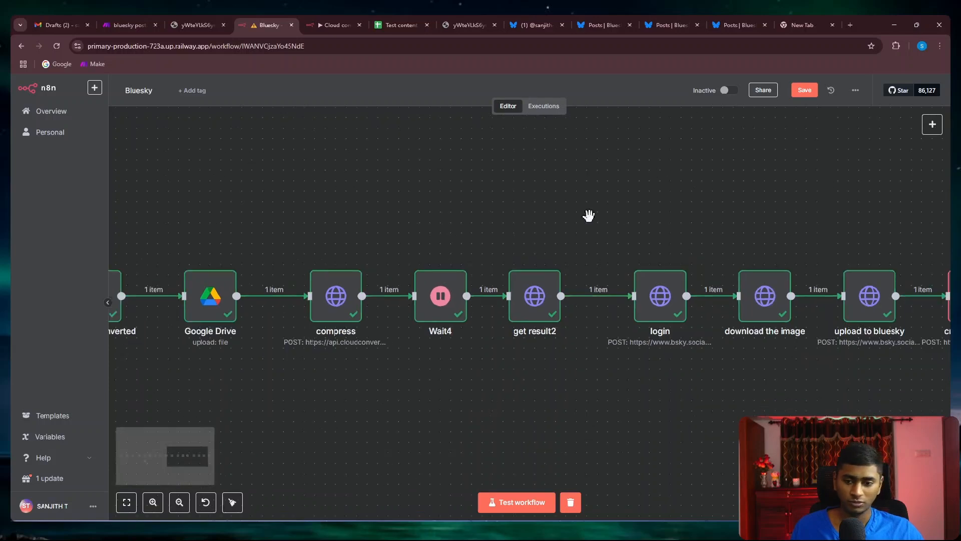
left_click_drag(650, 224, 379, 242)
scroll(599, 323, "up", 3)
left_click(620, 278)
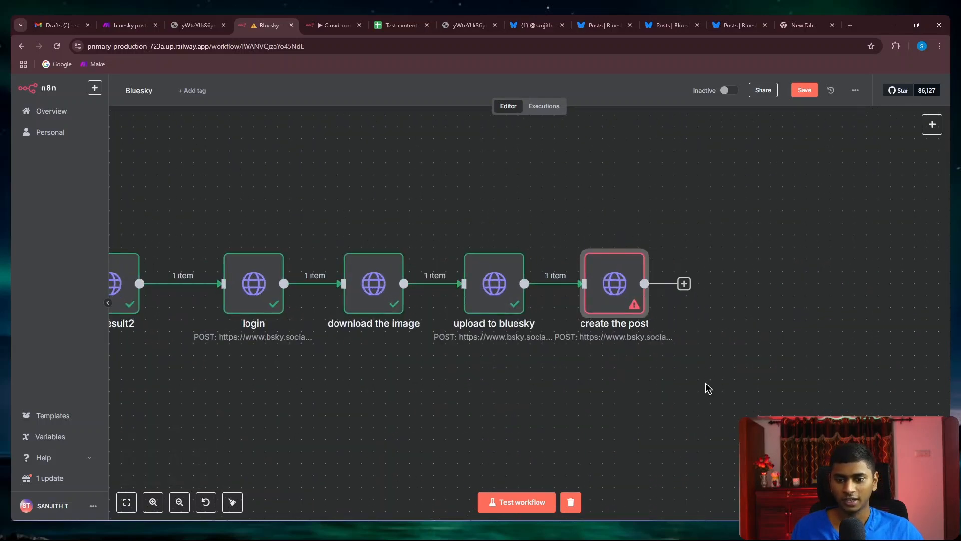
double_click(623, 298)
left_click(606, 225)
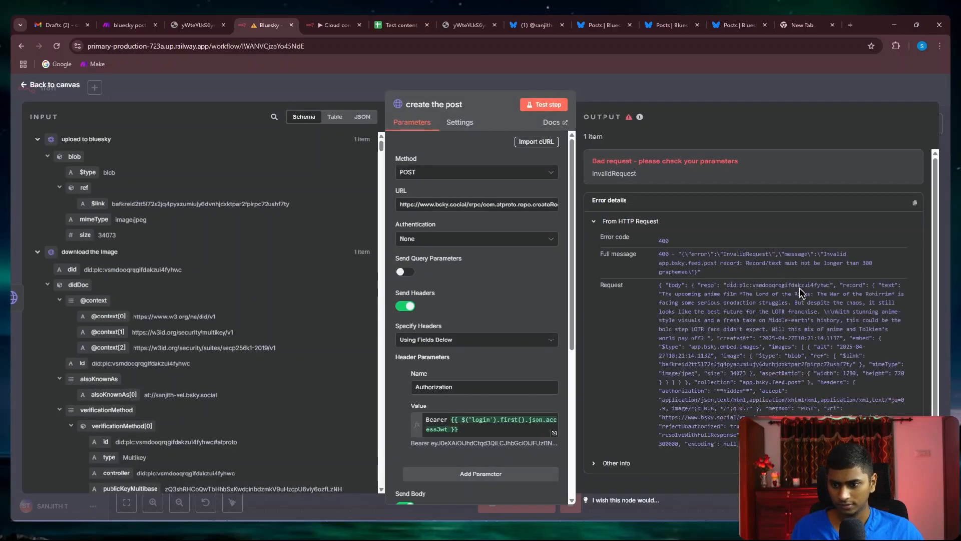
left_click_drag(745, 263, 853, 263)
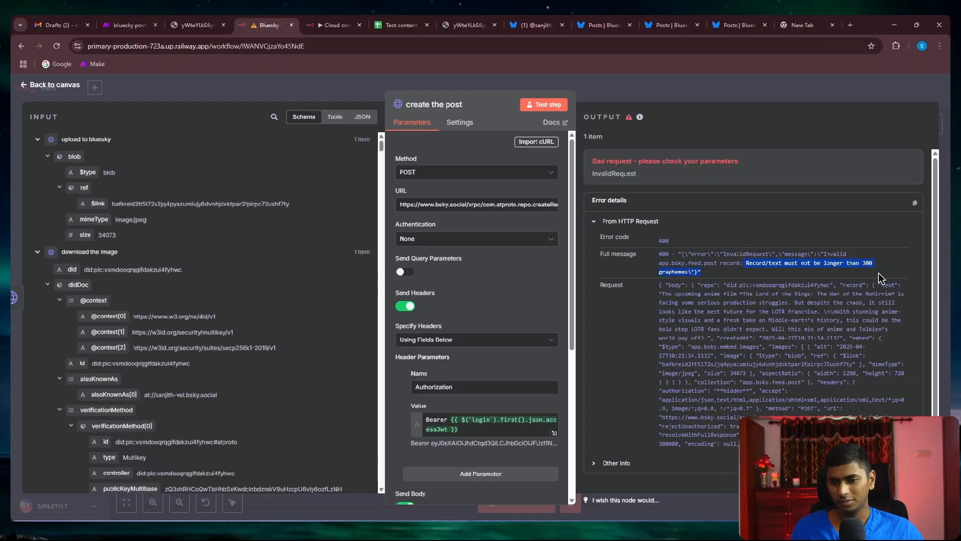
key("Escape")
scroll(485, 200, "down", 5)
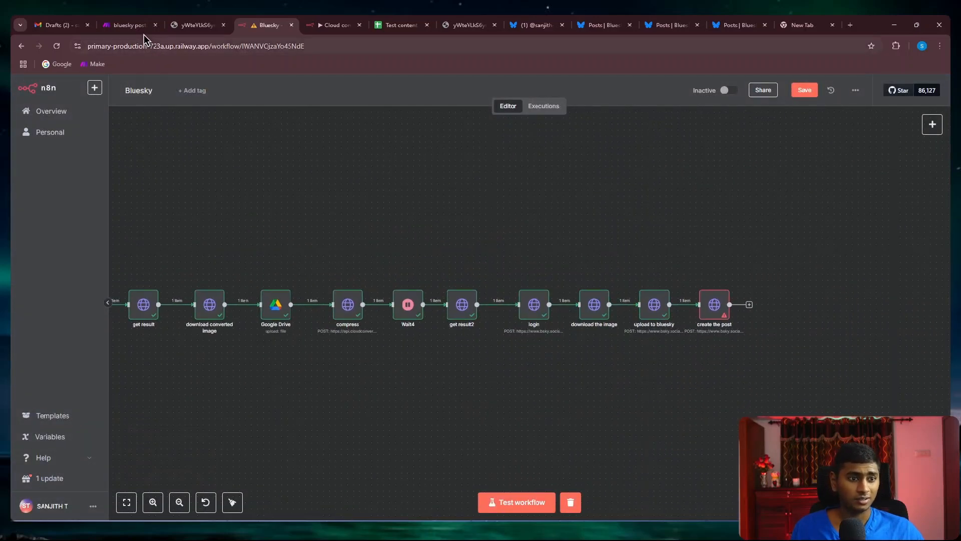
- Switch to the Bluesky scenario in Make, examine the router's two posting branches including the OpenAI one, and return to n8n
left_click(128, 26)
scroll(678, 329, "down", 3)
left_click_drag(591, 335, 322, 290)
left_click_drag(596, 351, 335, 352)
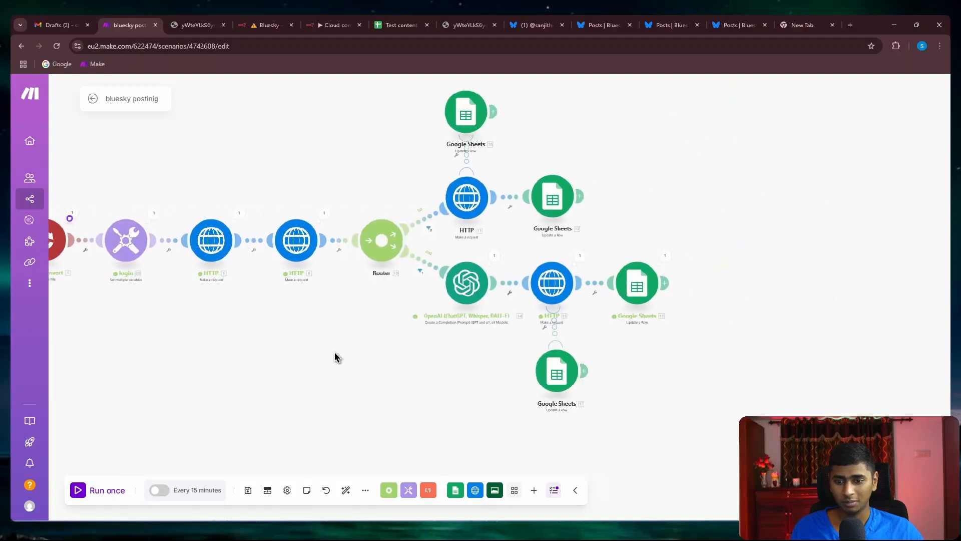
scroll(410, 334, "up", 2)
left_click_drag(443, 229, 816, 419)
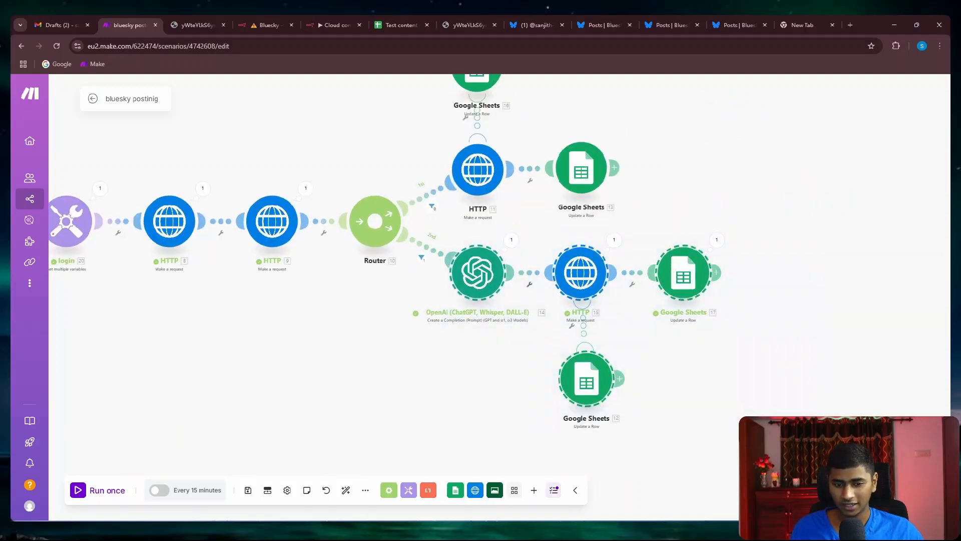
left_click(504, 252)
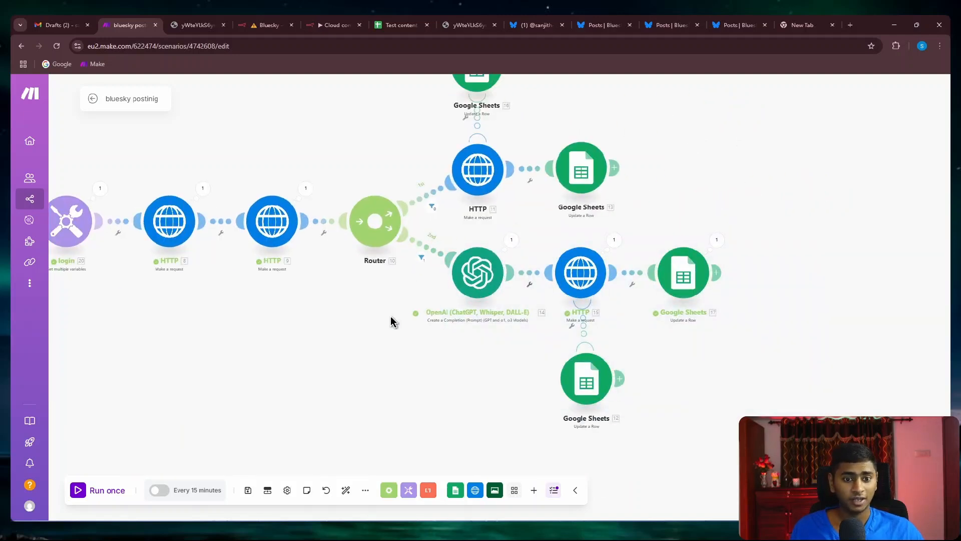
left_click(326, 25)
left_click(266, 25)
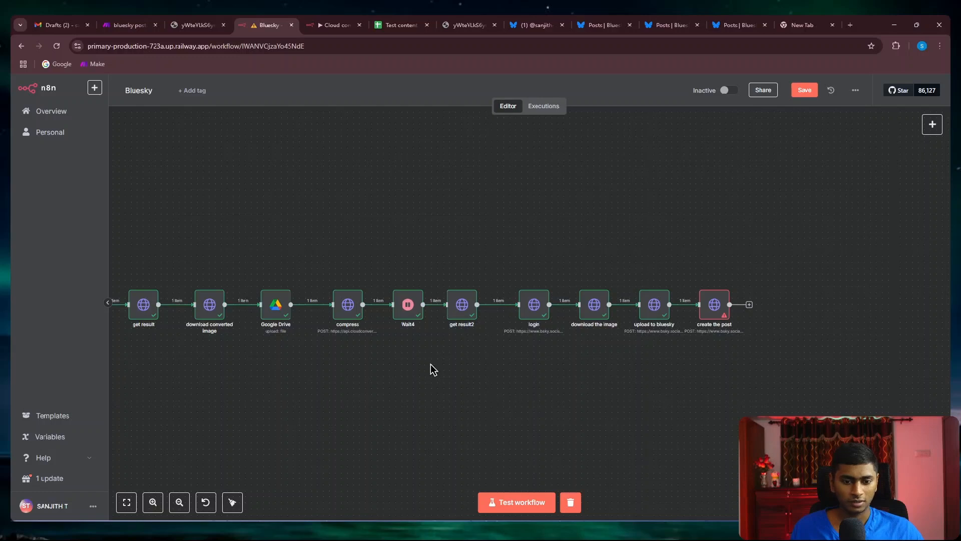
- Move the create the post node up and to the right of the upload to bluesky node
left_click_drag(598, 382, 568, 365)
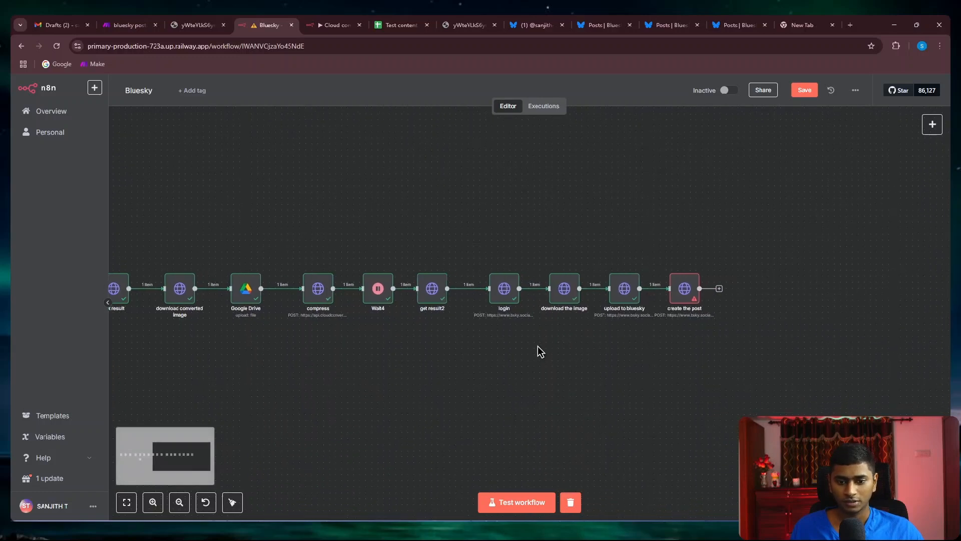
scroll(533, 334, "up", 3)
left_click_drag(623, 340, 483, 369)
mouse_move(590, 298)
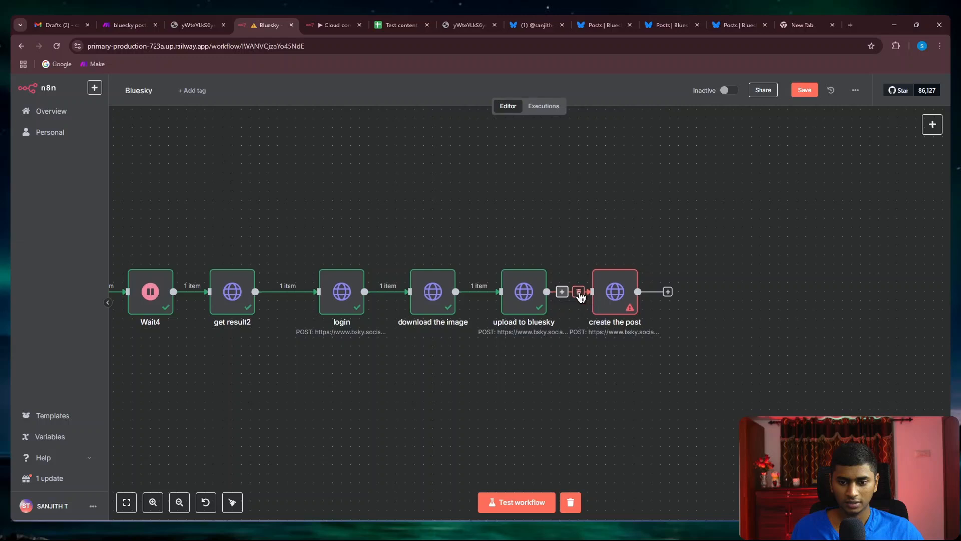
left_click_drag(609, 298, 673, 206)
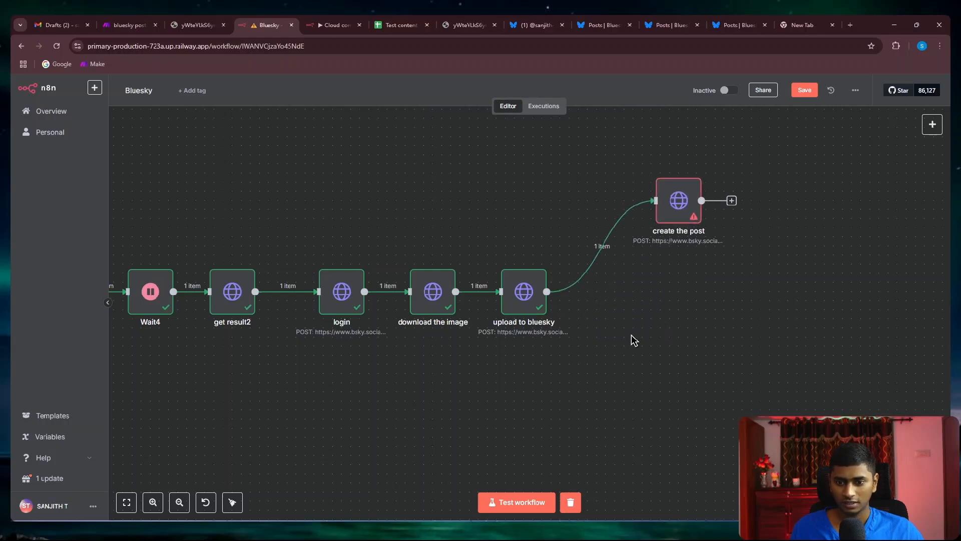
- Duplicate the create the post node, place the copy below the original, and connect it to upload to bluesky's output
mouse_move(571, 287)
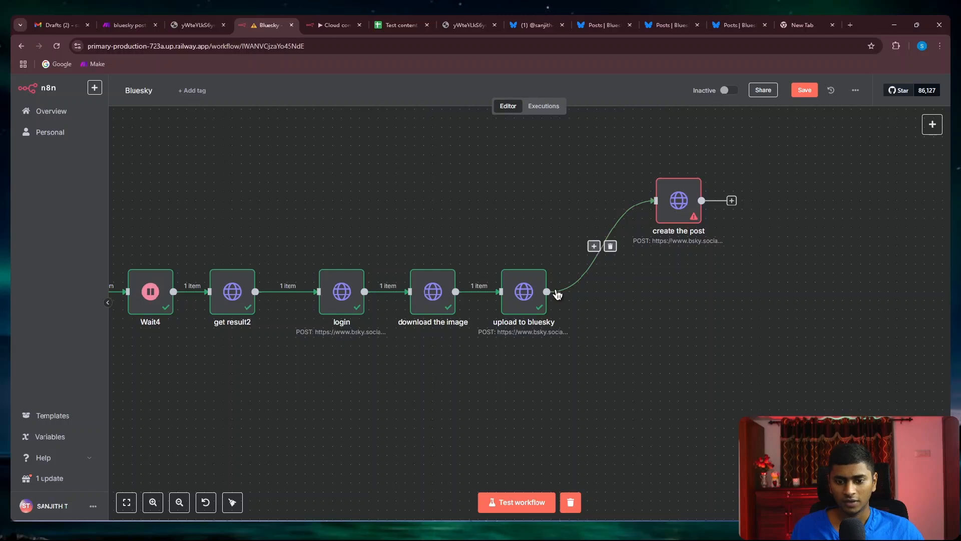
left_click_drag(547, 291, 684, 313)
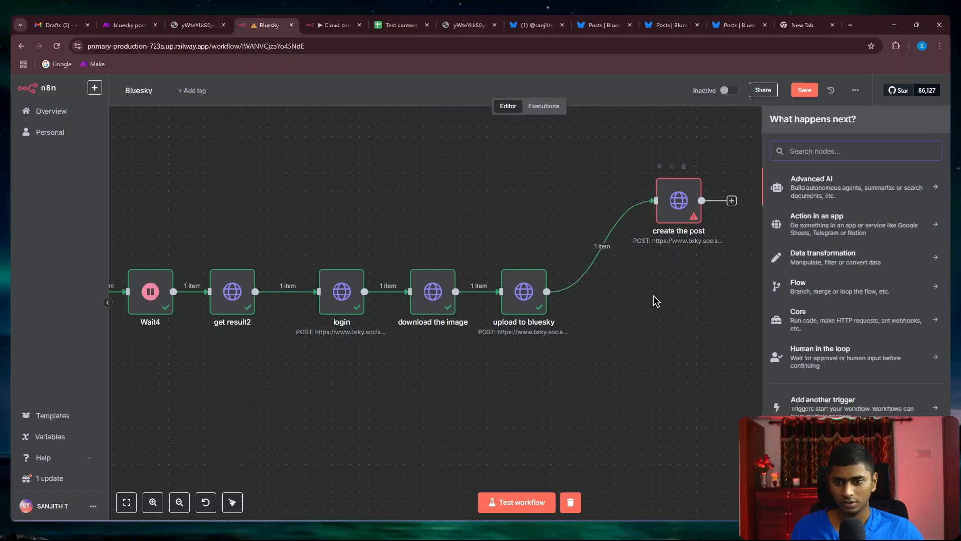
right_click(668, 220)
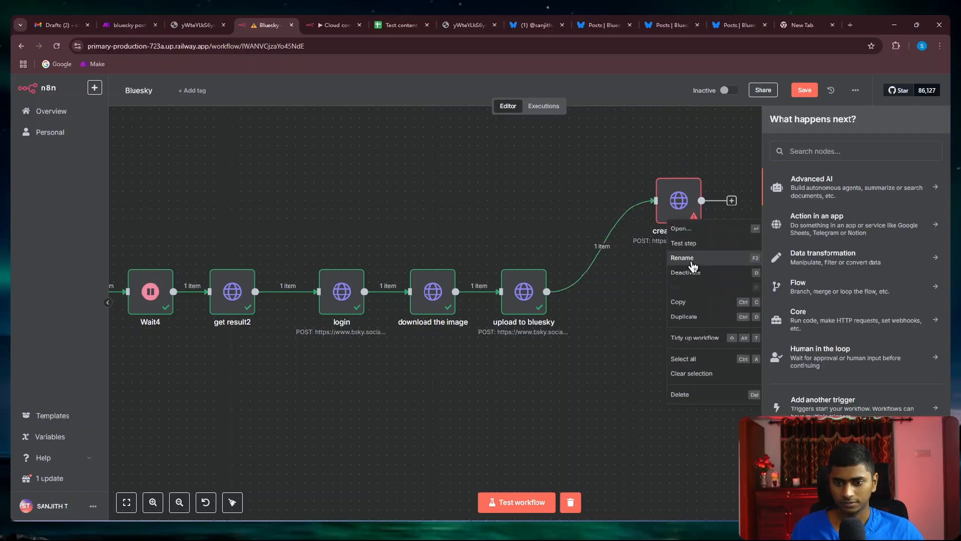
left_click_drag(666, 320, 721, 384)
left_click_drag(546, 292, 684, 373)
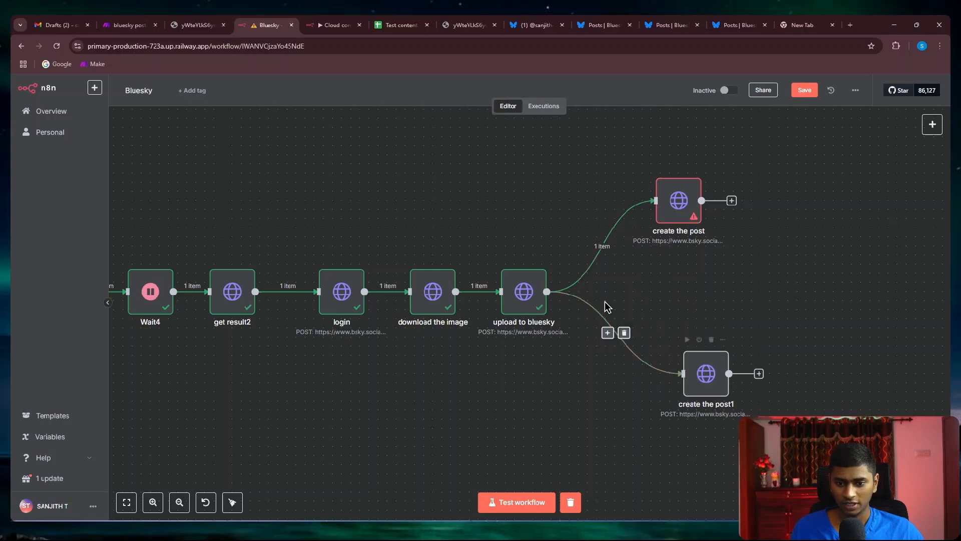
- Remove both connections between upload to bluesky and the post nodes, and attach an If node to its output instead
left_click(624, 333)
left_click(609, 245)
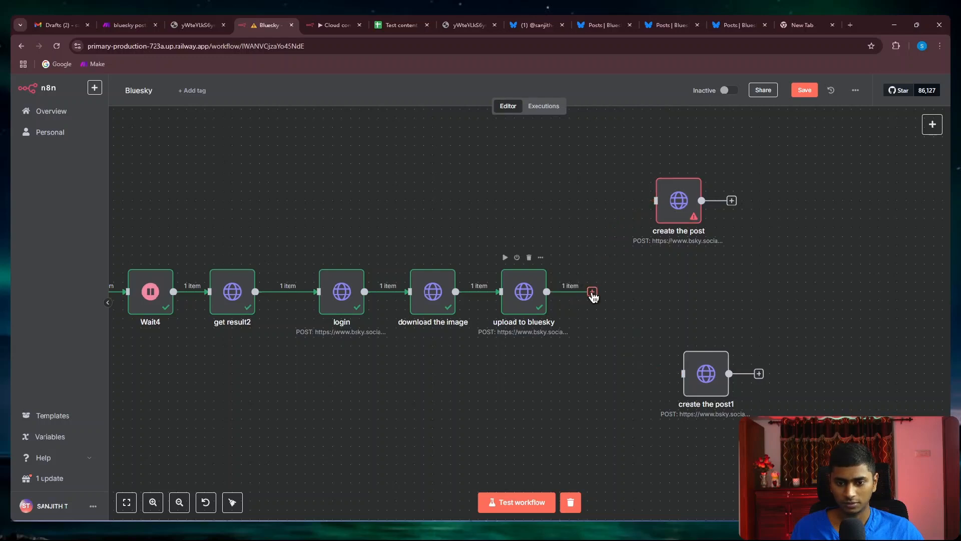
left_click(592, 292)
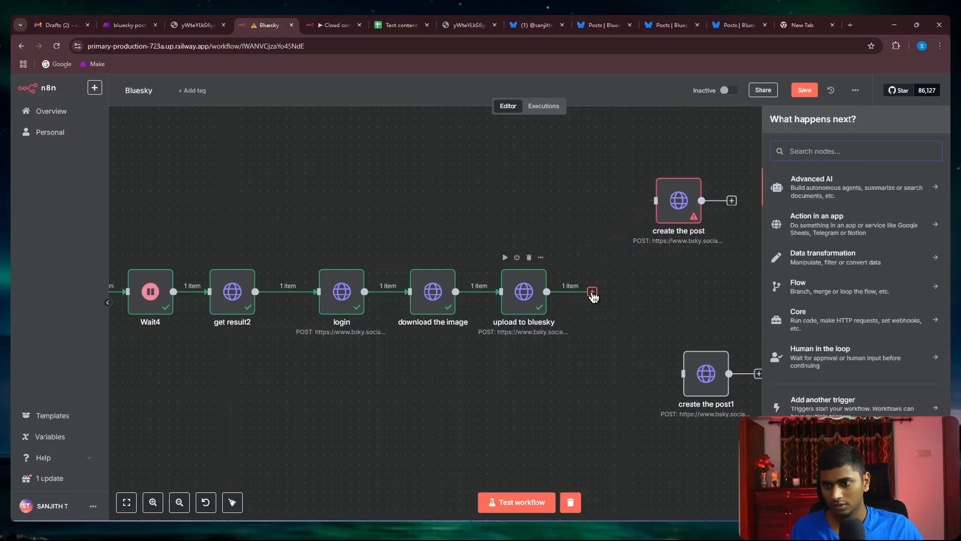
type("con")
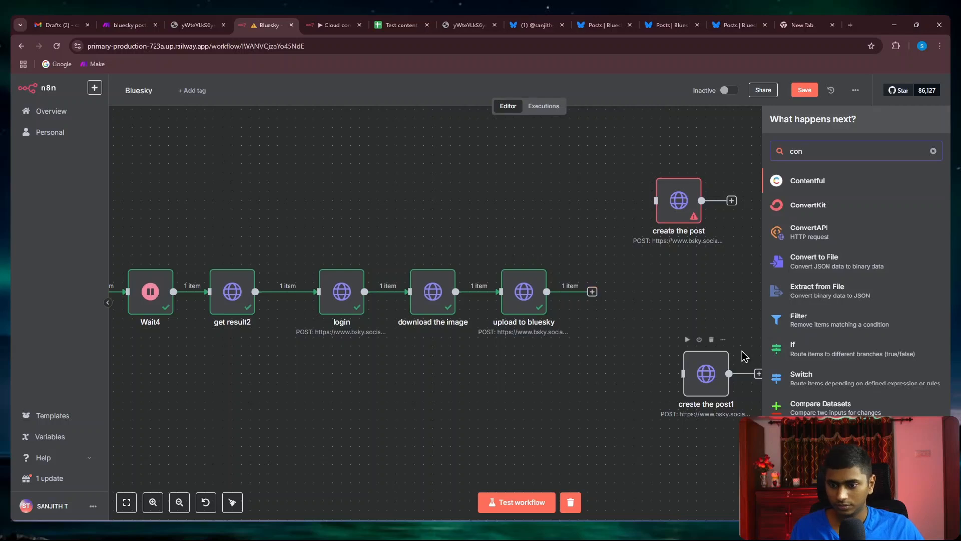
left_click(811, 350)
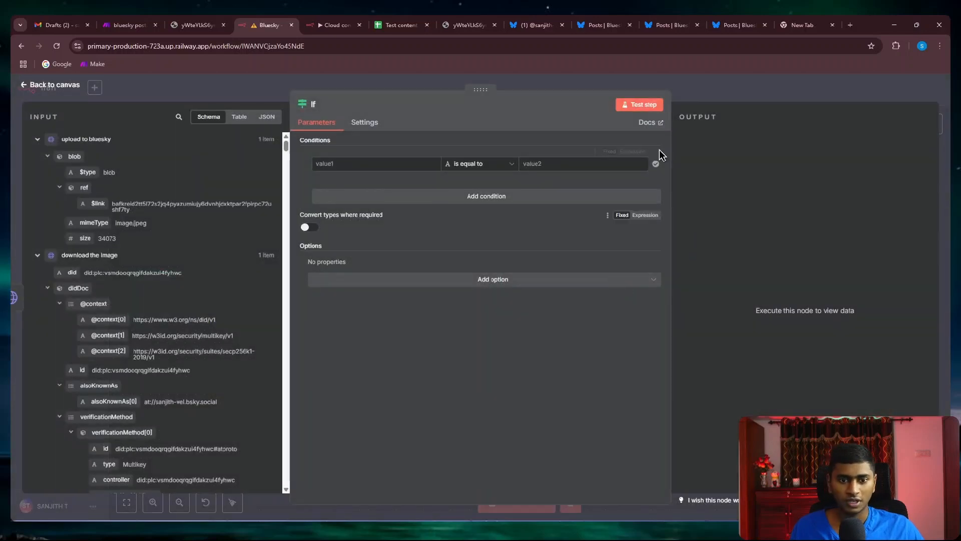
left_click(695, 91)
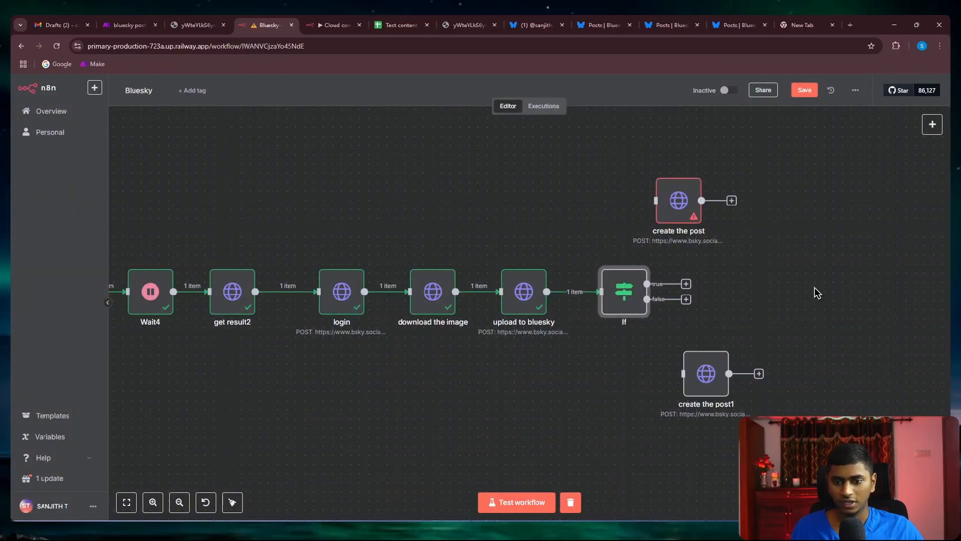
scroll(798, 272, "right", 3)
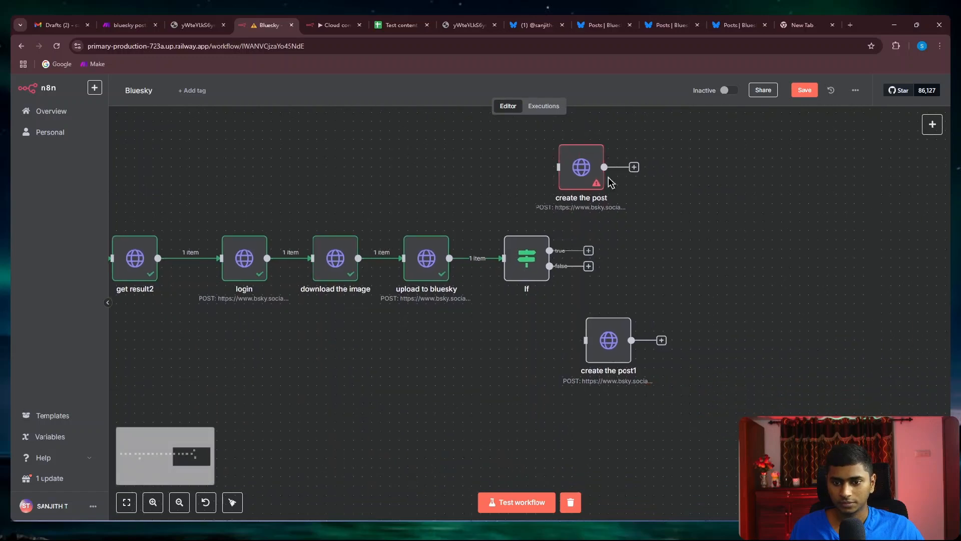
- Move the create the post node farther right and connect the If node's true output to it
left_click_drag(624, 318, 633, 328)
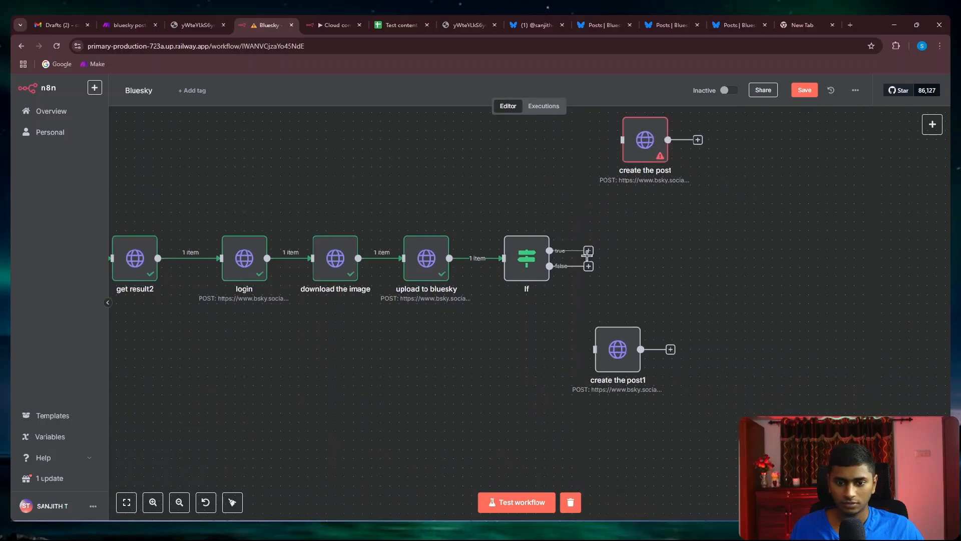
scroll(676, 273, "up", 2)
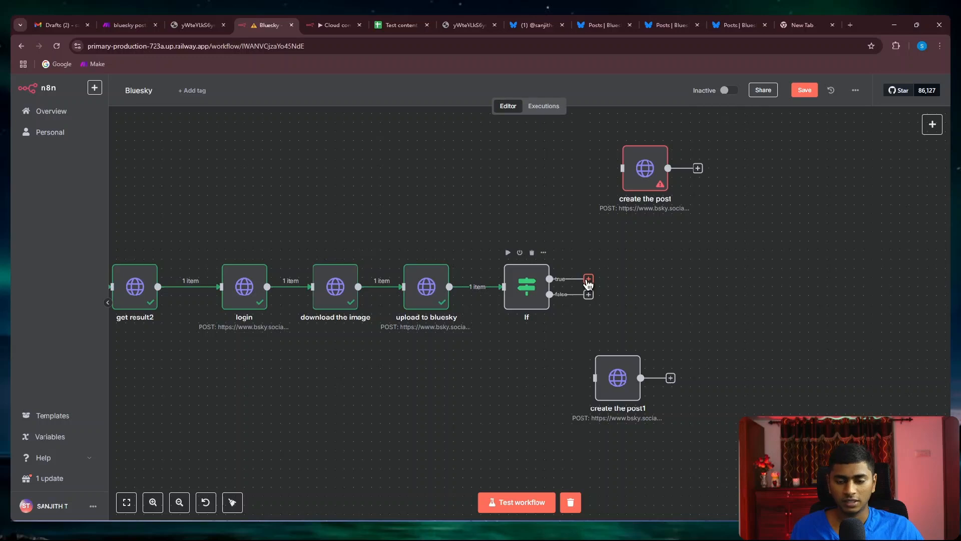
left_click_drag(590, 262, 608, 188)
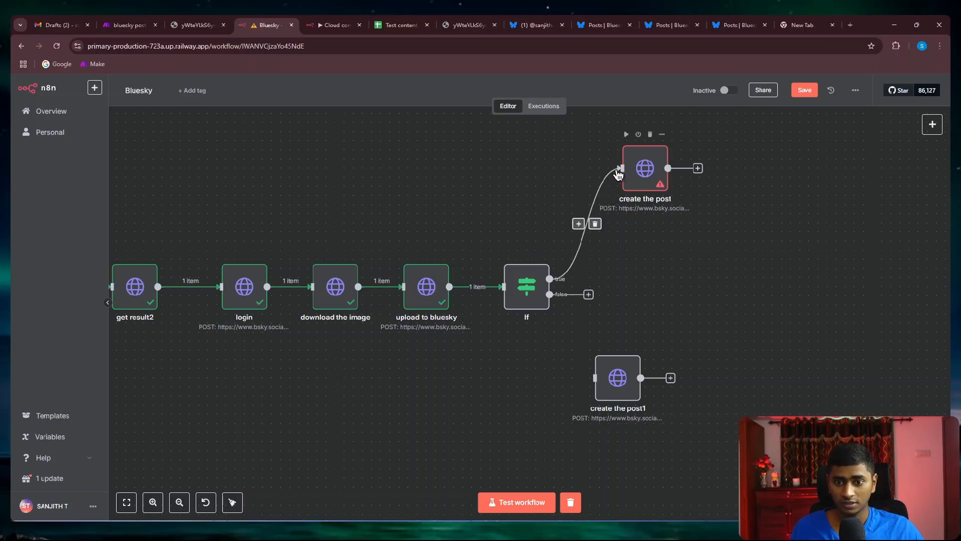
- Move create the post1 to the right and add an OpenAI Message a model node to the If node's false output
left_click_drag(616, 373, 725, 364)
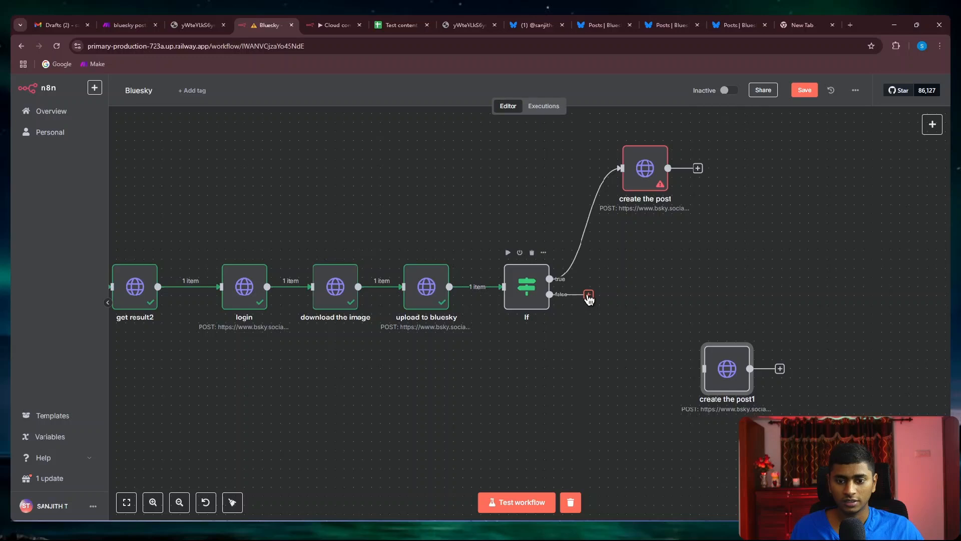
left_click_drag(588, 298, 609, 367)
type("open")
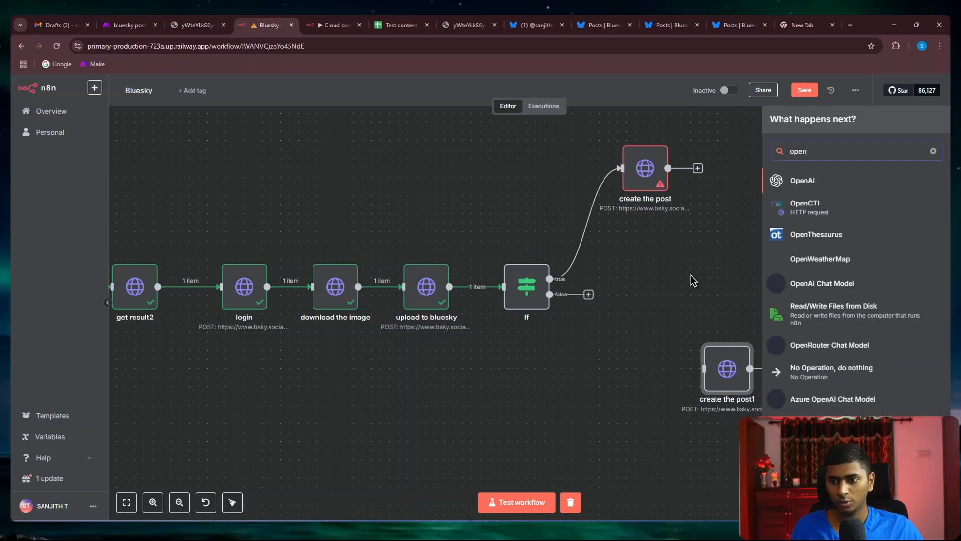
key("Return")
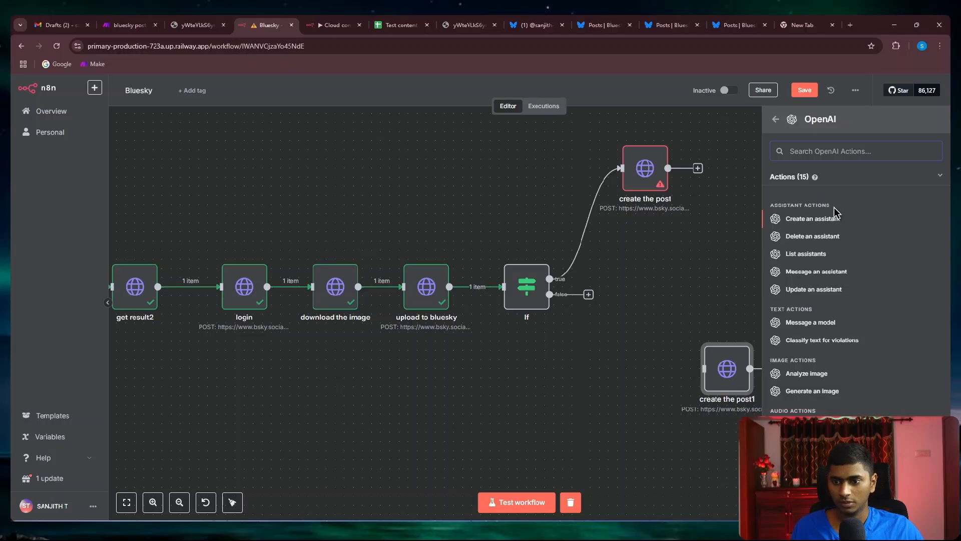
type("cre")
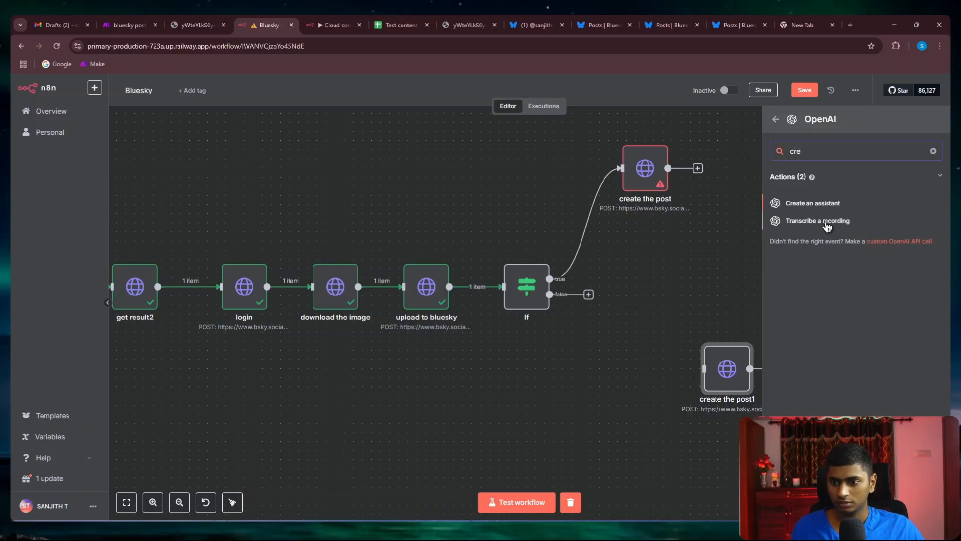
key("BackSpace")
key("BackSpace")
key("BackSpace")
type("mess")
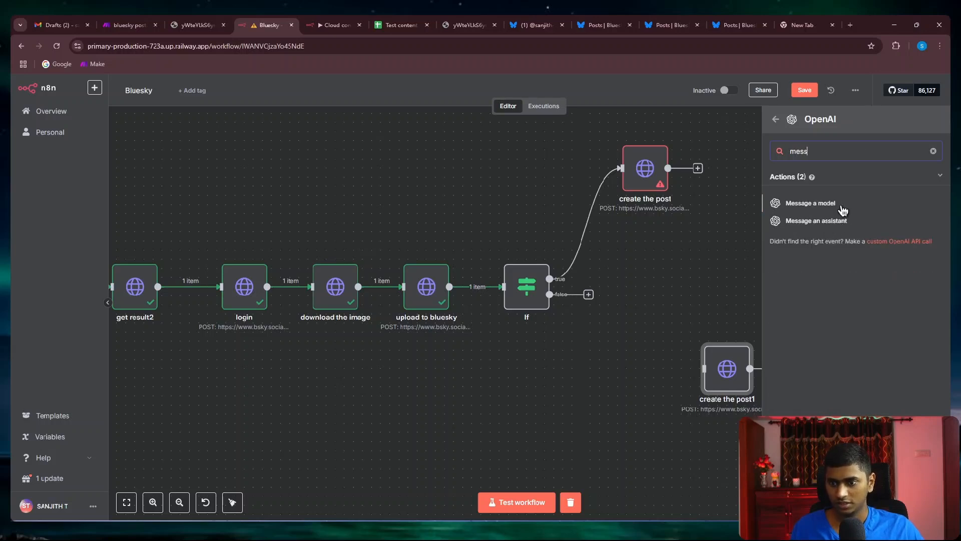
left_click(840, 206)
left_click(672, 76)
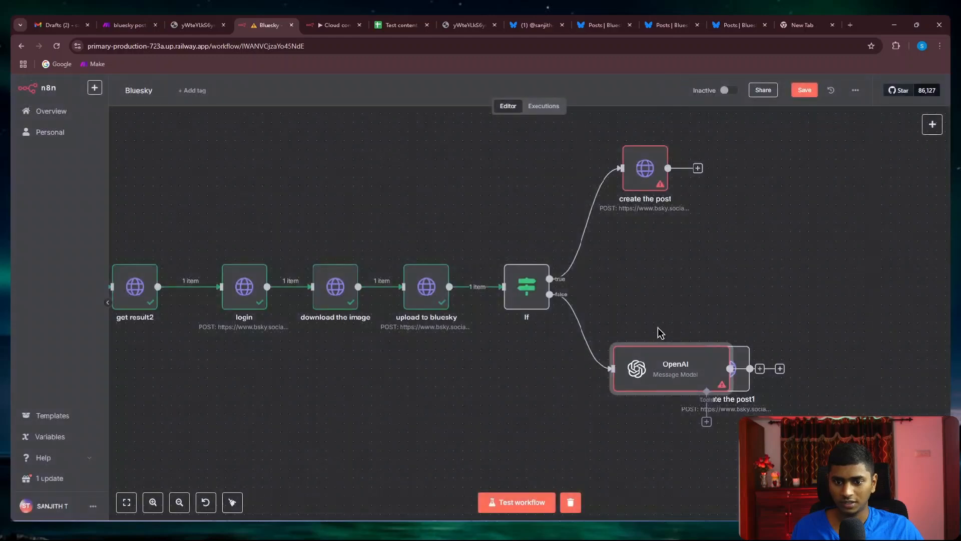
- Space out the OpenAI and create the post1 nodes and connect OpenAI's output to create the post1
left_click_drag(610, 372, 593, 372)
left_click_drag(739, 383, 839, 374)
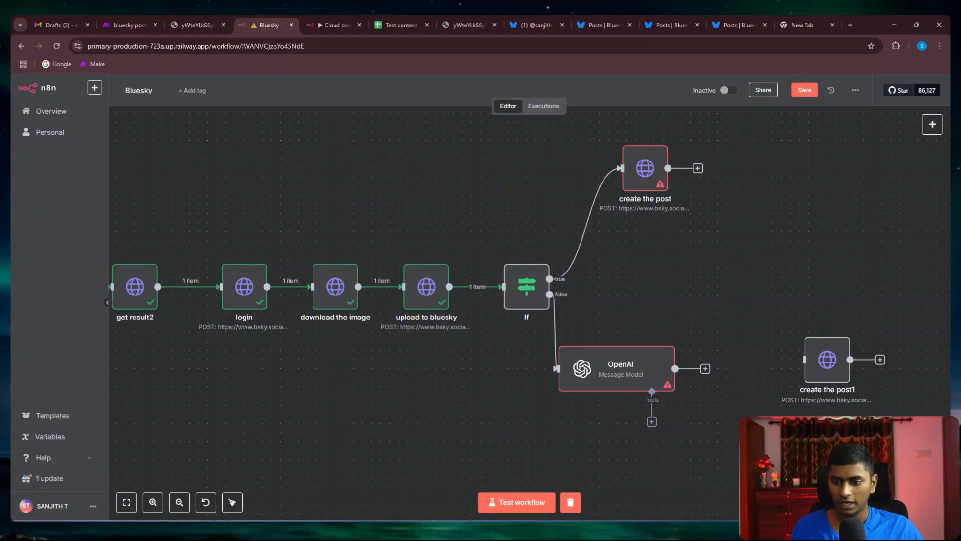
left_click_drag(730, 412, 559, 380)
left_click_drag(457, 337, 644, 342)
left_click(655, 335)
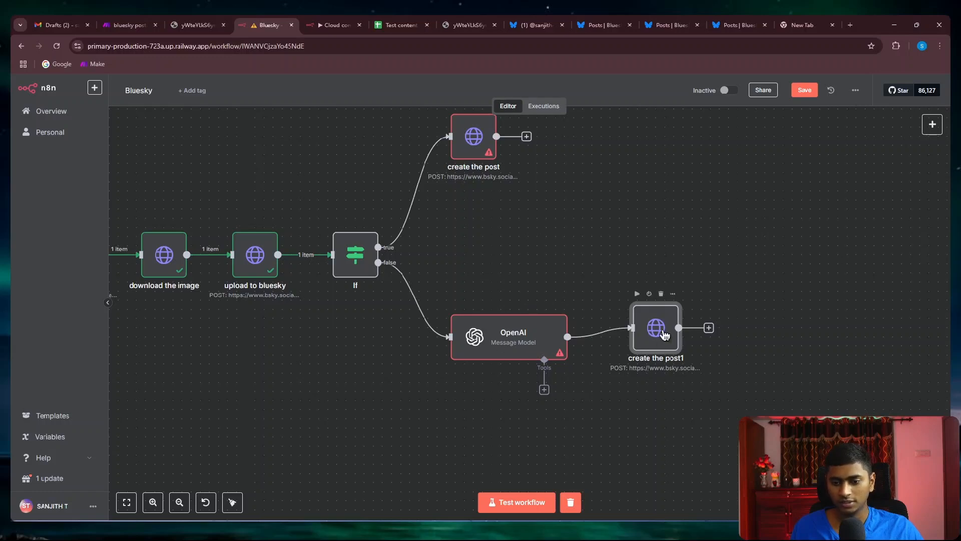
- Disconnect the If node from upload to bluesky and create the post, and move the If, OpenAI and create the post1 group below the main flow
left_click_drag(480, 200, 558, 260)
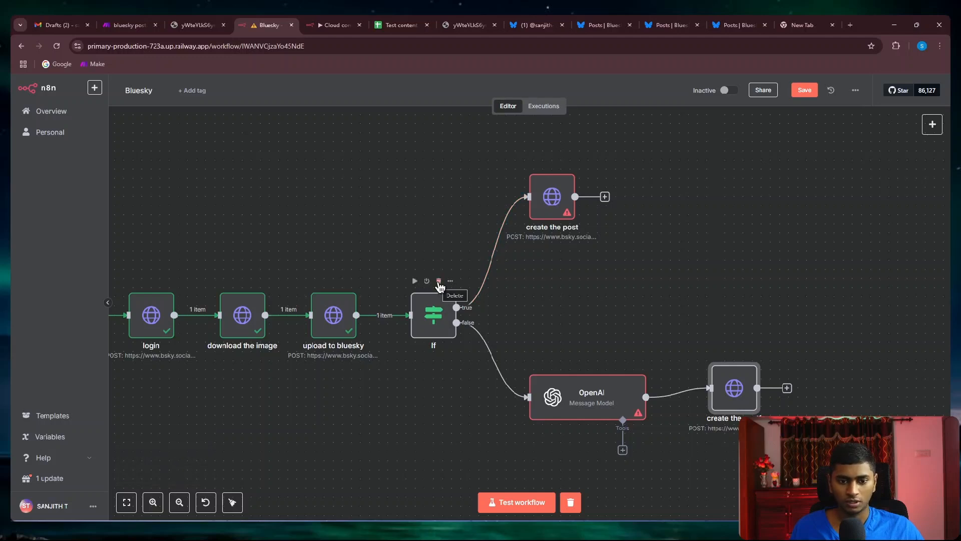
mouse_move(467, 307)
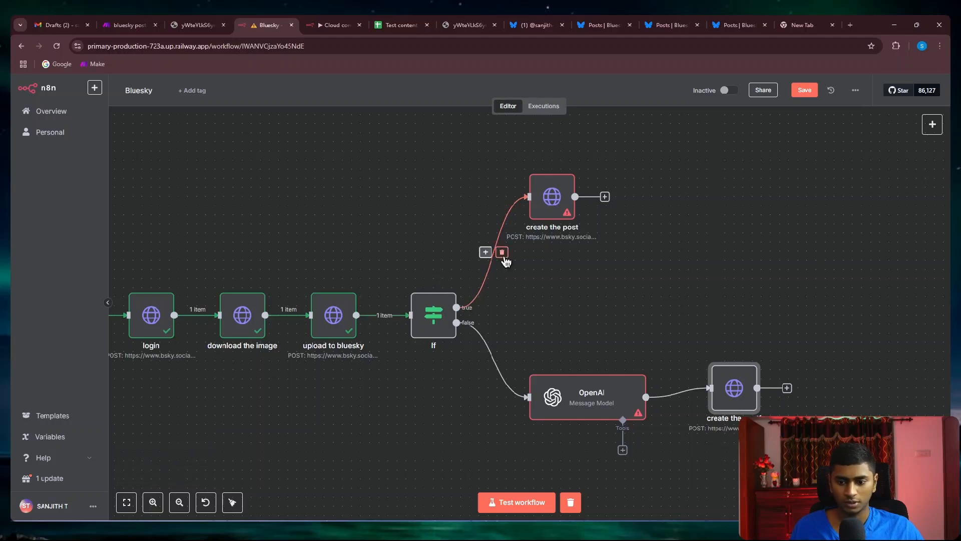
mouse_move(393, 319)
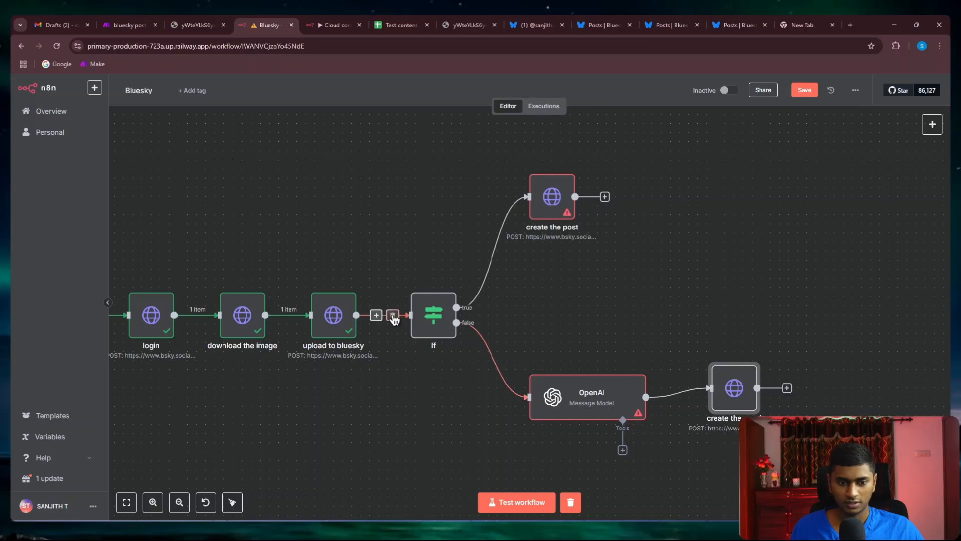
left_click(499, 260)
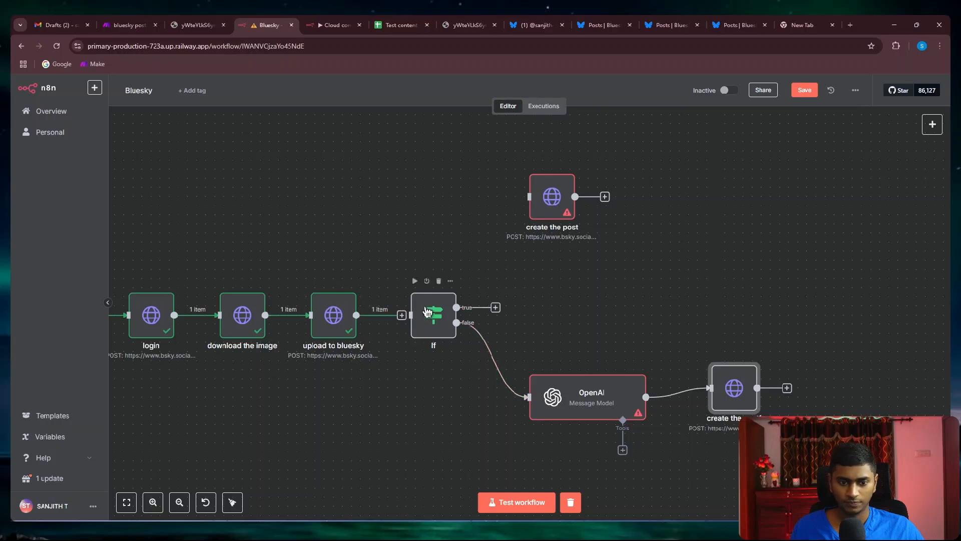
left_click_drag(412, 261, 774, 443)
left_click_drag(730, 395, 812, 535)
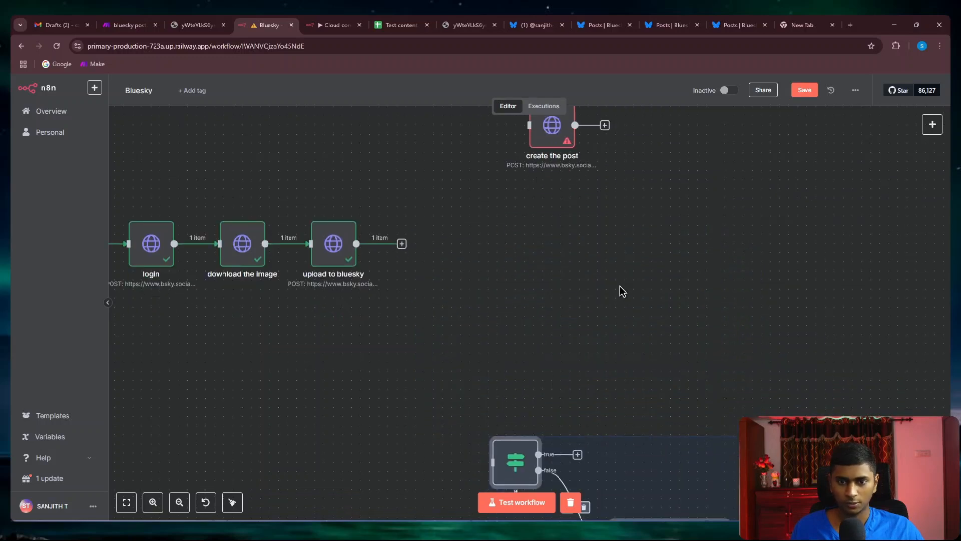
- Place create the post beside upload to bluesky and connect it to that node's output
scroll(601, 251, "up", 3)
left_click_drag(556, 198, 449, 305)
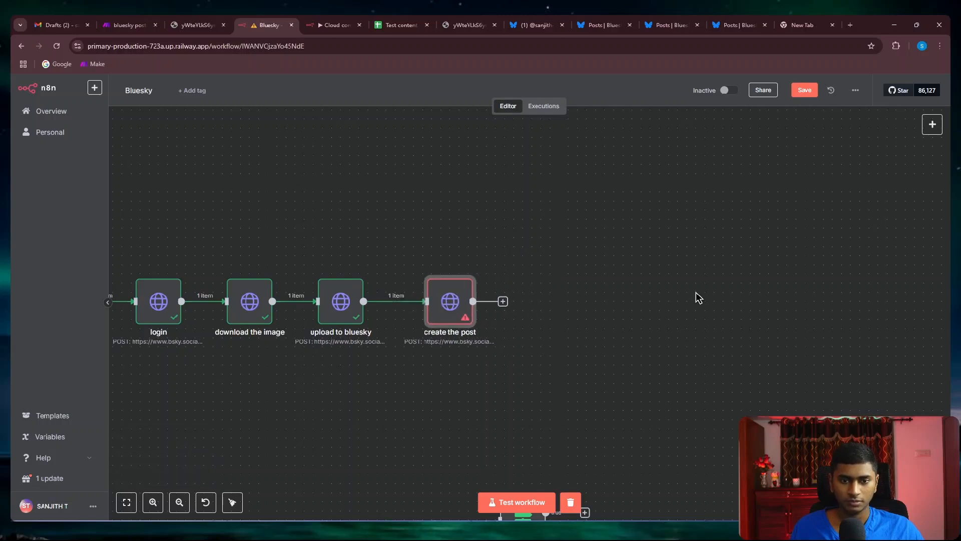
scroll(698, 298, "left", 2)
- Check the Test content spreadsheet, return to the n8n Bluesky workflow, and examine the Google Sheets node's output
left_click(398, 25)
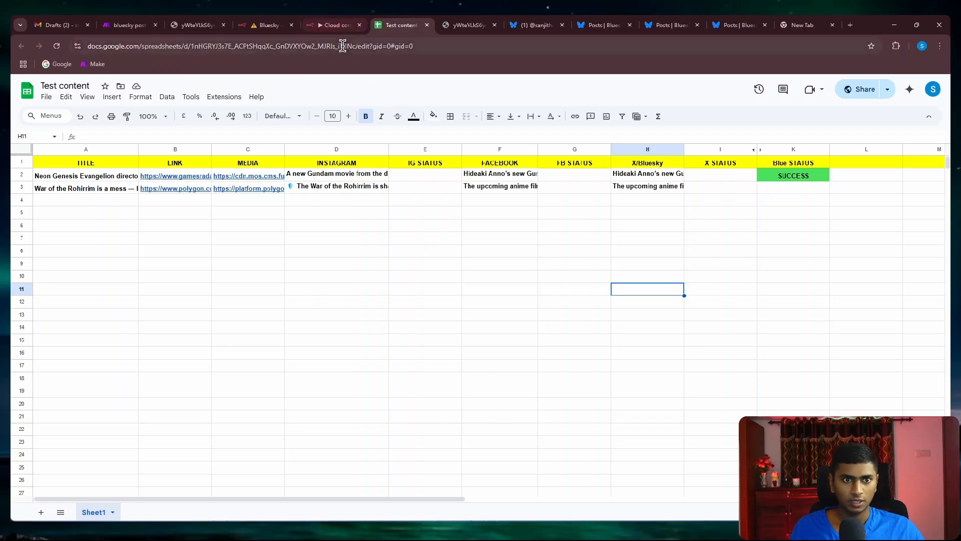
left_click(336, 25)
left_click(271, 25)
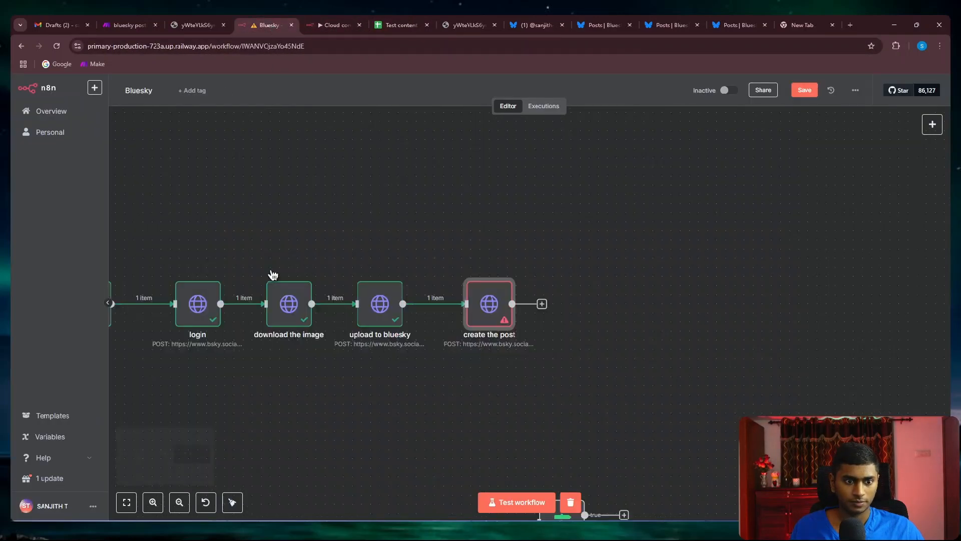
scroll(273, 274, "left", 15)
scroll(606, 343, "left", 10)
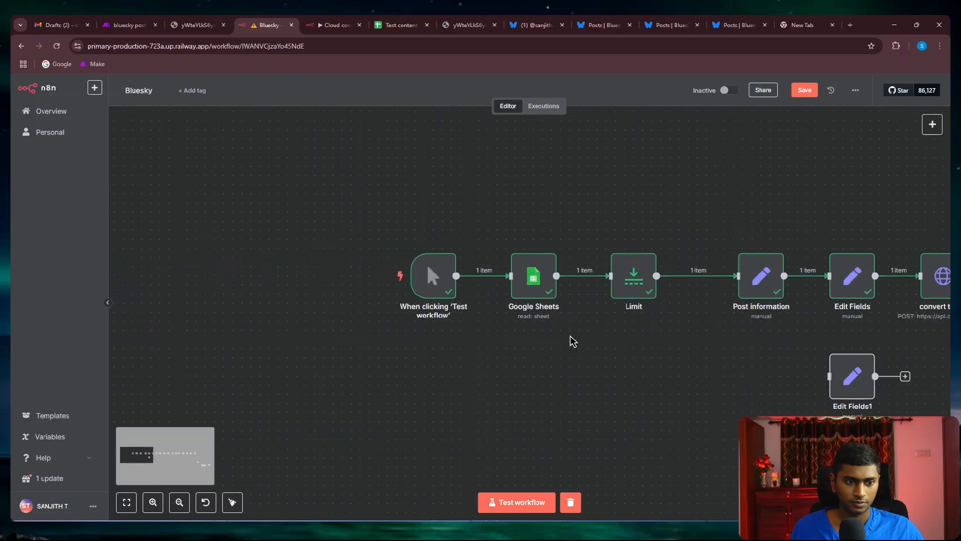
double_click(533, 275)
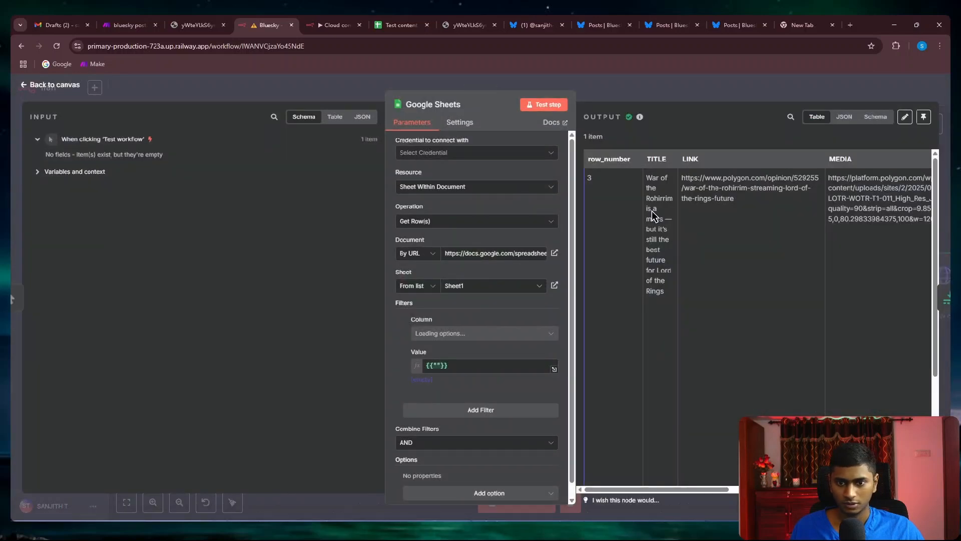
scroll(652, 215, "down", 1)
scroll(652, 210, "up", 1)
left_click(628, 94)
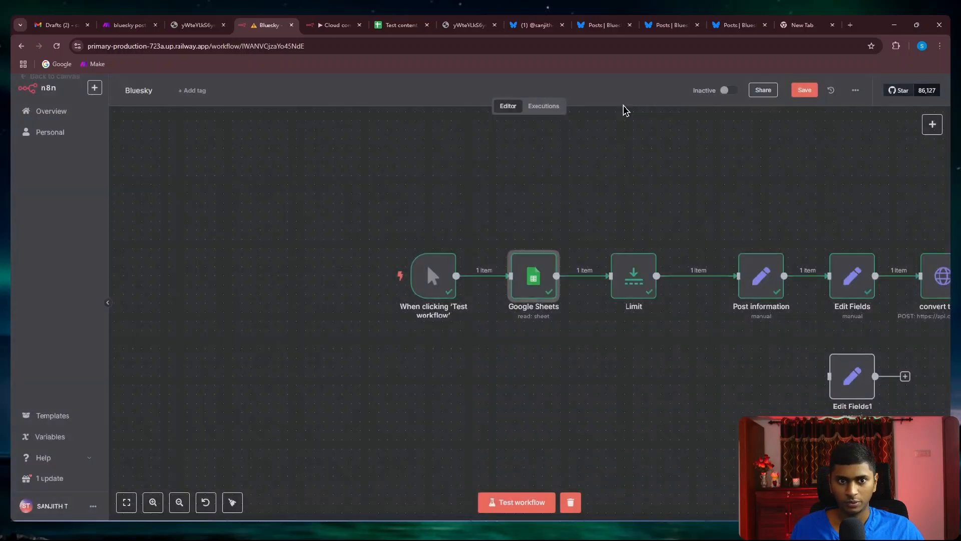
- Switch to the Test content spreadsheet and examine the X/Bluesky column and its War of the Rohirrim text
left_click(396, 25)
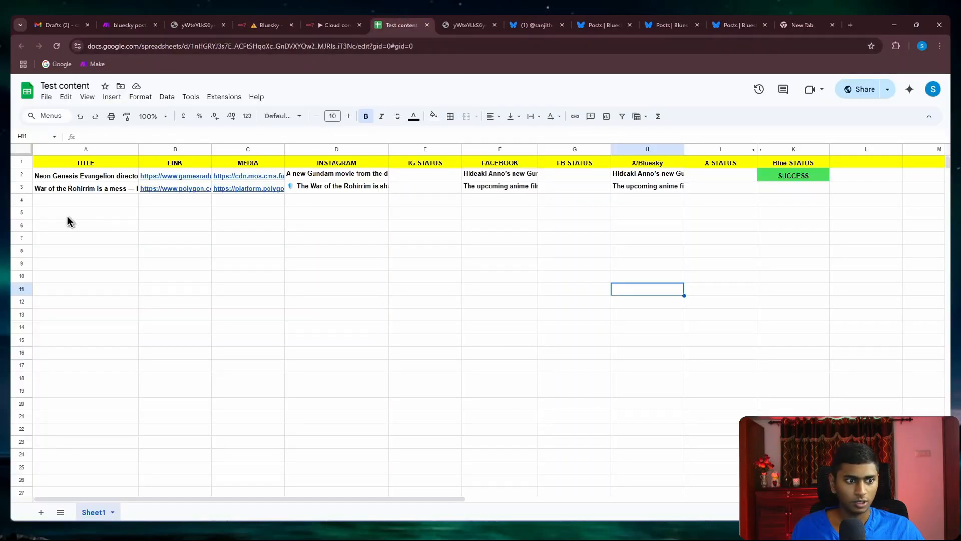
double_click(641, 187)
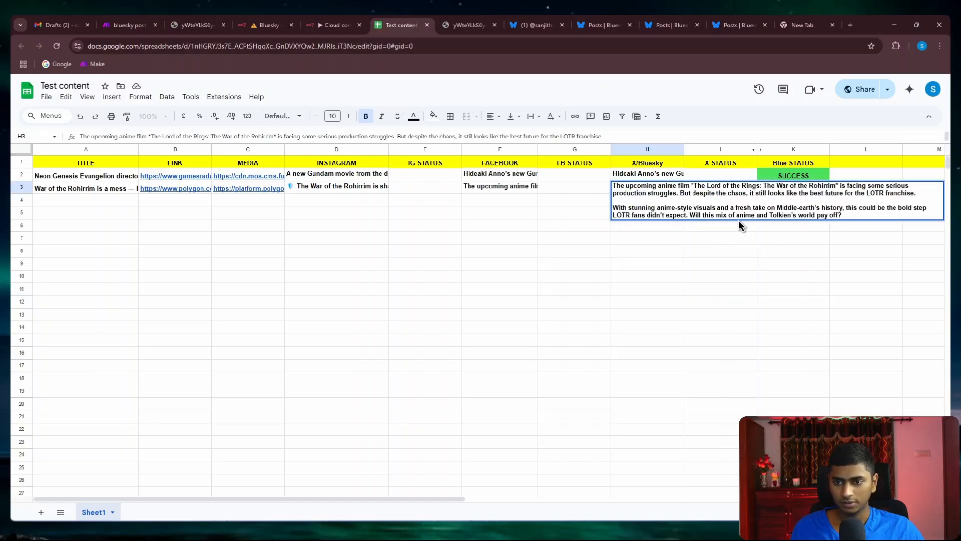
left_click(641, 152)
left_click(643, 277)
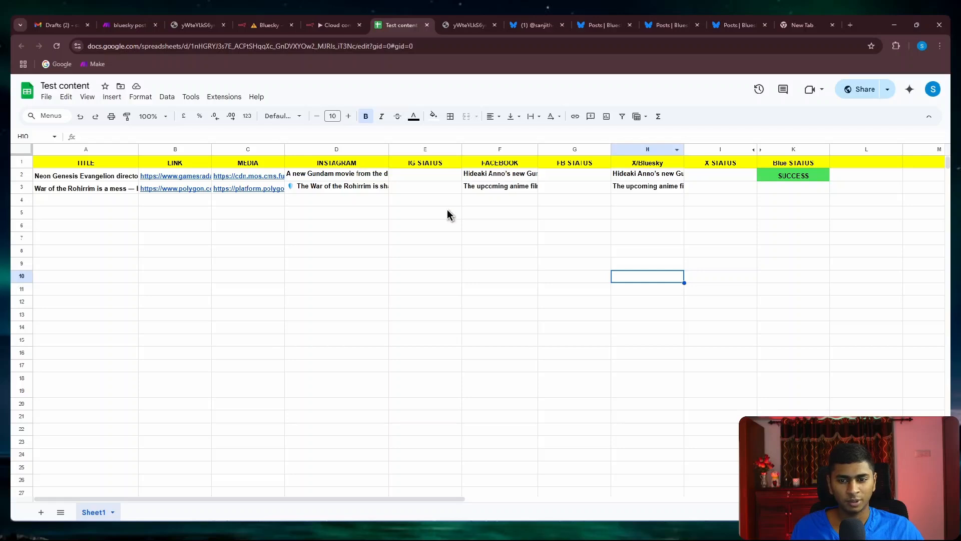
left_click(644, 150)
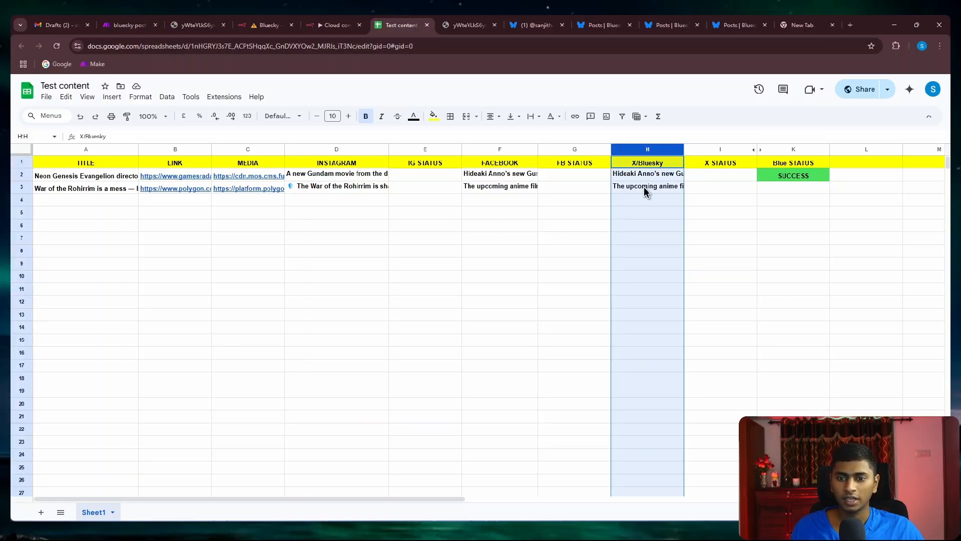
double_click(645, 165)
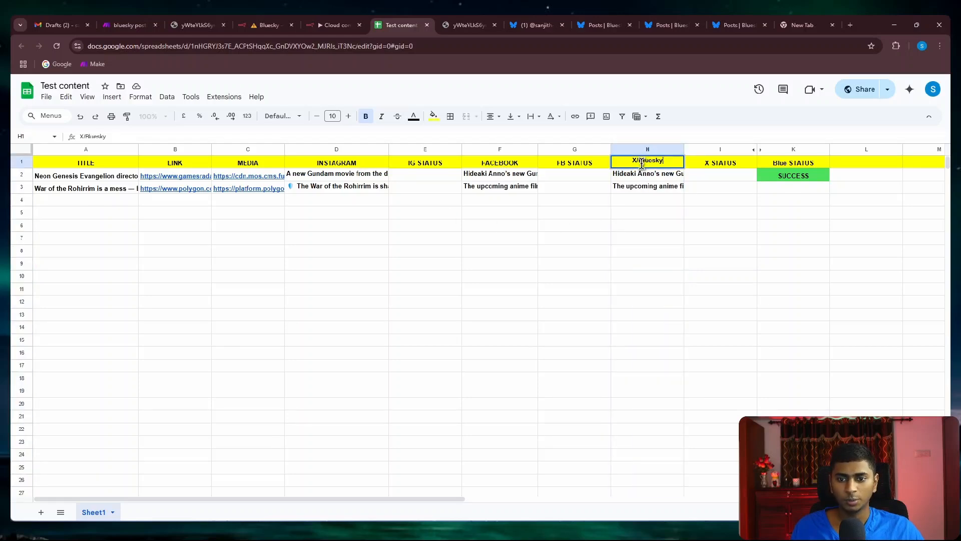
left_click(647, 188)
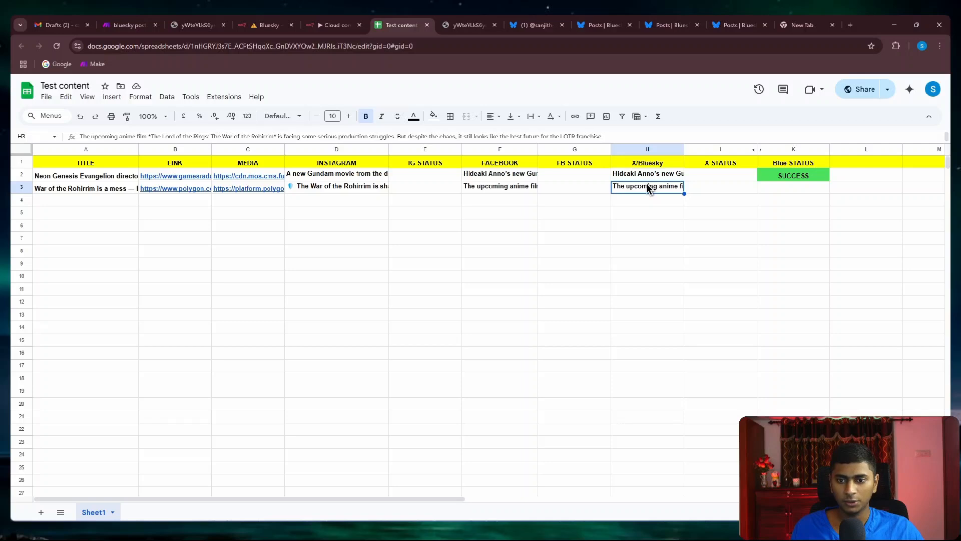
- Delete the second paragraph, starting "With stunning anime-style visuals", and its blank lines from the X/Bluesky text in cell H3
double_click(648, 188)
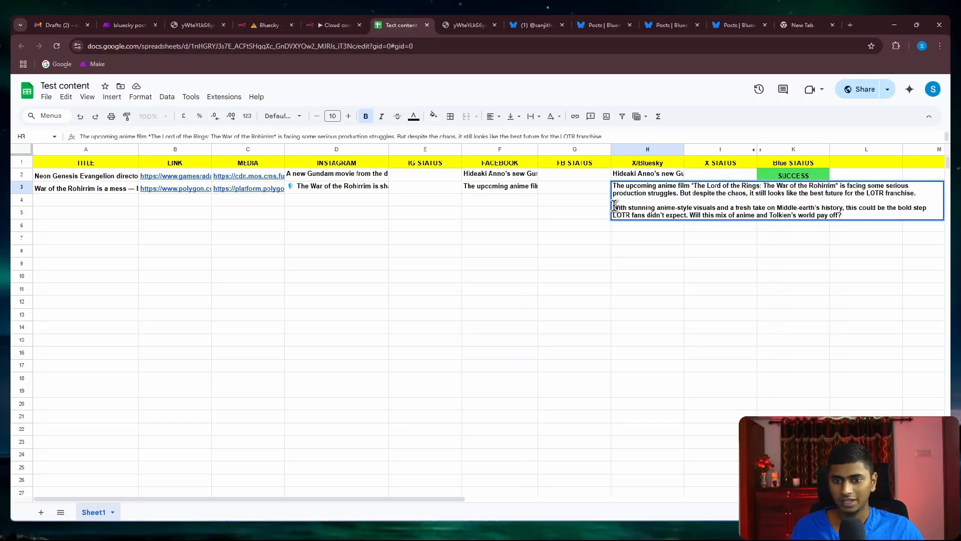
left_click_drag(837, 219, 614, 208)
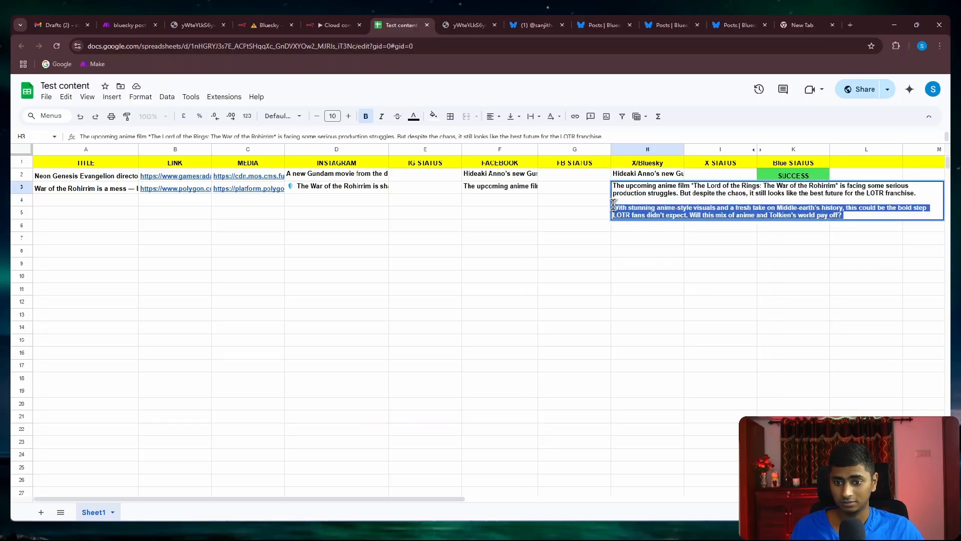
key("BackSpace")
key("BackSpace")
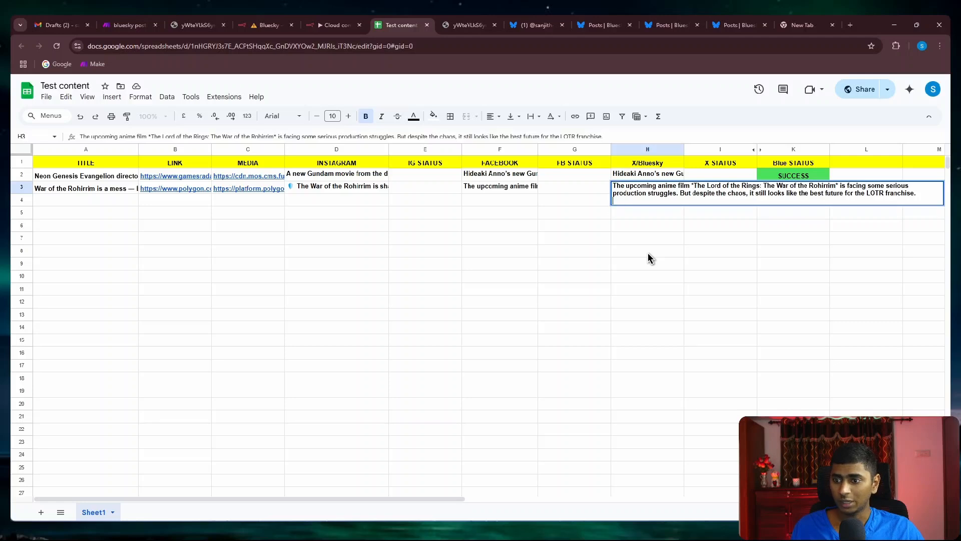
key("BackSpace")
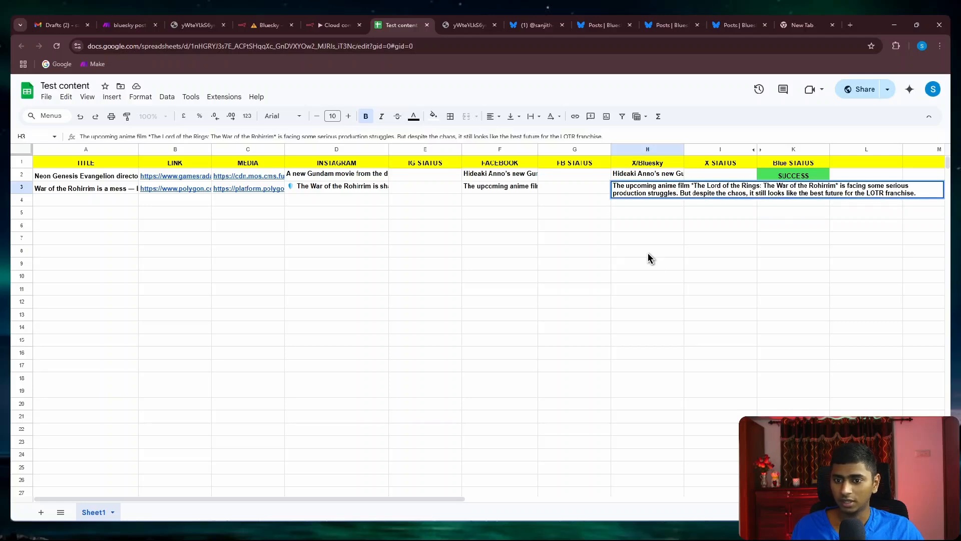
left_click(648, 254)
- Return to the n8n Bluesky workflow, run a test of it, and follow the execution along the nodes
left_click(264, 26)
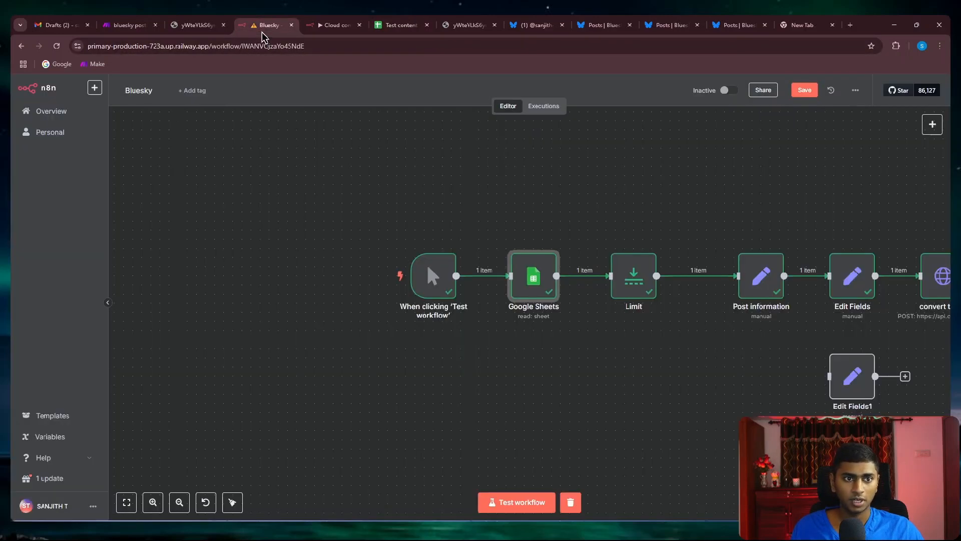
left_click(521, 502)
left_click_drag(722, 401, 380, 360)
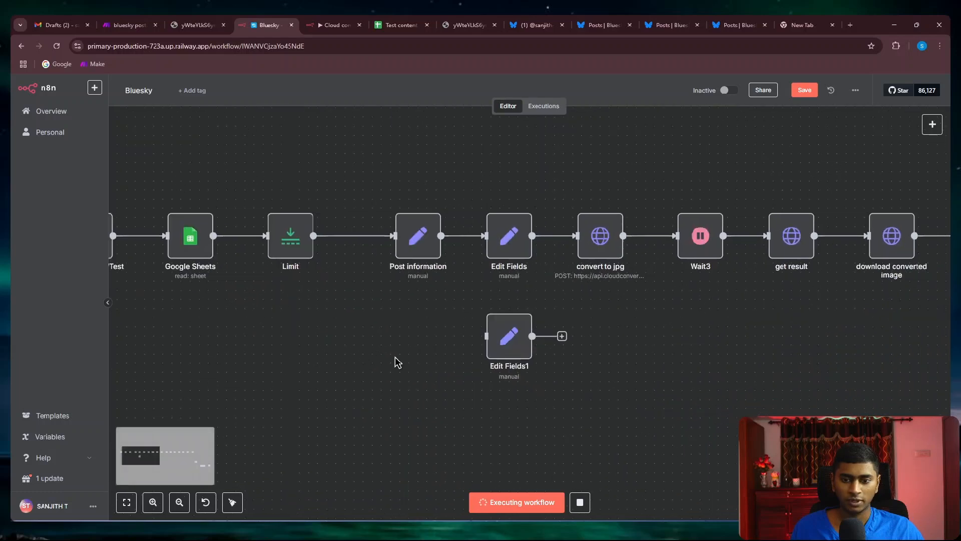
scroll(713, 352, "down", 3)
left_click_drag(814, 351, 581, 379)
left_click_drag(829, 380, 563, 382)
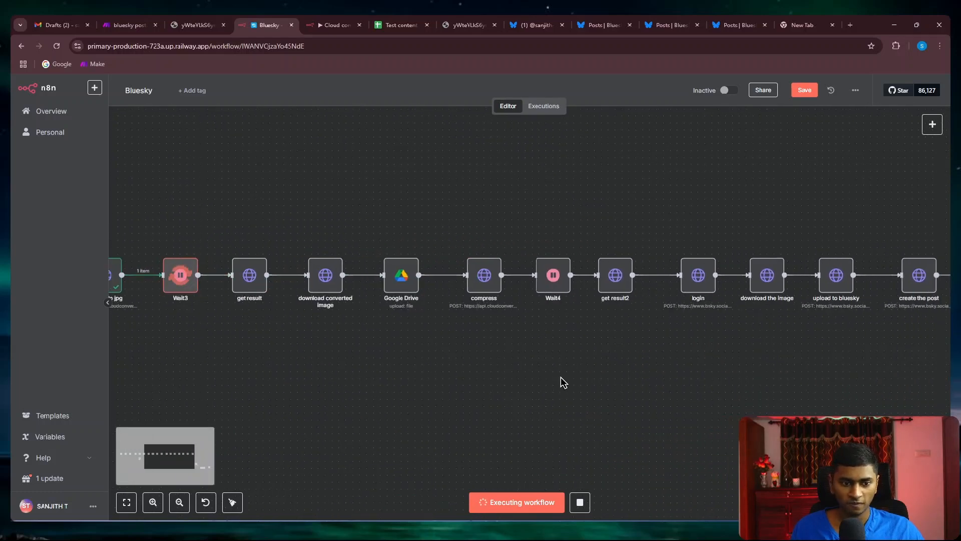
- While the n8n test runs, switch to the Make bluesky posting scenario and examine the two branches after the second Router
left_click_drag(712, 385, 672, 394)
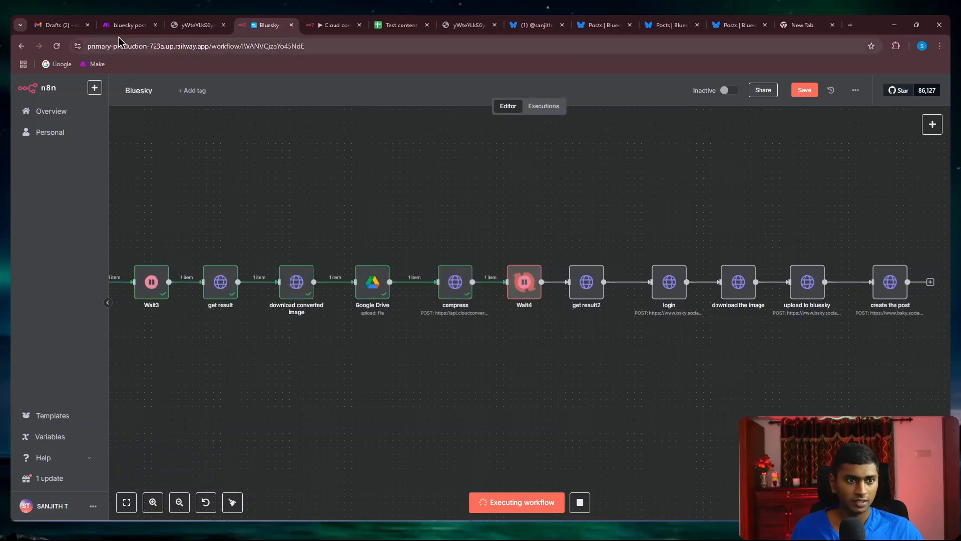
left_click(130, 25)
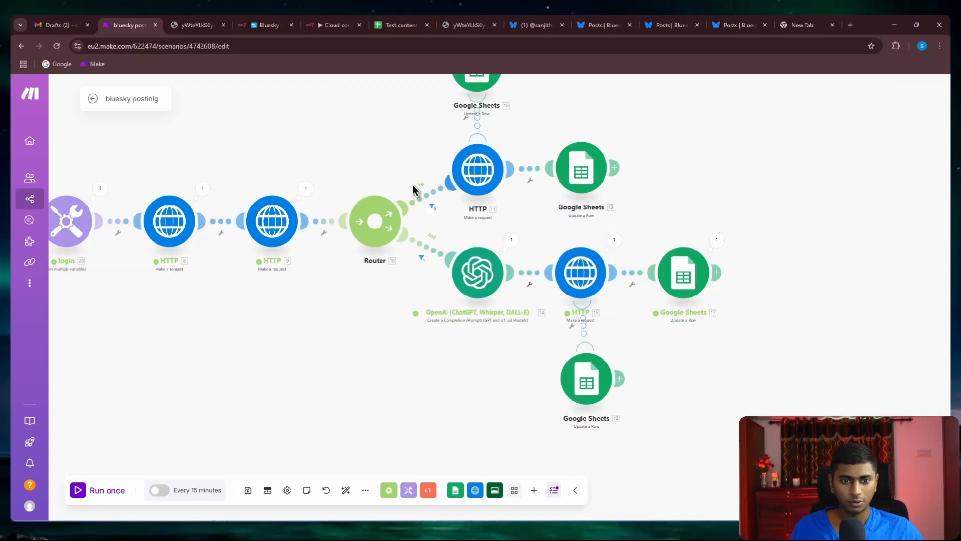
scroll(421, 184, "down", 2)
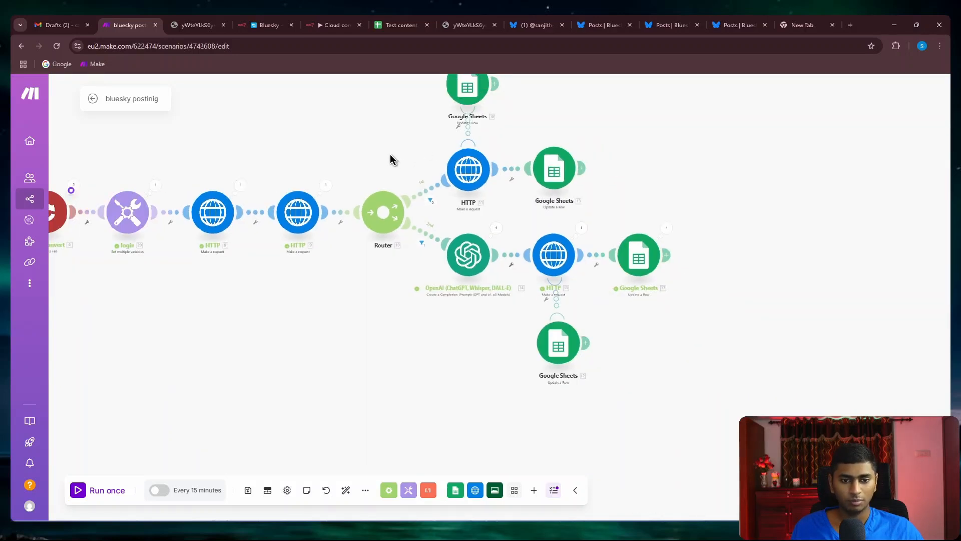
left_click_drag(391, 157, 395, 189)
scroll(531, 266, "up", 2)
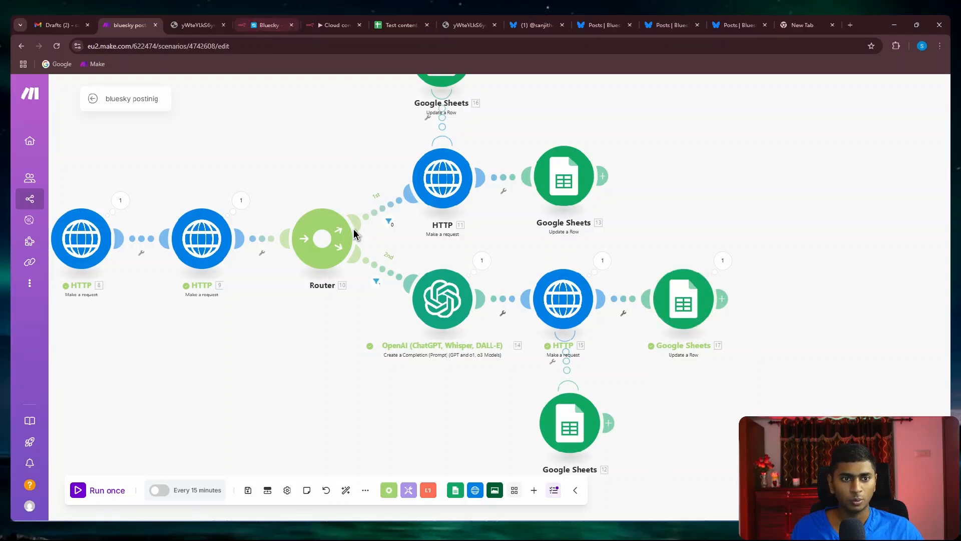
- Return to the n8n Bluesky workflow and follow the execution from Wait4 through to the create the post node
left_click(268, 25)
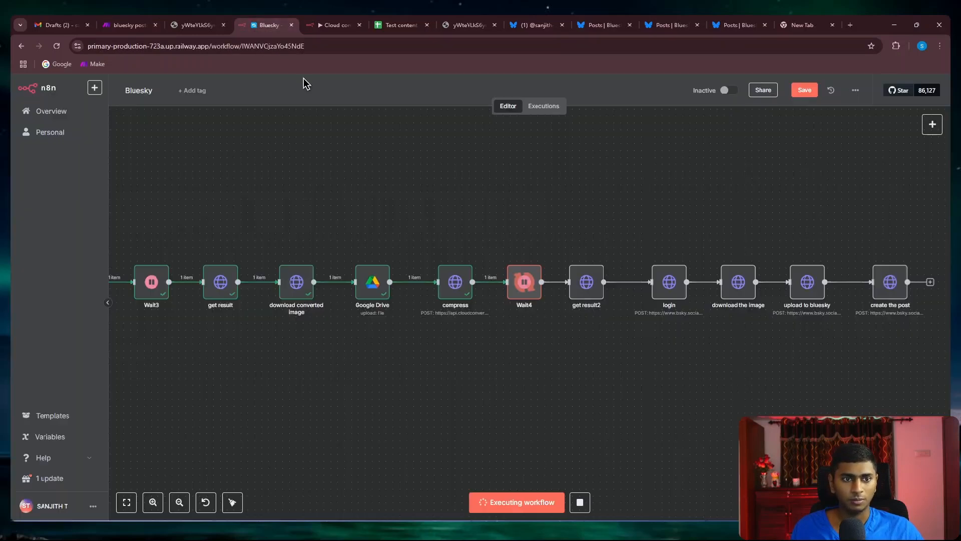
left_click_drag(842, 409, 674, 391)
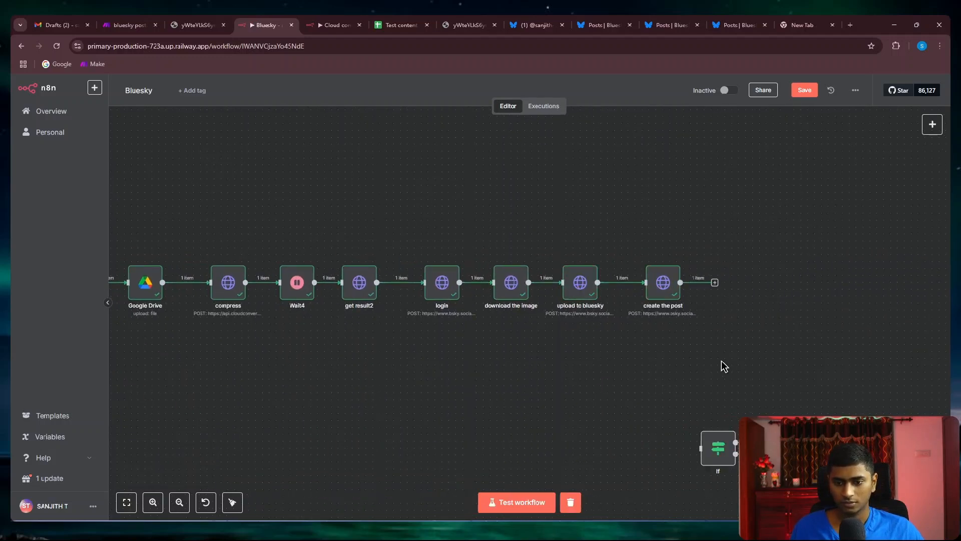
mouse_move(679, 266)
scroll(719, 348, "up", 5)
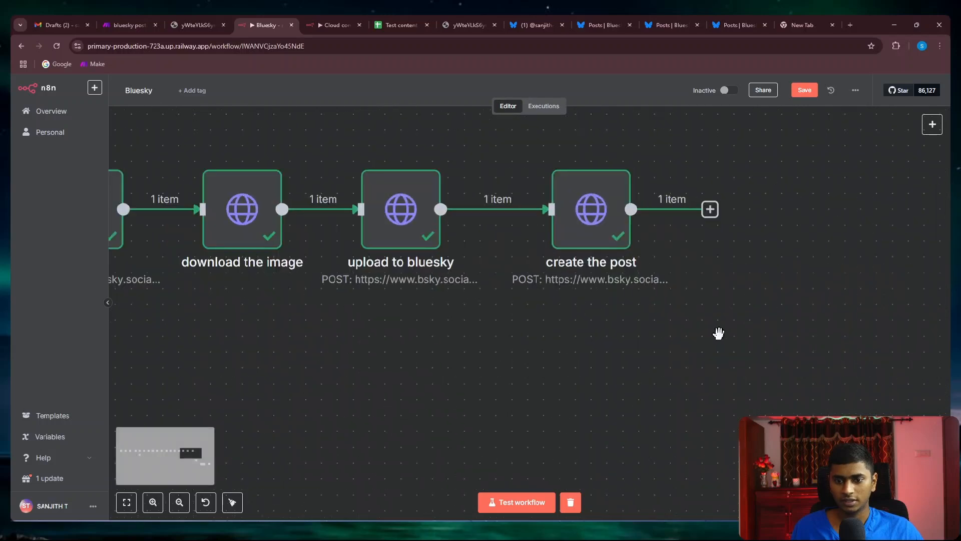
scroll(719, 332, "down", 2)
scroll(719, 326, "up", 2)
scroll(701, 350, "down", 4)
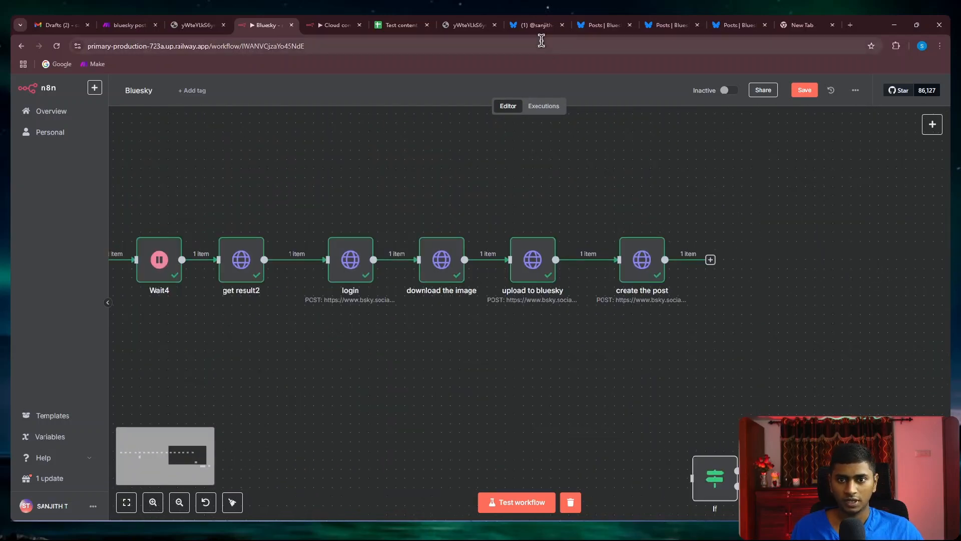
- Switch to the Bluesky profile, reload it, and examine the newest post's text and image
left_click(535, 25)
scroll(586, 360, "down", 4)
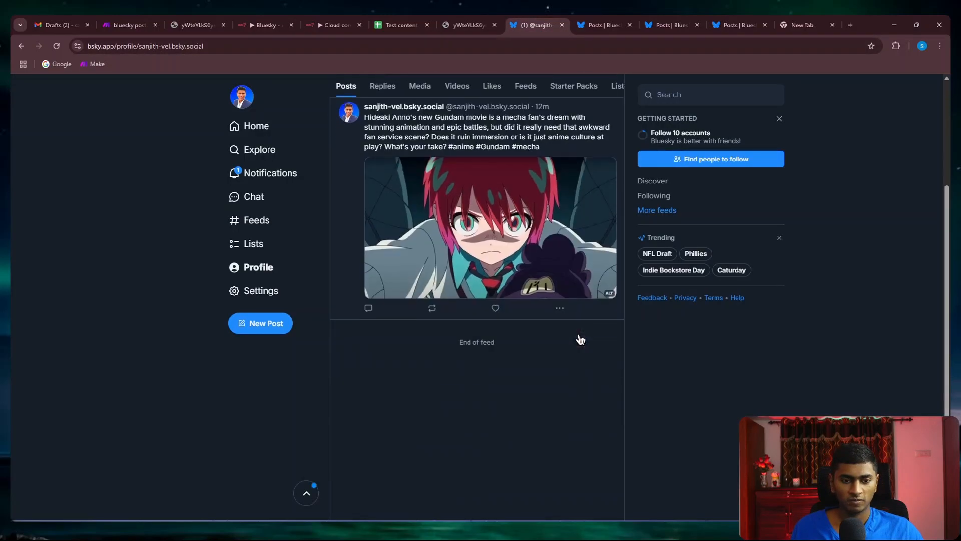
scroll(578, 335, "up", 4)
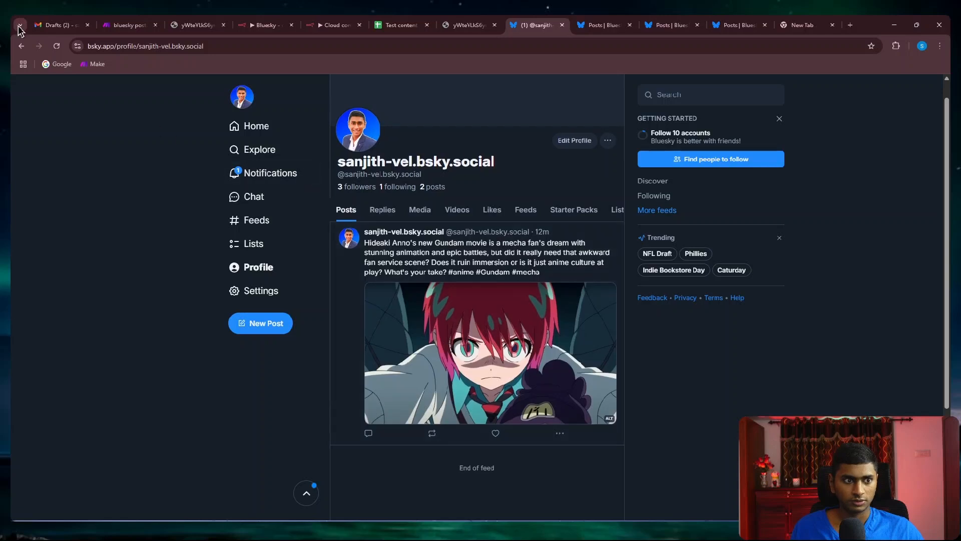
left_click(56, 46)
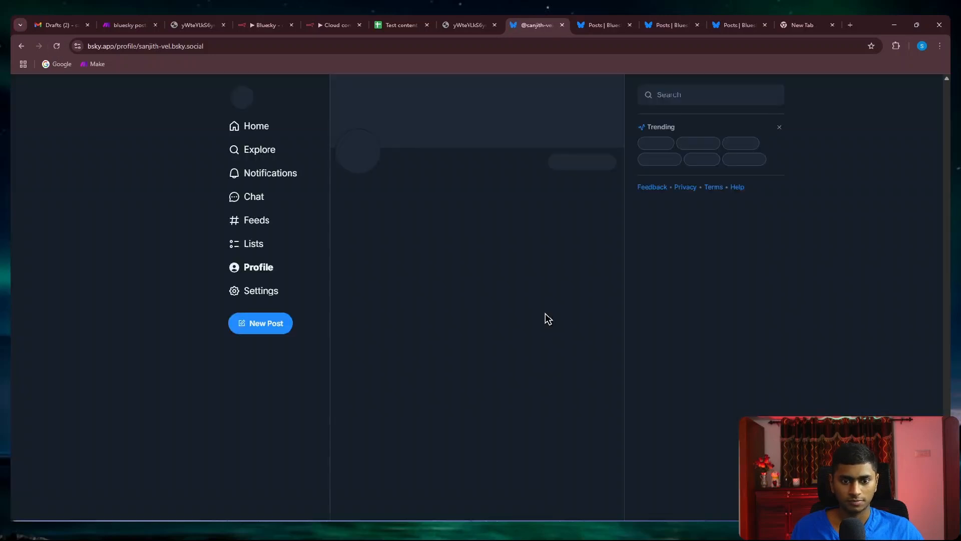
scroll(549, 319, "down", 3)
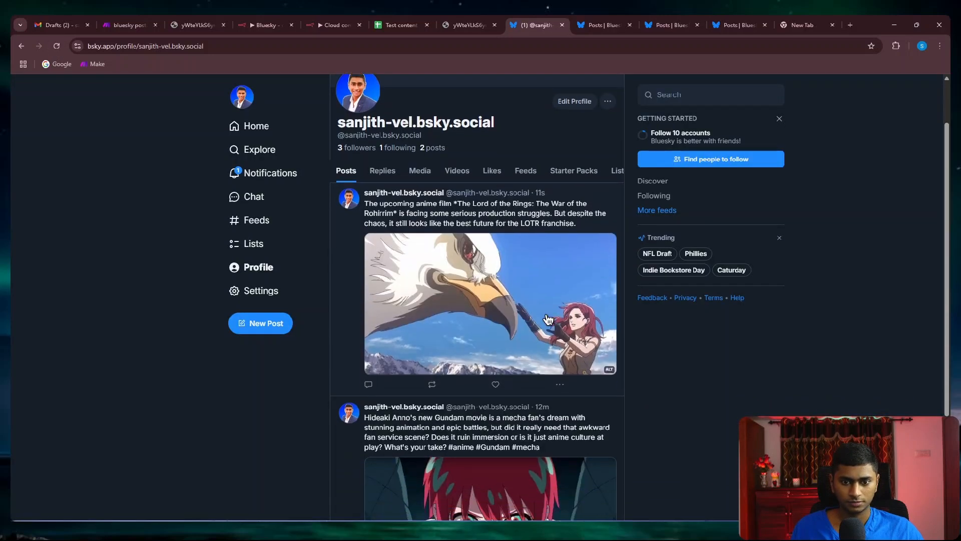
scroll(551, 281, "up", 1)
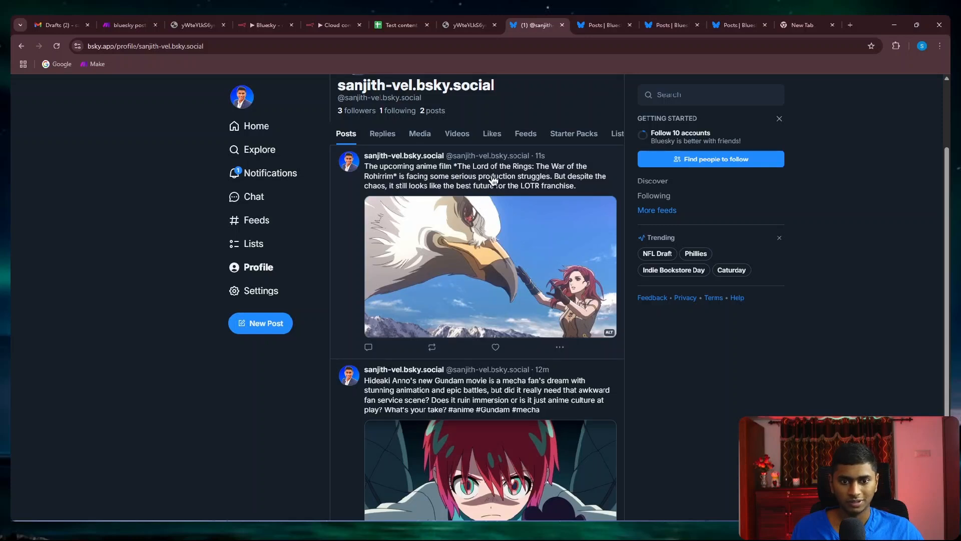
- Compare the X/Bluesky text in cell H3 of the Test content spreadsheet with the newest post on the Bluesky profile
left_click(393, 25)
double_click(648, 183)
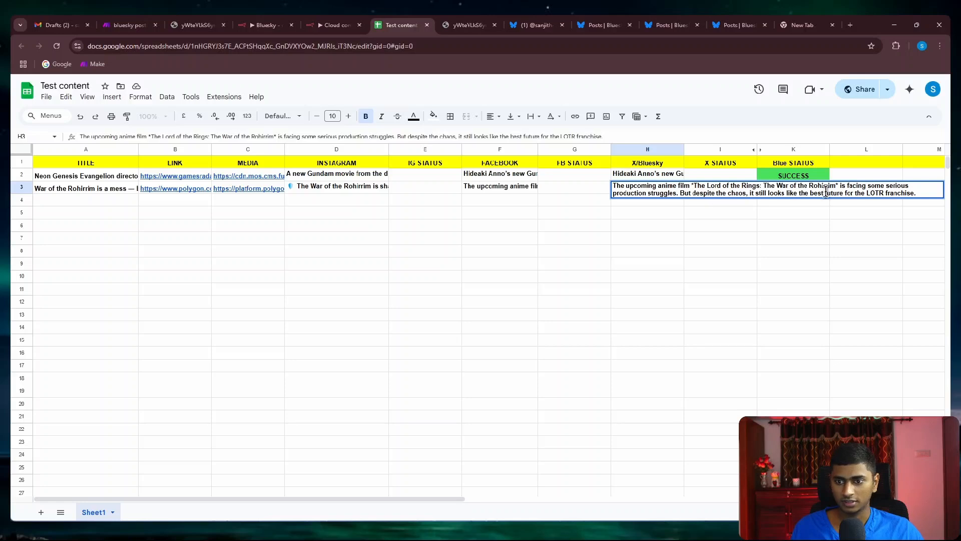
left_click_drag(920, 193, 679, 181)
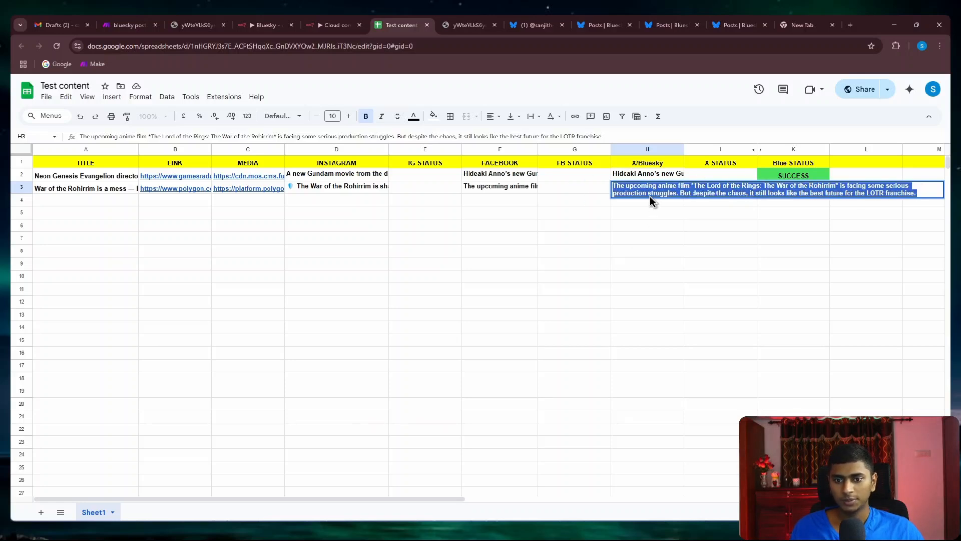
left_click(651, 236)
left_click(531, 25)
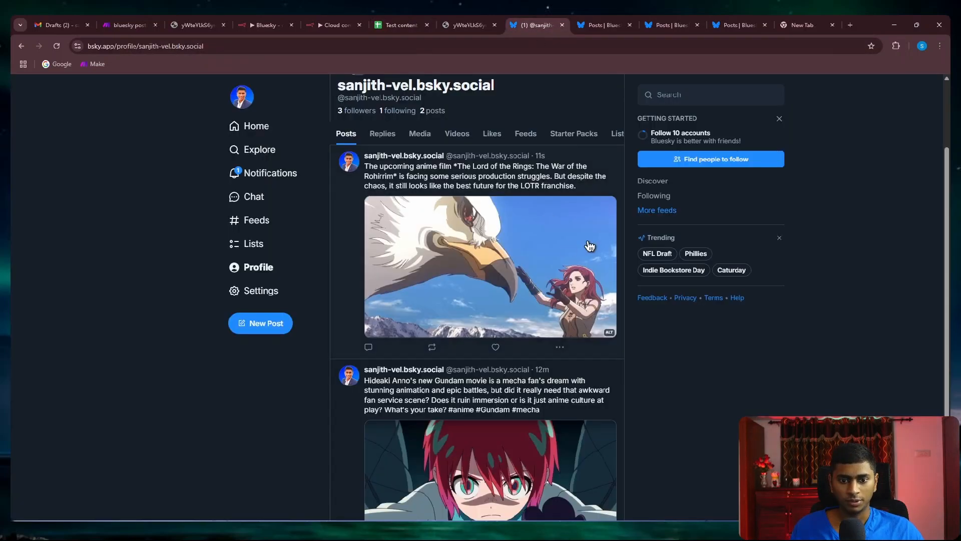
scroll(561, 388, "up", 2)
scroll(561, 388, "down", 4)
scroll(559, 388, "up", 5)
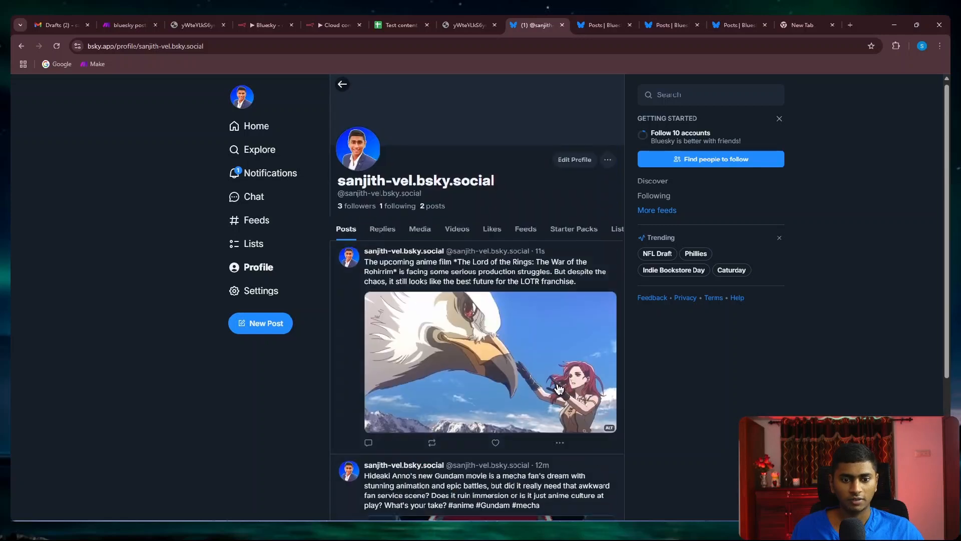
- Glance at the Make scenario, then go to the n8n Bluesky workflow and review its nodes back to the manual trigger
left_click(118, 31)
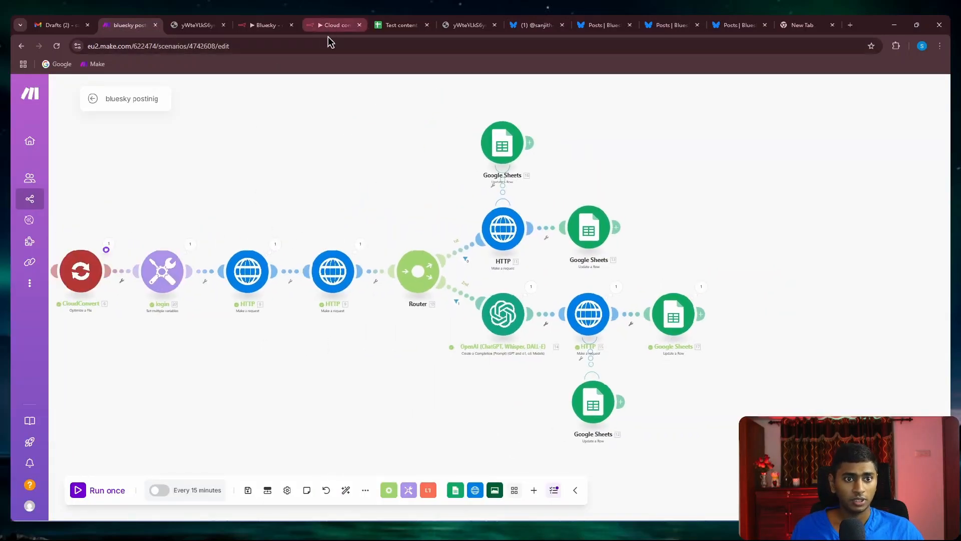
left_click(262, 28)
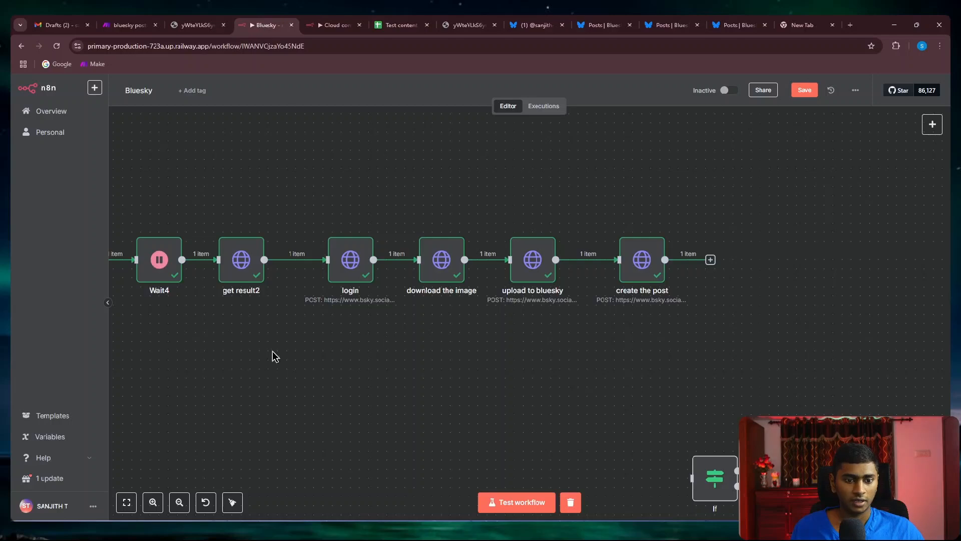
left_click_drag(204, 425, 565, 425)
scroll(513, 424, "down", 4)
left_click_drag(311, 415, 511, 400)
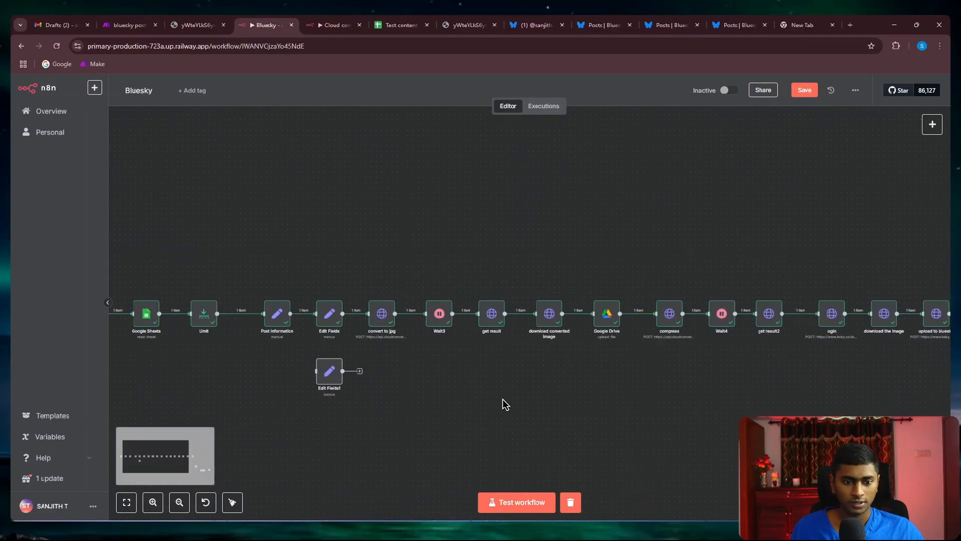
left_click_drag(424, 396, 658, 381)
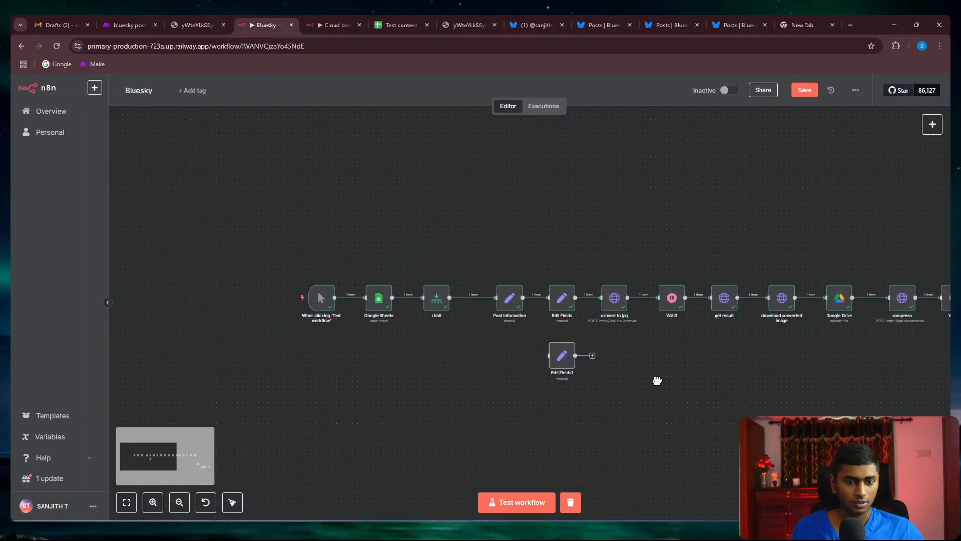
- Switch to the Make bluesky posting scenario and examine its modules from Google Sheets Search Rows through to the second Router
left_click(125, 27)
left_click_drag(292, 407, 626, 393)
scroll(606, 389, "down", 3)
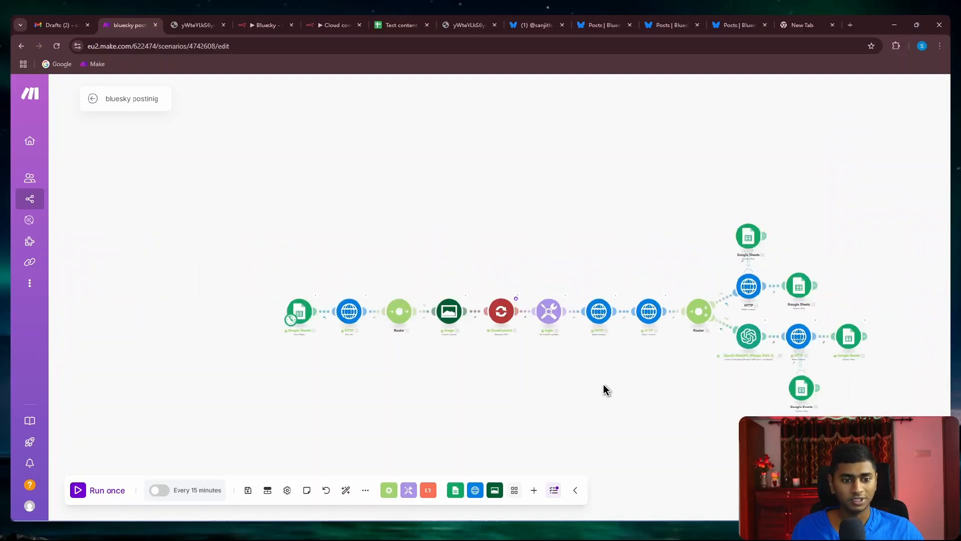
scroll(550, 386, "up", 2)
scroll(301, 270, "up", 4)
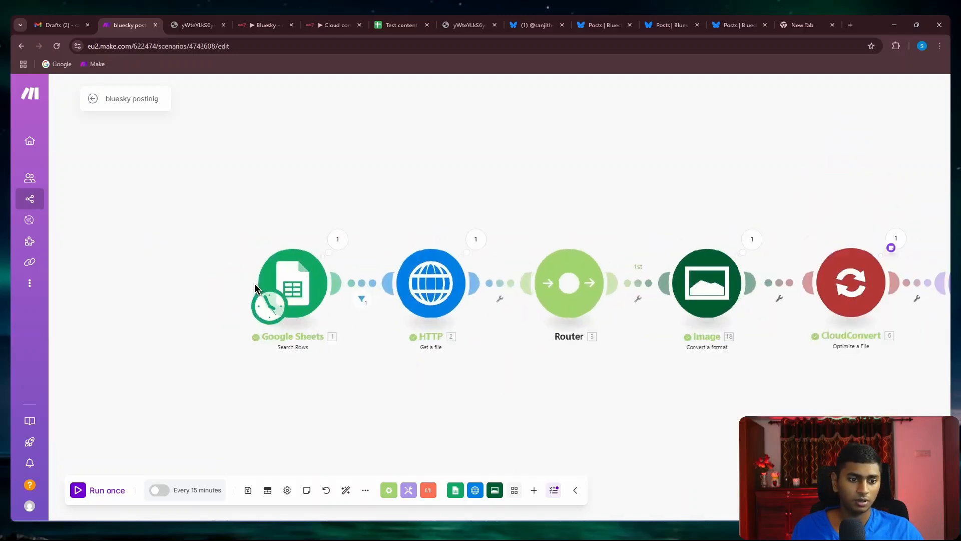
scroll(601, 392, "down", 3)
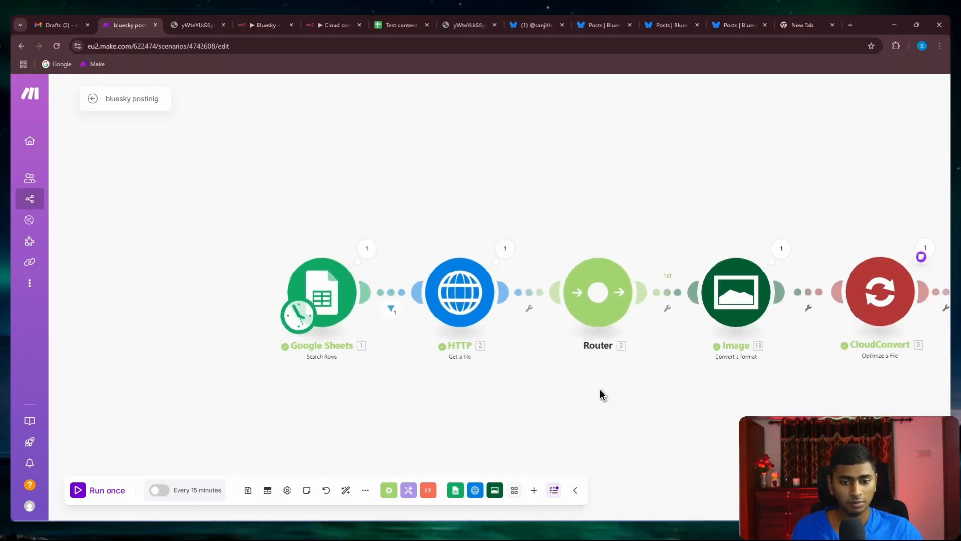
scroll(551, 357, "down", 1)
scroll(630, 385, "right", 10)
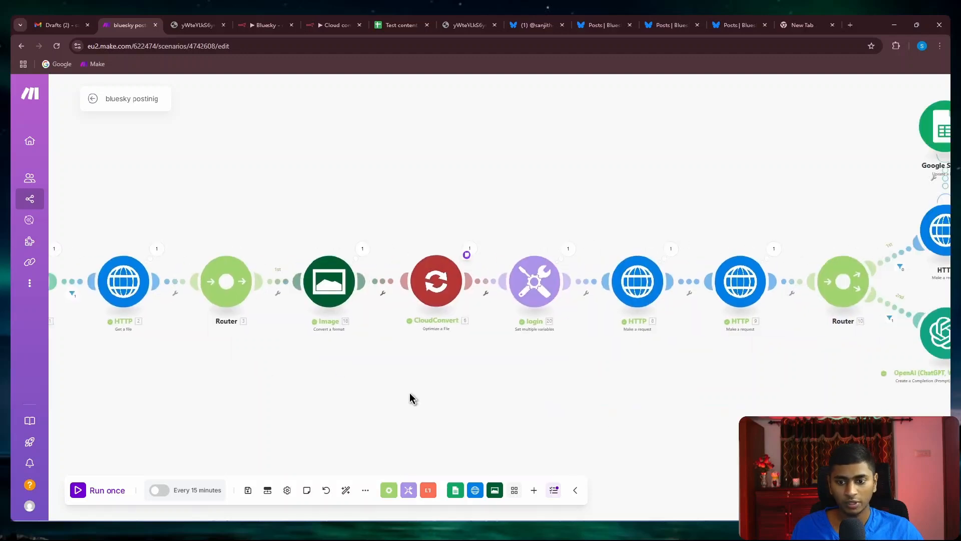
- Open the HTTP module after OpenAI and examine the text, createdAt and alt mappings in its createRecord request content
left_click(649, 289)
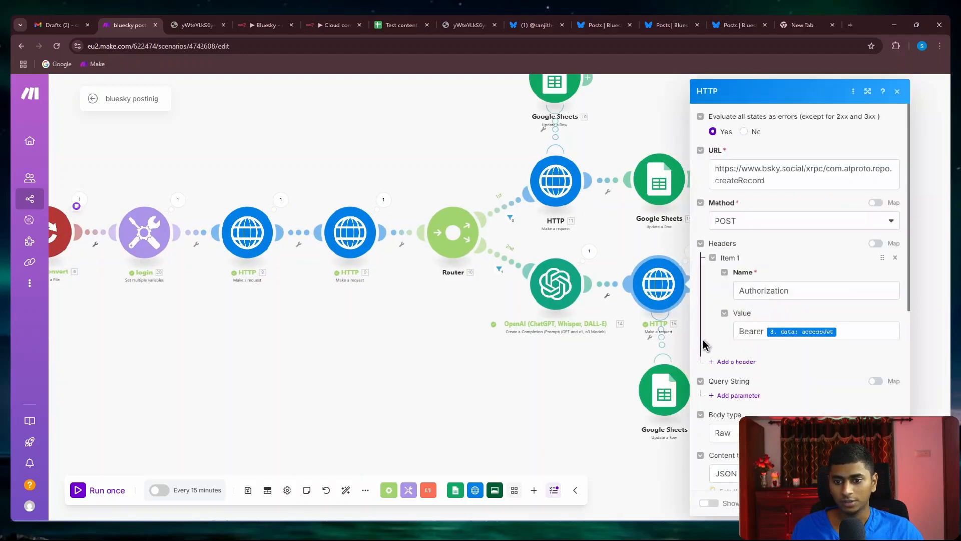
scroll(750, 356, "down", 5)
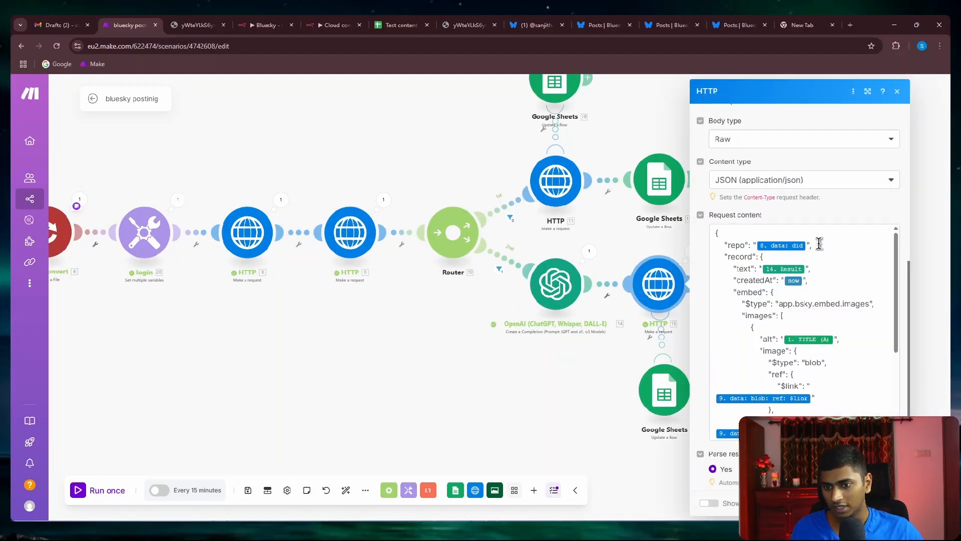
scroll(808, 295, "down", 1)
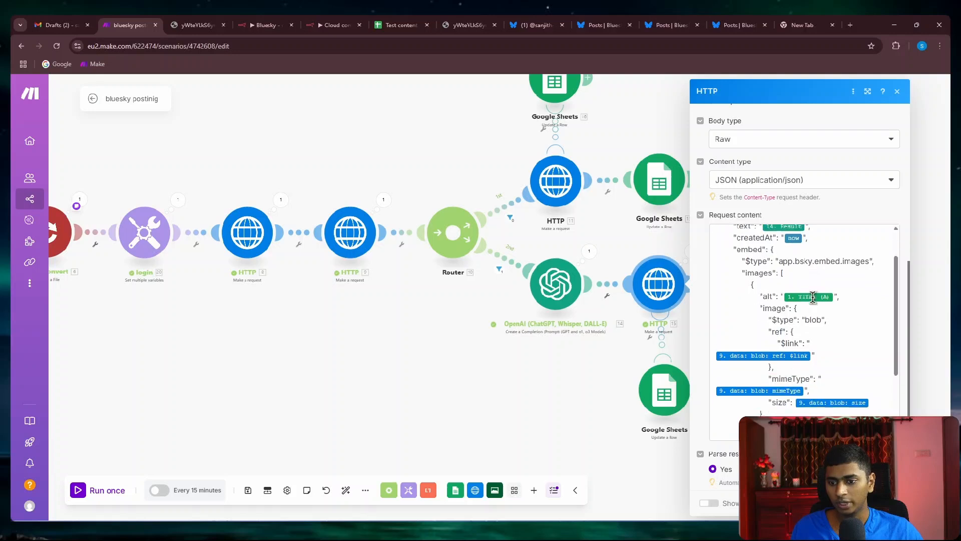
scroll(814, 301, "up", 1)
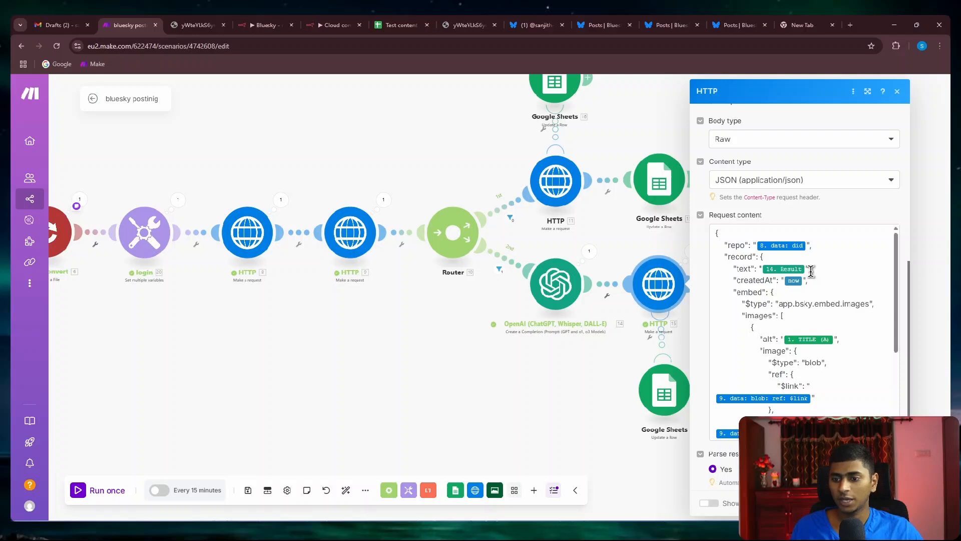
scroll(810, 272, "down", 1)
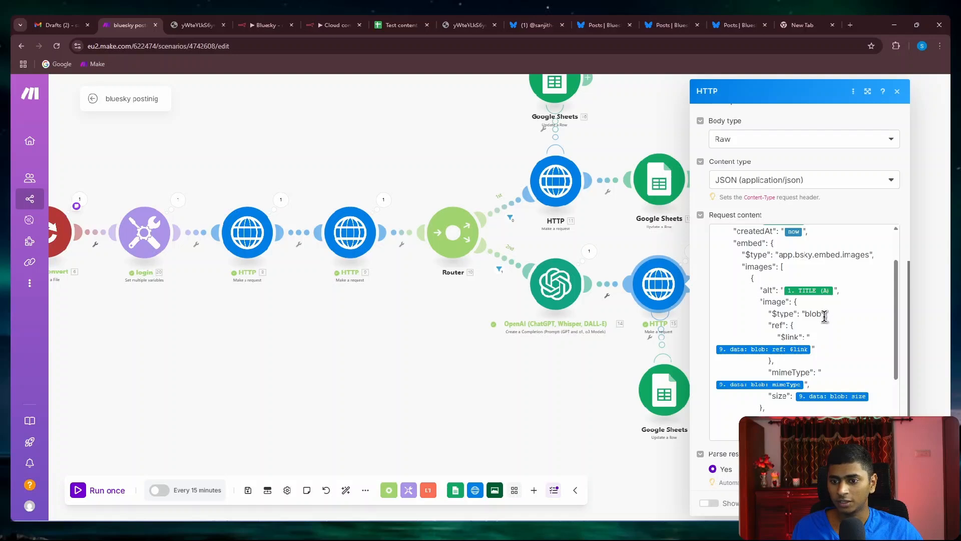
scroll(821, 310, "up", 1)
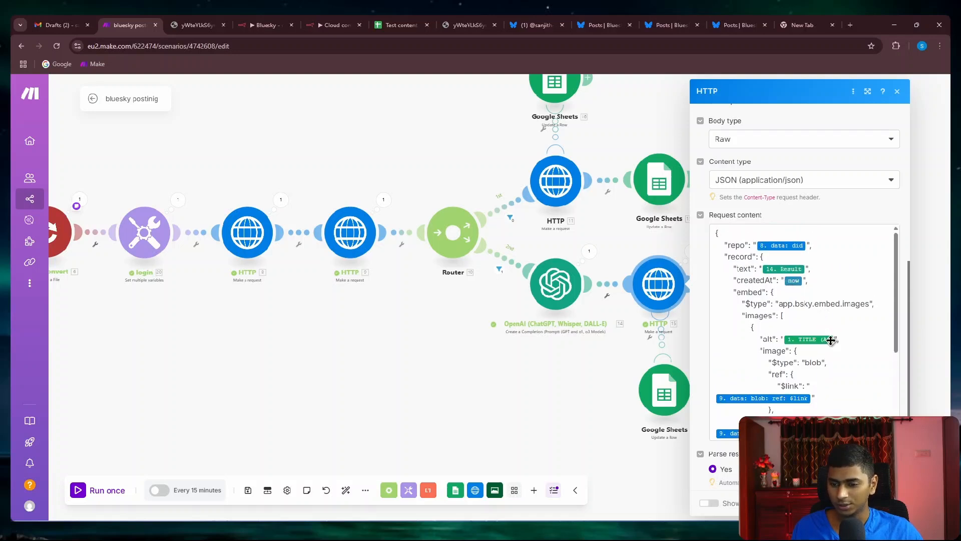
scroll(826, 359, "down", 1)
scroll(829, 349, "up", 1)
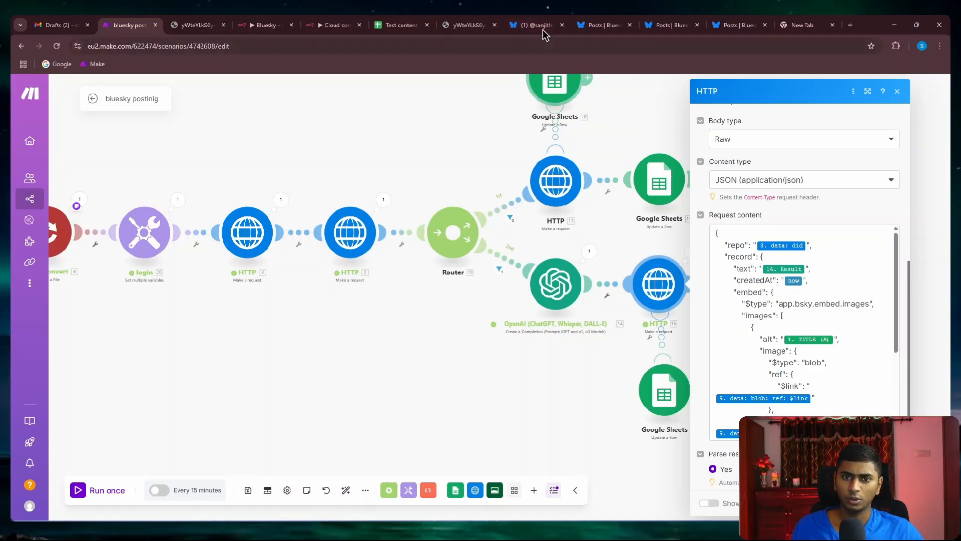
- Check the Bluesky Posts documentation, then enlarge the newest profile post's image and select its alt text for inspection
left_click(601, 26)
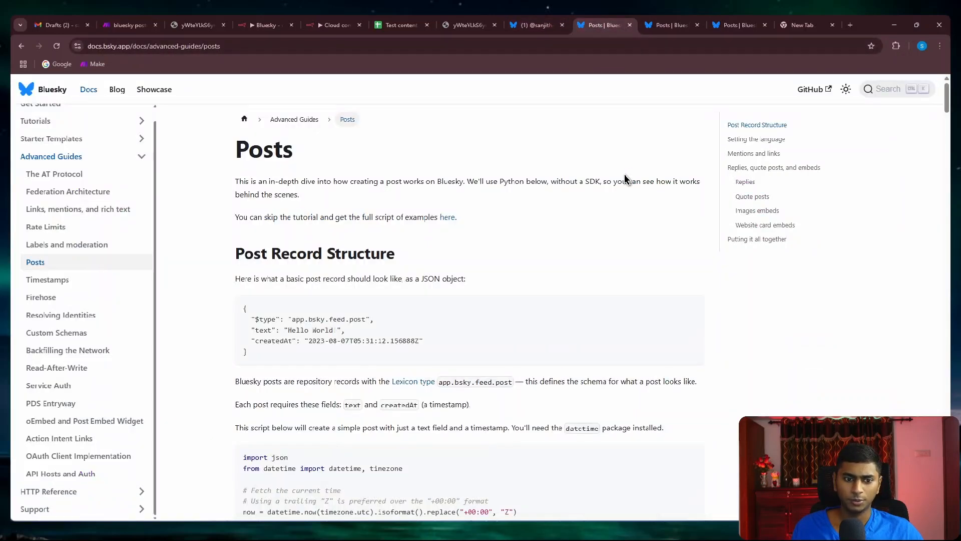
left_click(544, 26)
left_click(465, 328)
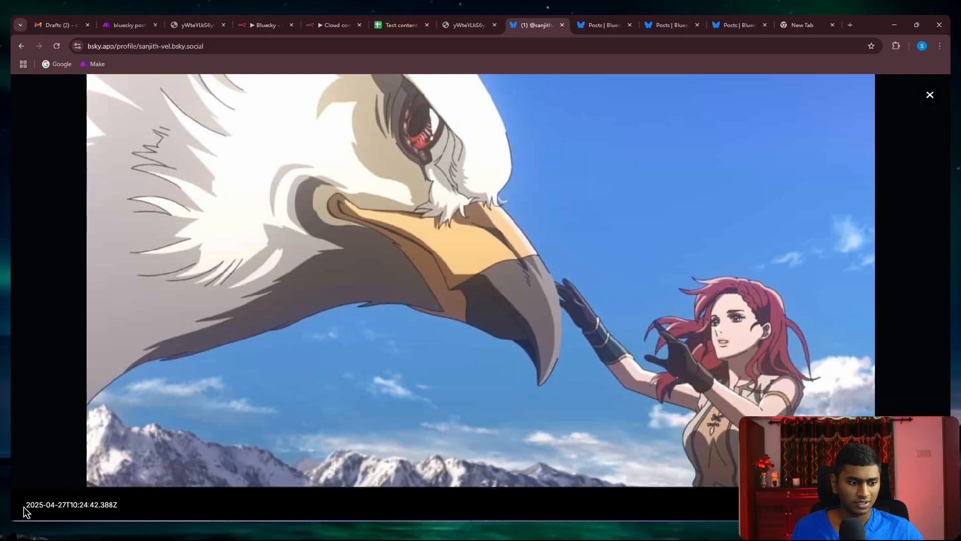
mouse_move(31, 509)
left_mouse_down()
mouse_move(135, 509)
mouse_move(27, 510)
left_mouse_up()
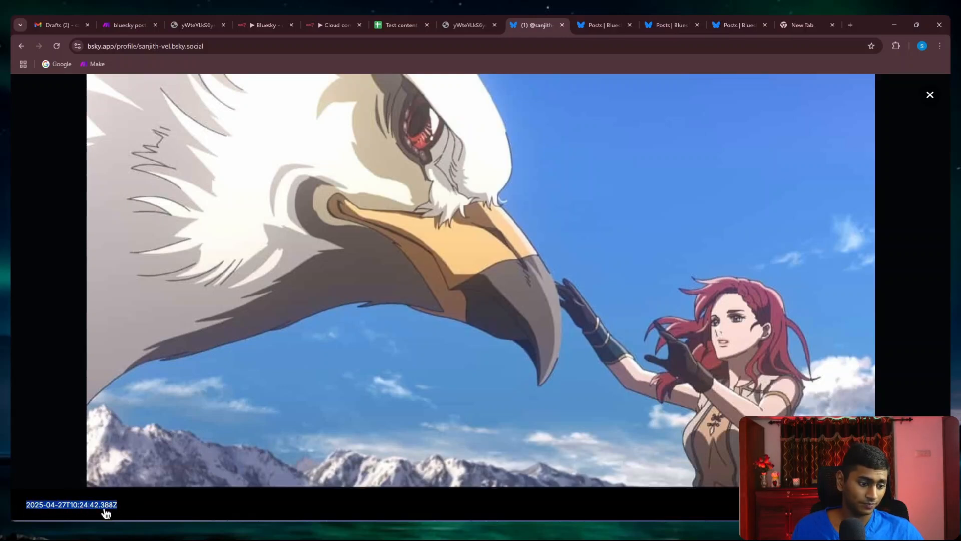
- Close the newest post's image, then enlarge the Gundam post's image, select its alt text for inspection and close it
left_click(145, 512)
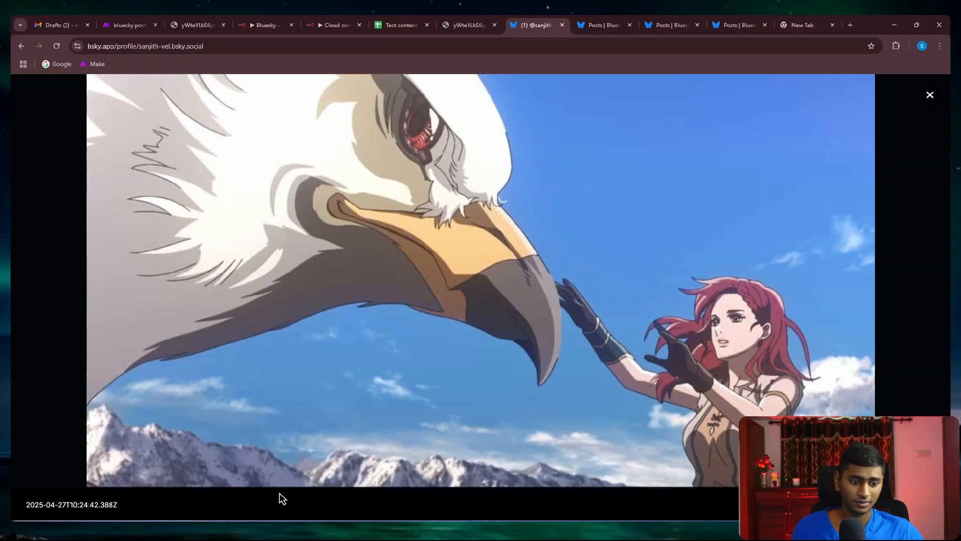
left_click(930, 95)
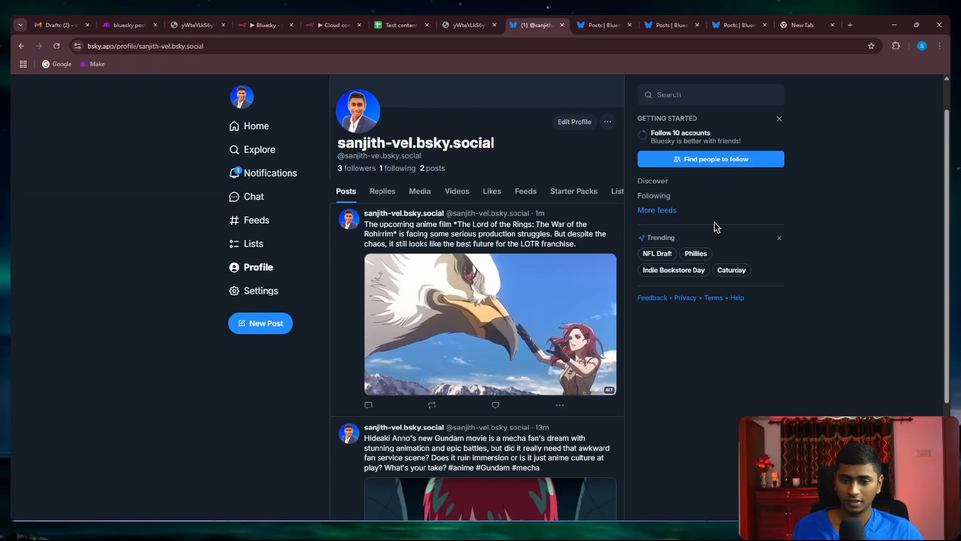
scroll(715, 226, "down", 4)
left_click(391, 411)
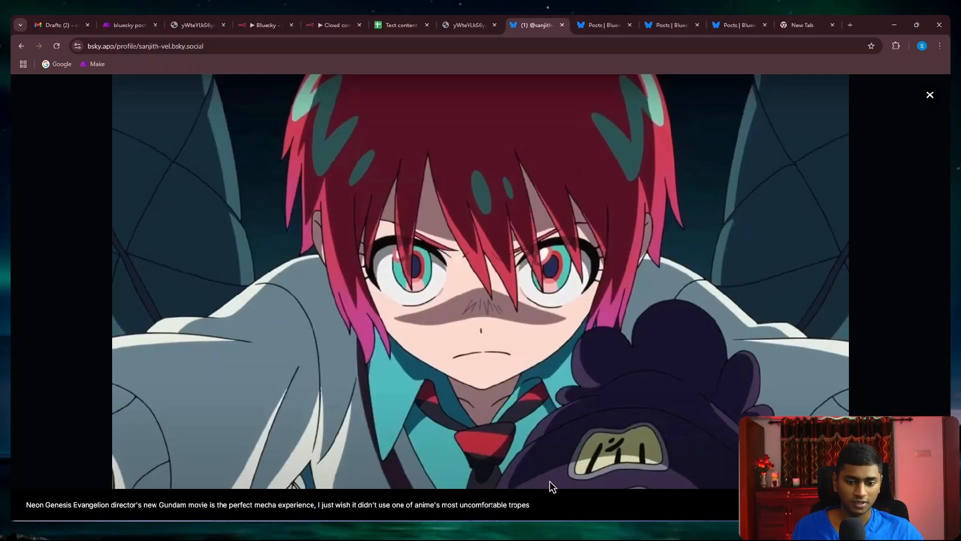
left_click_drag(537, 509, 39, 503)
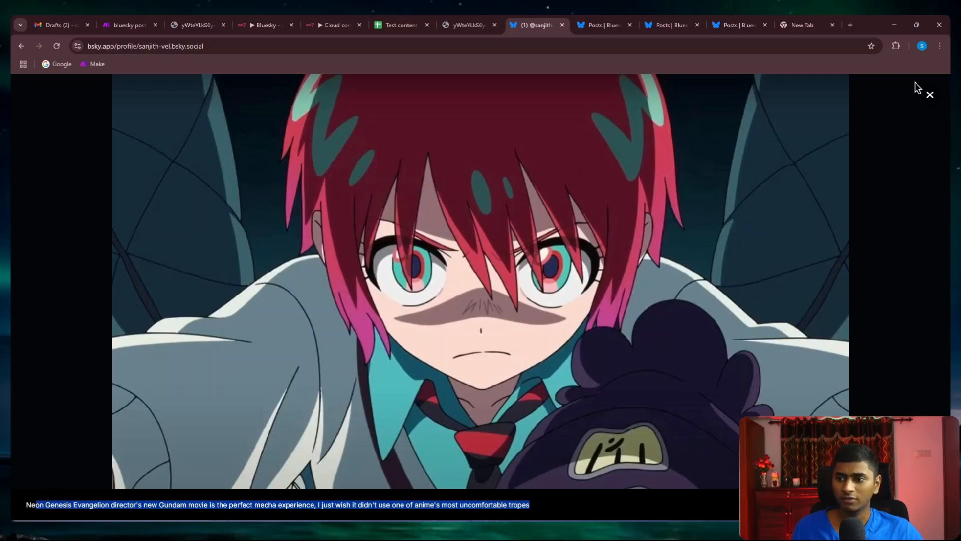
left_click(929, 97)
- Check the titles in the Test content sheet, then return to the Bluesky profile and select the alt text of the newest post's enlarged image
left_click(393, 25)
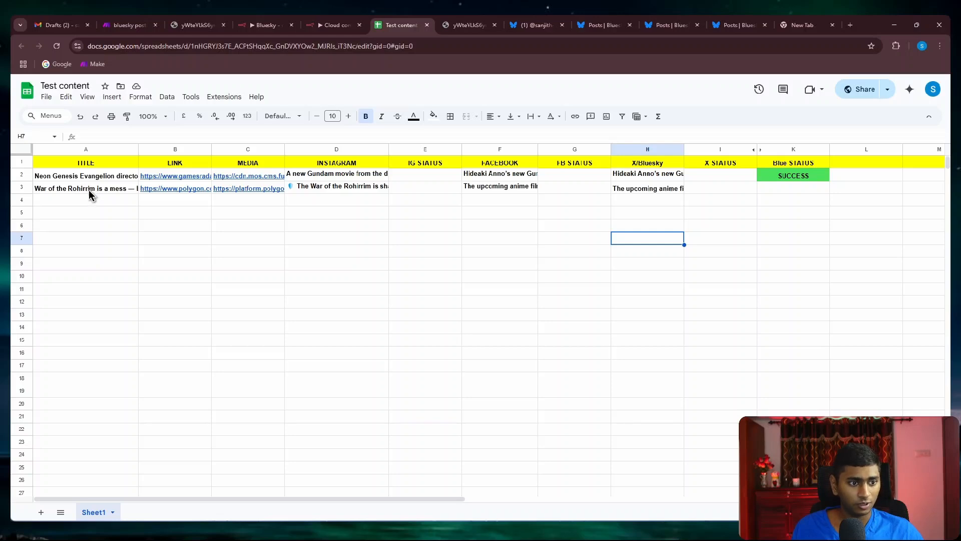
left_click(546, 27)
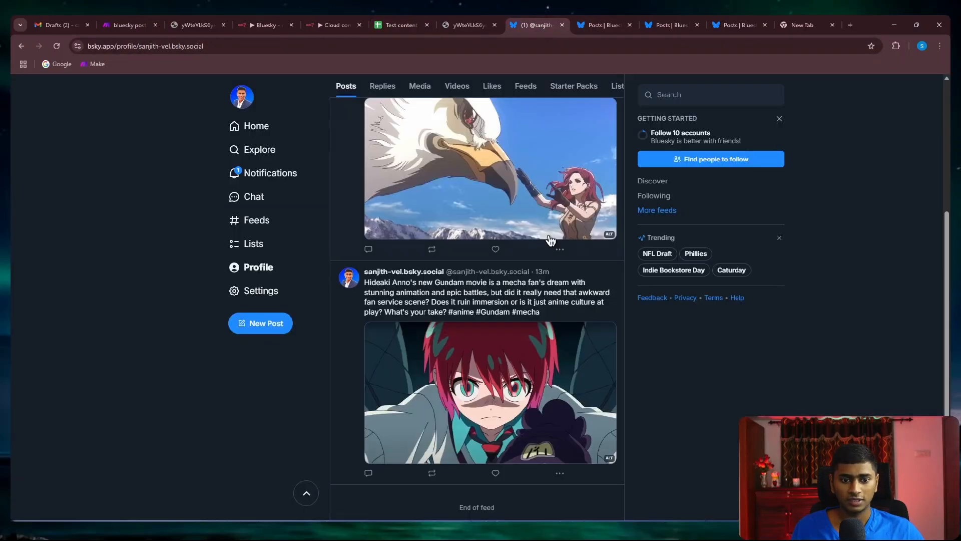
left_click(463, 197)
left_click_drag(29, 506, 118, 507)
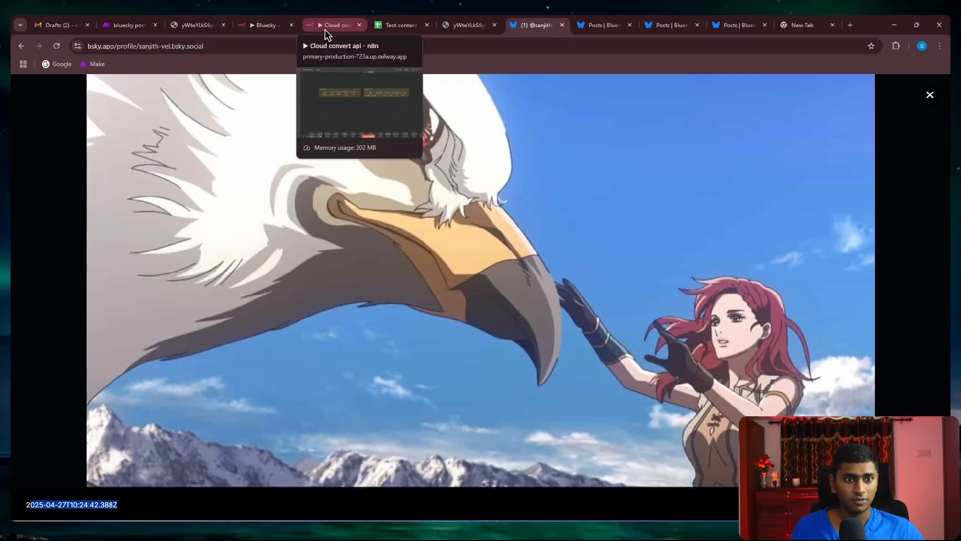
- Switch to the n8n Bluesky workflow, follow its nodes to the end and open the "create the post" node
left_click(268, 26)
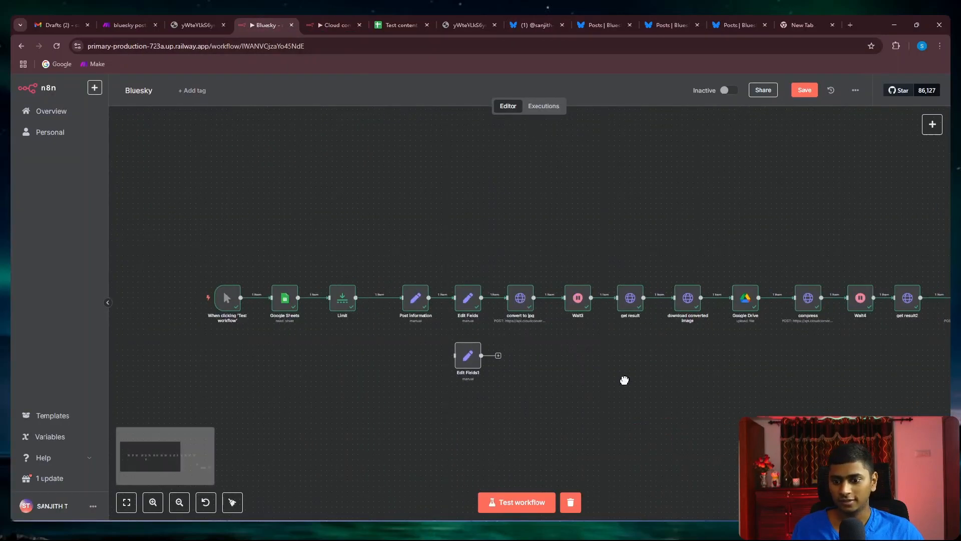
left_click_drag(625, 380, 408, 387)
left_click_drag(741, 369, 521, 379)
scroll(691, 369, "up", 3)
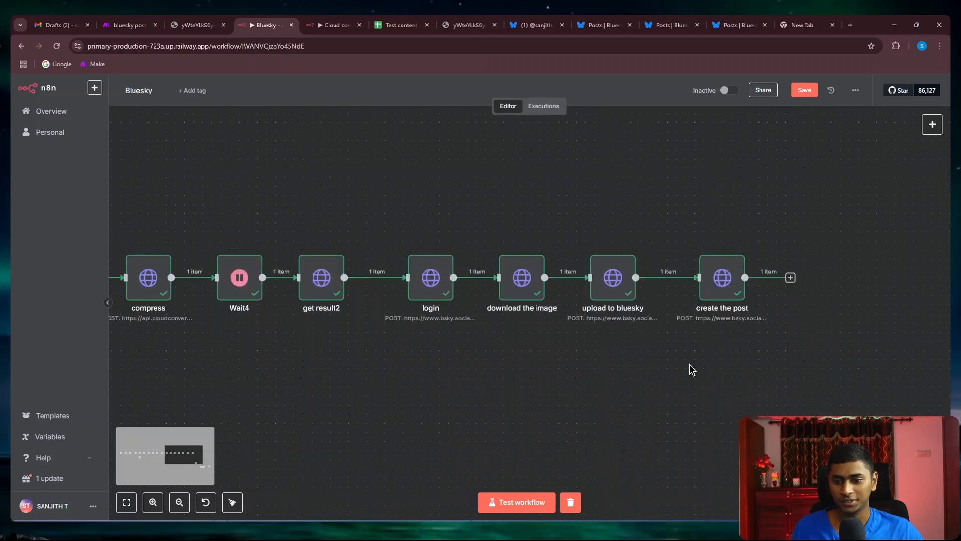
left_click_drag(692, 370, 587, 389)
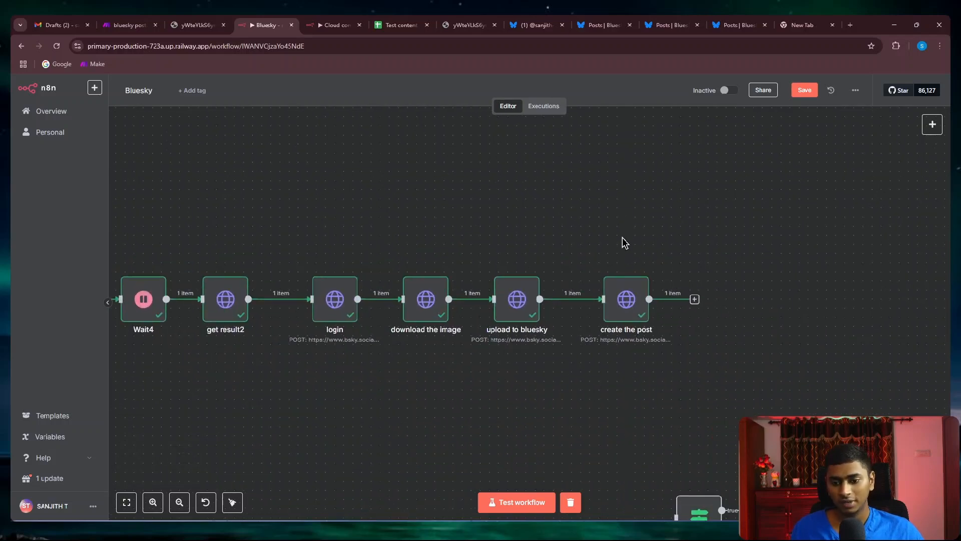
double_click(623, 298)
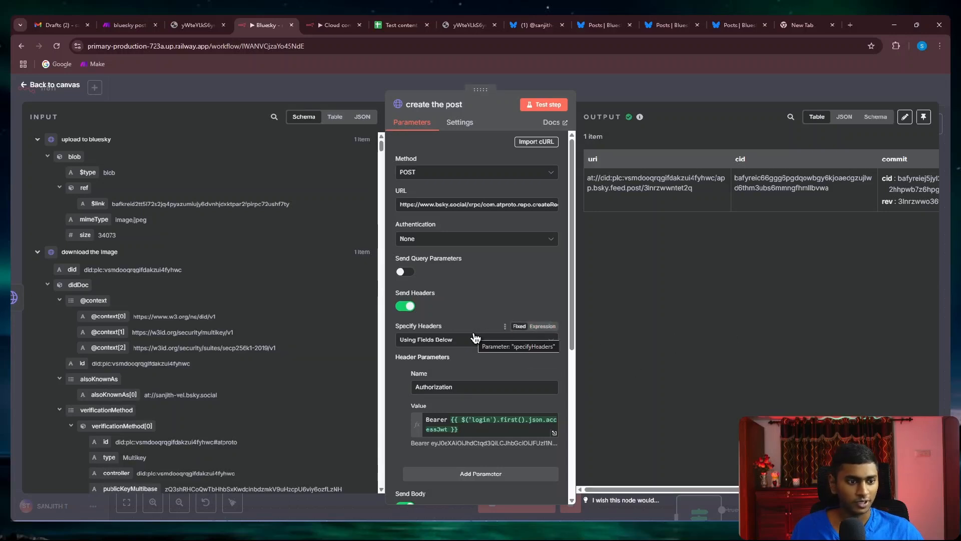
- Examine the alt mapping in the JSON body expression of the "create the post" node, then return to the canvas
scroll(517, 347, "down", 1)
scroll(517, 347, "up", 1)
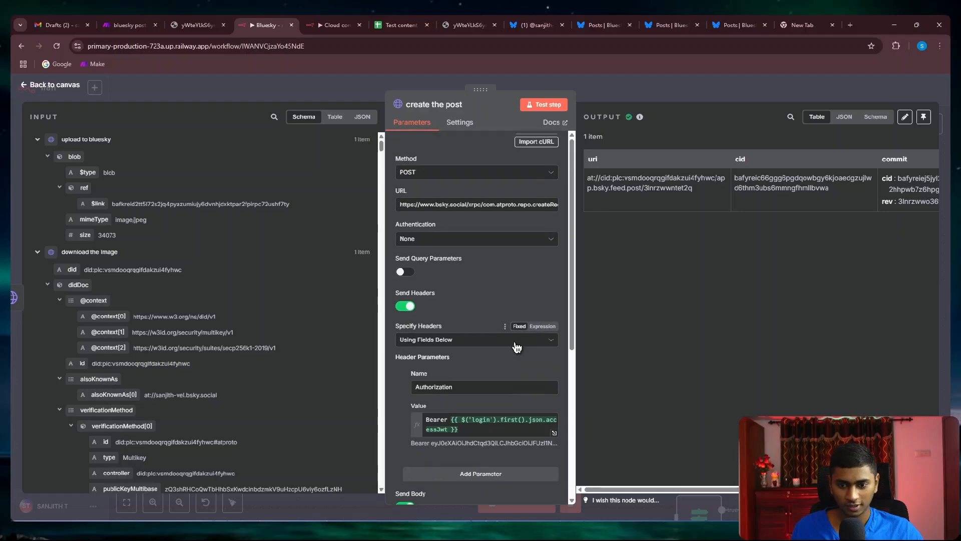
scroll(517, 347, "down", 1)
scroll(515, 345, "up", 1)
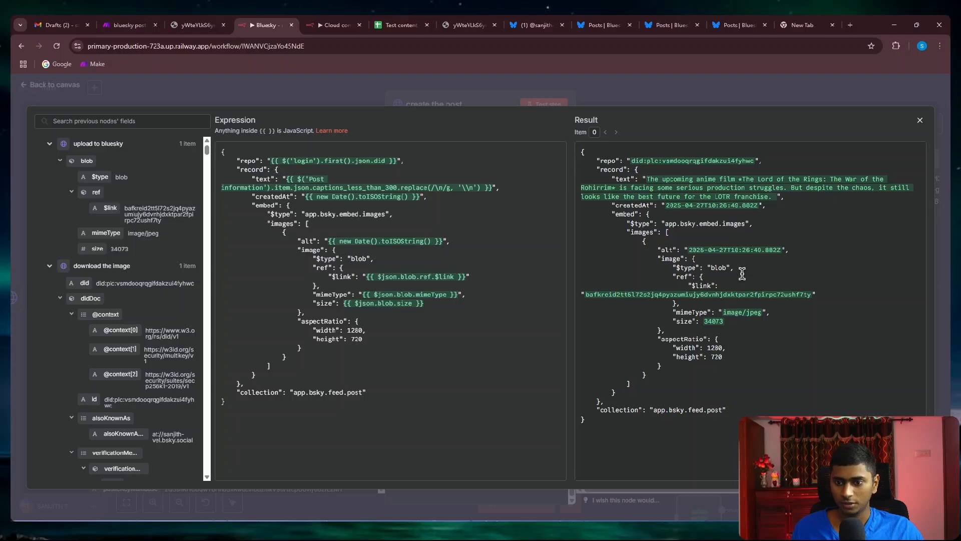
left_click_drag(659, 248, 678, 247)
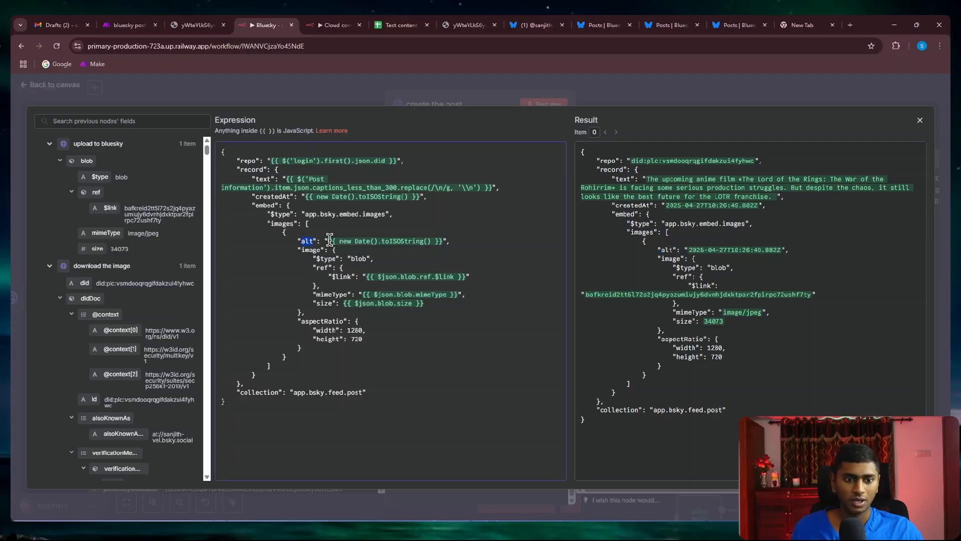
left_click_drag(329, 241, 425, 239)
left_click(474, 263)
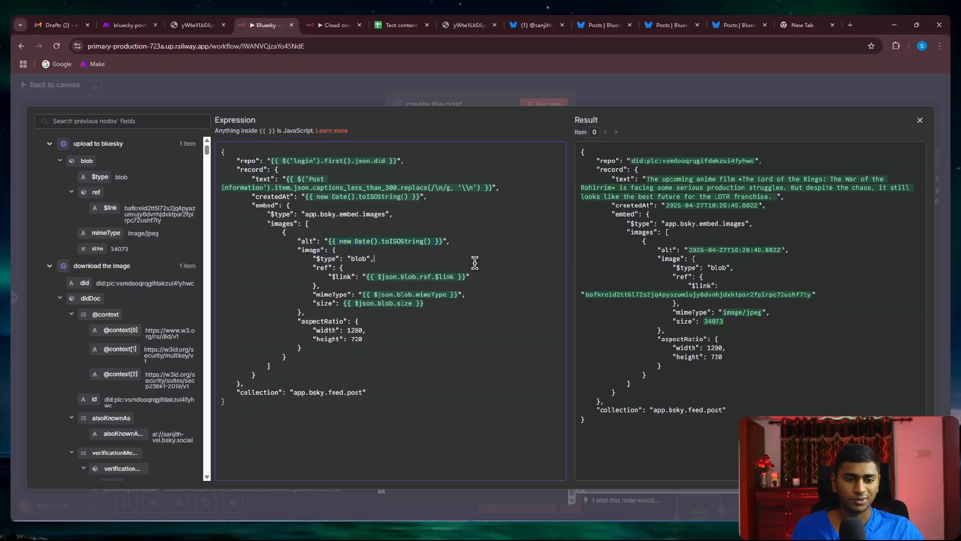
left_click(647, 101)
key("Escape")
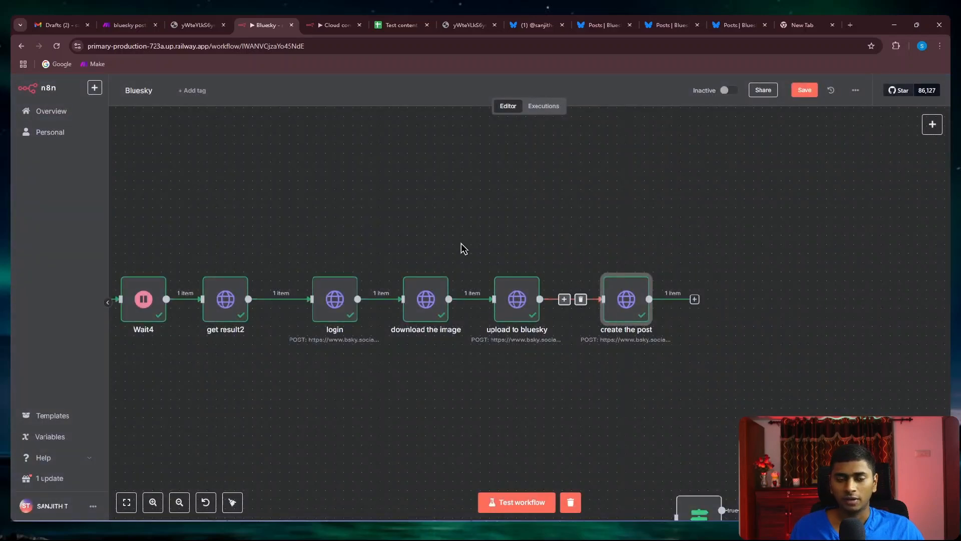
- Glance at the Make scenario, then recheck the alt text on the newest Bluesky post's enlarged image and close it
left_click_drag(376, 187, 554, 196)
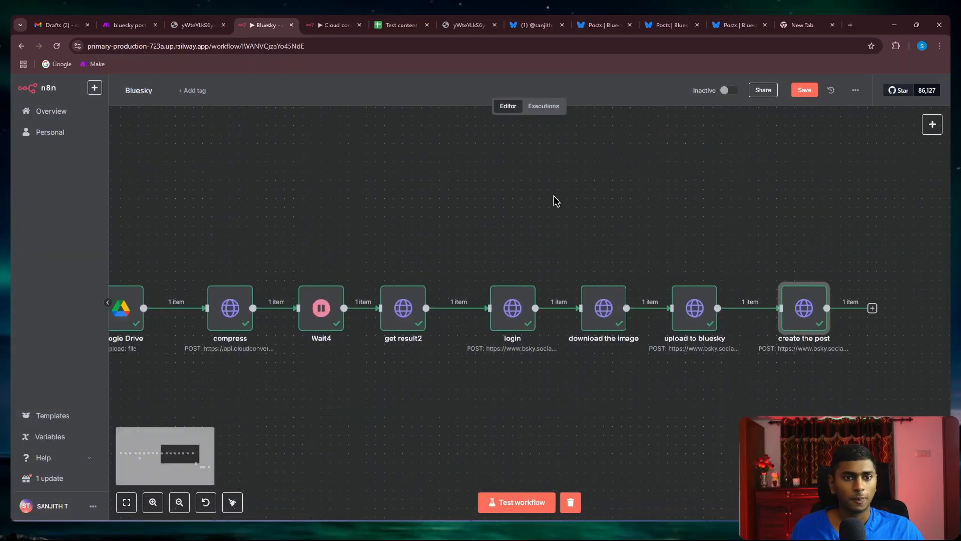
left_click(119, 29)
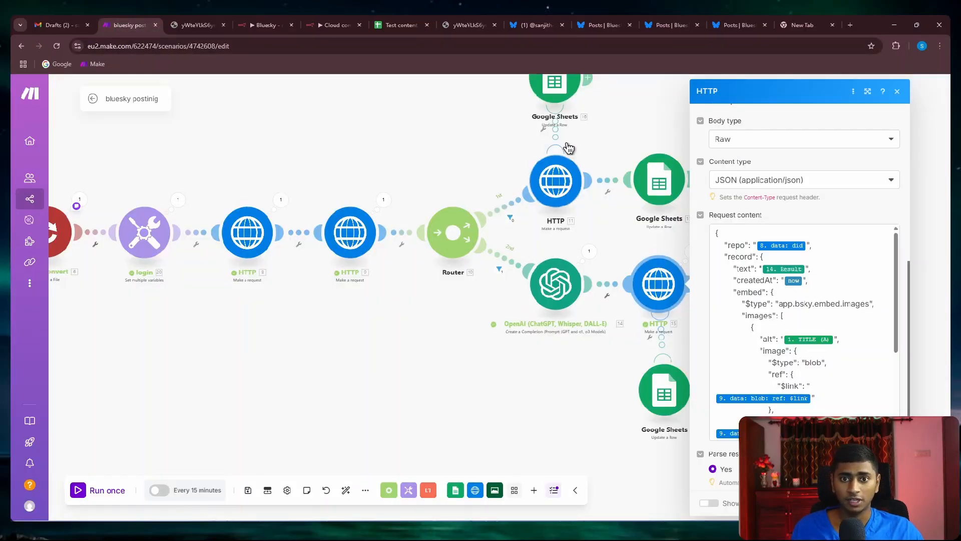
left_click(537, 25)
left_click(877, 318)
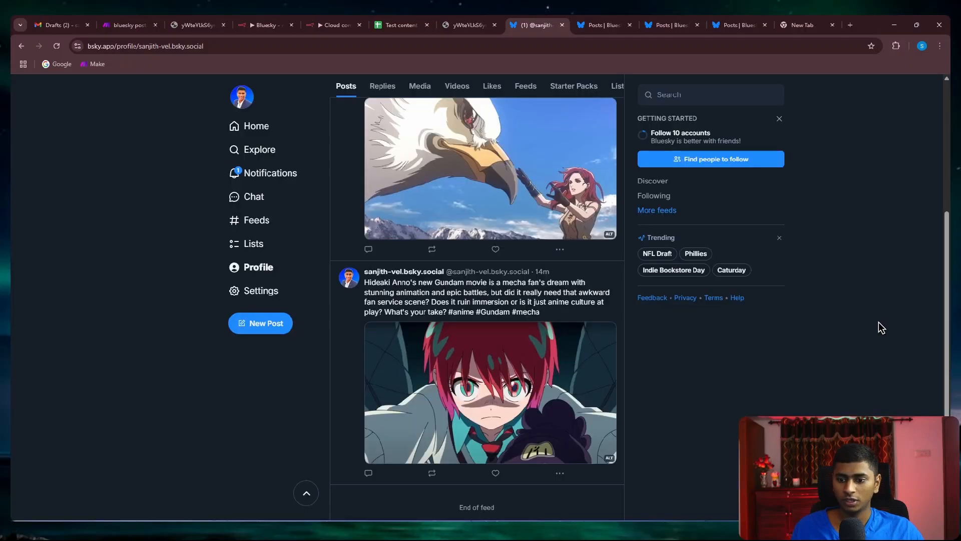
left_click(462, 219)
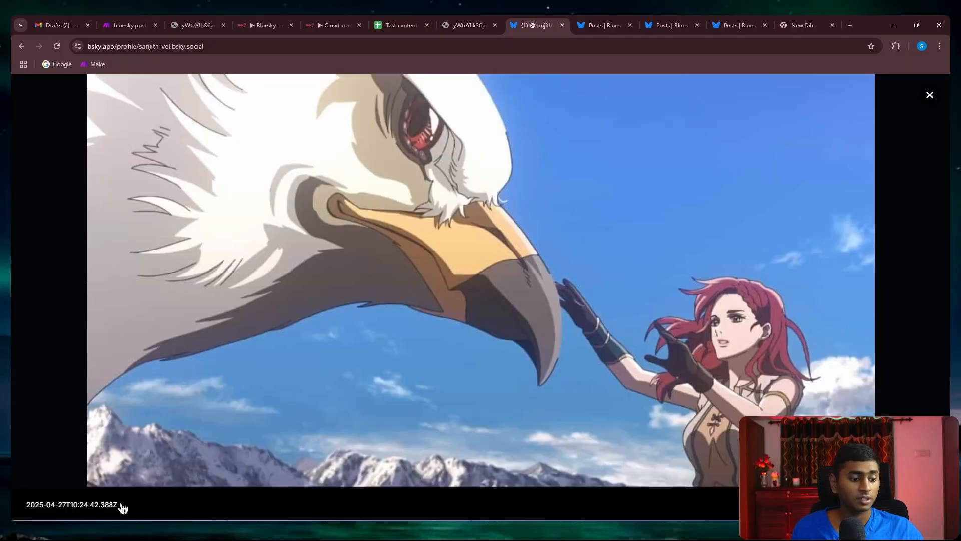
left_click_drag(123, 508, 26, 509)
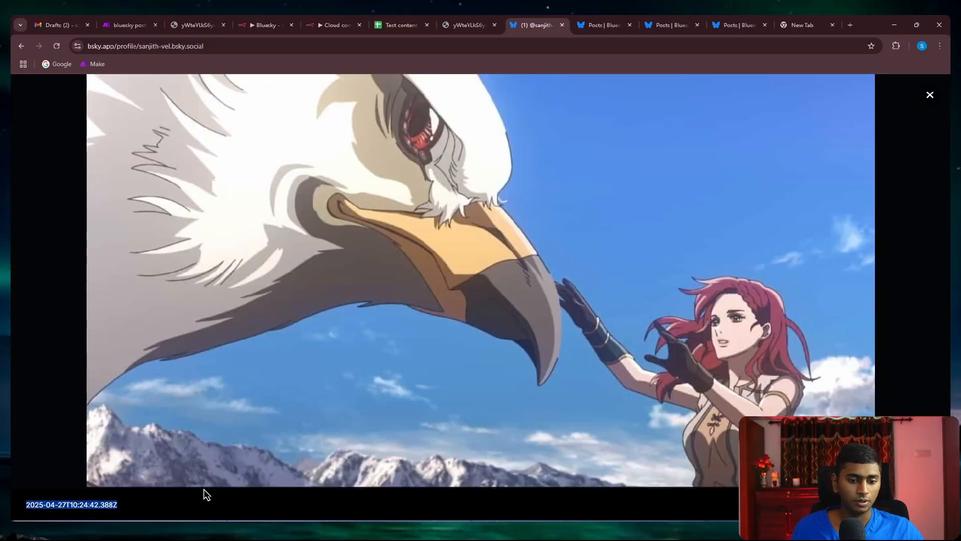
left_click(930, 95)
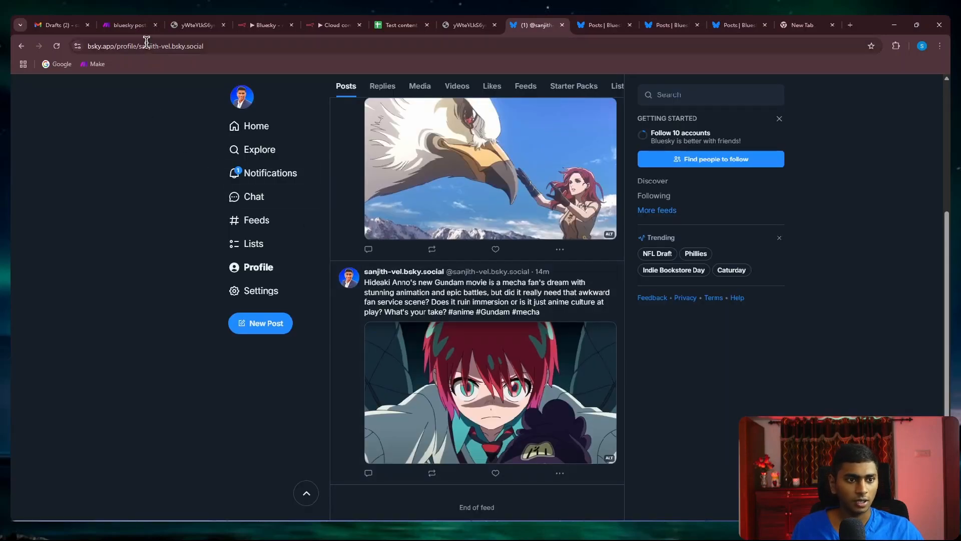
- Return to the Make scenario, examine the alt mapping and the rest of the HTTP module's request content, then close its settings
left_click(129, 24)
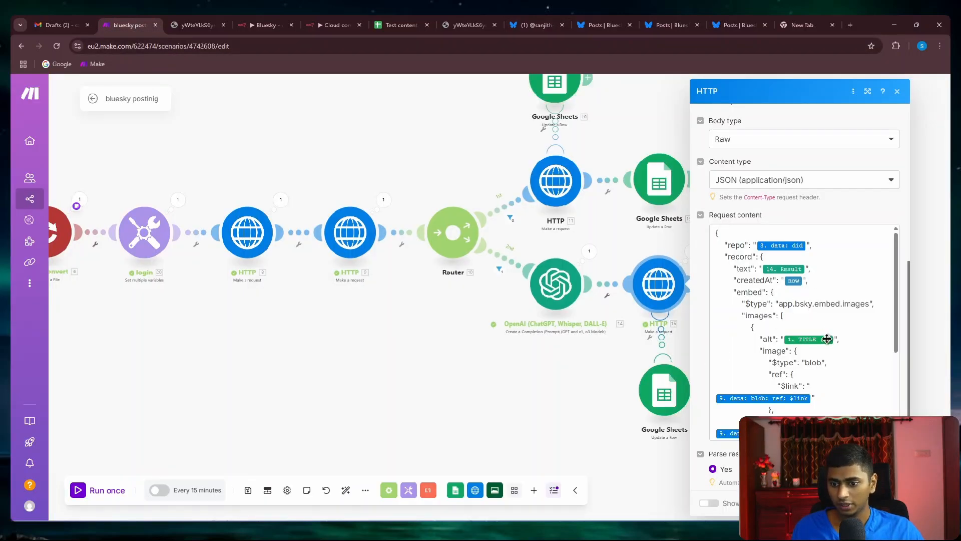
scroll(828, 339, "down", 2)
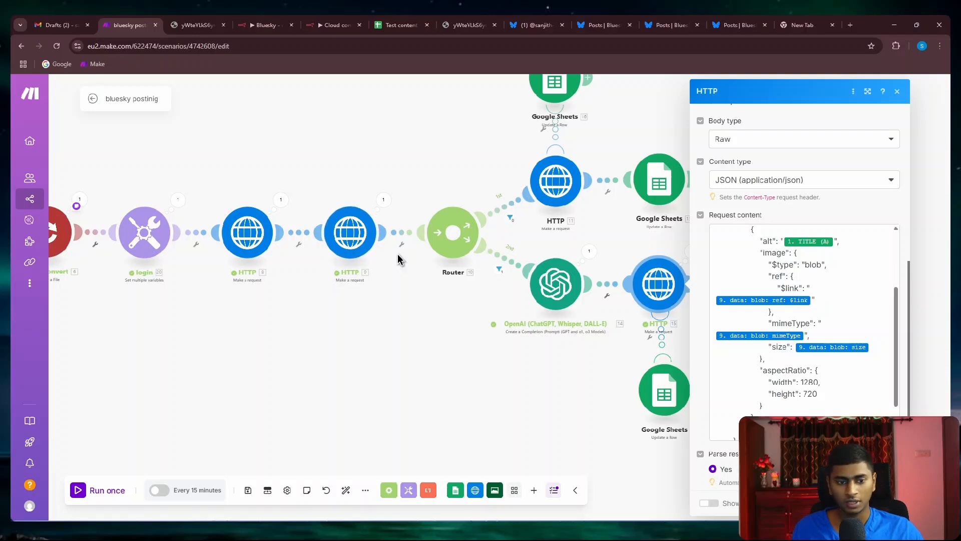
scroll(831, 300, "down", 3)
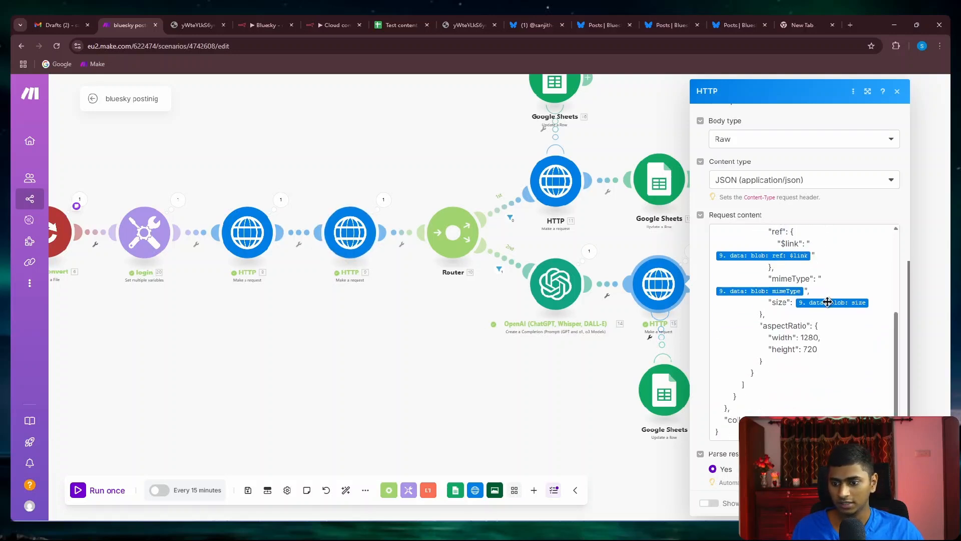
scroll(801, 346, "up", 5)
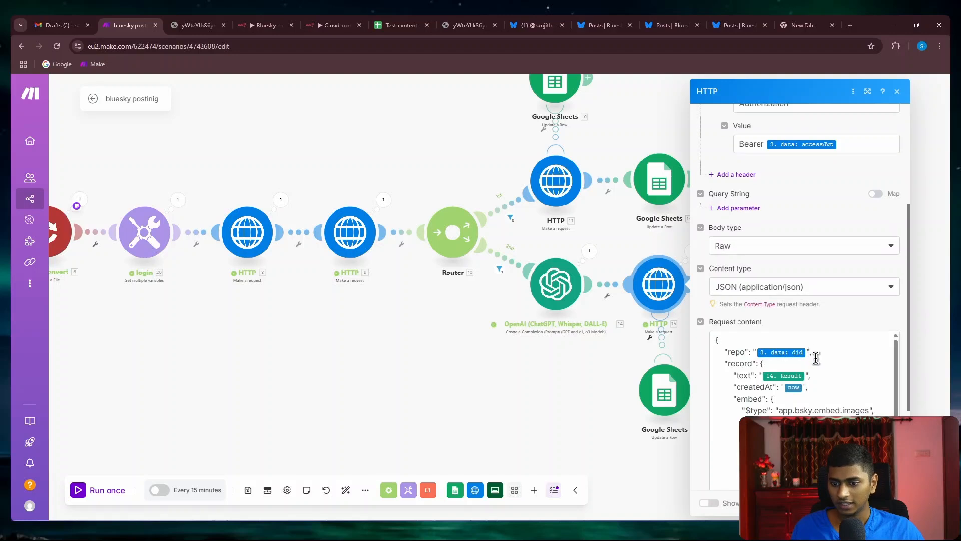
scroll(816, 310, "down", 1)
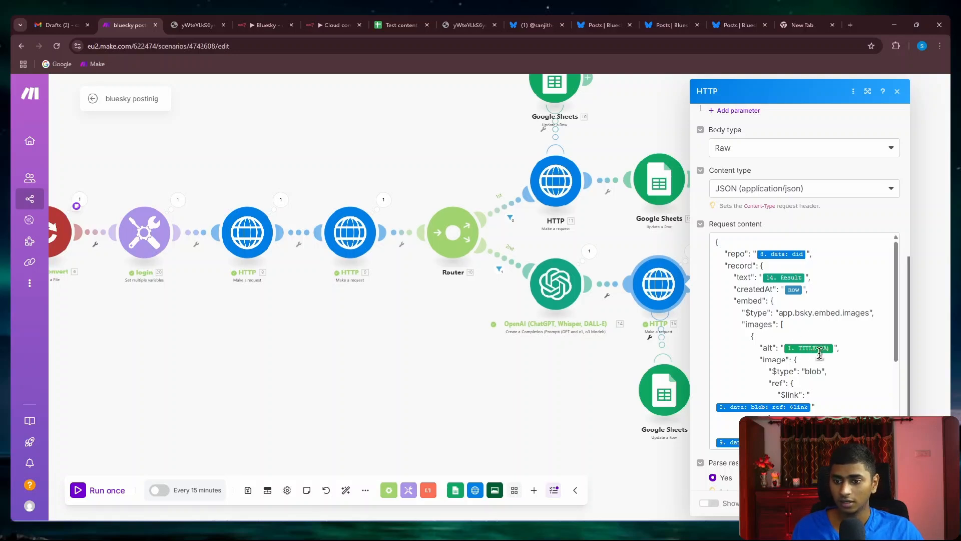
left_click(419, 330)
- Review the Make scenario's modules from the second Router back to Google Sheets Search Rows, ending with an overview of the whole flow
left_click_drag(390, 343, 712, 355)
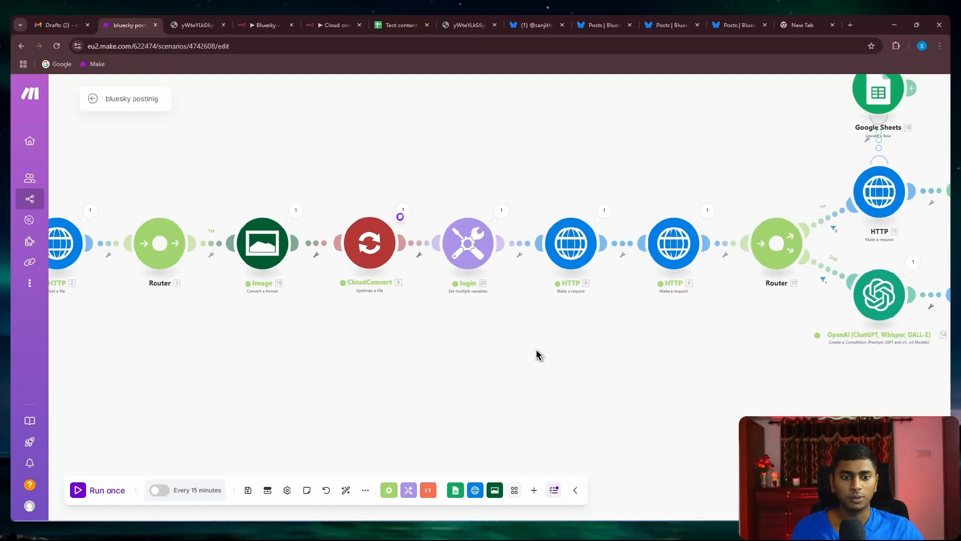
left_click_drag(530, 355, 656, 382)
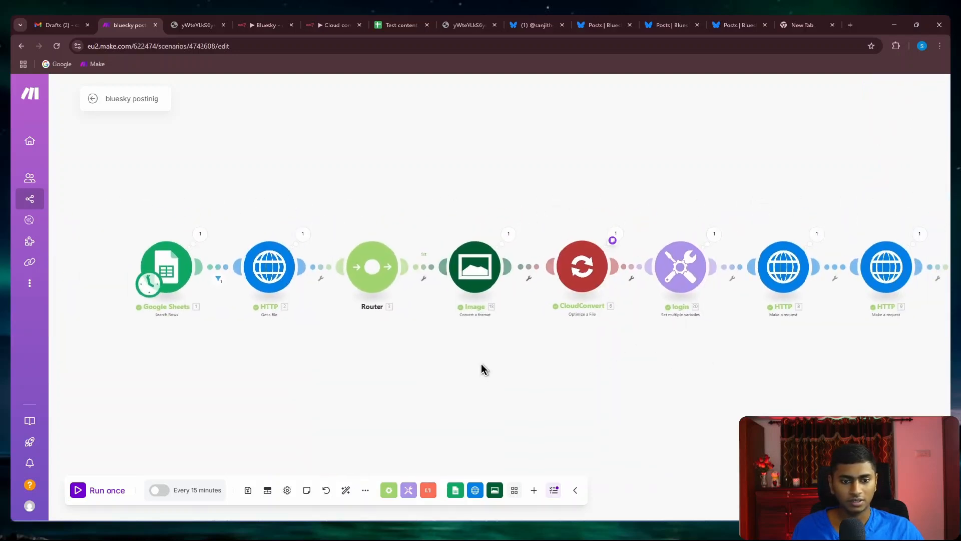
mouse_move(443, 381)
left_mouse_down()
mouse_move(470, 381)
mouse_move(441, 381)
left_mouse_up()
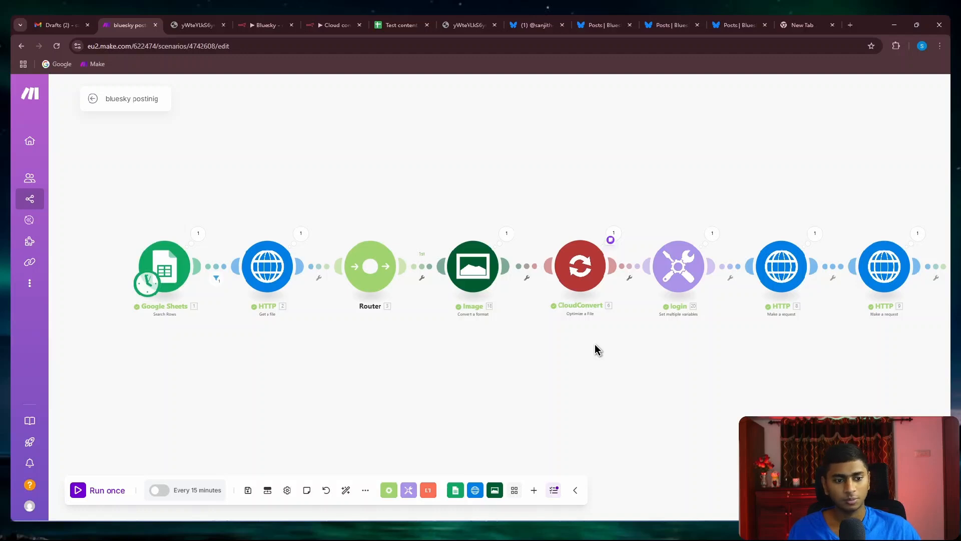
left_click_drag(300, 383, 555, 397)
left_click_drag(288, 207, 492, 374)
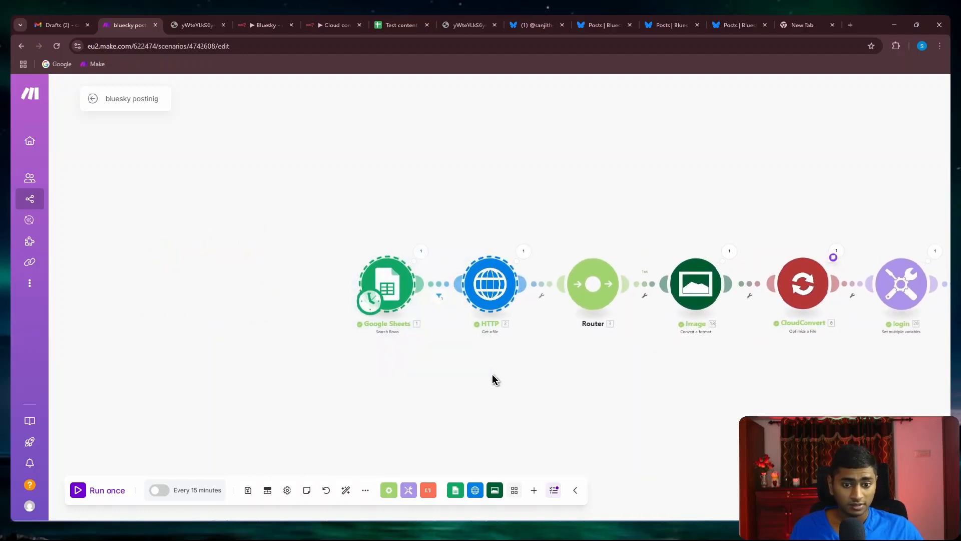
left_click_drag(342, 235, 466, 349)
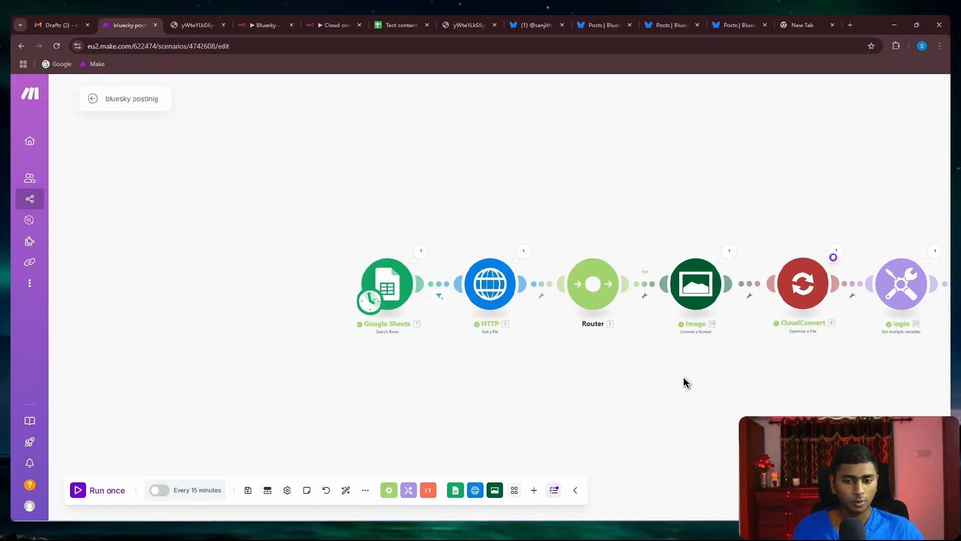
left_click_drag(684, 382, 519, 374)
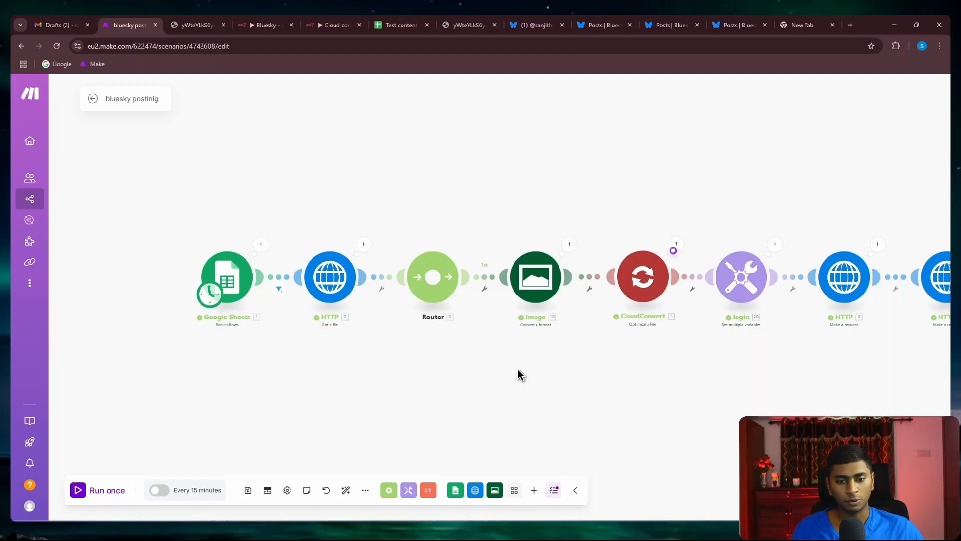
left_click_drag(528, 375, 448, 363)
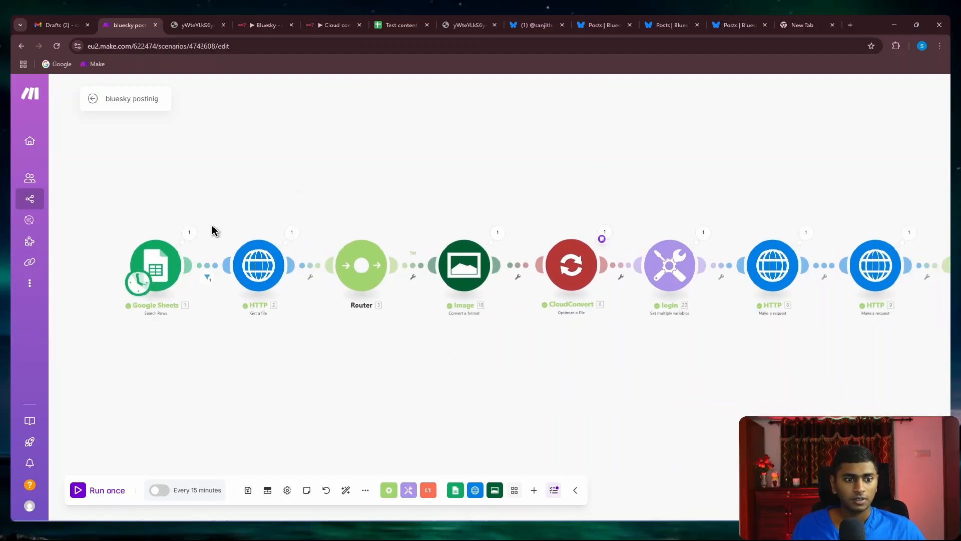
scroll(621, 319, "down", 3)
left_click_drag(623, 324, 494, 350)
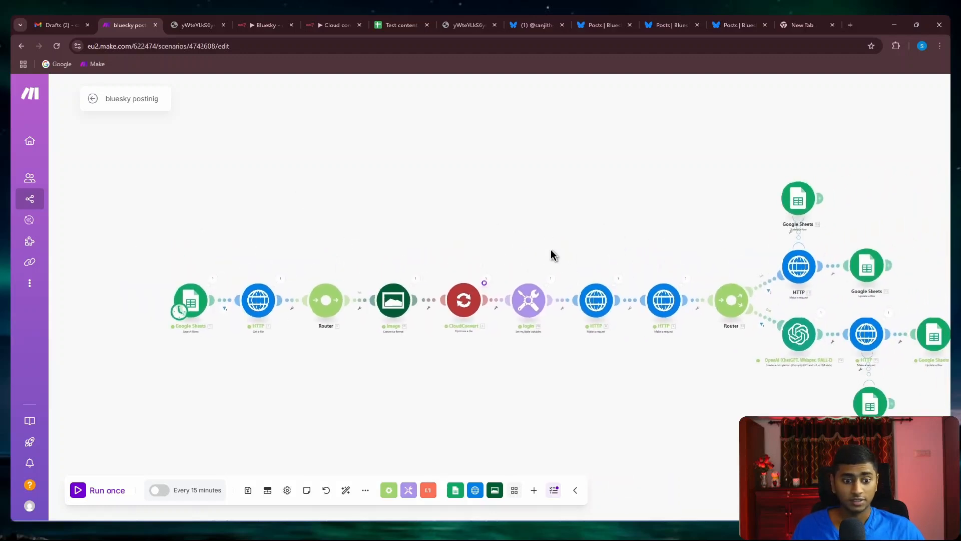
- Switch to the n8n Bluesky workflow, review its starting nodes, and check the image_link field in the "Post information" node before returning to the canvas
left_click(273, 25)
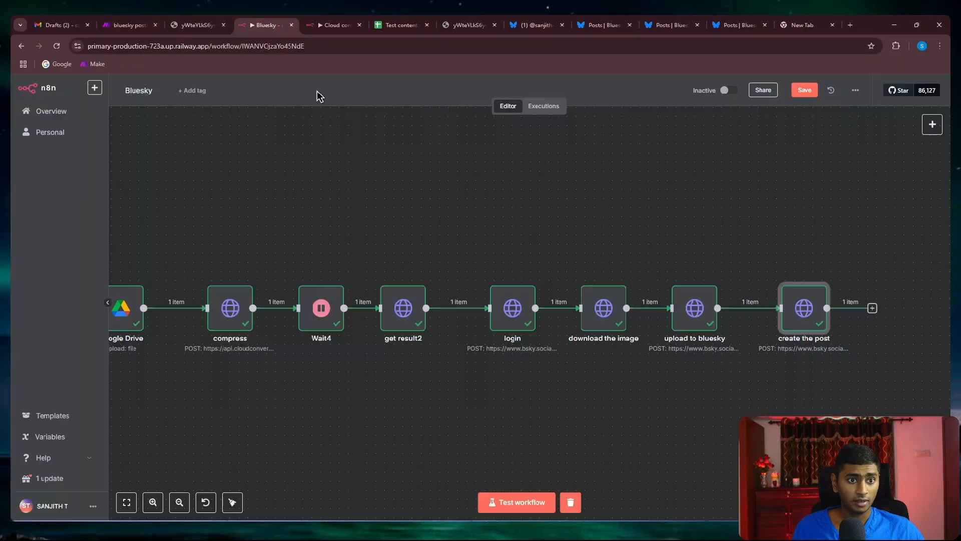
left_click_drag(215, 408, 609, 385)
left_click_drag(281, 380, 625, 380)
left_click_drag(532, 389, 780, 406)
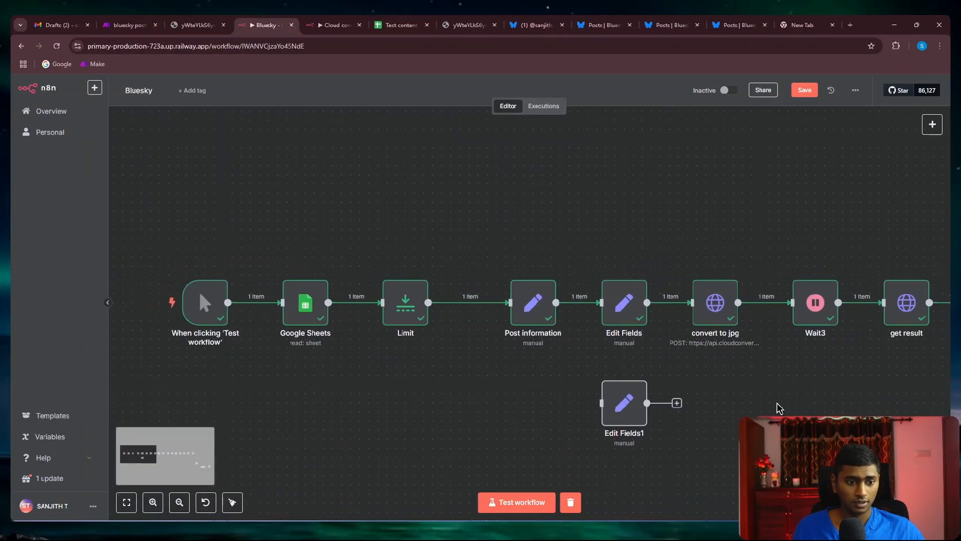
left_click_drag(446, 404, 422, 400)
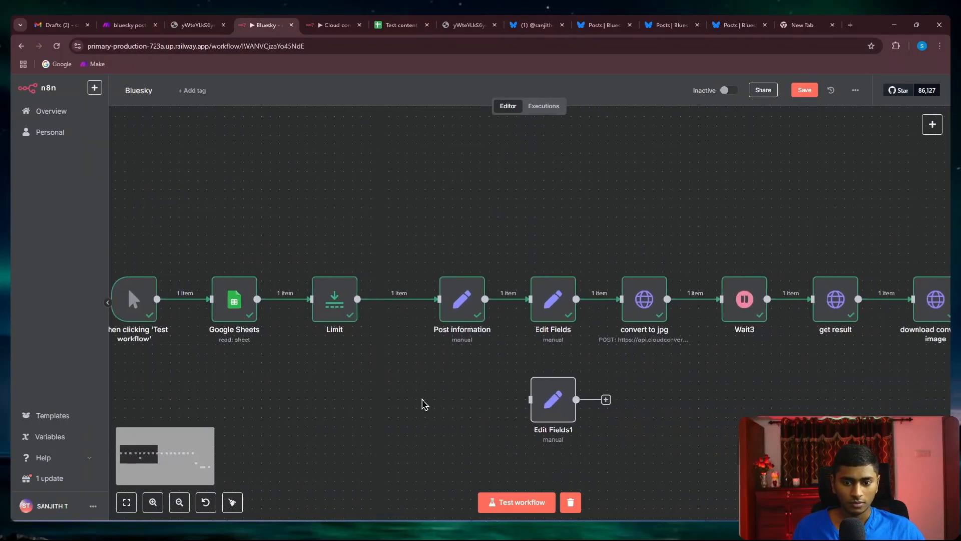
left_click_drag(316, 404, 392, 408)
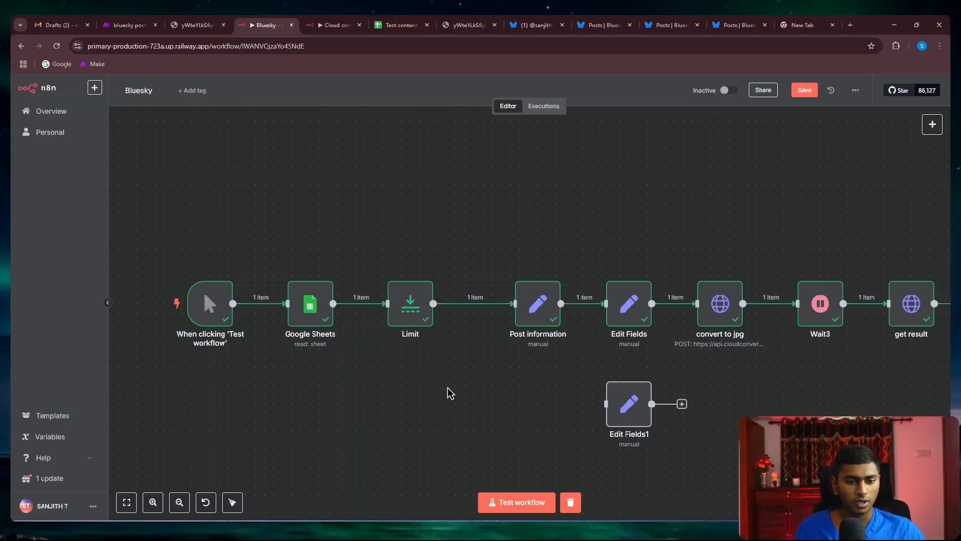
left_click_drag(474, 391, 337, 389)
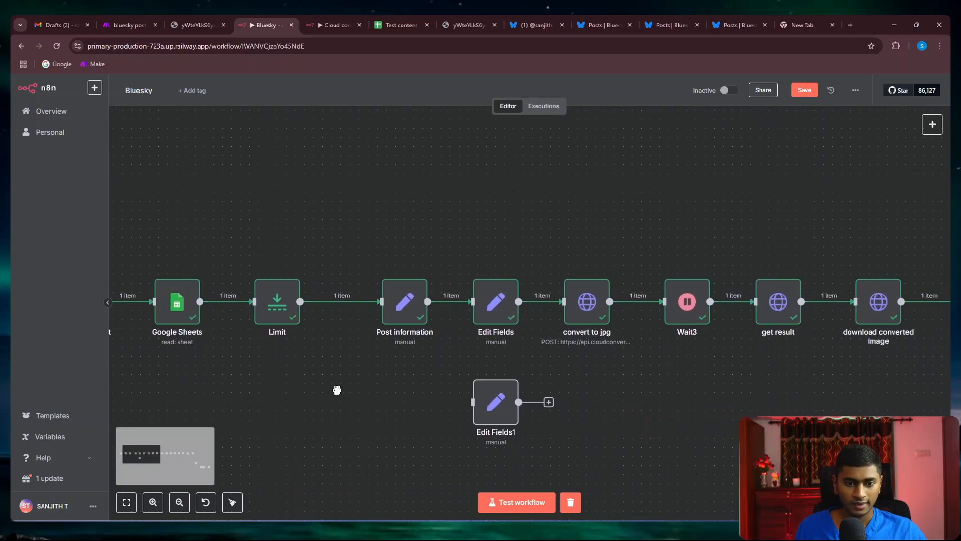
double_click(399, 317)
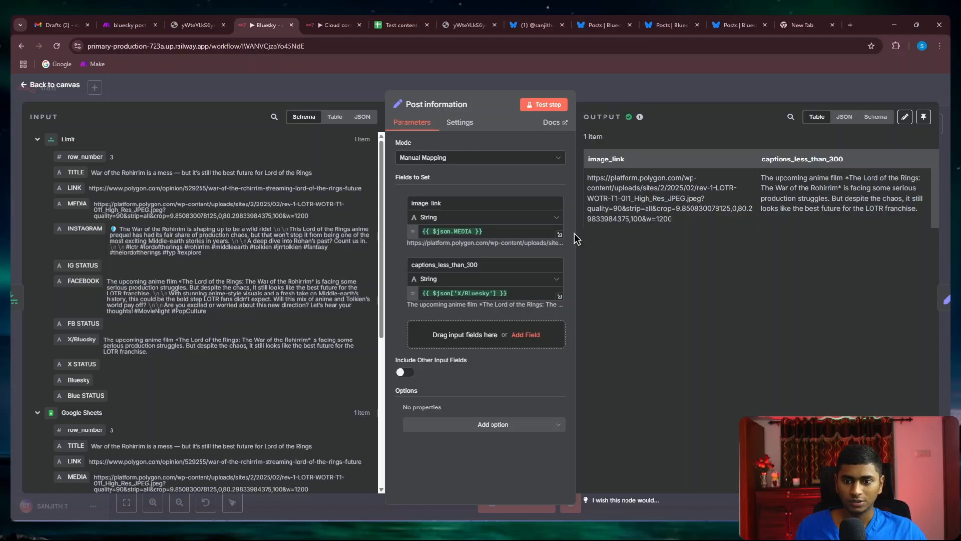
left_click(496, 231)
left_click(738, 346)
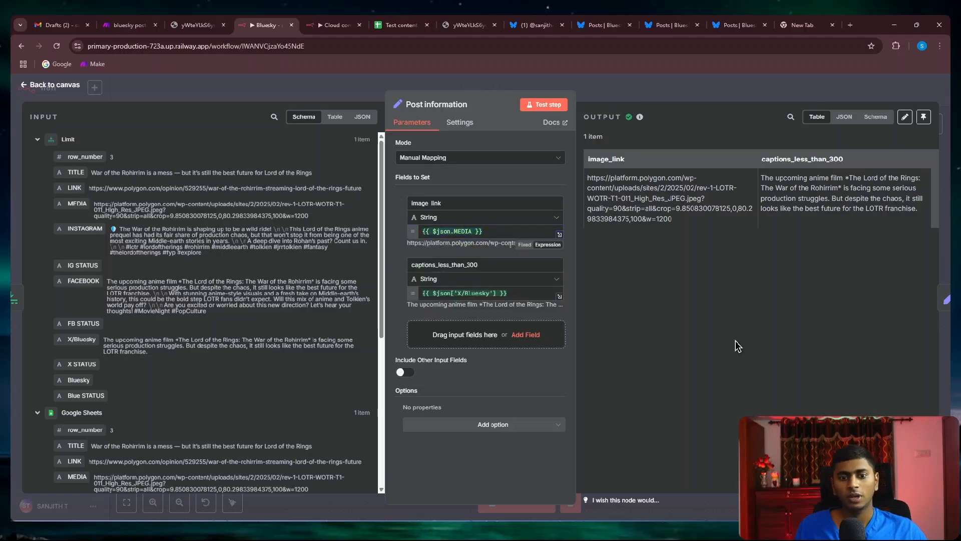
left_click(592, 95)
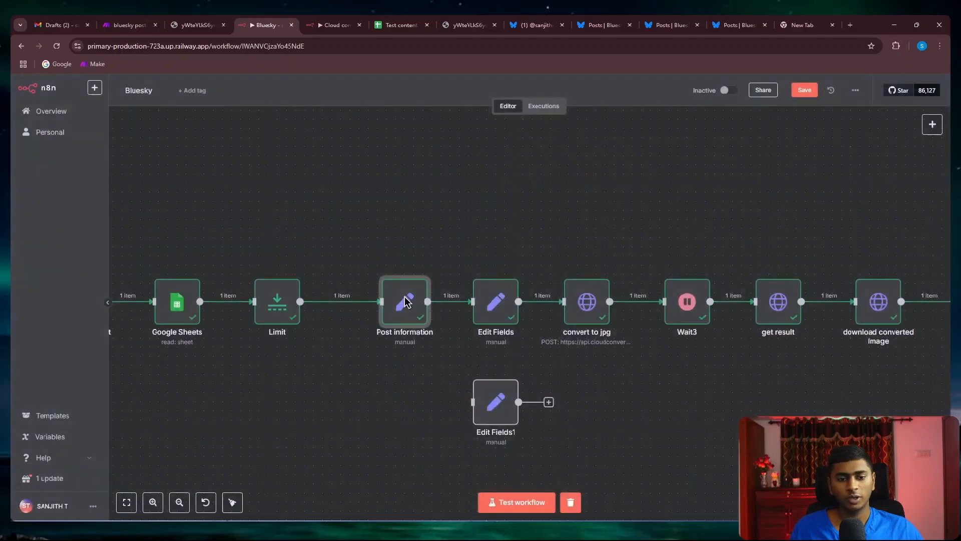
- Reopen the "Post information" node from the start of the workflow and examine the MEDIA expression mapped to image_link
left_click_drag(264, 393, 479, 357)
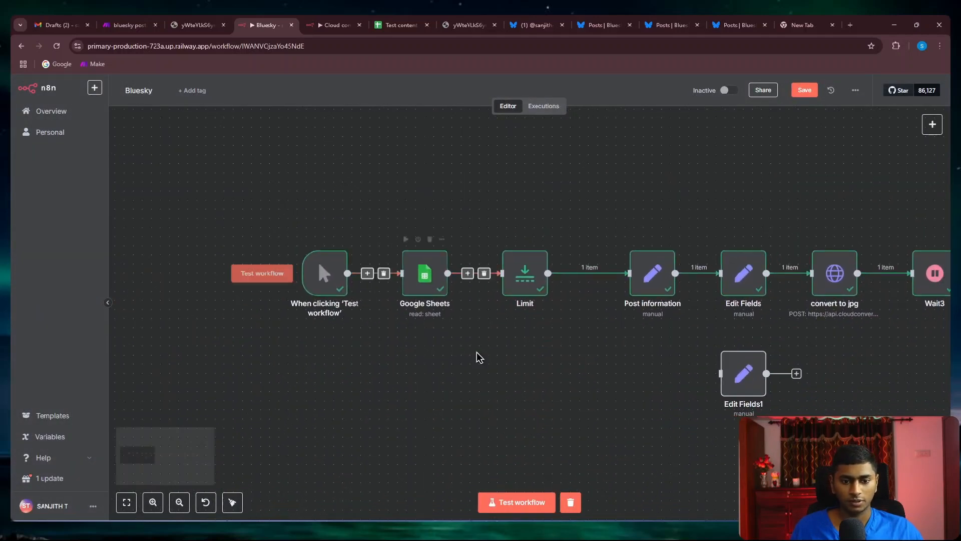
left_click_drag(626, 395, 527, 391)
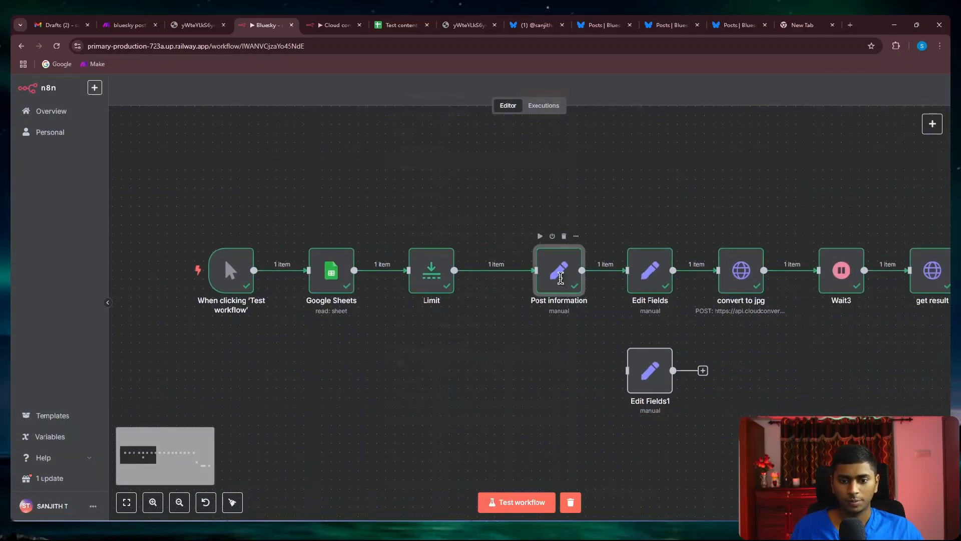
double_click(561, 279)
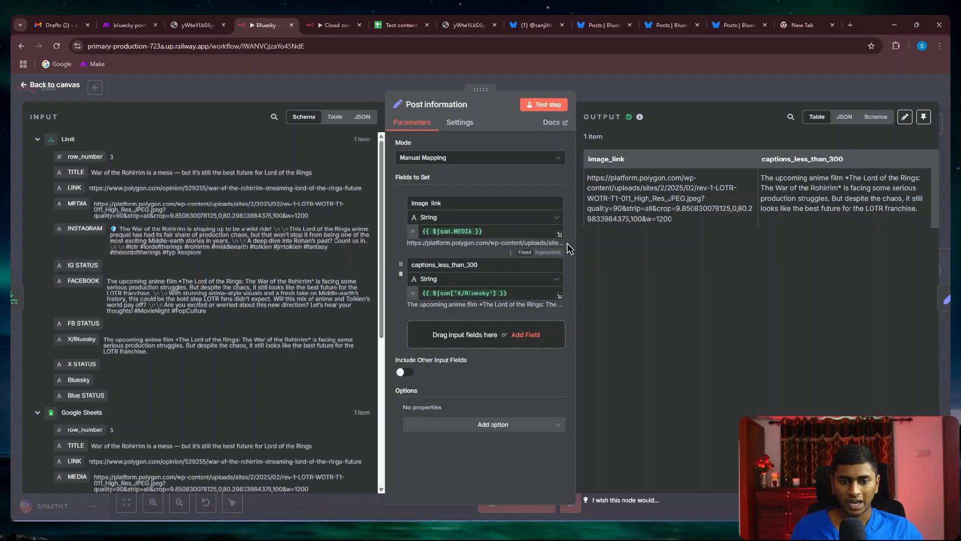
left_click(497, 233)
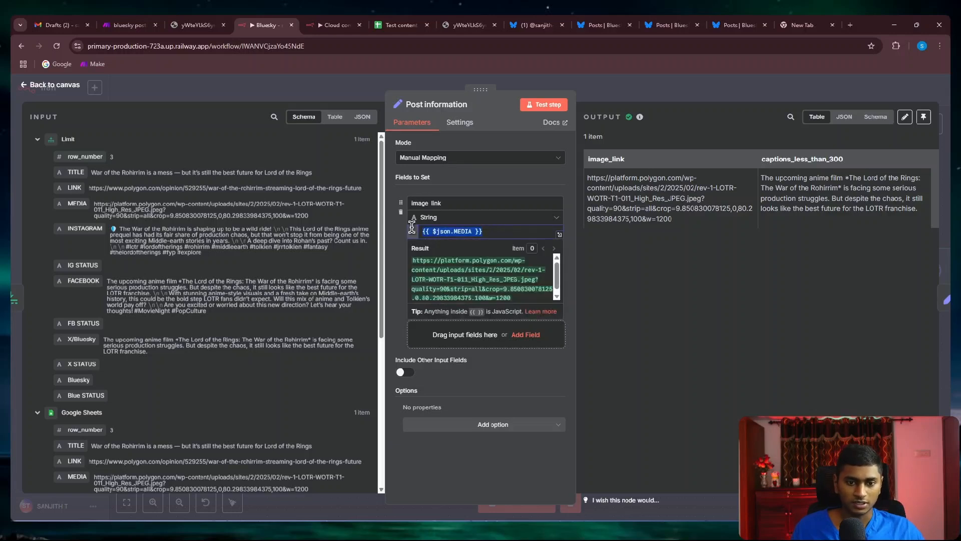
left_click(662, 306)
left_click(464, 231)
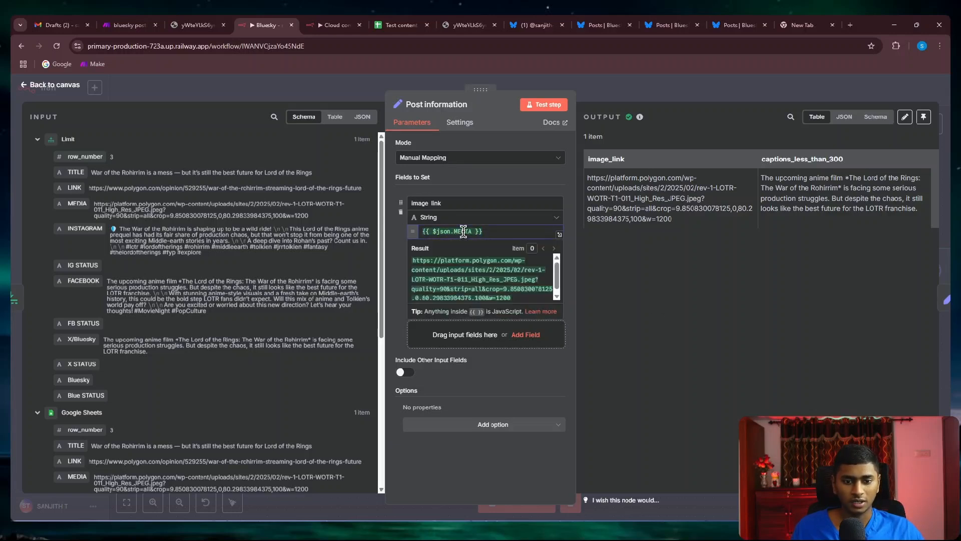
double_click(443, 231)
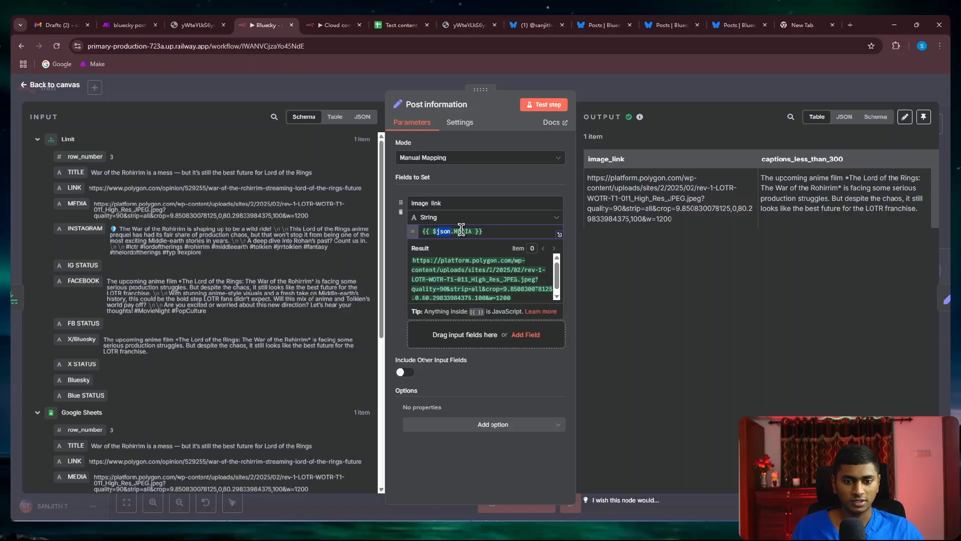
left_click(668, 303)
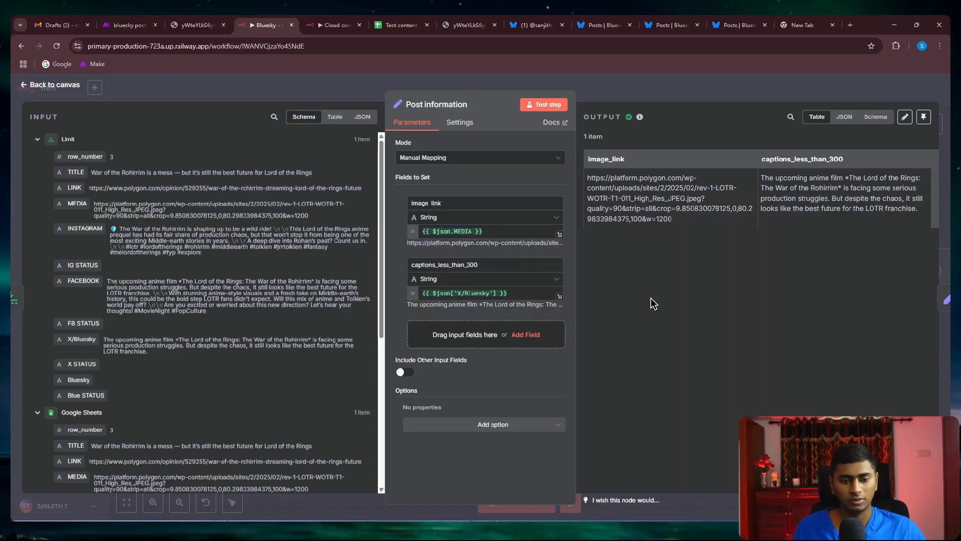
left_click(479, 231)
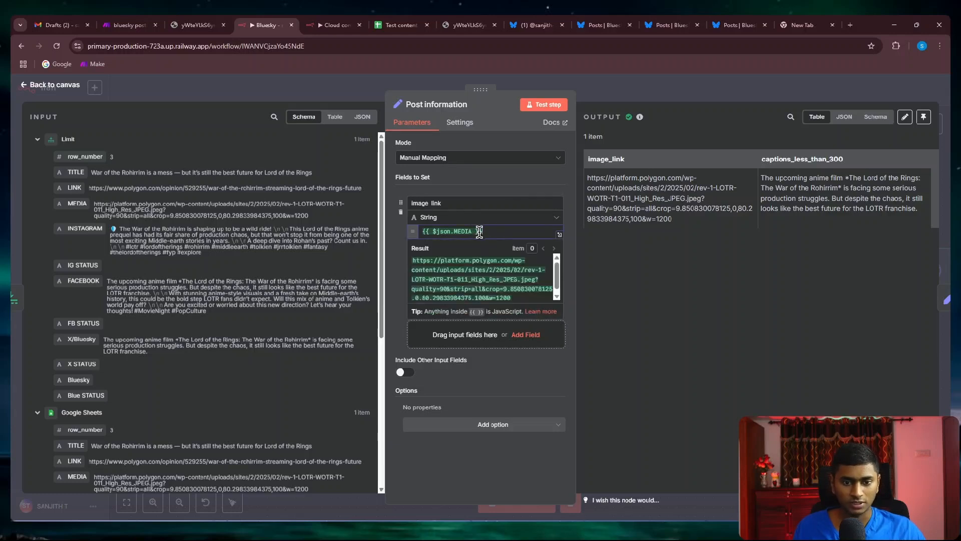
left_click(645, 316)
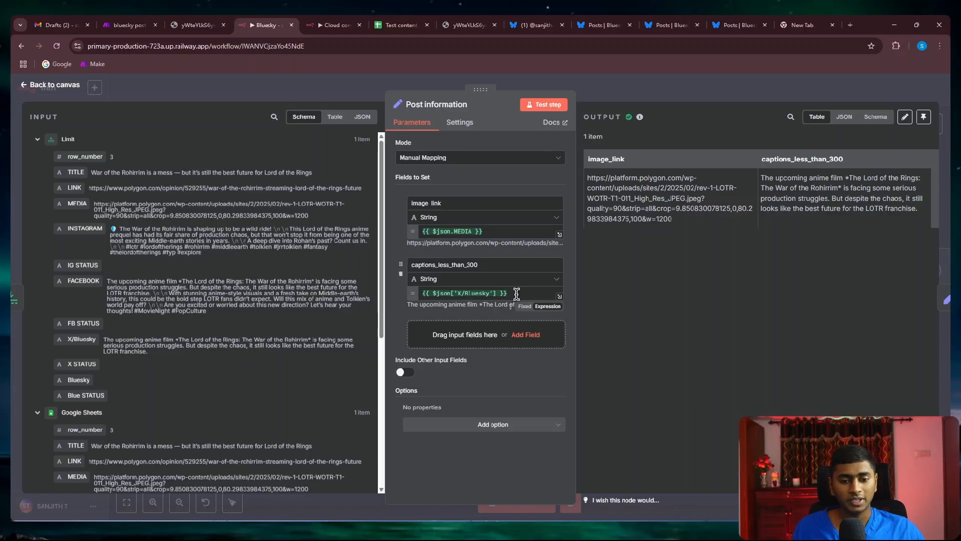
- Examine the X/Bluesky expression mapped to captions_less_than_300, then return to the canvas
left_click_drag(517, 294, 413, 294)
left_click(662, 303)
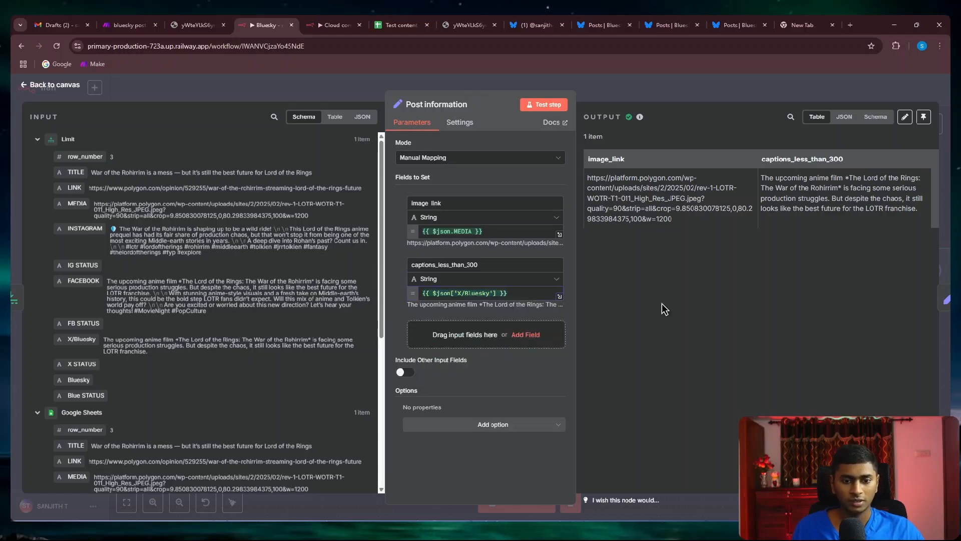
left_click(635, 93)
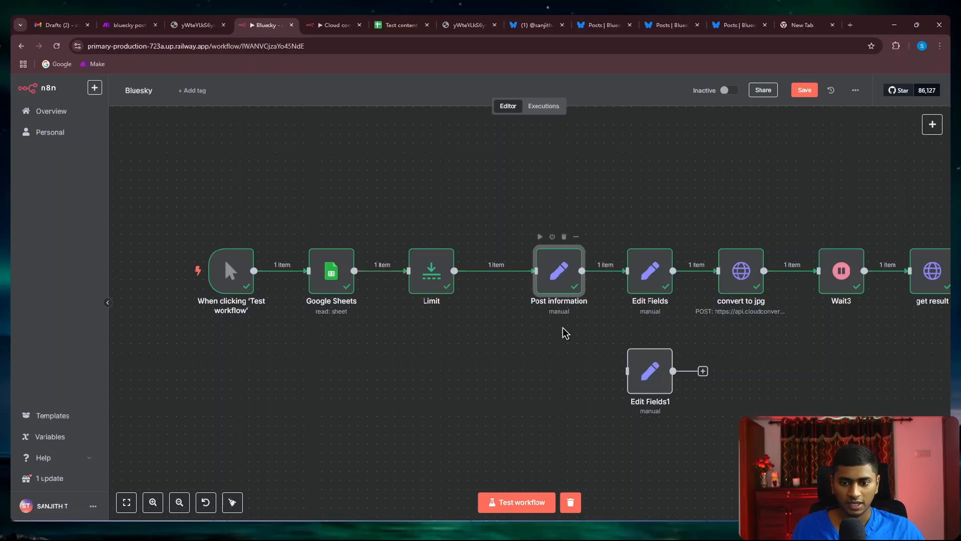
- Examine the CloudConvert API key, Bluesky username and password fields in the "Edit Fields1" node, then return to the canvas
left_click_drag(560, 369, 384, 373)
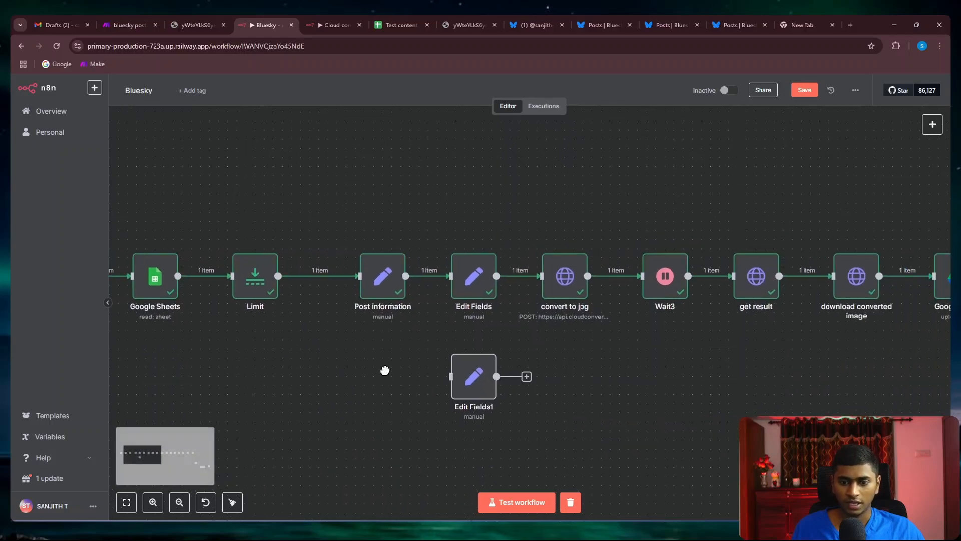
double_click(471, 374)
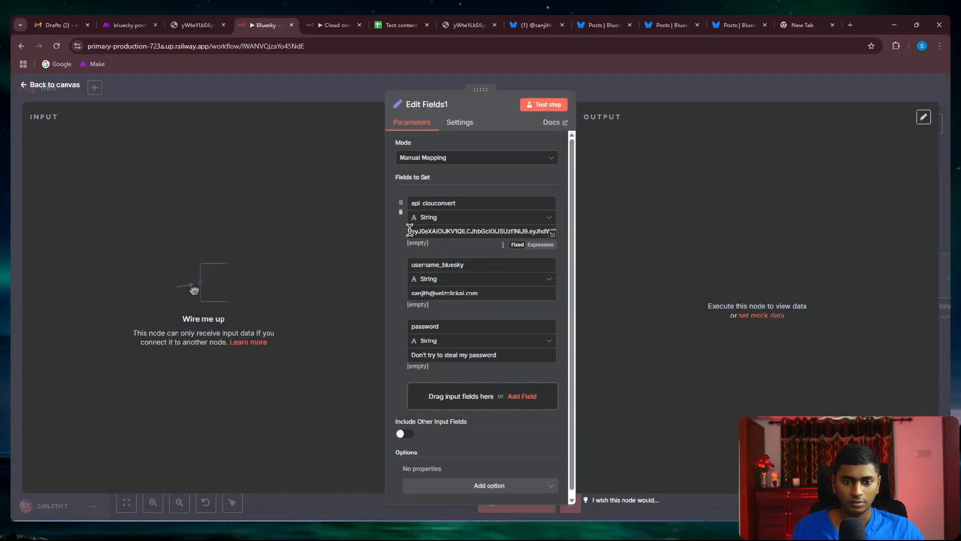
left_click_drag(409, 231, 542, 232)
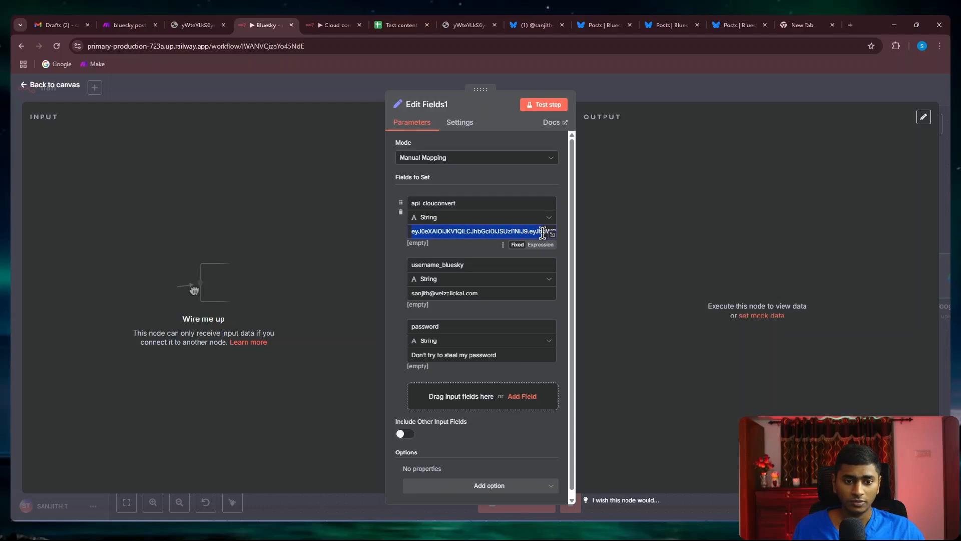
left_click(710, 254)
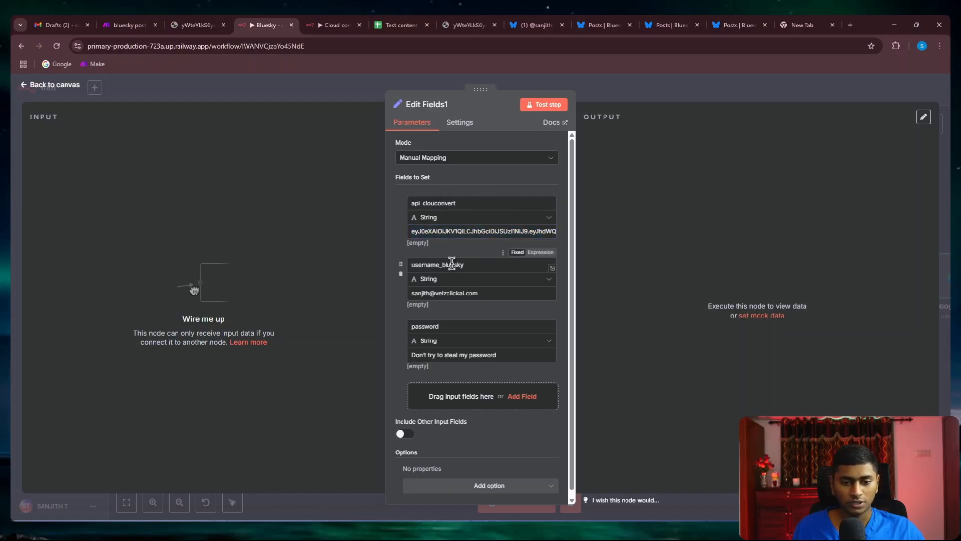
left_click(640, 99)
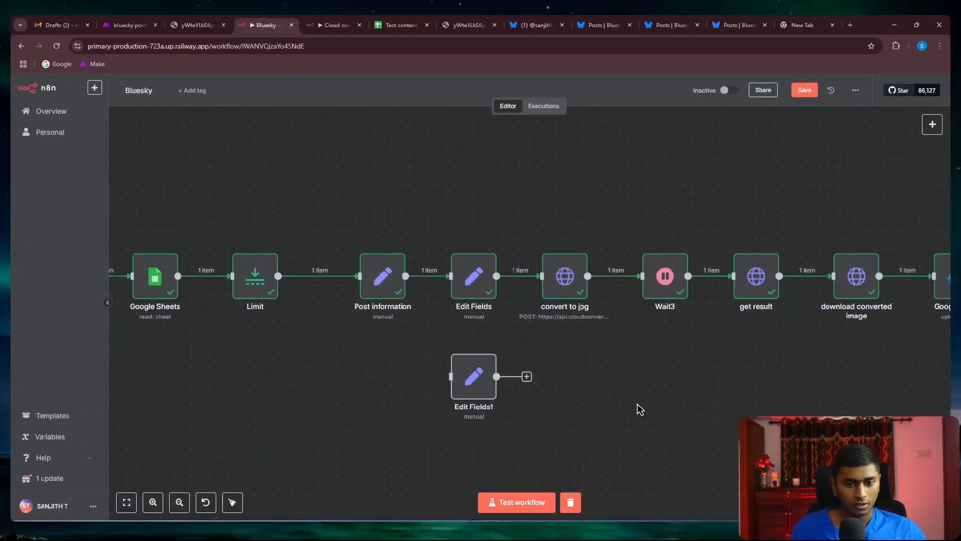
- Follow the flow to the Google Drive upload node, look at its settings, then return to the canvas
scroll(641, 433, "right", 10)
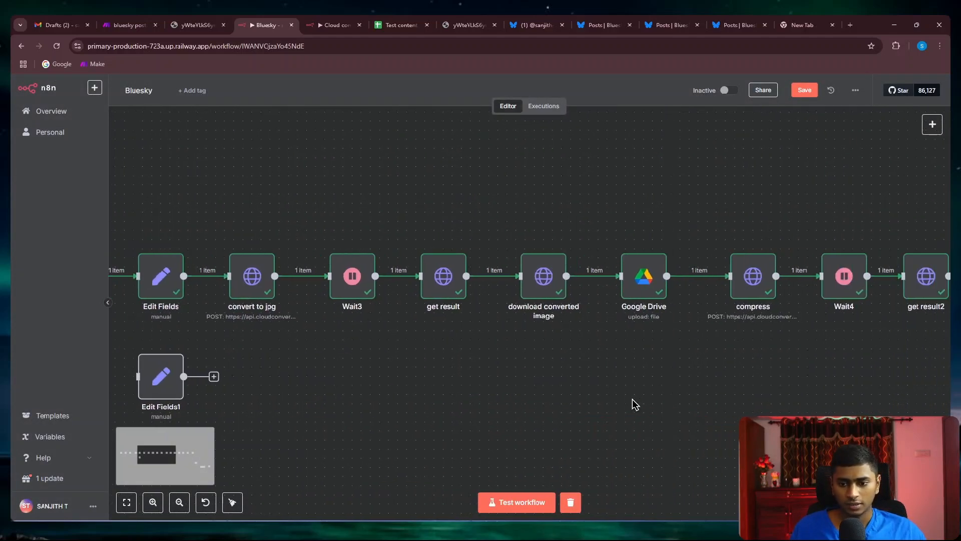
scroll(771, 411, "right", 5)
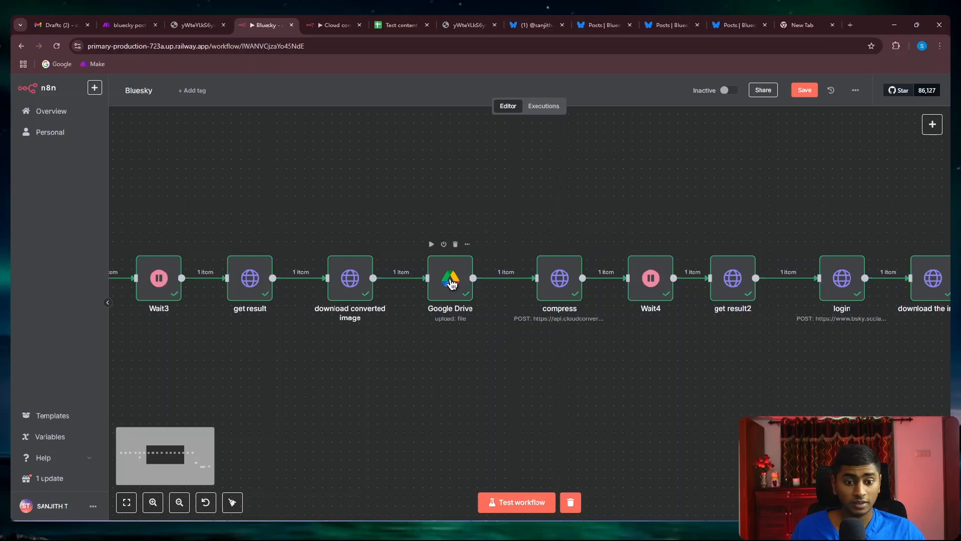
double_click(448, 279)
left_click(619, 103)
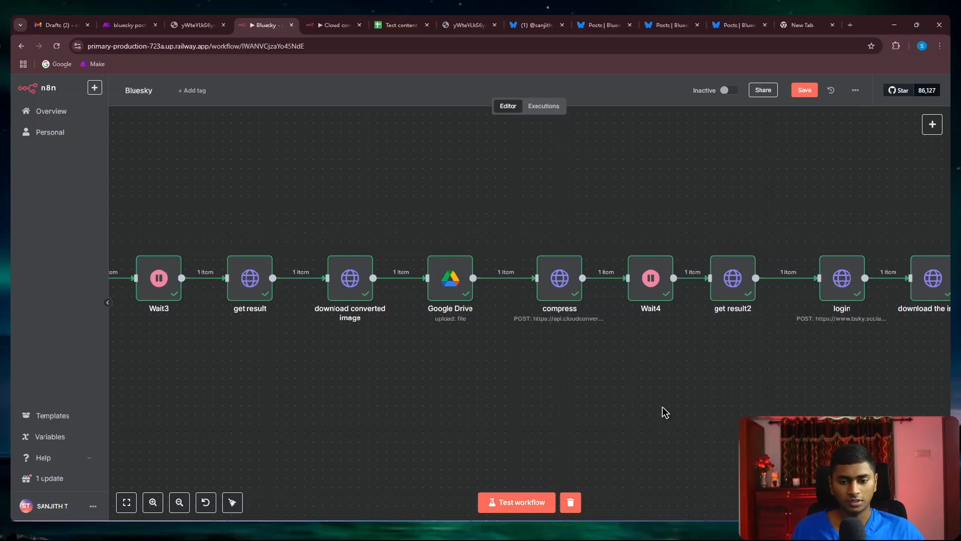
- Review the n8n workflow's nodes from compress to "create the post" and back to the trigger, ending with a wider overview
left_click_drag(717, 398, 510, 384)
left_click_drag(718, 396, 595, 394)
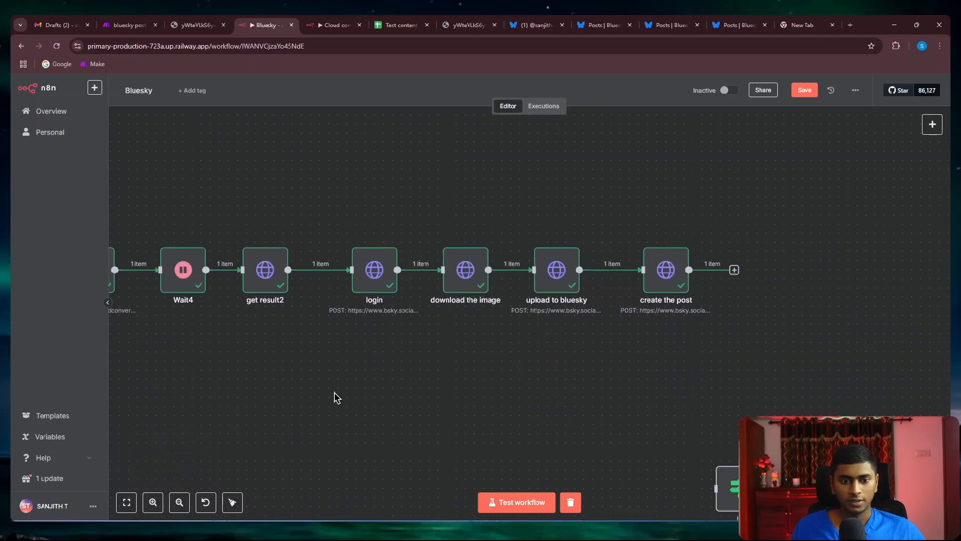
left_click_drag(396, 392, 701, 391)
left_click_drag(527, 407, 764, 406)
left_click_drag(550, 419, 802, 417)
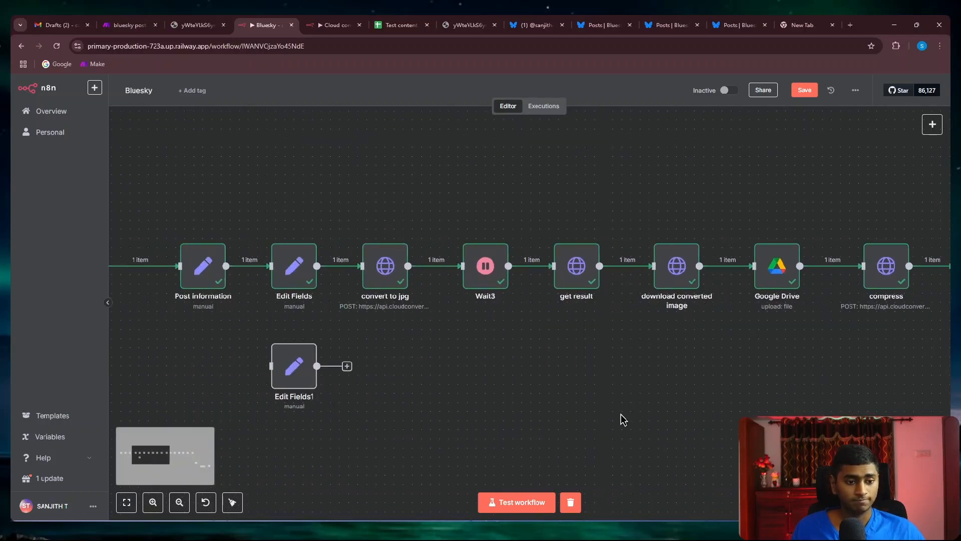
left_click_drag(566, 414, 901, 414)
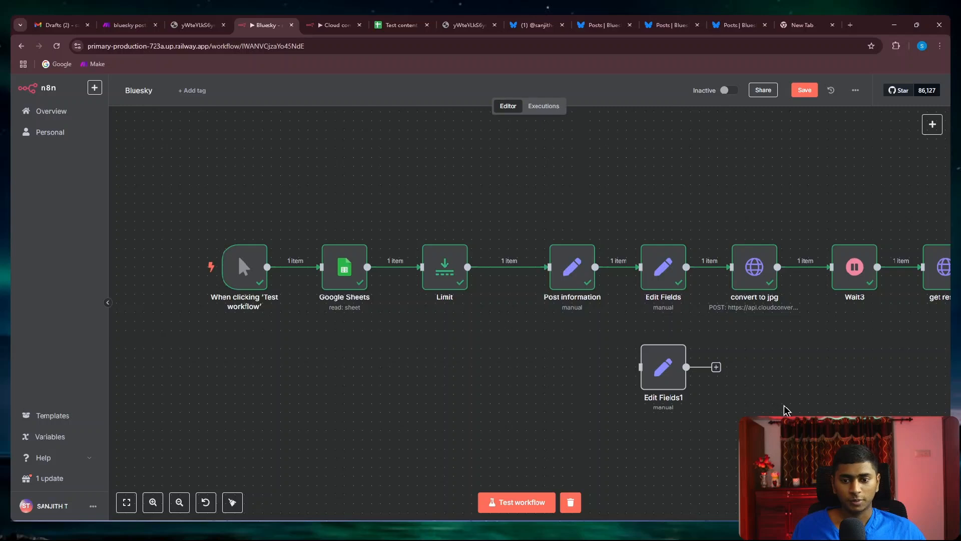
left_click_drag(787, 410, 519, 409)
scroll(525, 412, "down", 3)
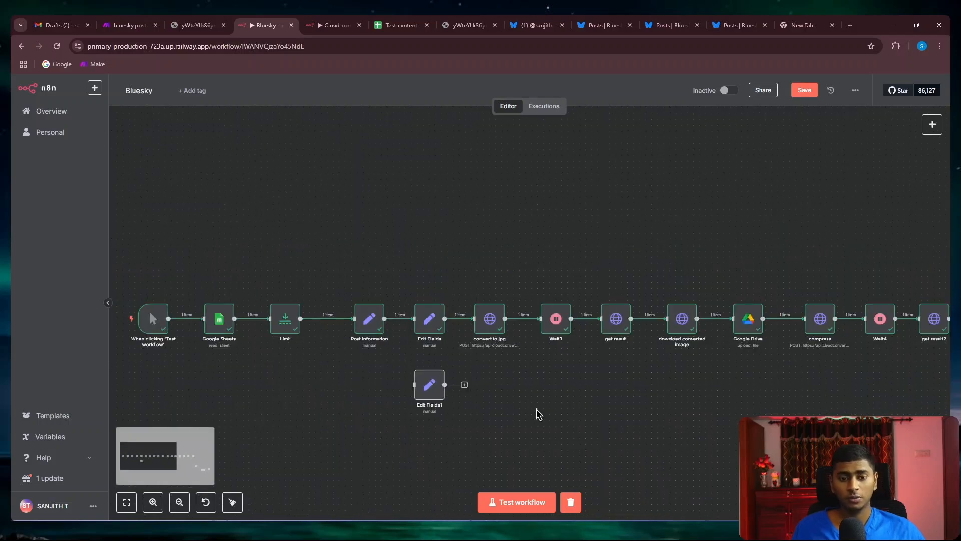